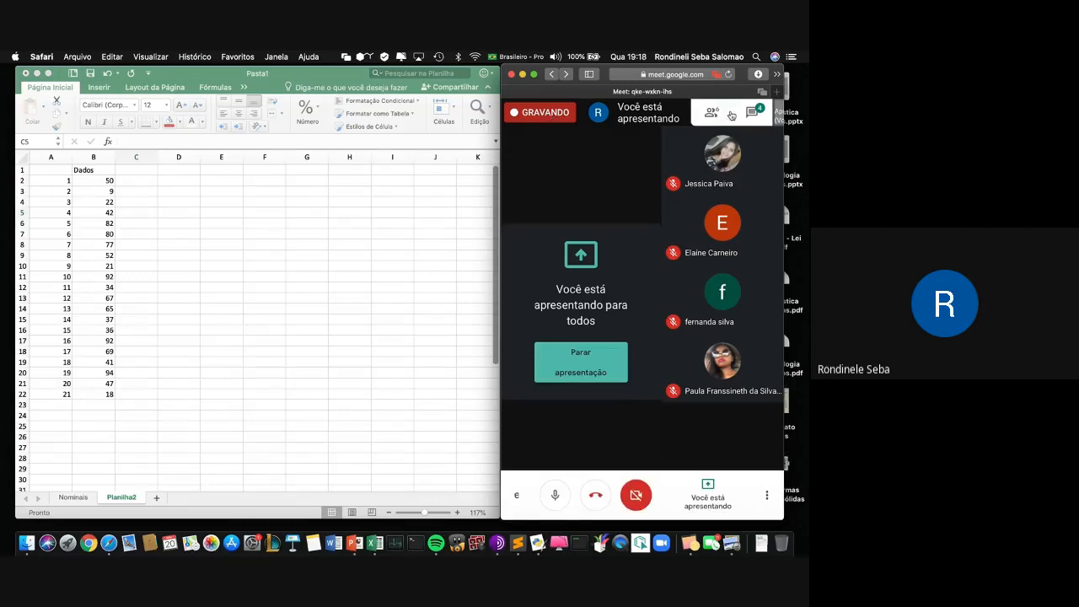
# Read the Google Meet chat messages and check the participant list, closing each panel after viewing it.
pyautogui.click(743, 115)
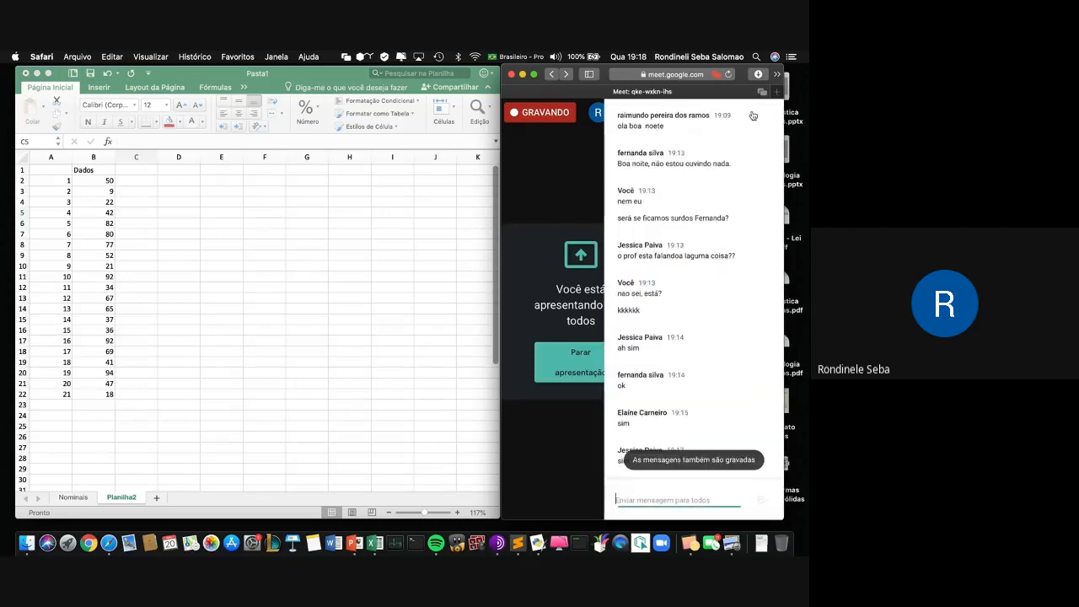
pyautogui.click(548, 182)
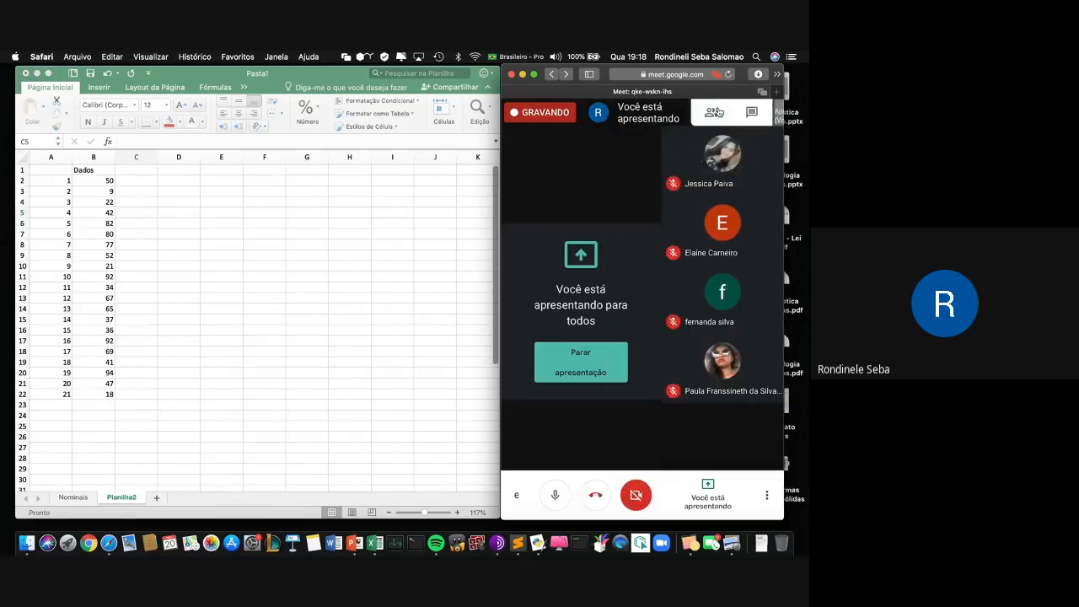
pyautogui.click(711, 113)
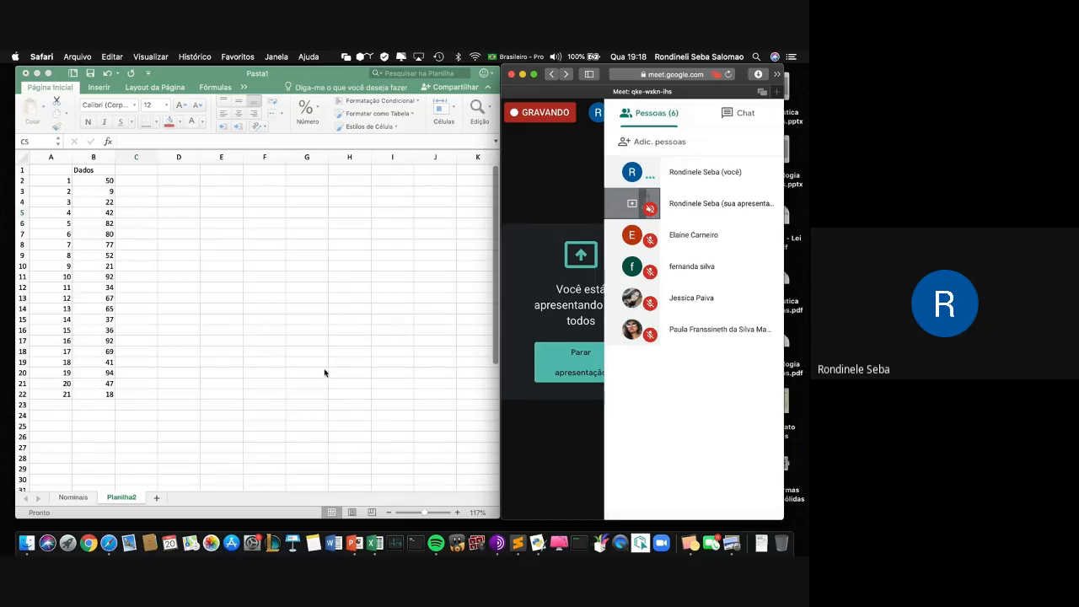
pyautogui.click(544, 412)
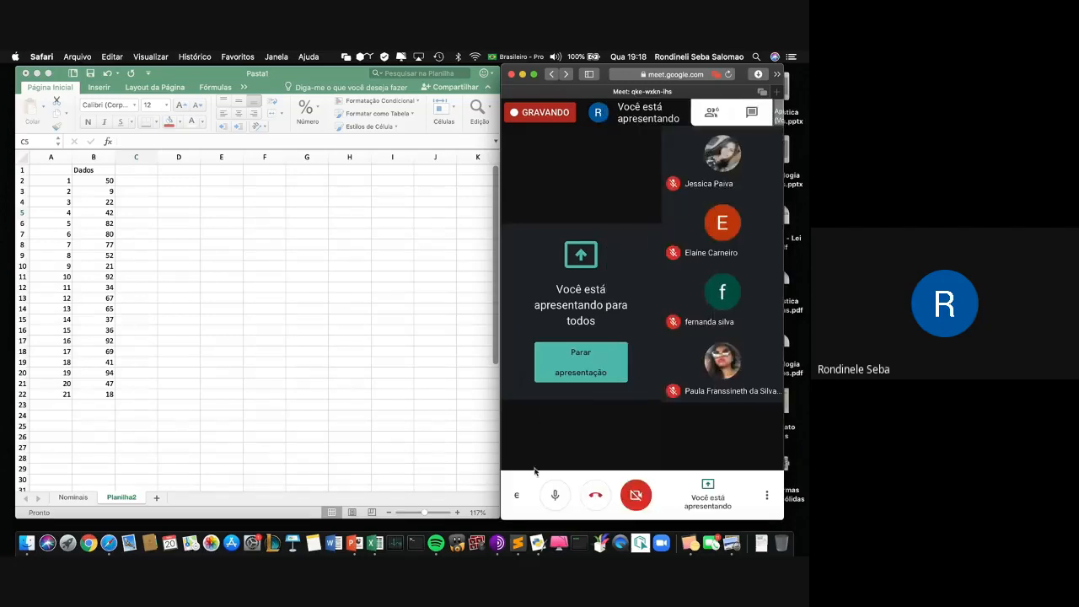
# Mute the meeting microphone during the pauses and leave it switched on.
pyautogui.click(556, 501)
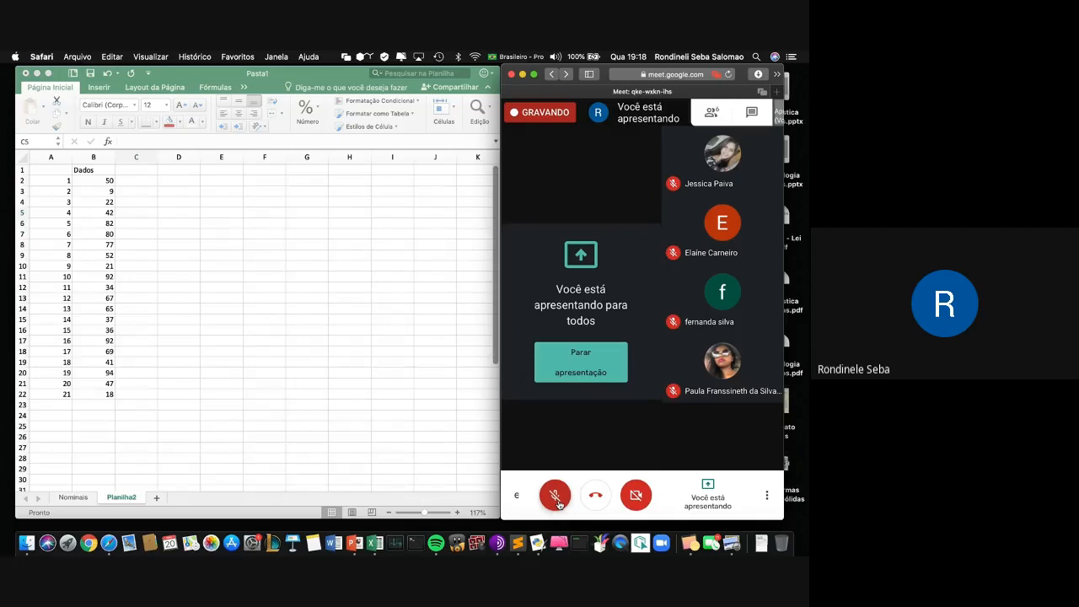
pyautogui.click(556, 498)
pyautogui.click(556, 497)
pyautogui.click(550, 505)
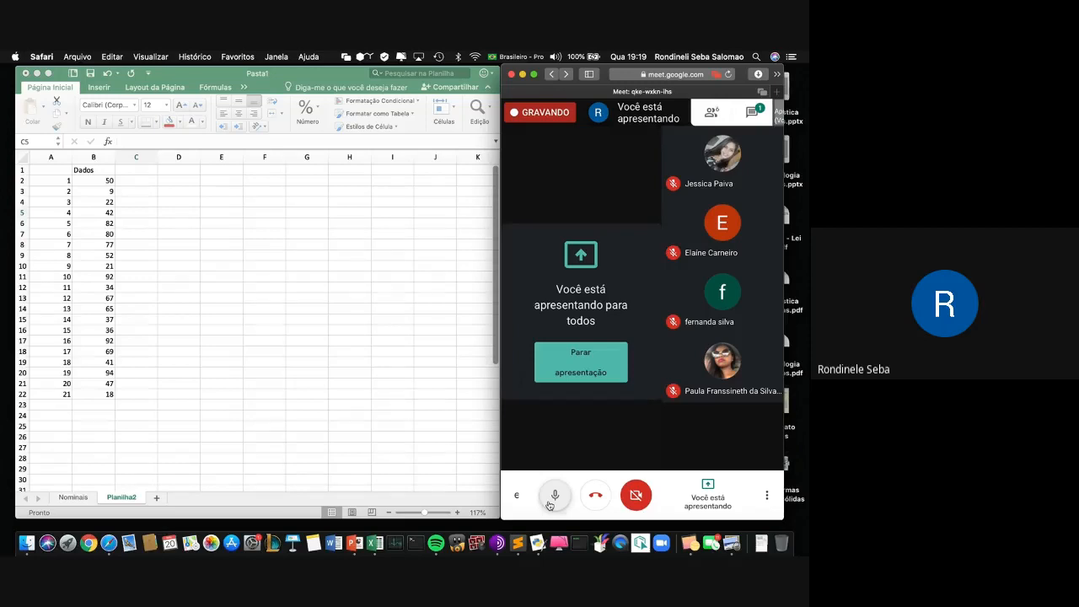
pyautogui.click(555, 492)
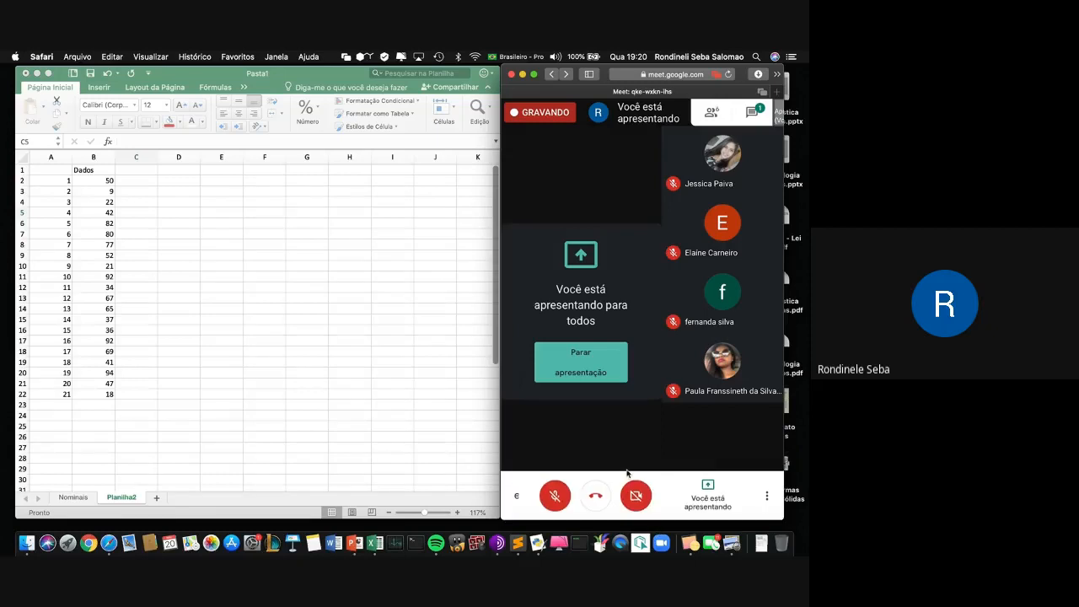
pyautogui.click(554, 495)
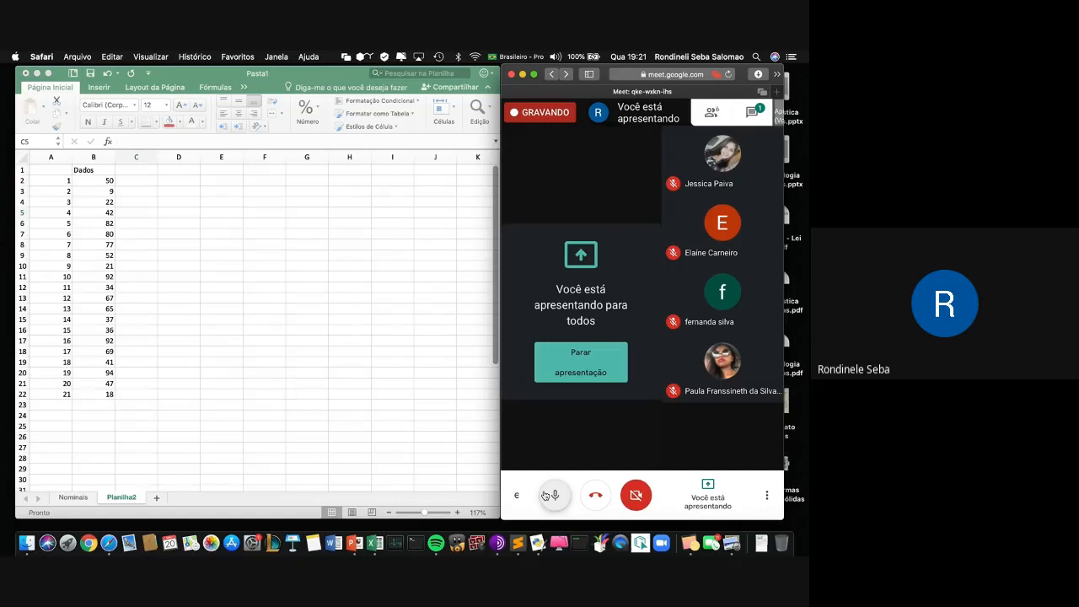
# On the Nominais sheet in Excel, total the nationality percentages in cell B9 with =soma(B2:B8).
pyautogui.click(72, 497)
pyautogui.click(74, 497)
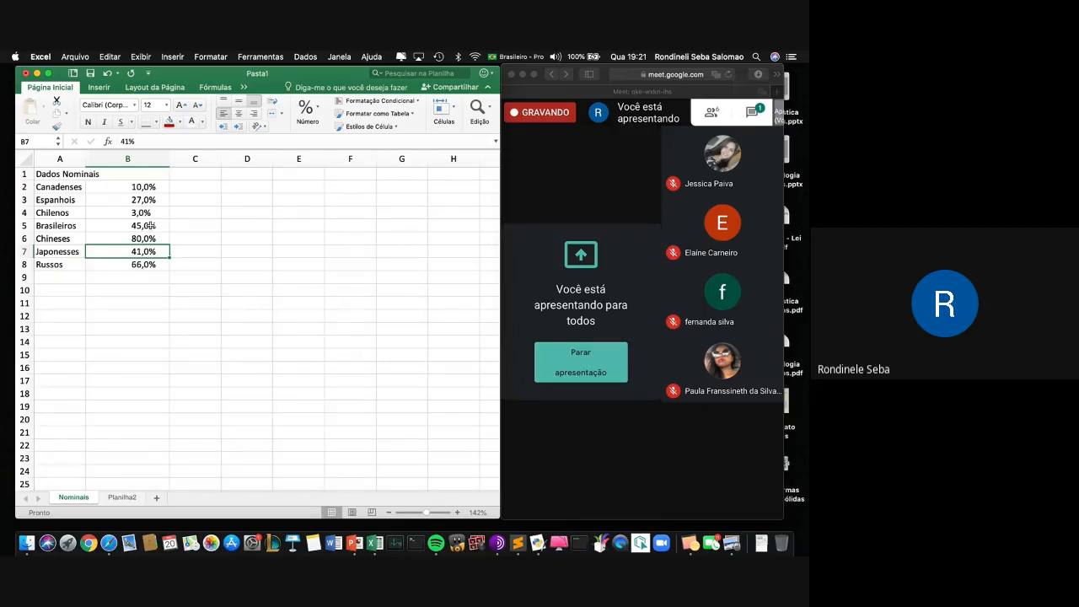
pyautogui.press('Down')
pyautogui.press('Down')
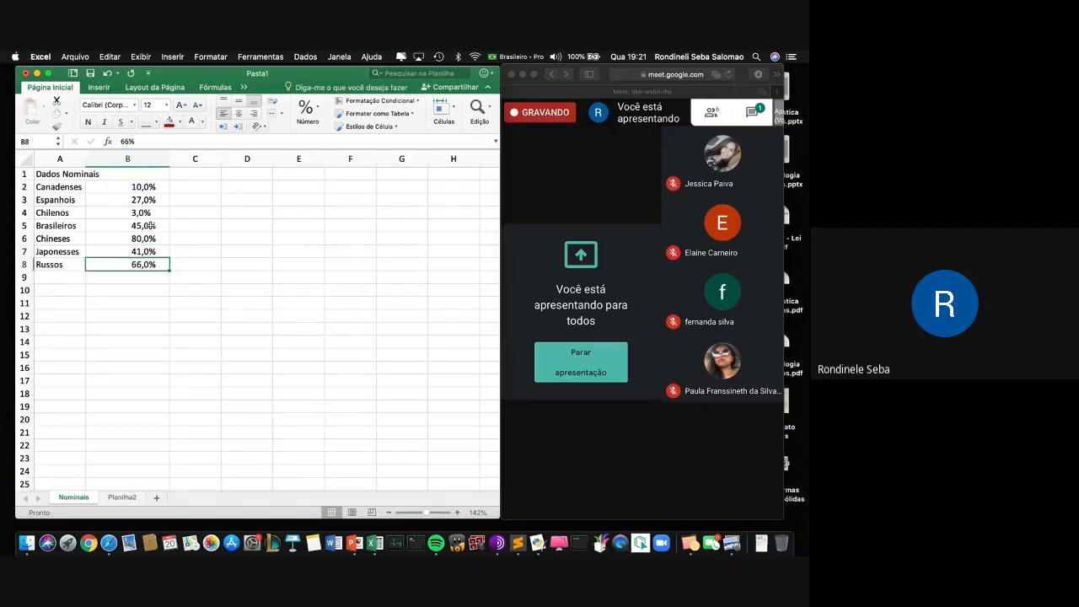
pyautogui.write('=soma')
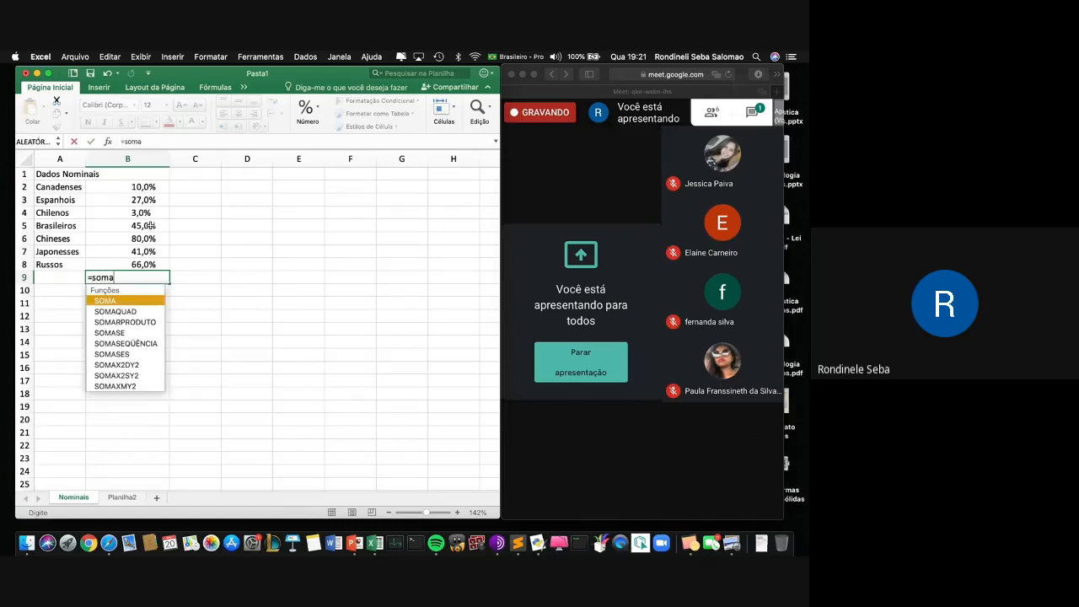
pyautogui.write('(')
pyautogui.click(147, 187)
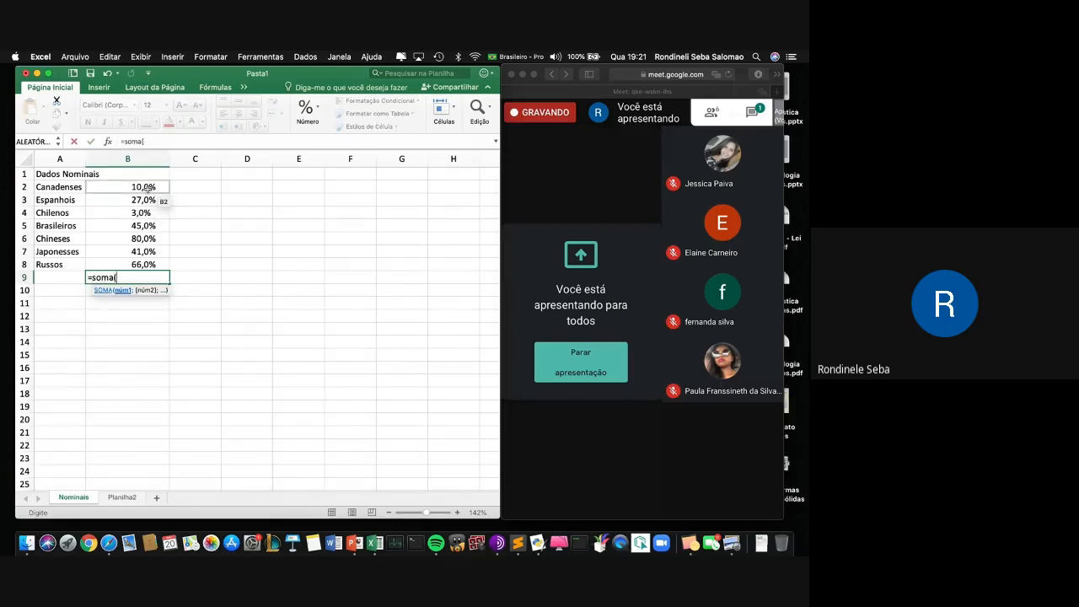
pyautogui.hotkey('shift', 'Down')
pyautogui.hotkey('shift', 'Down')
pyautogui.hotkey('shift', 'Down')
pyautogui.hotkey('shift', 'Down')
pyautogui.hotkey('shift', 'Down')
pyautogui.hotkey('shift', 'Down')
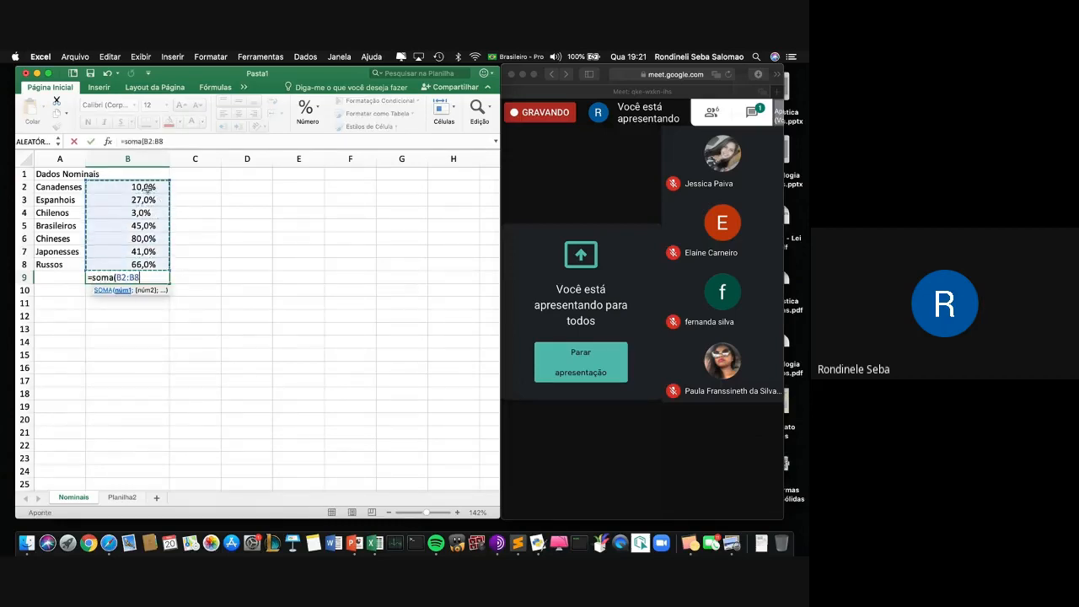
pyautogui.write(')')
pyautogui.press('Return')
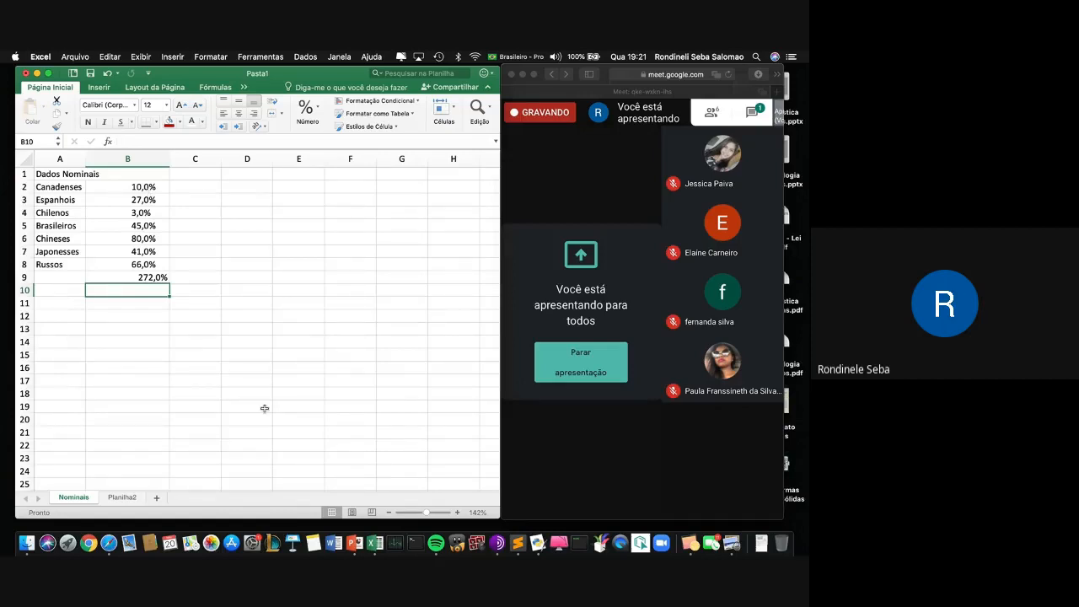
# Return to the Google Meet window, mute the microphone briefly and switch it back on.
pyautogui.click(548, 437)
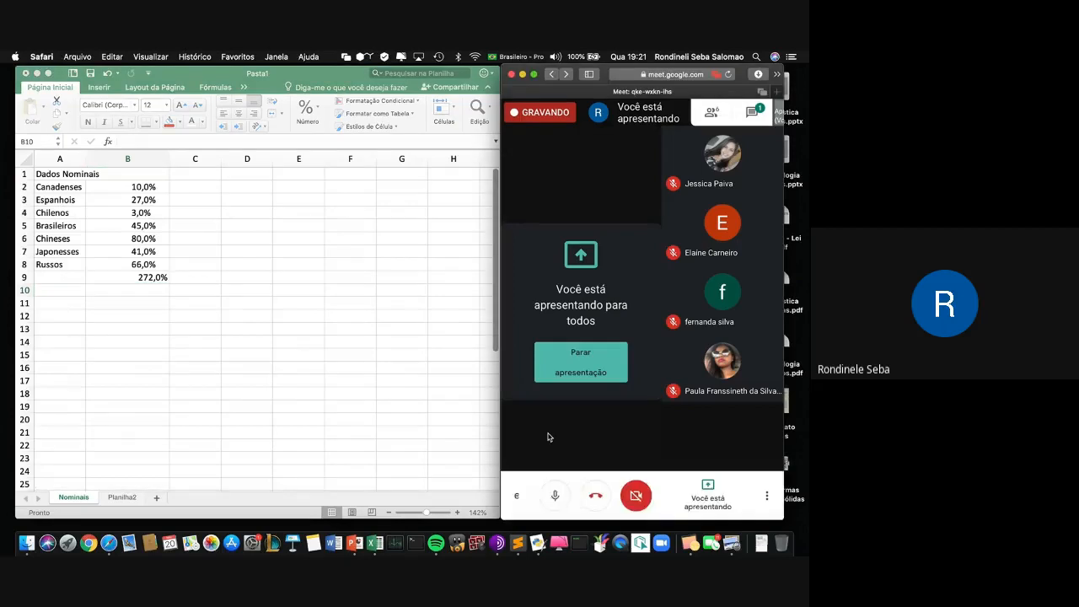
pyautogui.click(555, 495)
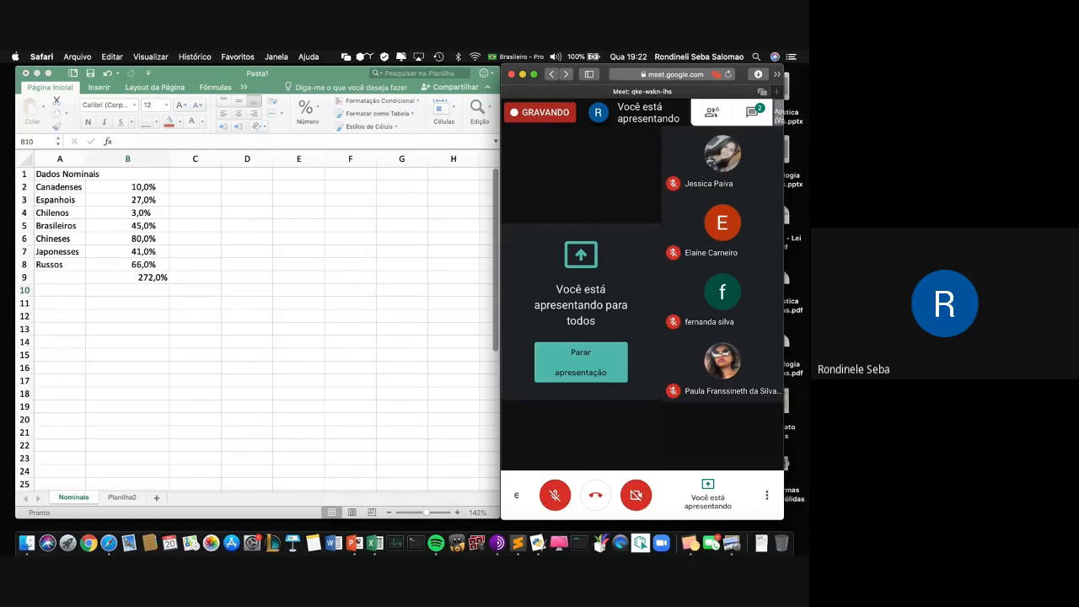
pyautogui.click(555, 495)
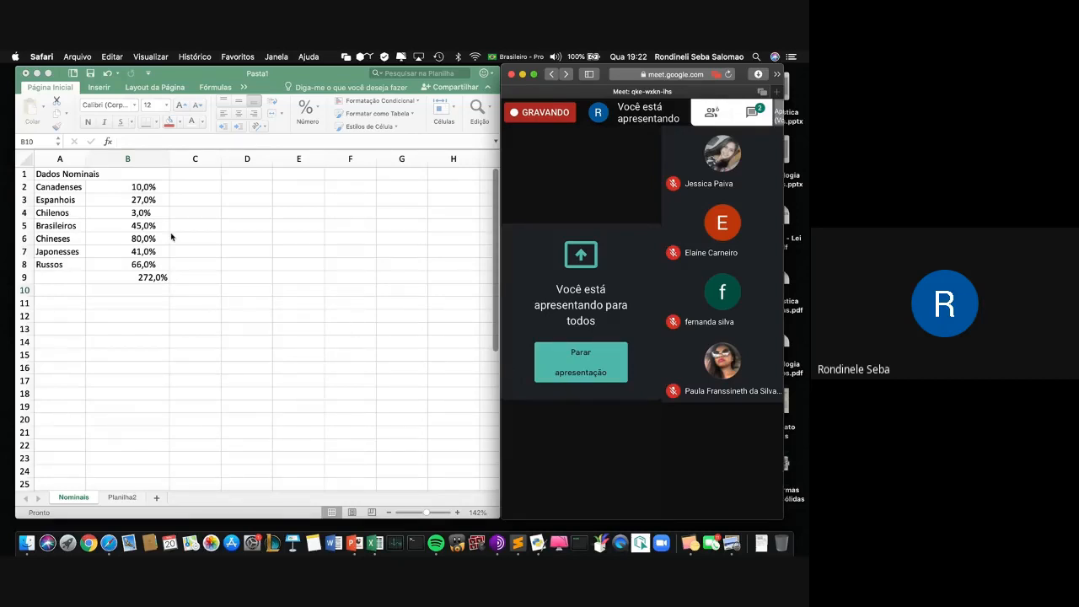
# Try to reopen the Trabralho workbook from Excel's recently used files.
pyautogui.click(54, 189)
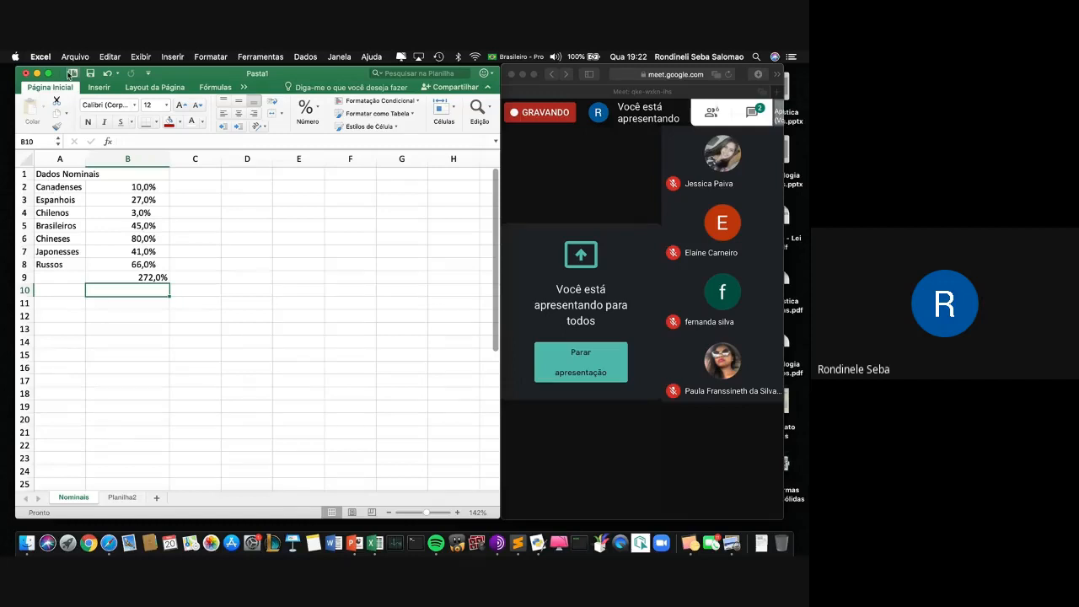
pyautogui.click(81, 57)
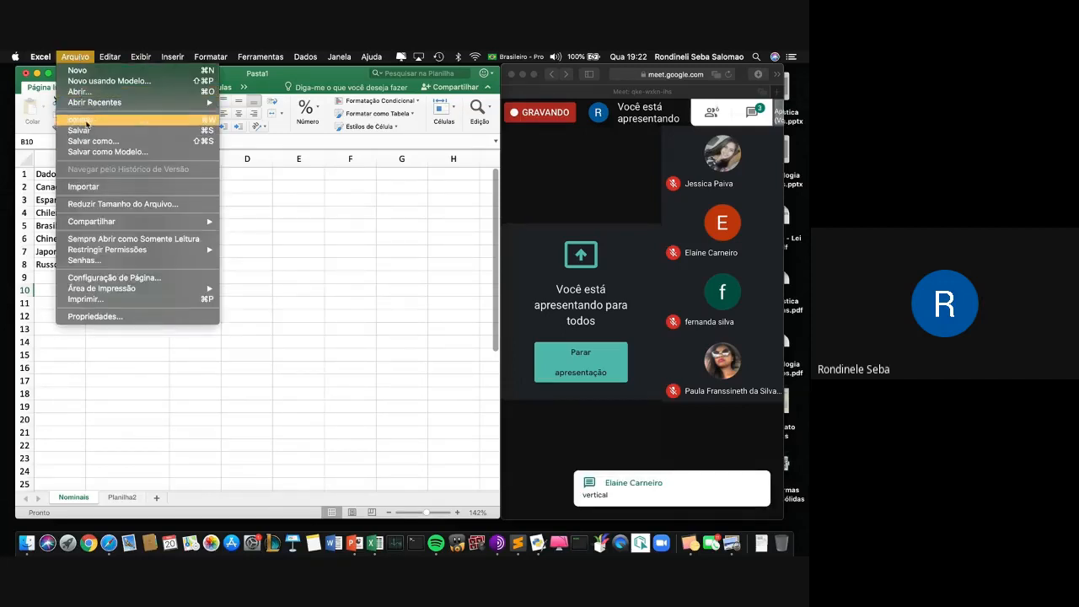
pyautogui.moveTo(109, 102)
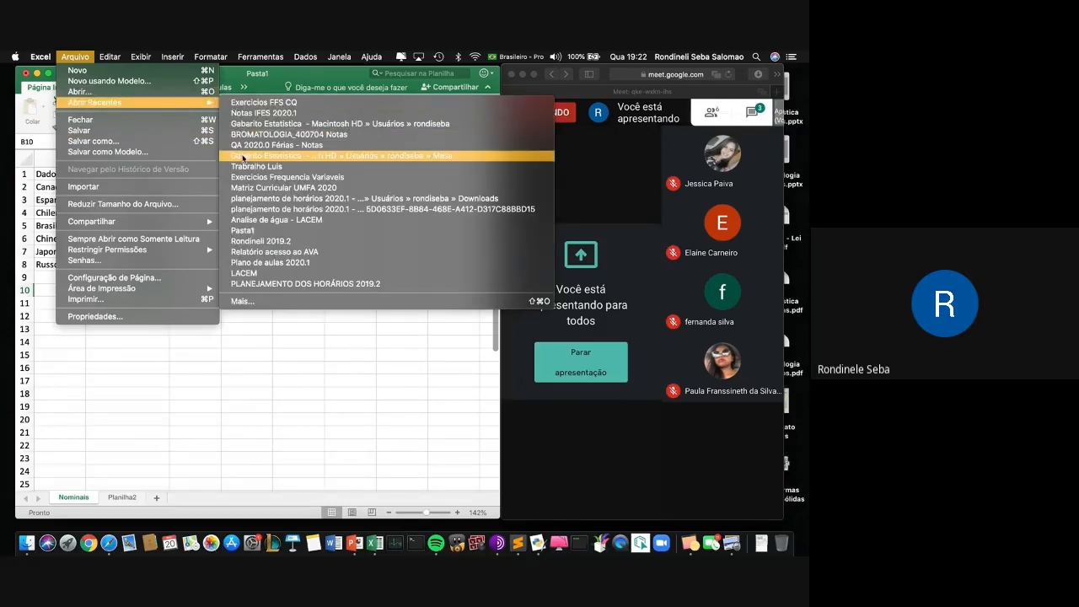
pyautogui.click(248, 168)
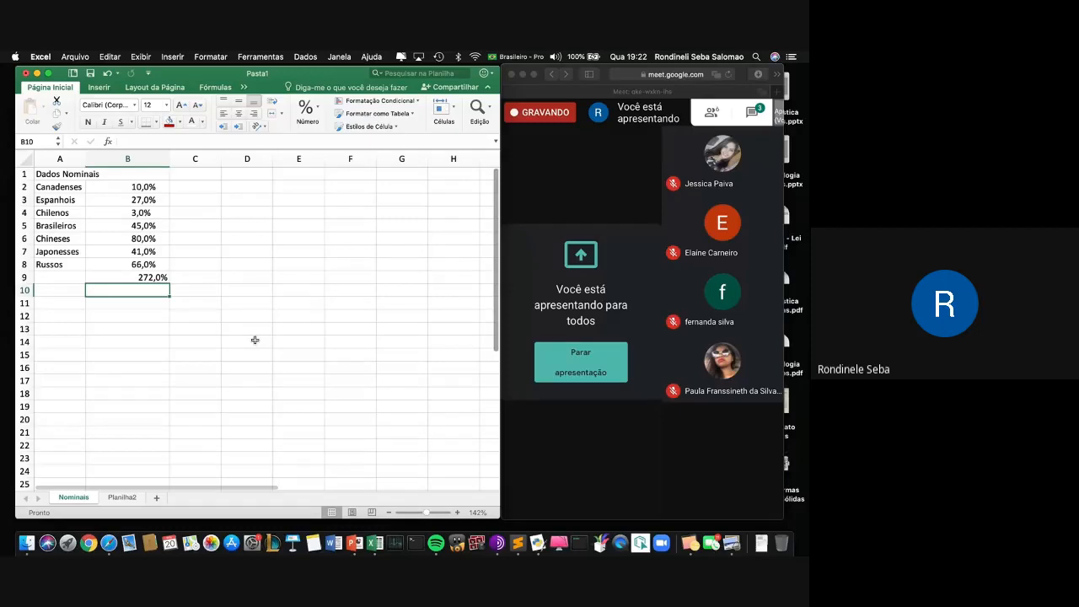
# Switch to Finder, locate the Trabralho .xlsx workbook among the home folder's spreadsheets and open it.
pyautogui.click(26, 544)
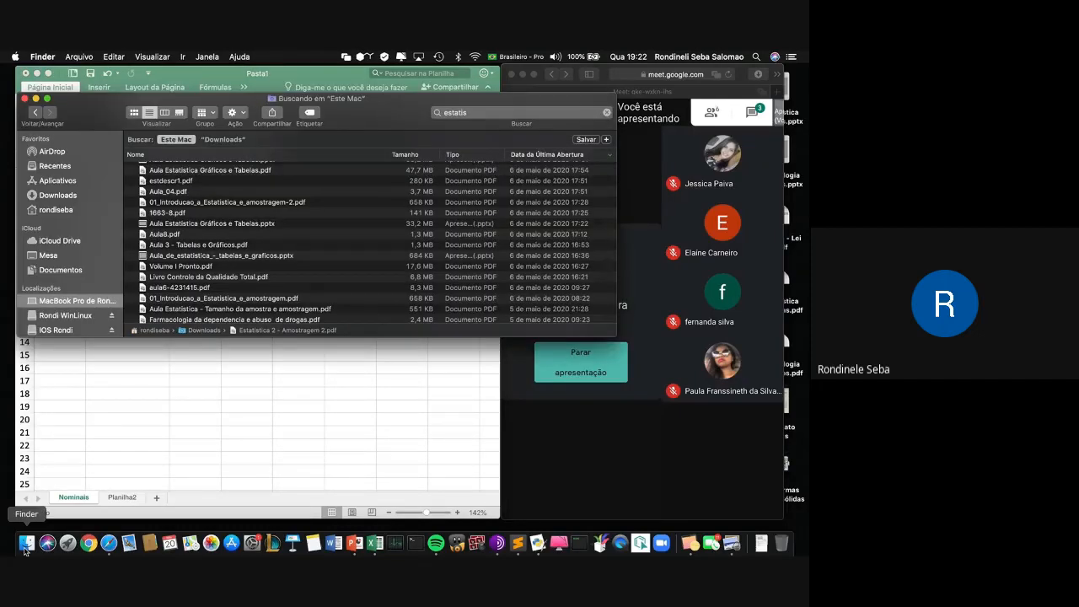
pyautogui.click(56, 210)
pyautogui.scroll(-5, 180, 208)
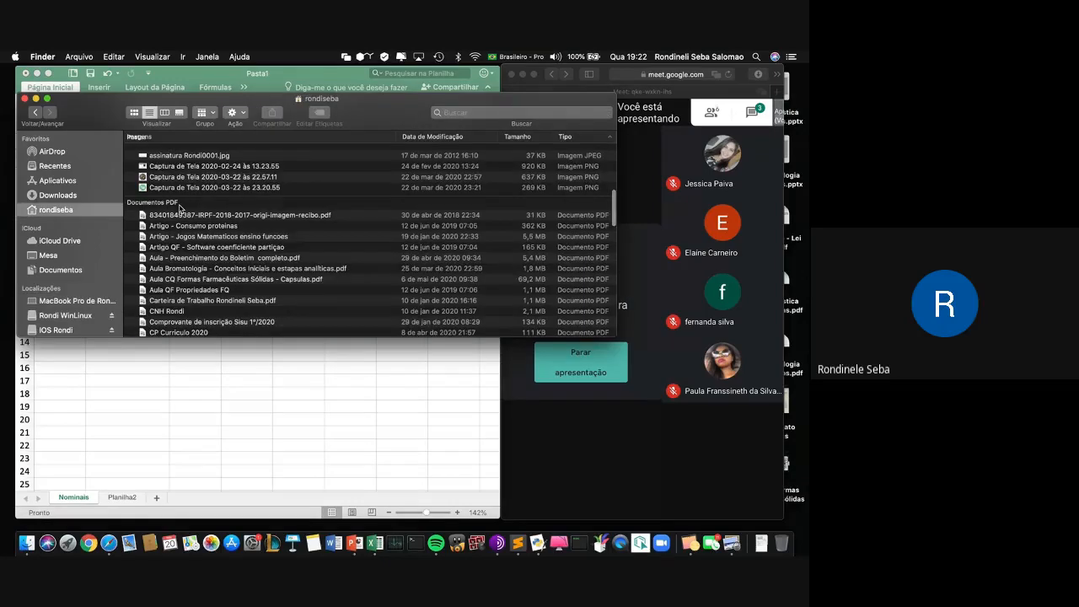
pyautogui.scroll(3, 179, 209)
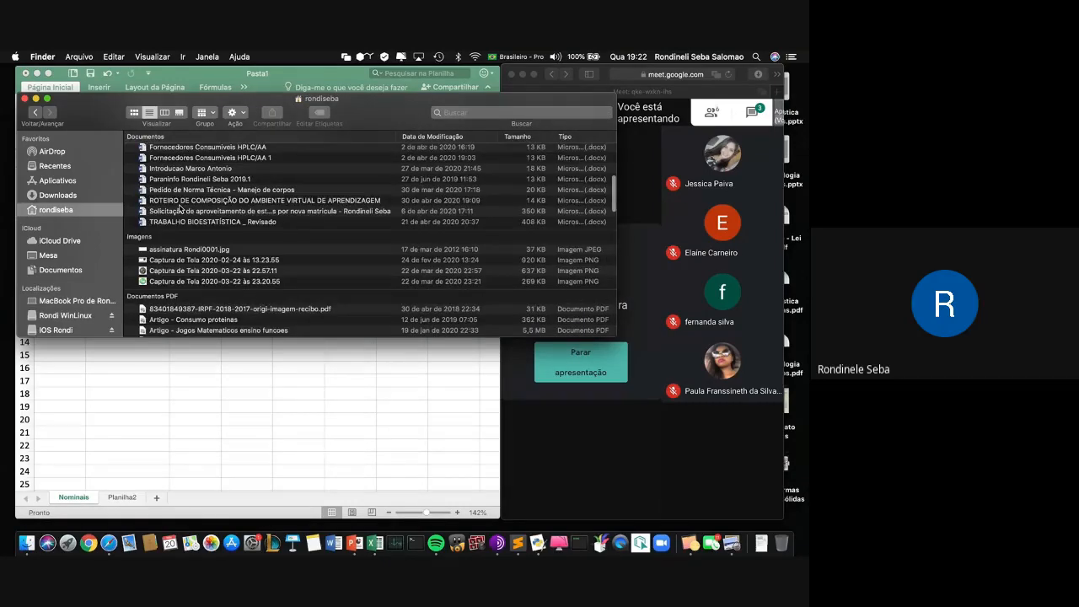
pyautogui.scroll(-10, 180, 208)
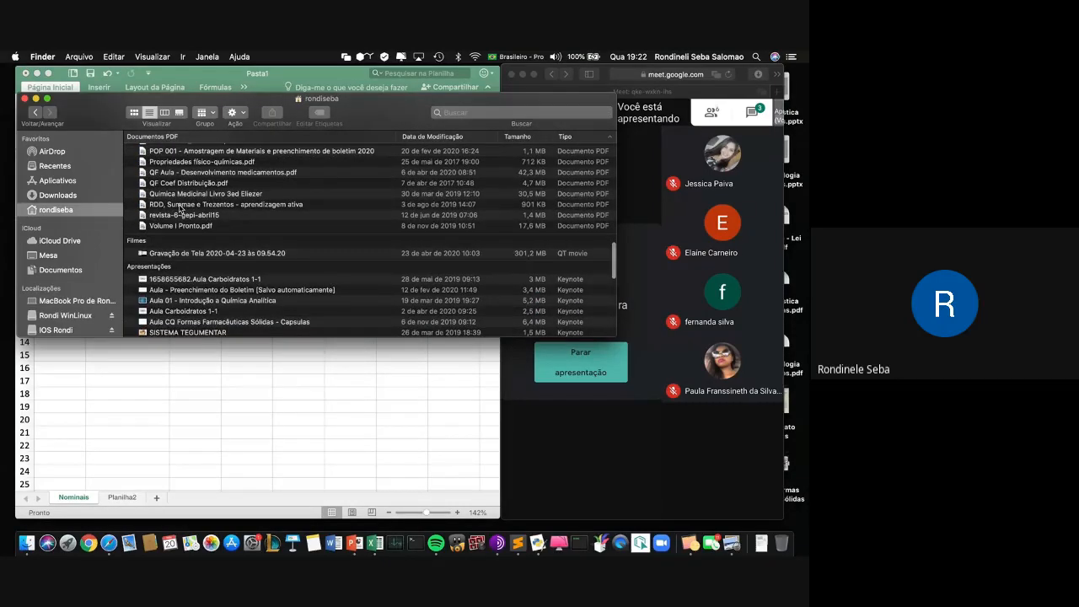
pyautogui.scroll(-6, 179, 209)
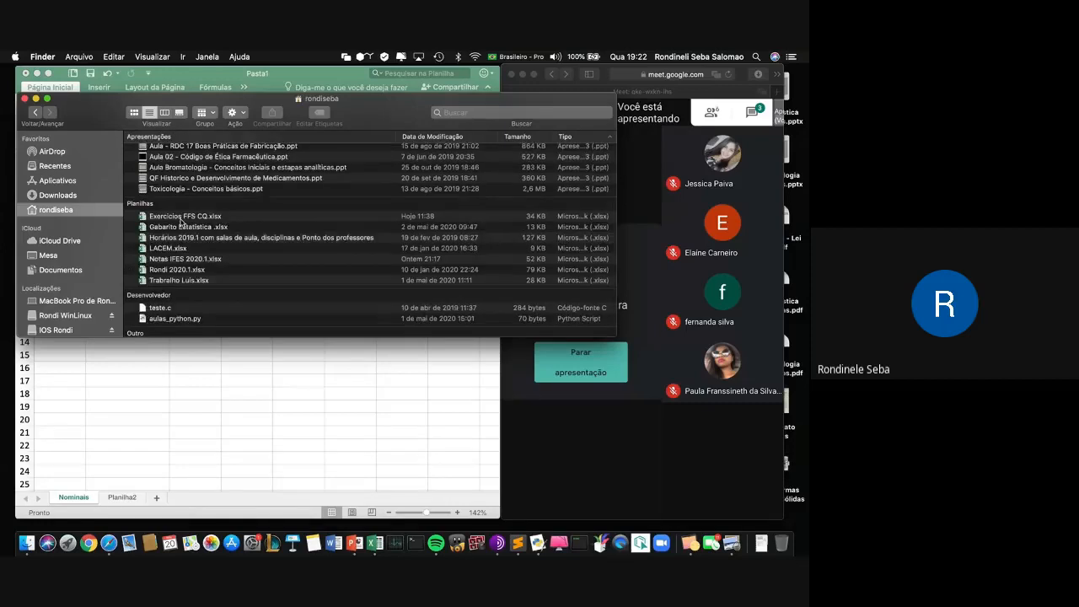
pyautogui.doubleClick(179, 282)
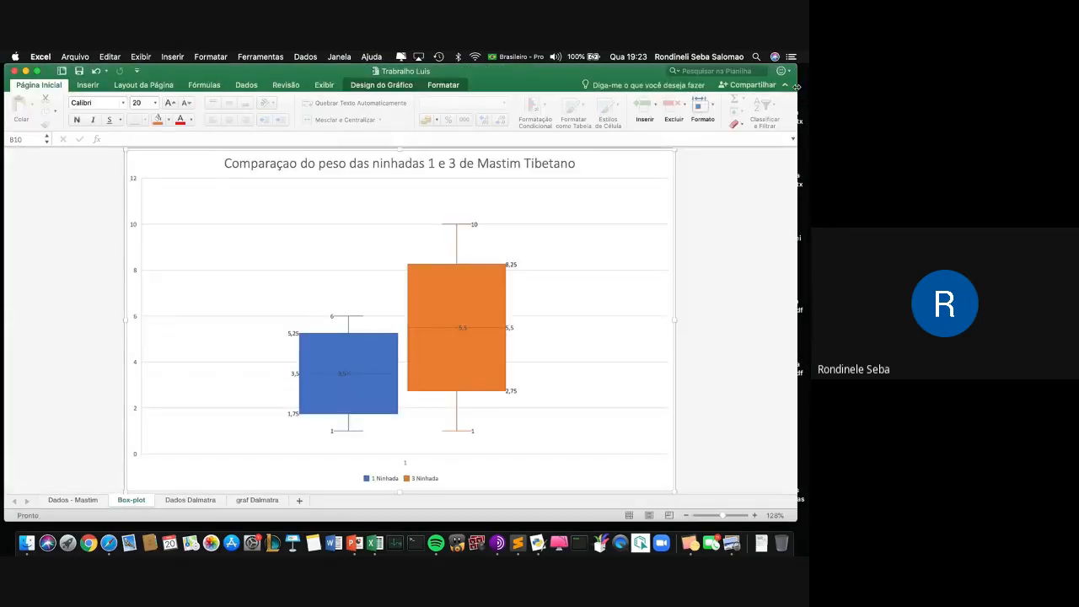
# Narrow the box-plot workbook window so it sits beside the meeting, and minimize the Finder window.
pyautogui.moveTo(796, 87); pyautogui.dragTo(498, 126)
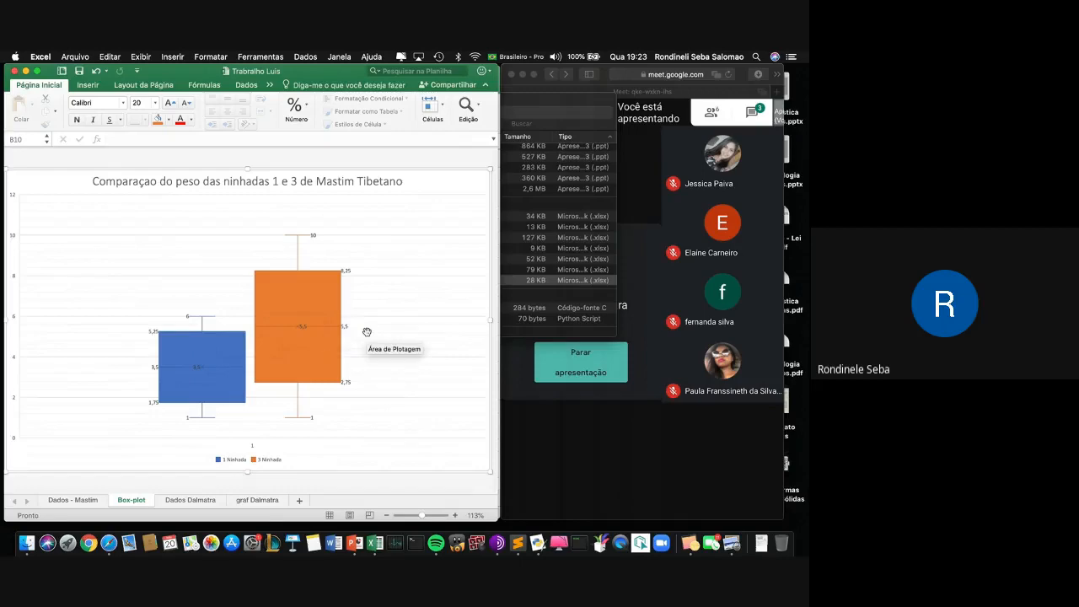
pyautogui.click(554, 98)
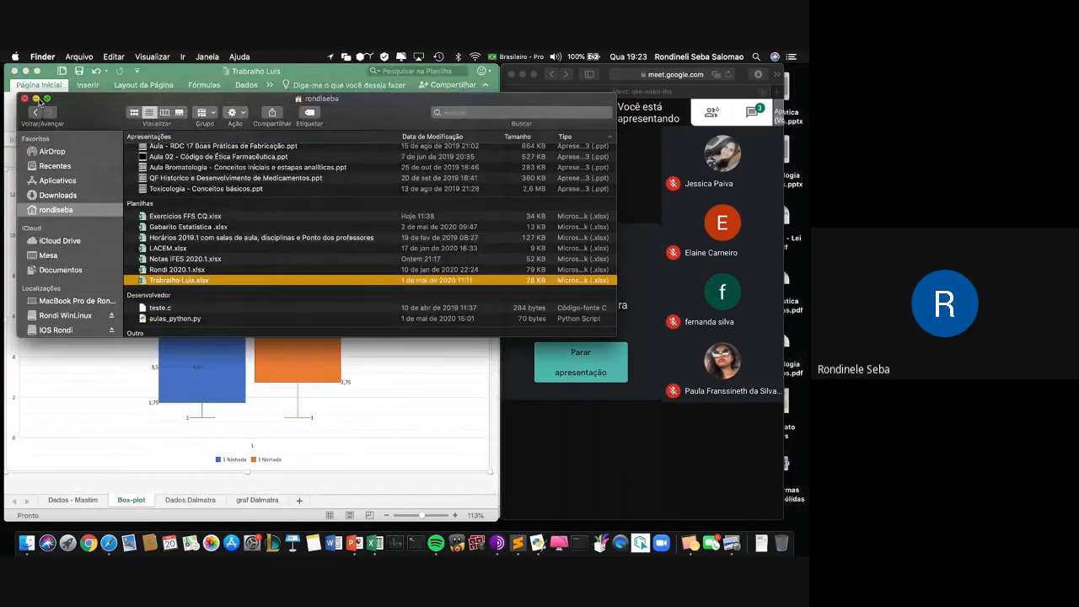
pyautogui.click(35, 99)
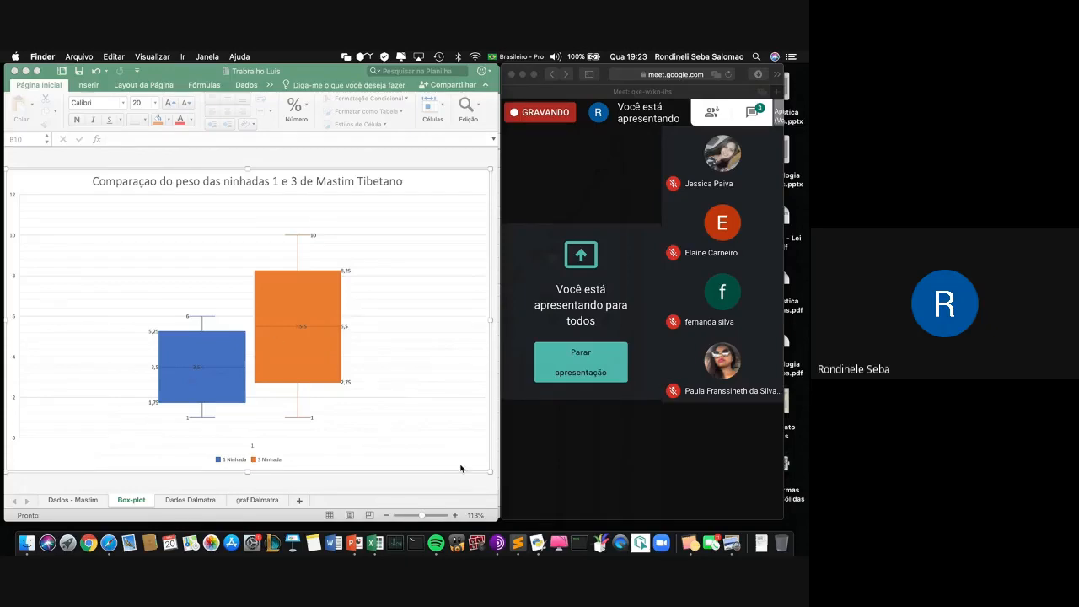
# Send the message "voces estas me escutando?" to everyone in the Google Meet chat, and close the chat.
pyautogui.click(549, 468)
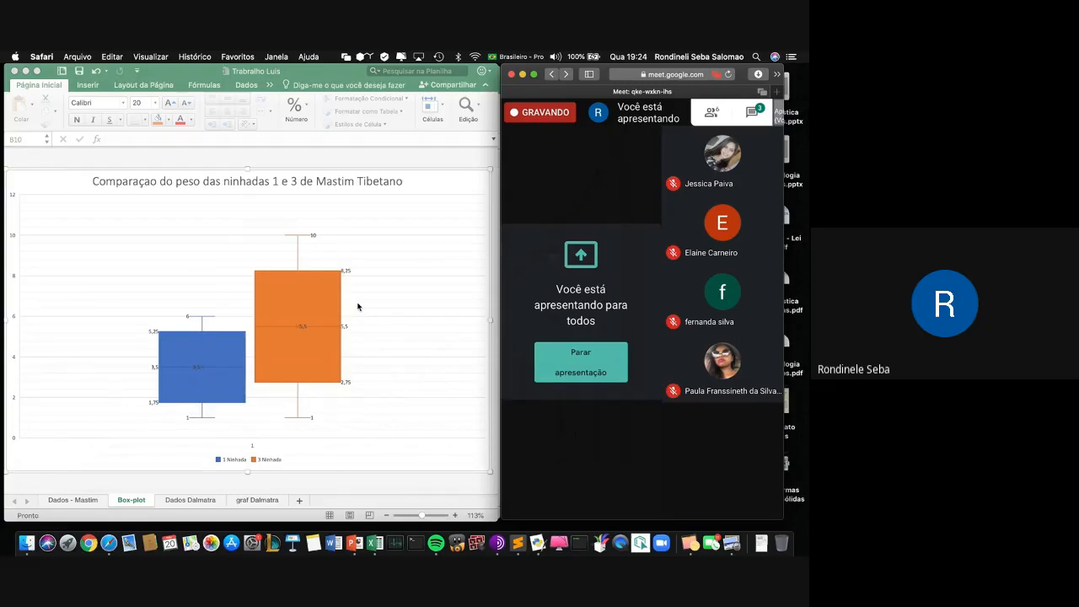
pyautogui.click(756, 112)
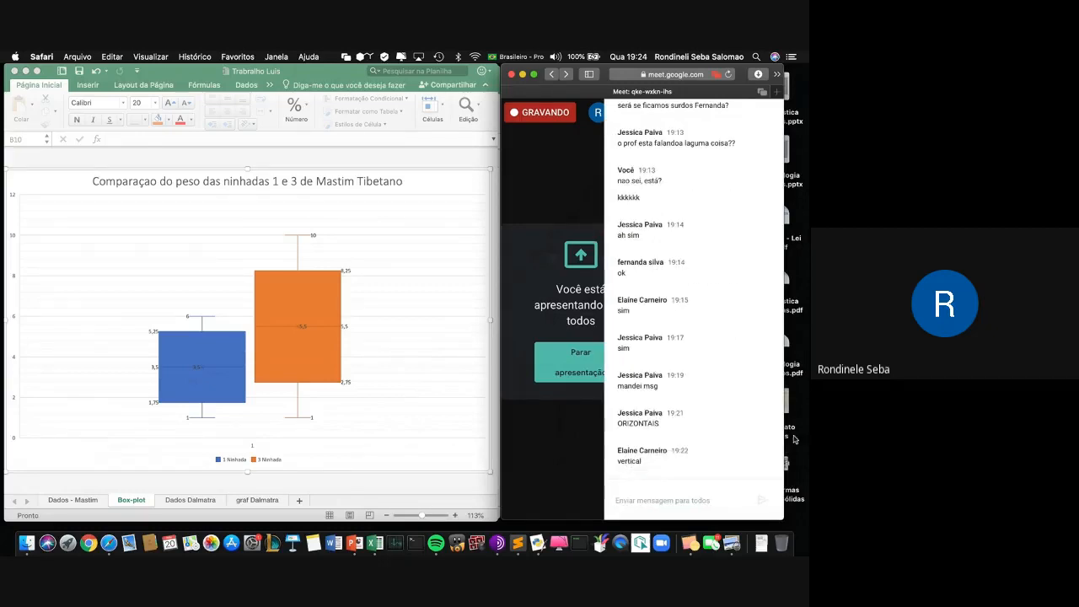
pyautogui.click(661, 499)
pyautogui.write('voces esta')
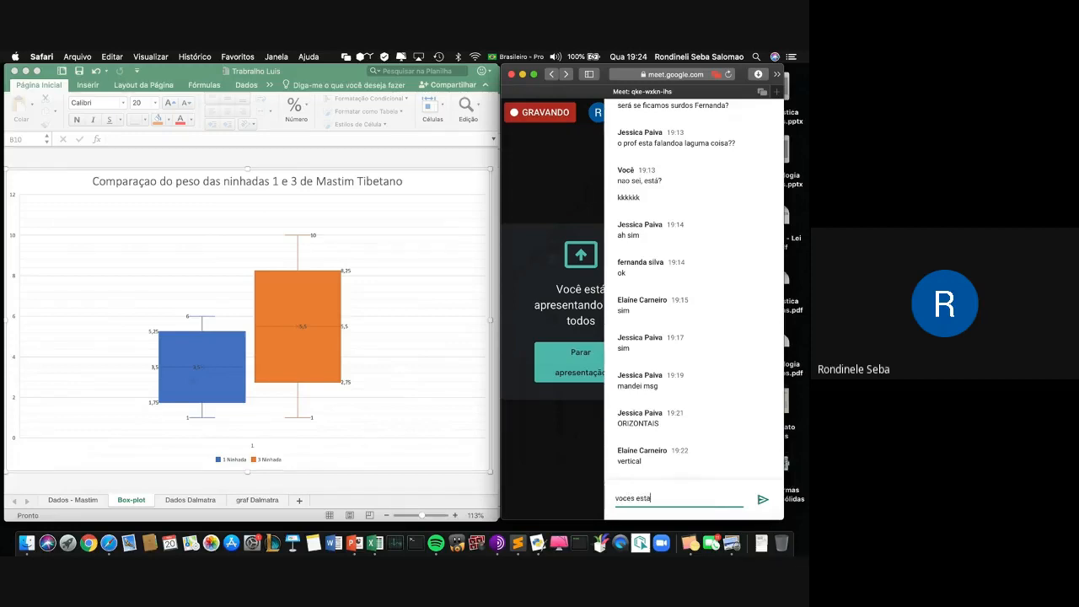
pyautogui.write('s me escutando?')
pyautogui.press('Return')
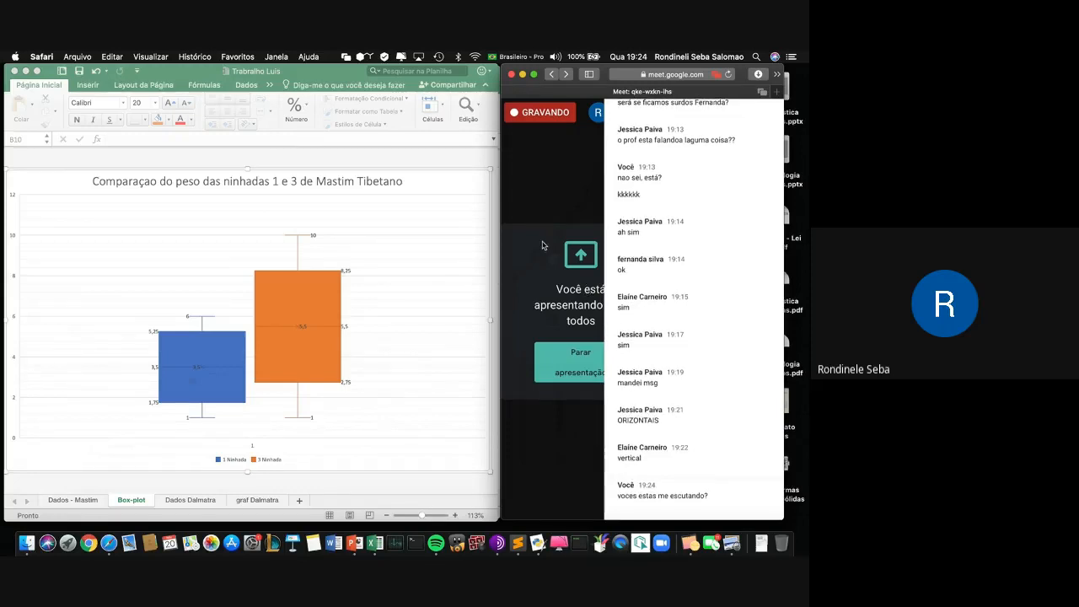
pyautogui.click(564, 206)
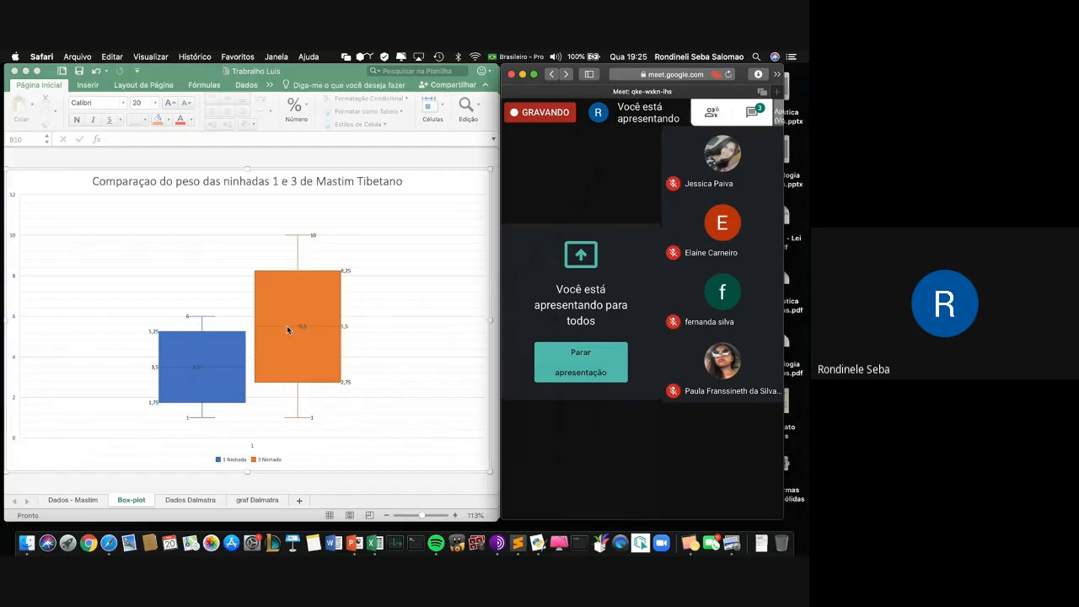
# Show the triglycerides chart on the graf Dalmatra sheet, and minimize that workbook to return to Pasta1.
pyautogui.click(238, 503)
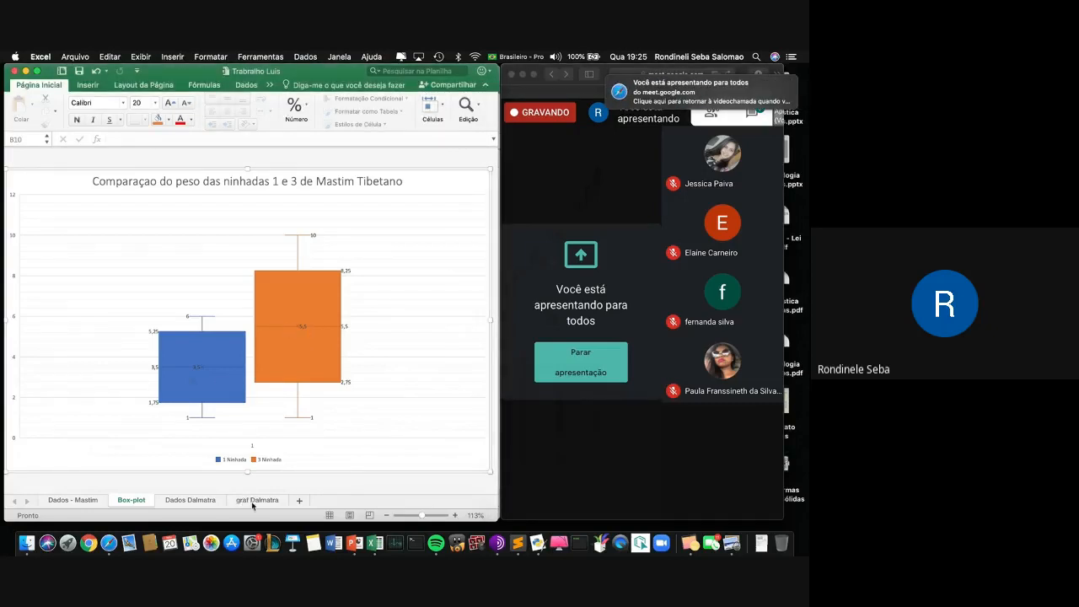
pyautogui.click(253, 503)
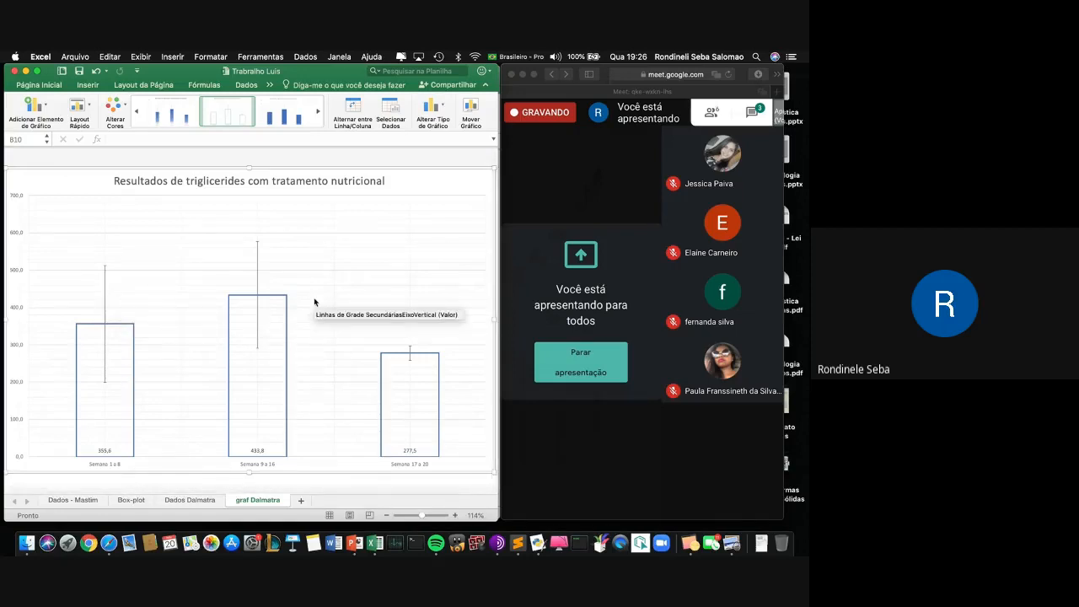
pyautogui.click(25, 71)
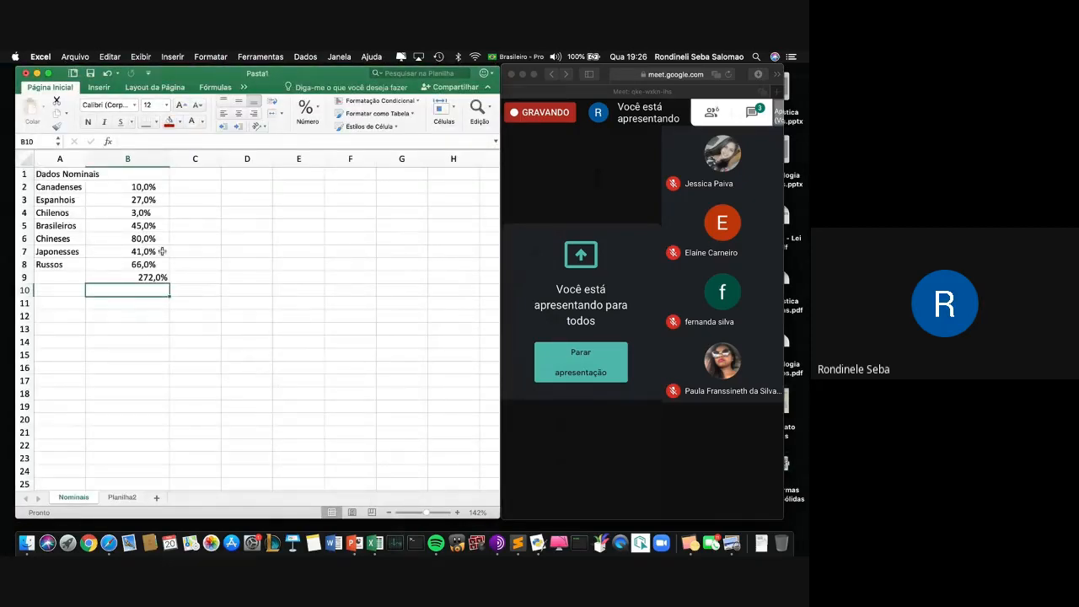
# Enter the heading "fi" in cell B1 above the percentages on the Nominais sheet.
pyautogui.click(68, 174)
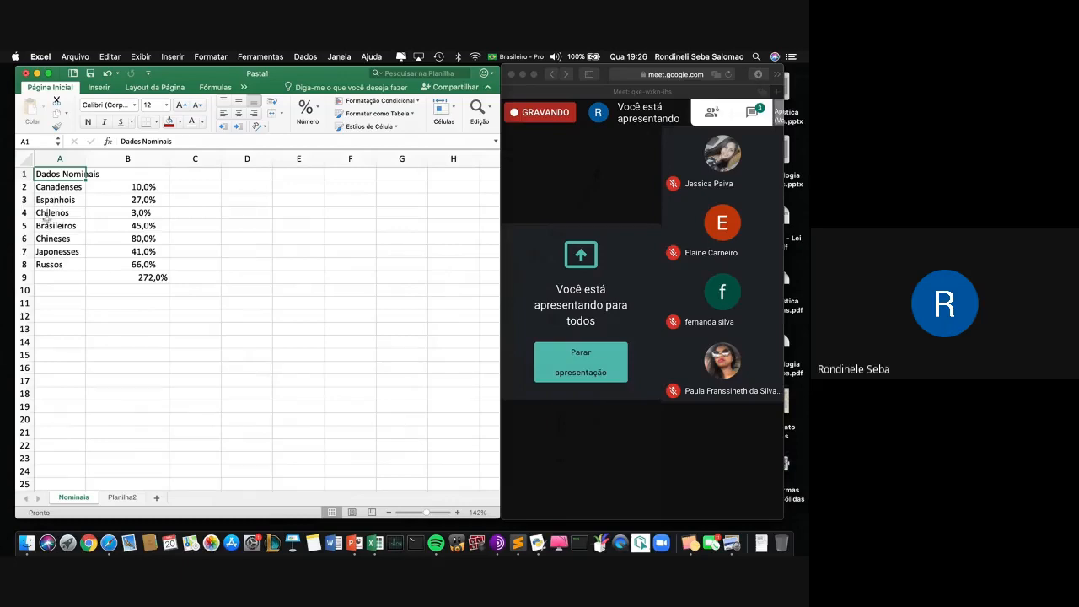
pyautogui.click(135, 174)
pyautogui.write('fi')
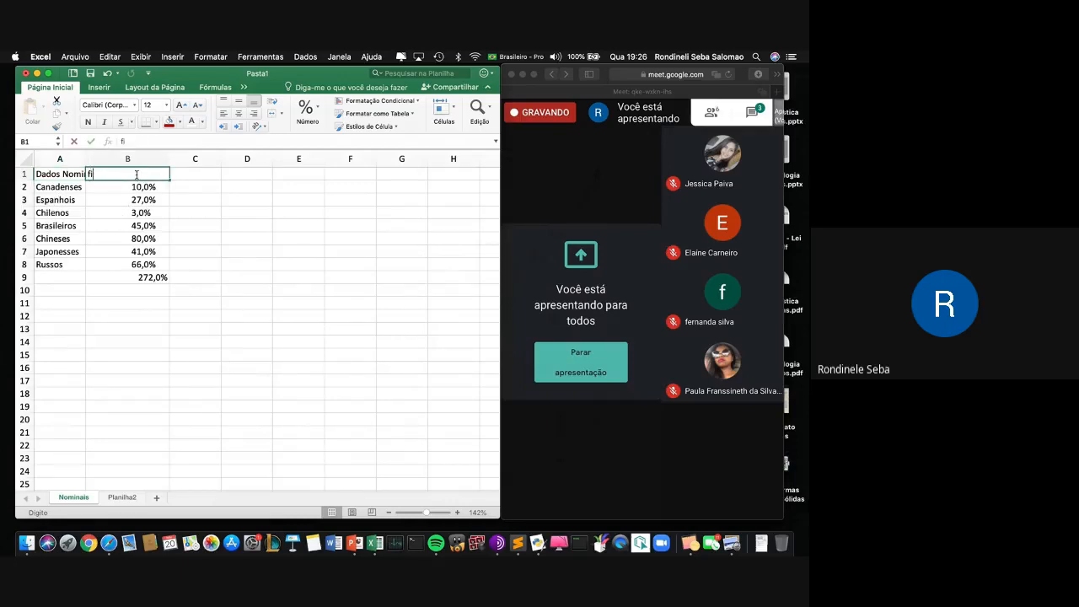
pyautogui.press('Return')
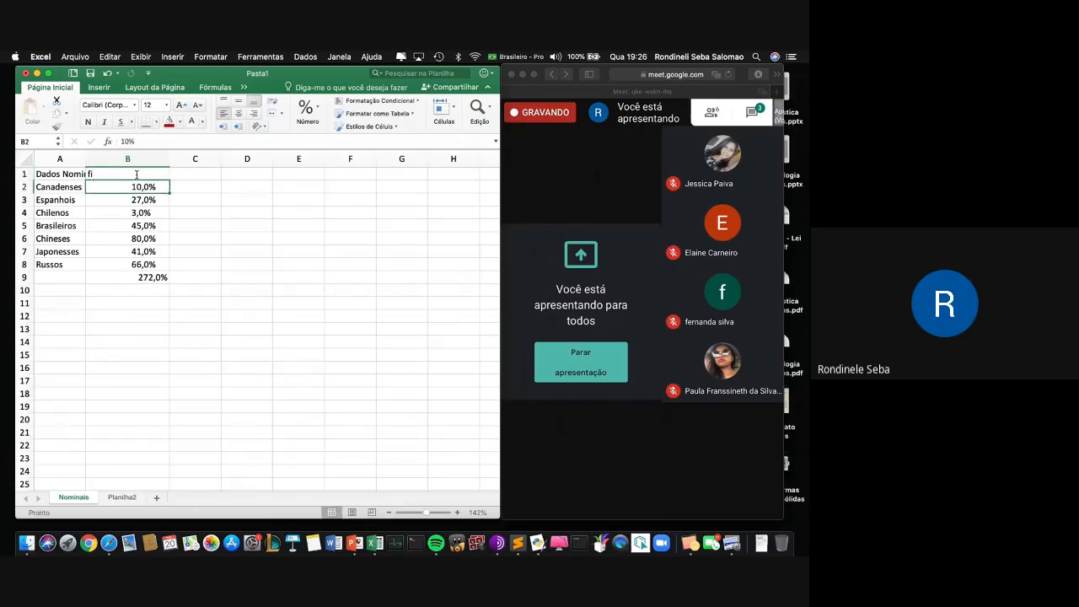
pyautogui.press('Left')
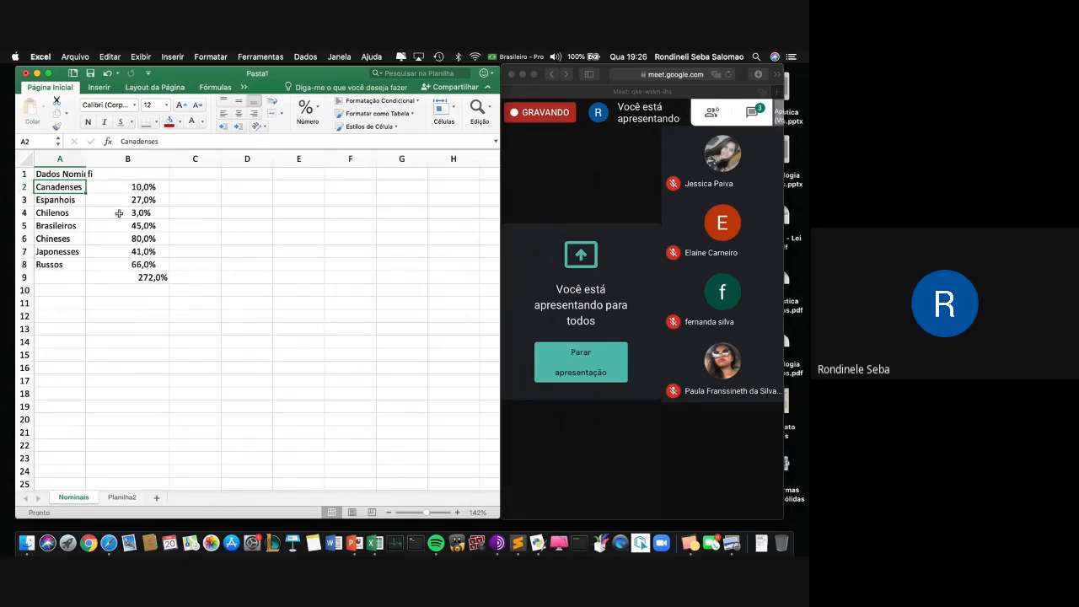
# Select the nationality data in A2:B8, and allow the waiting participant into the Google Meet call.
pyautogui.click(118, 212)
pyautogui.click(57, 189)
pyautogui.moveTo(57, 189); pyautogui.dragTo(121, 264)
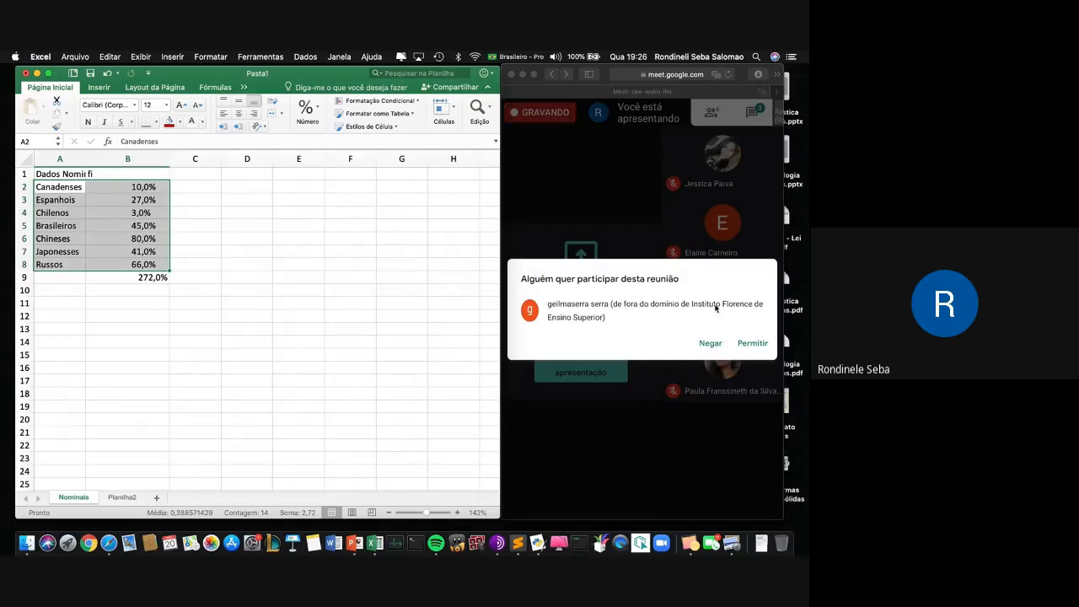
pyautogui.click(751, 344)
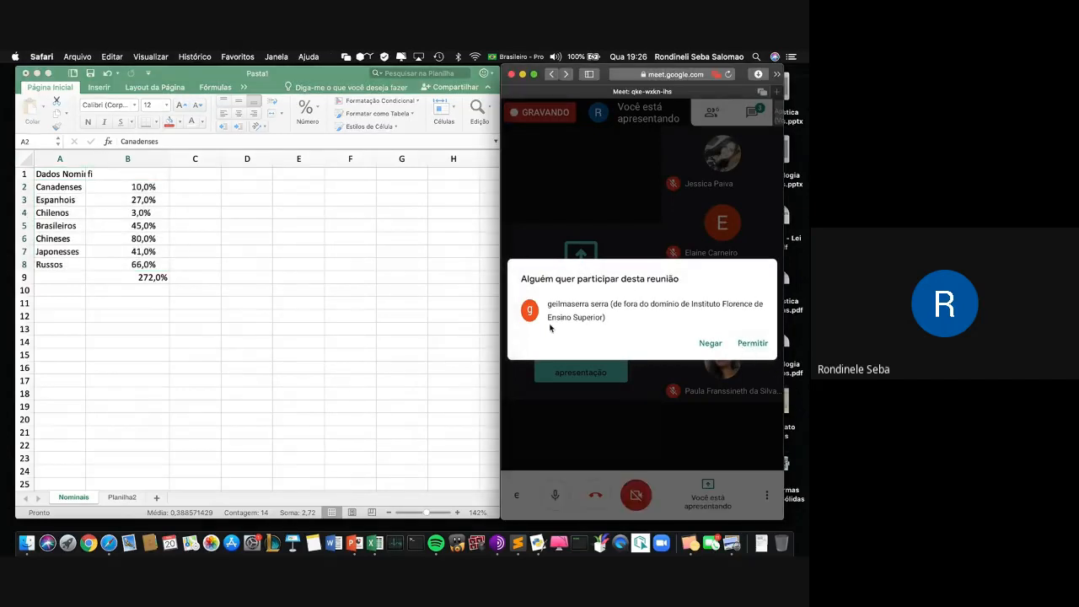
pyautogui.click(752, 344)
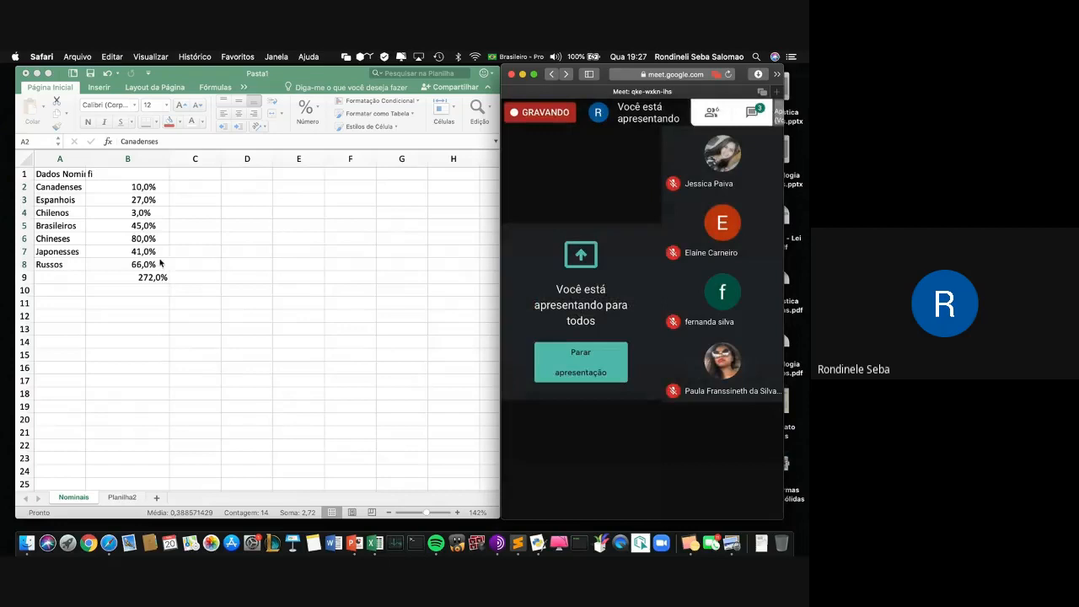
# Examine the recommended chart types for the nationality data in A2:B8, close the gallery and check the total in B9.
pyautogui.click(52, 191)
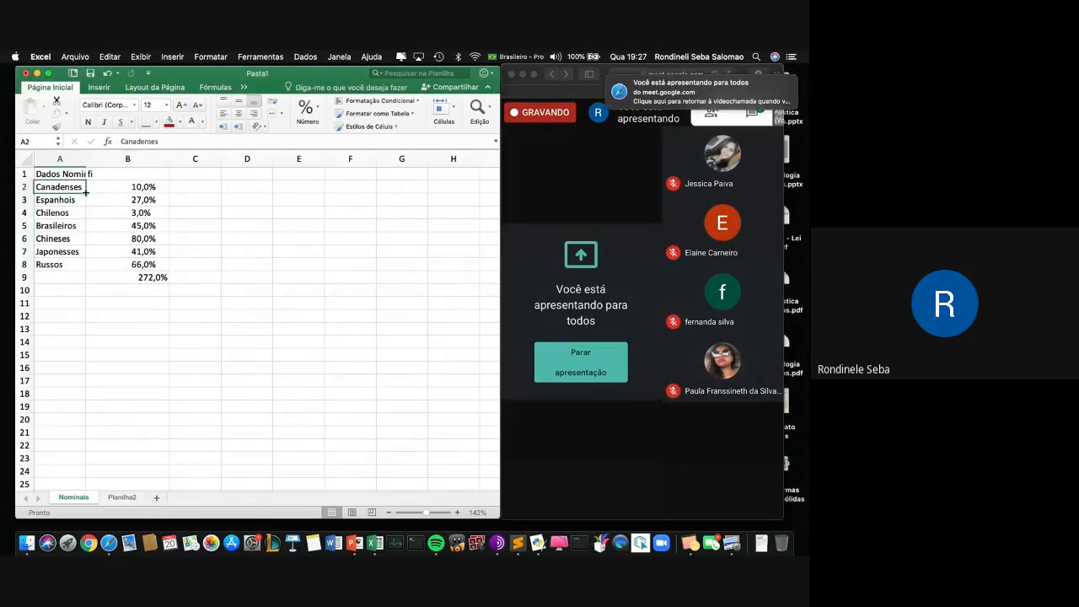
pyautogui.moveTo(85, 193); pyautogui.dragTo(113, 263)
pyautogui.click(126, 212)
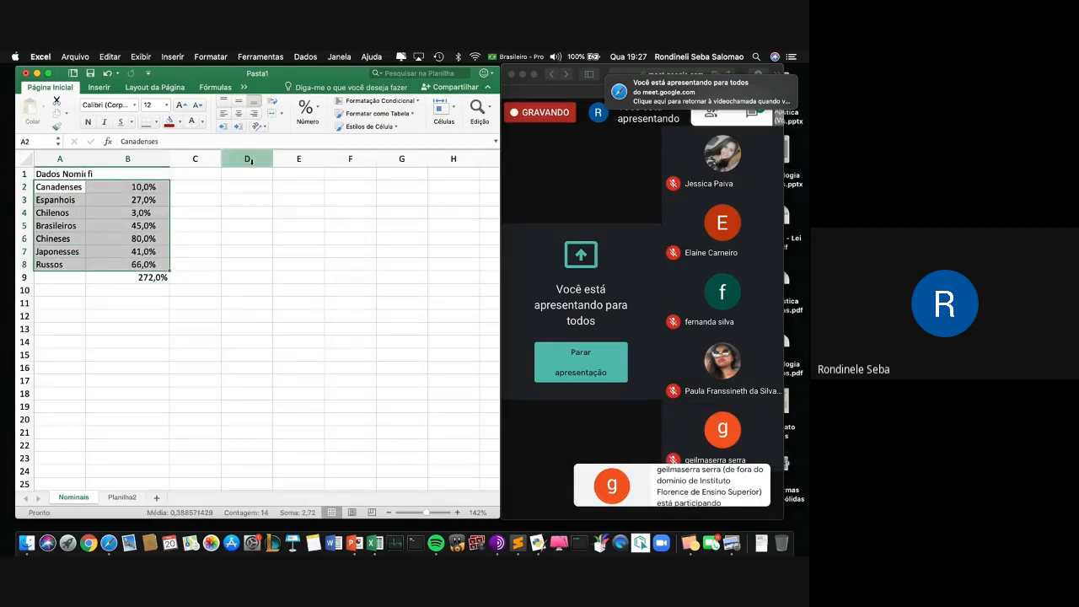
pyautogui.click(244, 87)
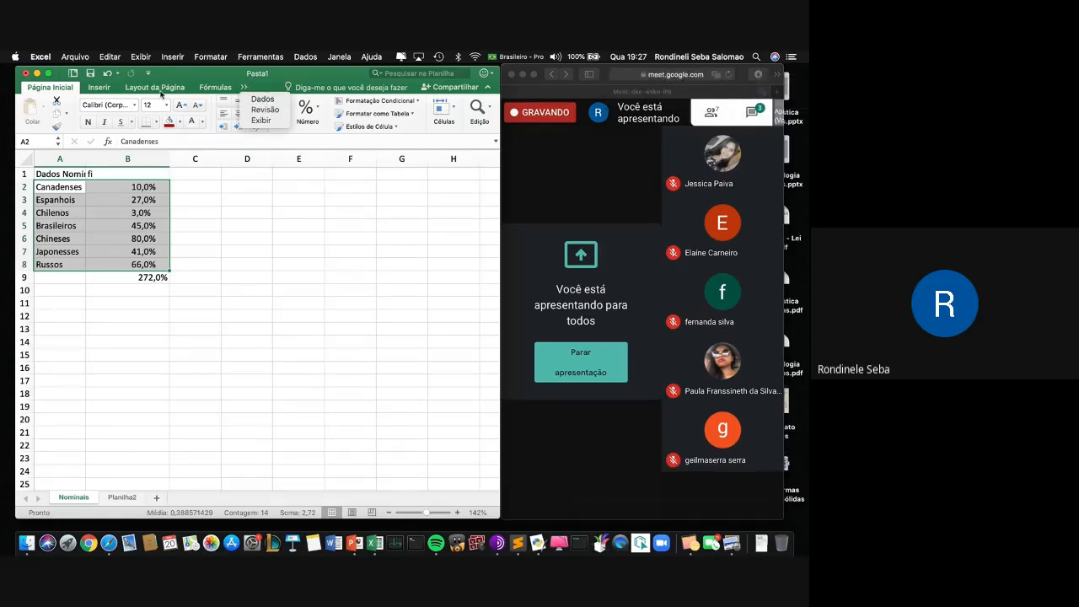
pyautogui.click(102, 89)
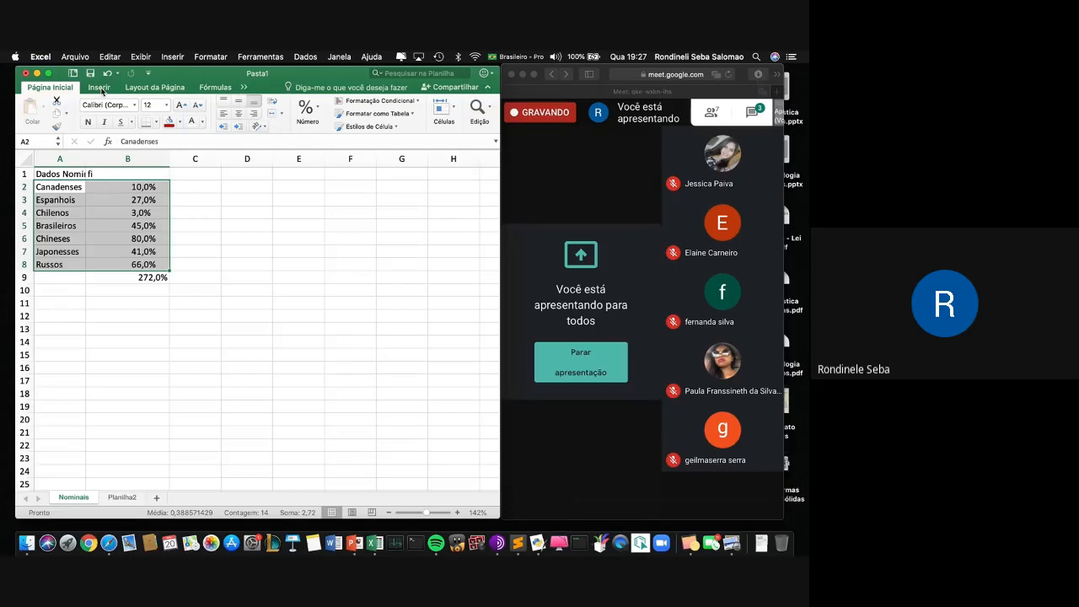
pyautogui.click(100, 88)
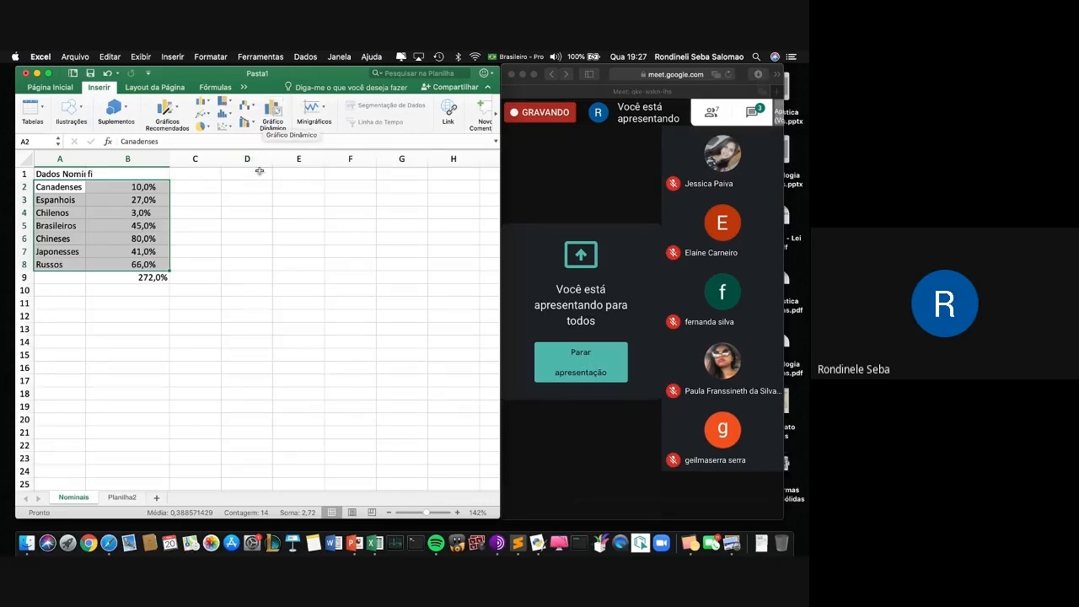
pyautogui.click(166, 109)
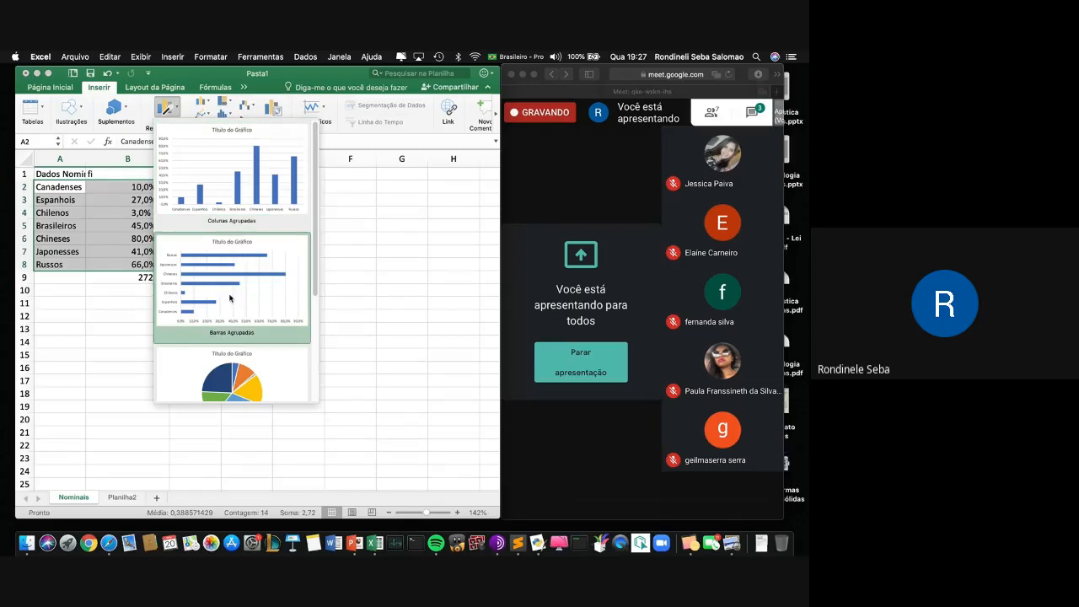
pyautogui.scroll(-2, 232, 300)
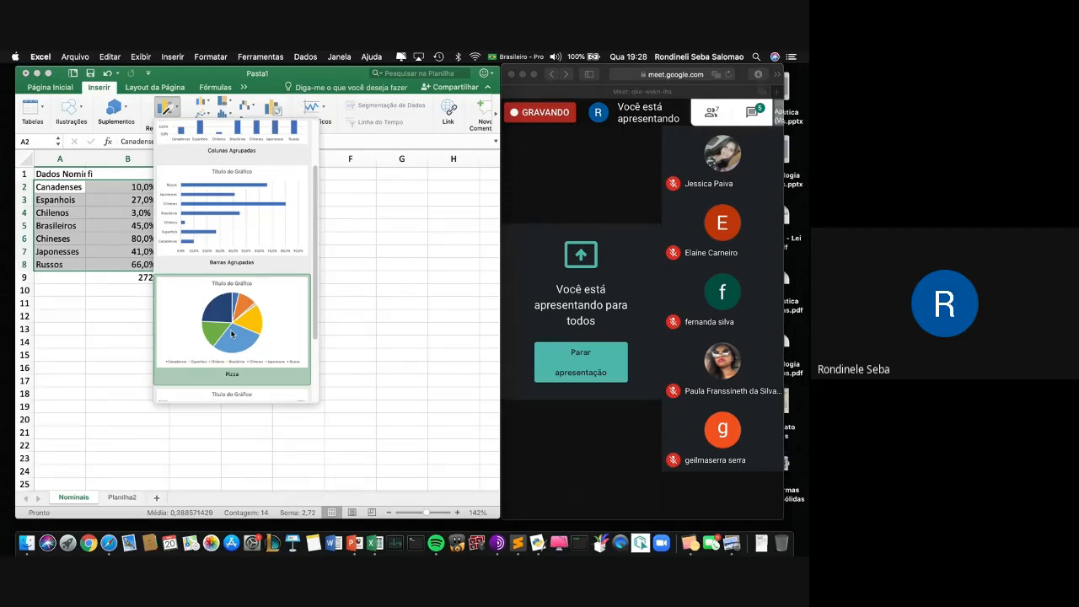
pyautogui.scroll(-3, 232, 334)
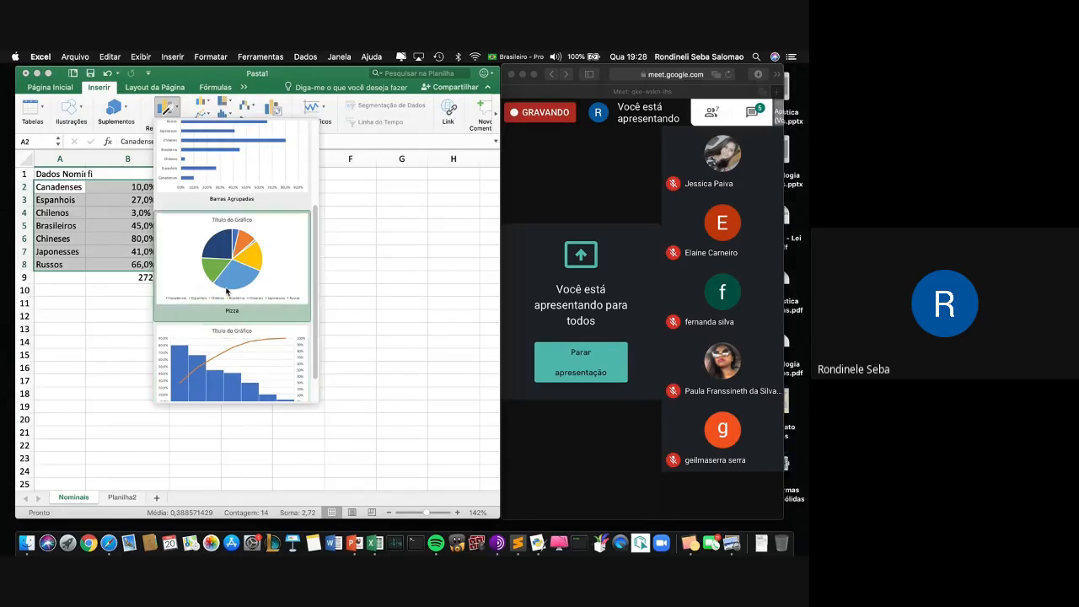
pyautogui.click(141, 280)
pyautogui.click(151, 278)
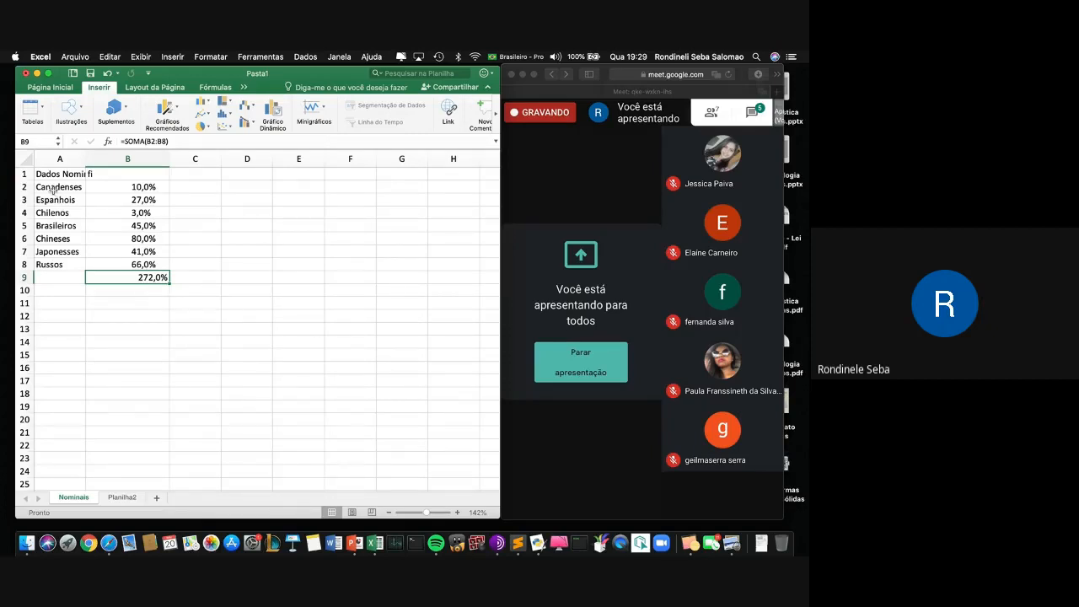
# Insert the recommended clustered column chart (Colunas Agrupadas) from the nationality data in A2:B8.
pyautogui.moveTo(49, 188); pyautogui.dragTo(125, 266)
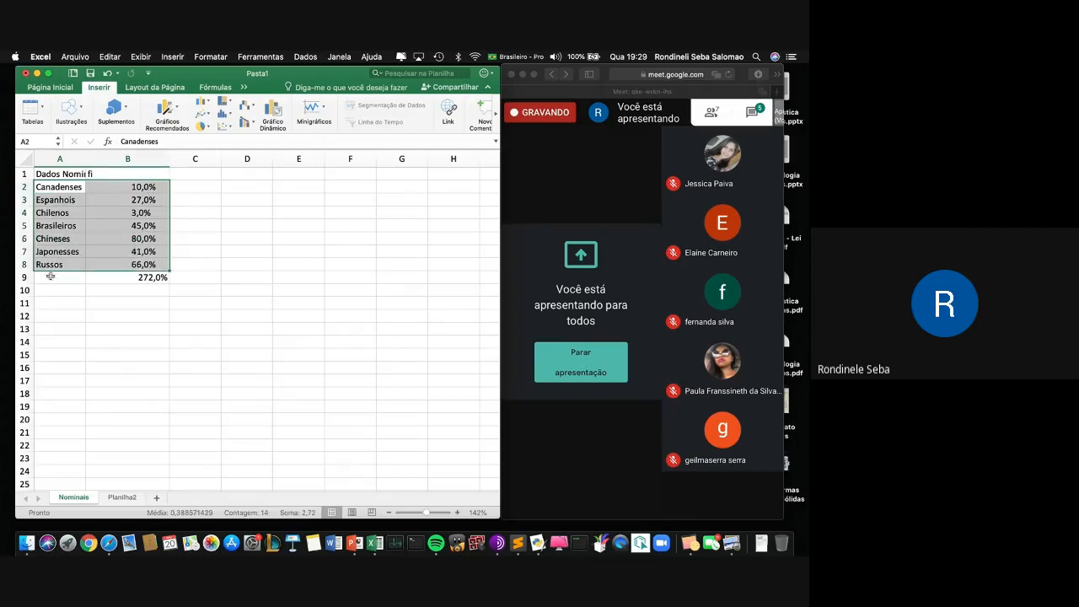
pyautogui.click(171, 109)
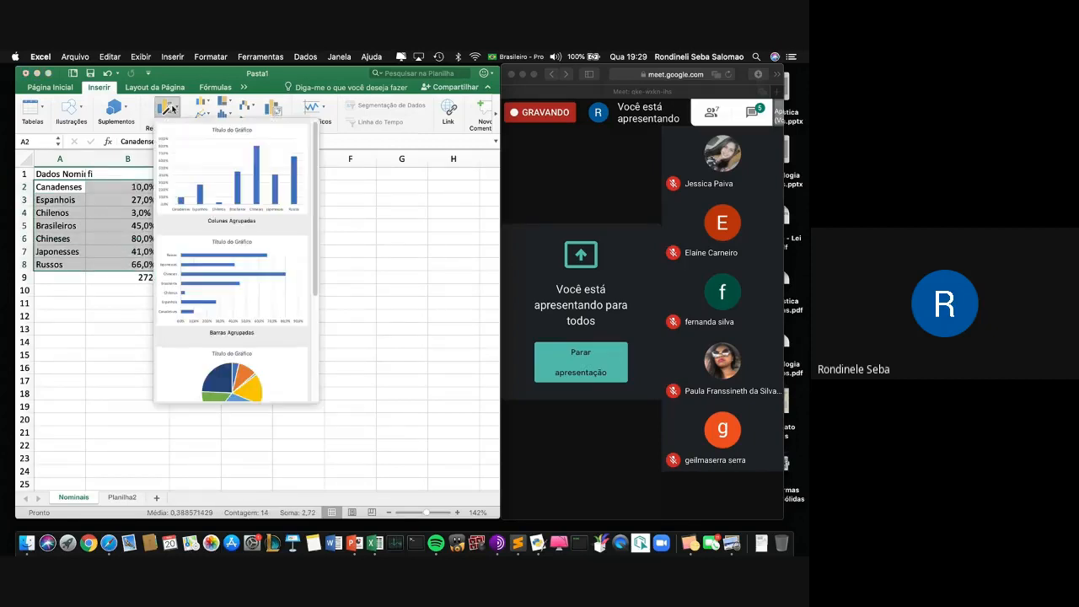
pyautogui.click(202, 169)
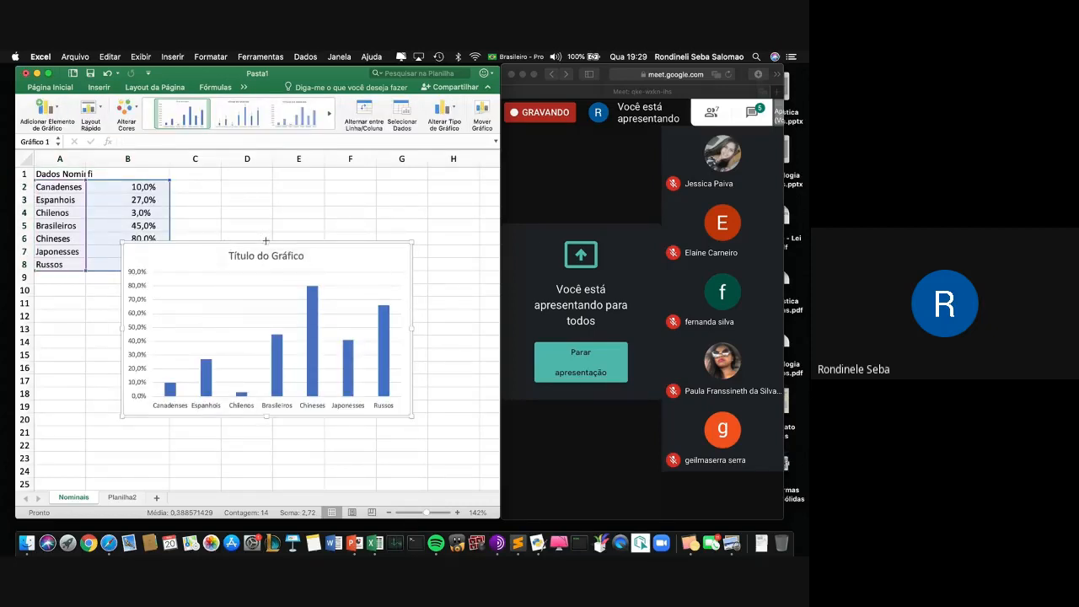
# Enlarge the column chart by extending its upper edge upward and both of its sides outward.
pyautogui.moveTo(266, 240); pyautogui.dragTo(266, 190)
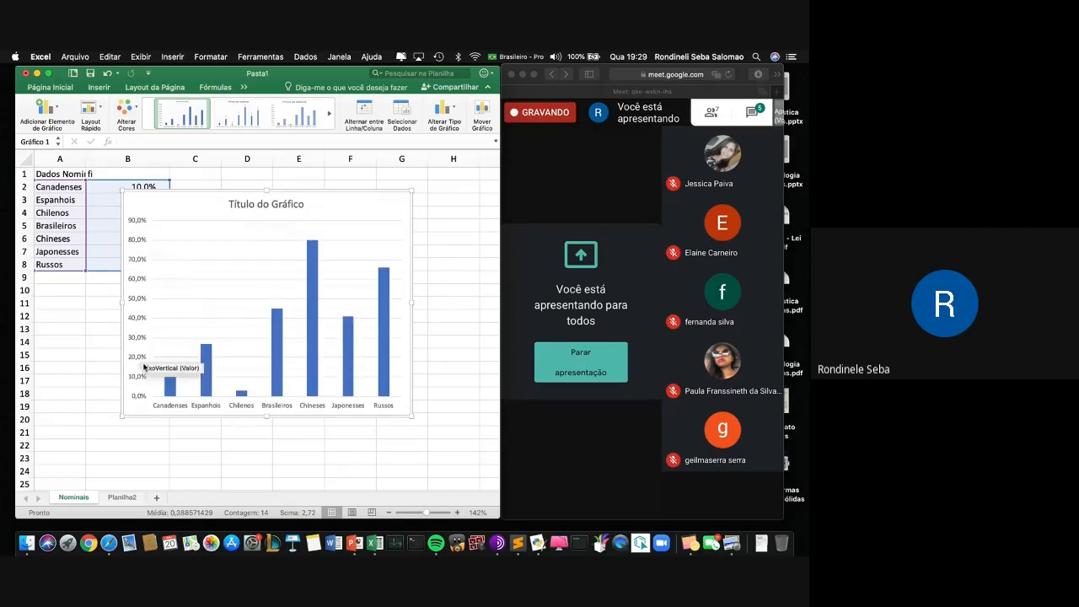
pyautogui.rightClick(216, 288)
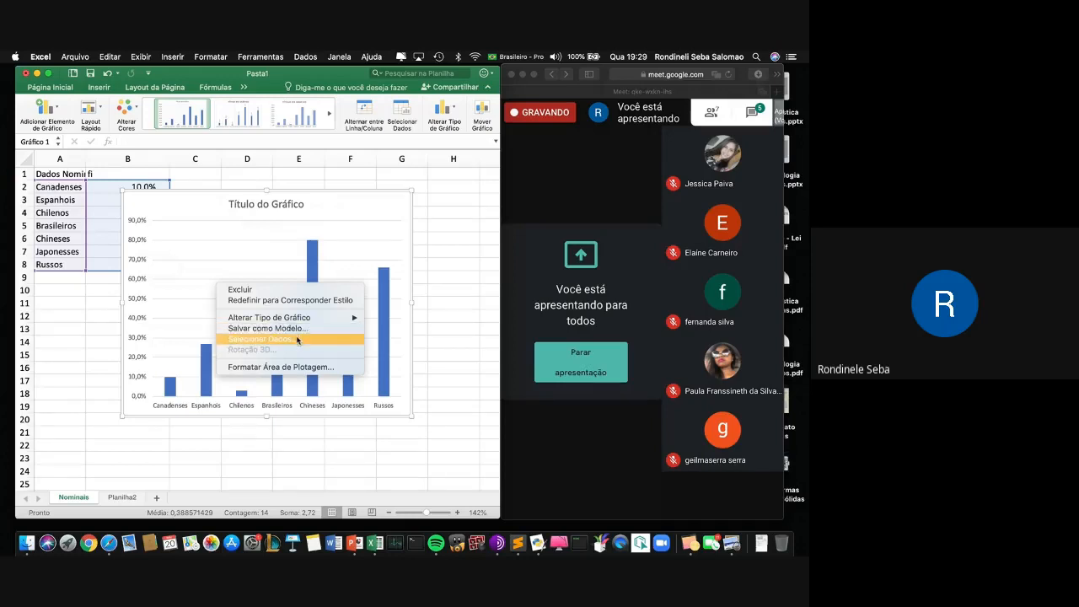
pyautogui.click(232, 227)
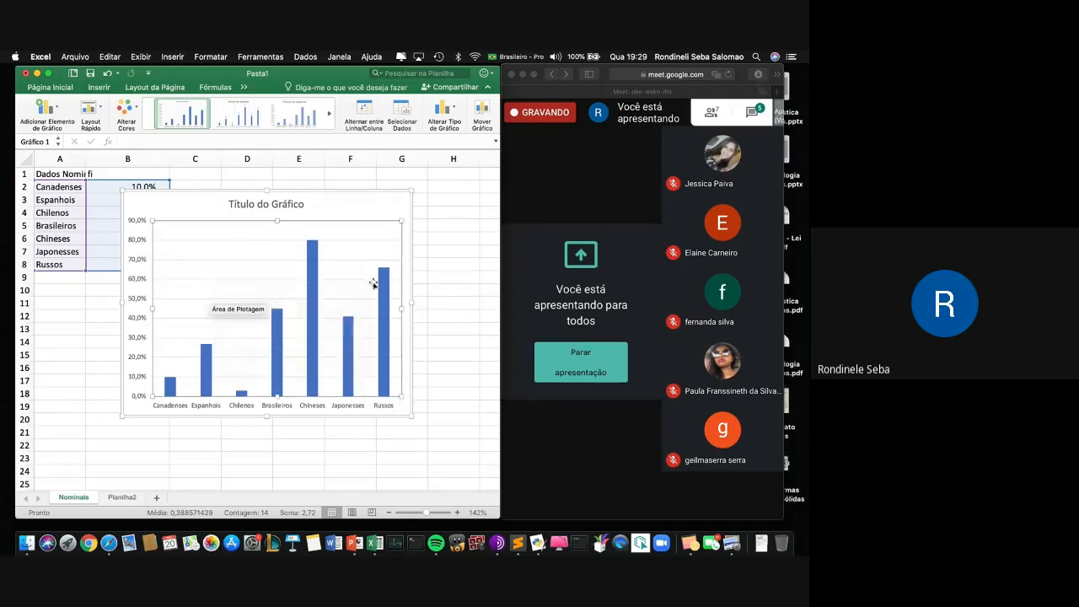
pyautogui.moveTo(123, 302); pyautogui.dragTo(40, 302)
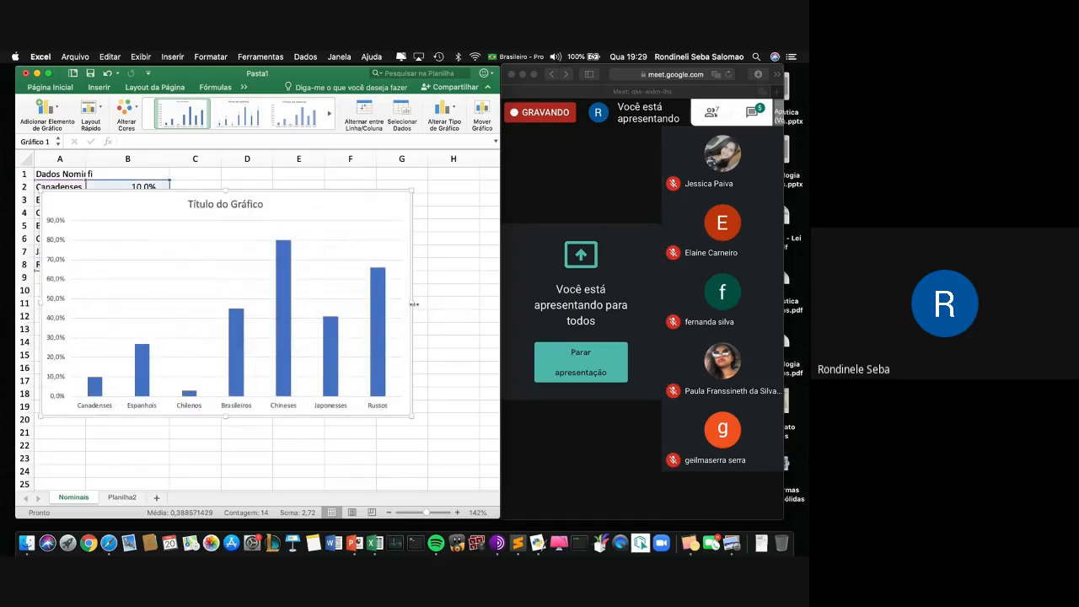
pyautogui.moveTo(413, 302); pyautogui.dragTo(468, 295)
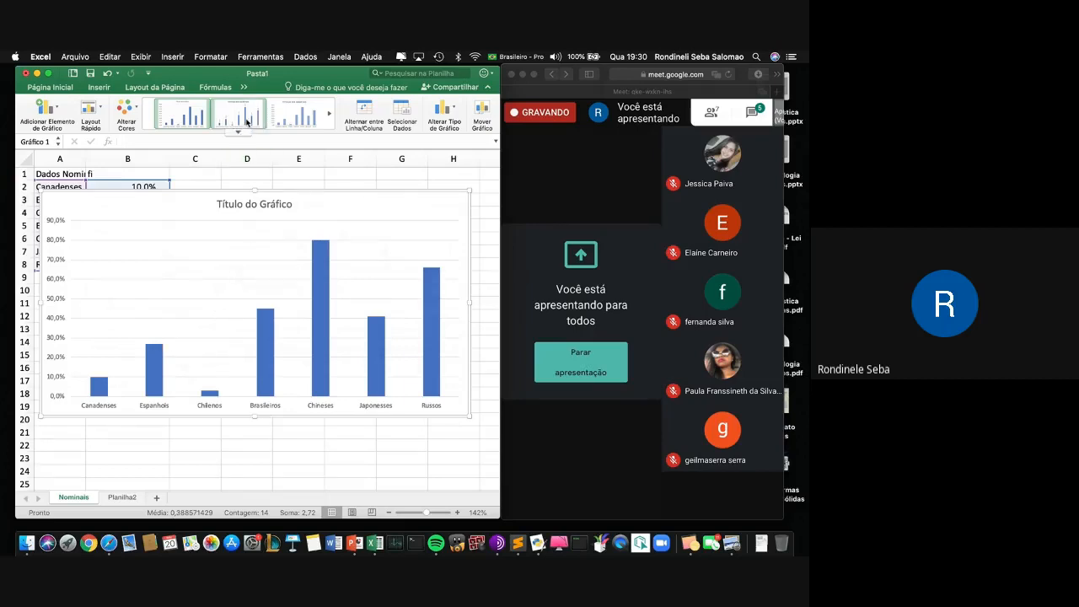
# Apply the quick layout with data labels, a legend below and no title, and narrow the chart to uncover the data columns.
pyautogui.click(101, 113)
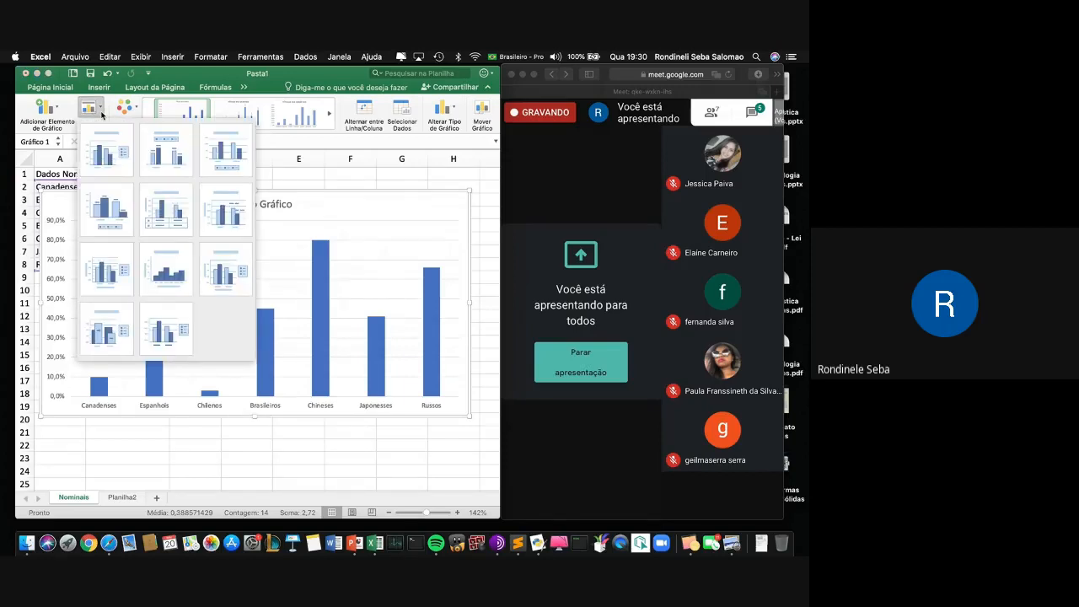
pyautogui.click(106, 209)
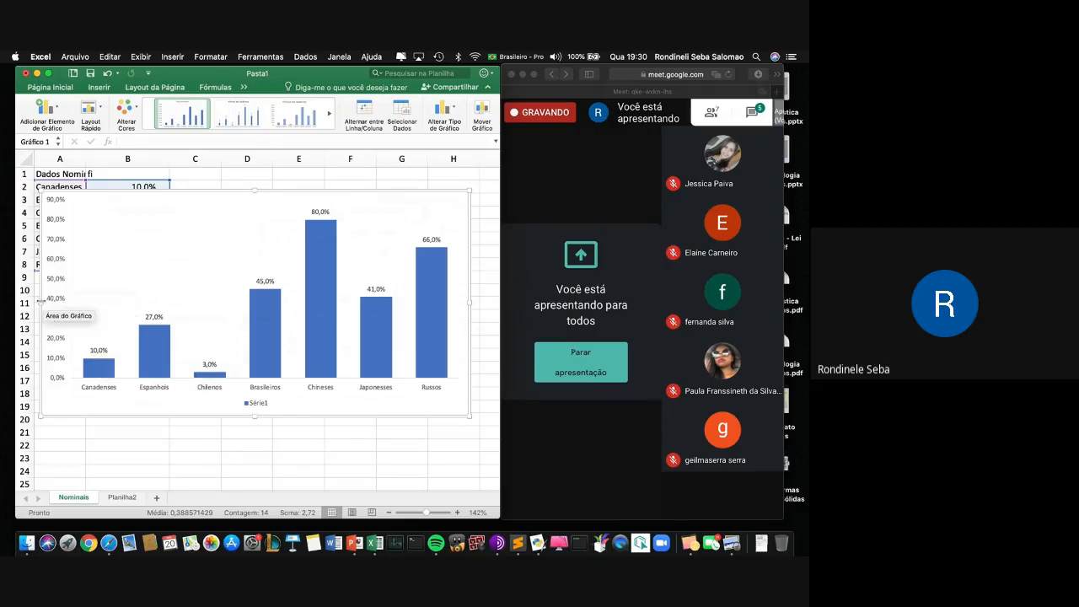
pyautogui.moveTo(46, 298); pyautogui.dragTo(173, 299)
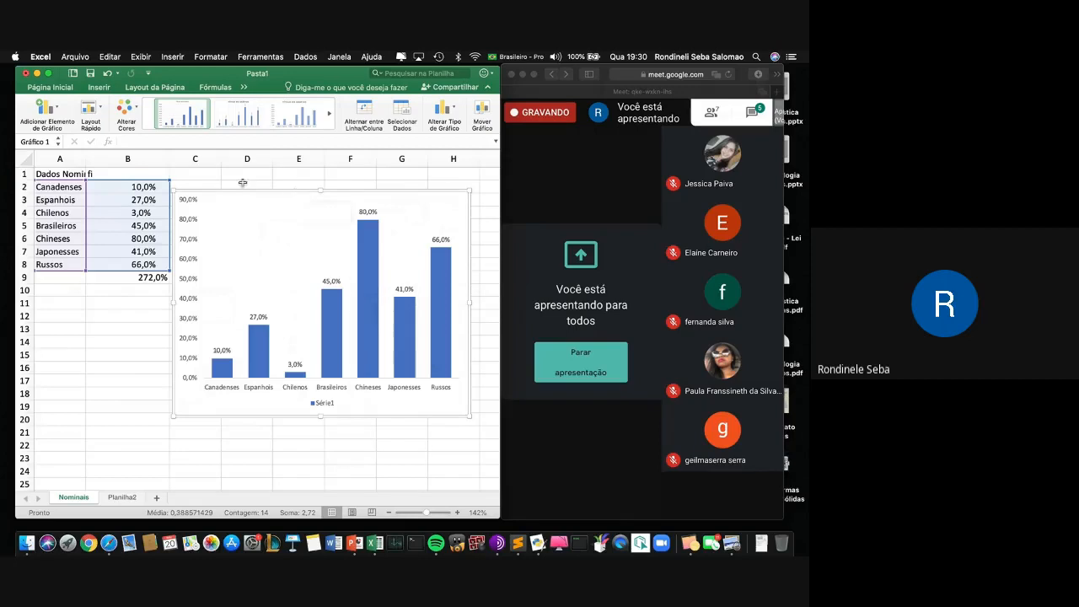
# Change the chart type to a 2D clustered bar chart, and close the chart area formatting options.
pyautogui.doubleClick(214, 191)
pyautogui.click(457, 106)
pyautogui.moveTo(461, 126)
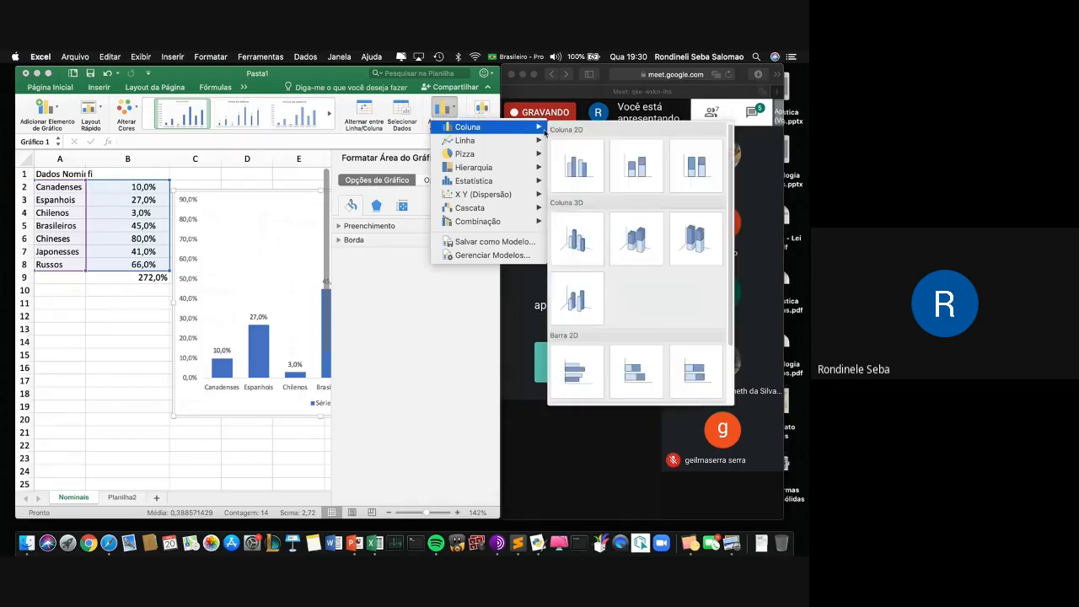
pyautogui.click(575, 375)
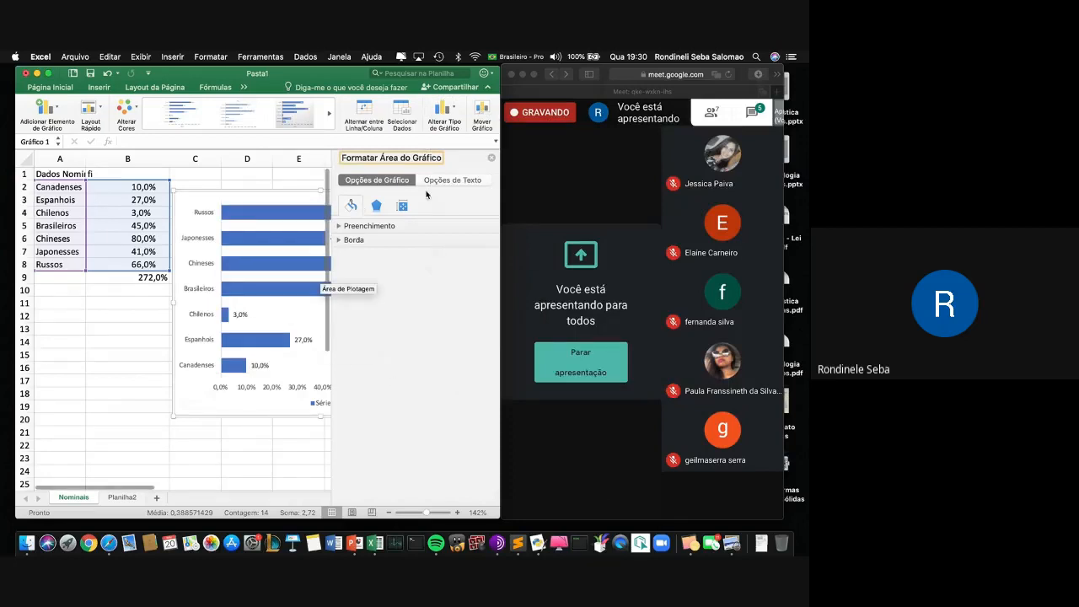
pyautogui.click(492, 157)
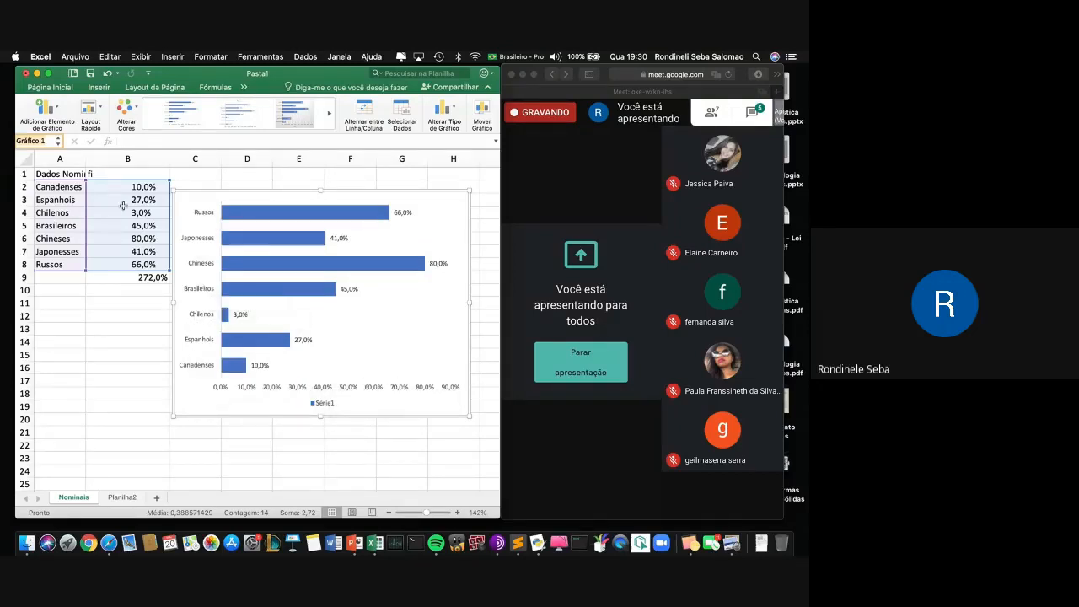
pyautogui.click(71, 174)
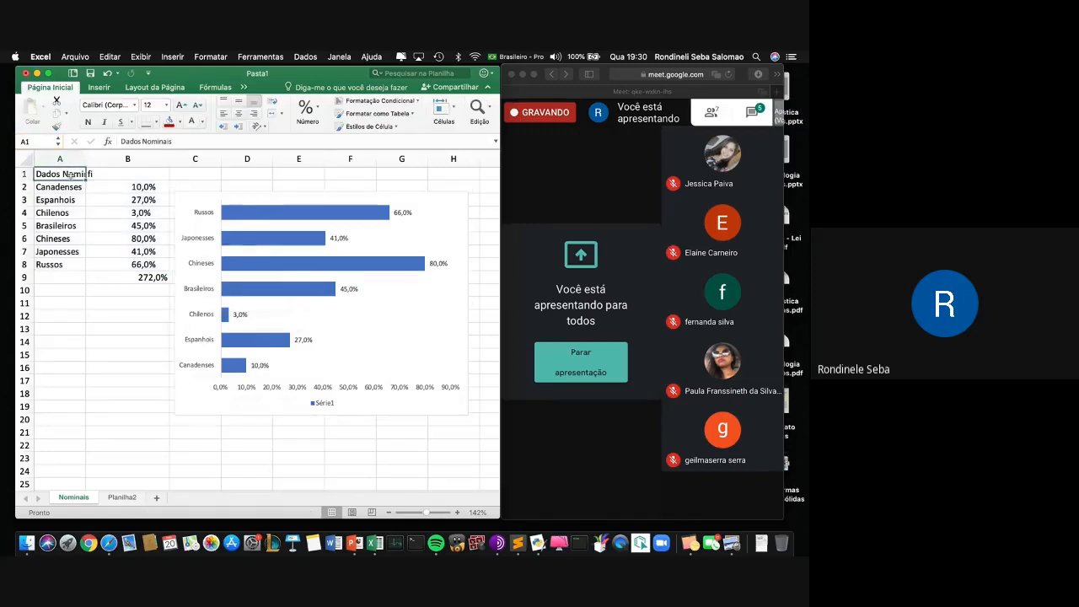
pyautogui.click(263, 201)
pyautogui.click(261, 192)
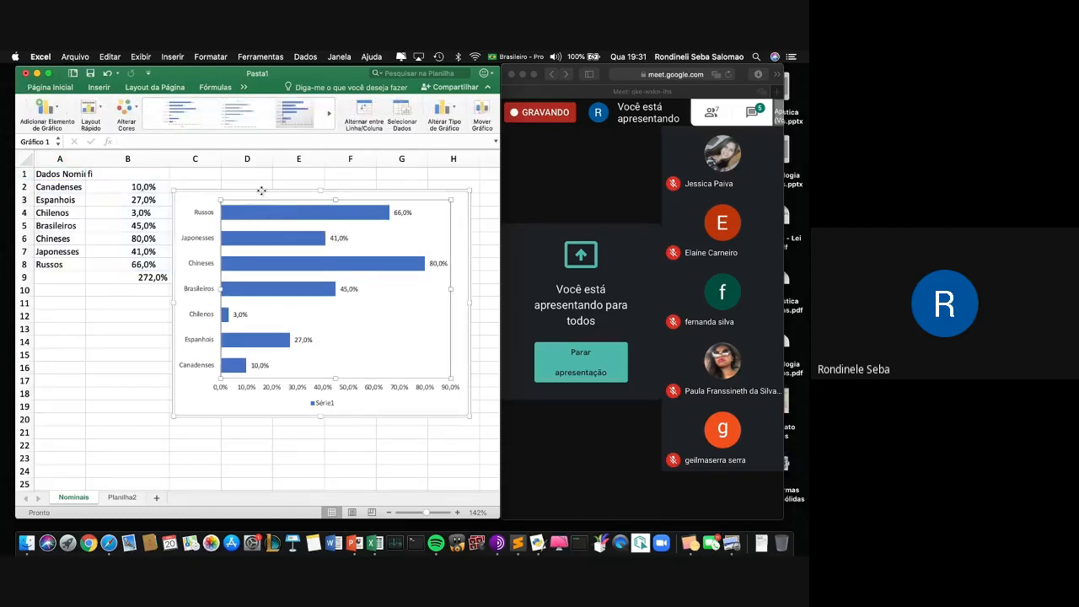
# Delete the clustered bar chart and reselect the nationality data in A2:B8.
pyautogui.press('Delete')
pyautogui.click(261, 191)
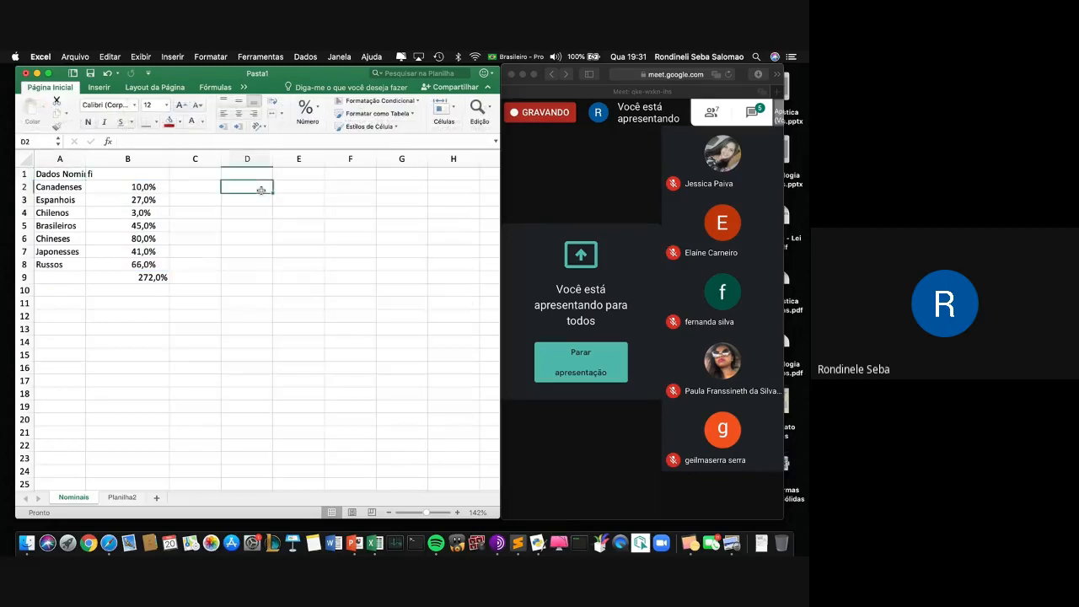
pyautogui.moveTo(39, 185); pyautogui.dragTo(115, 265)
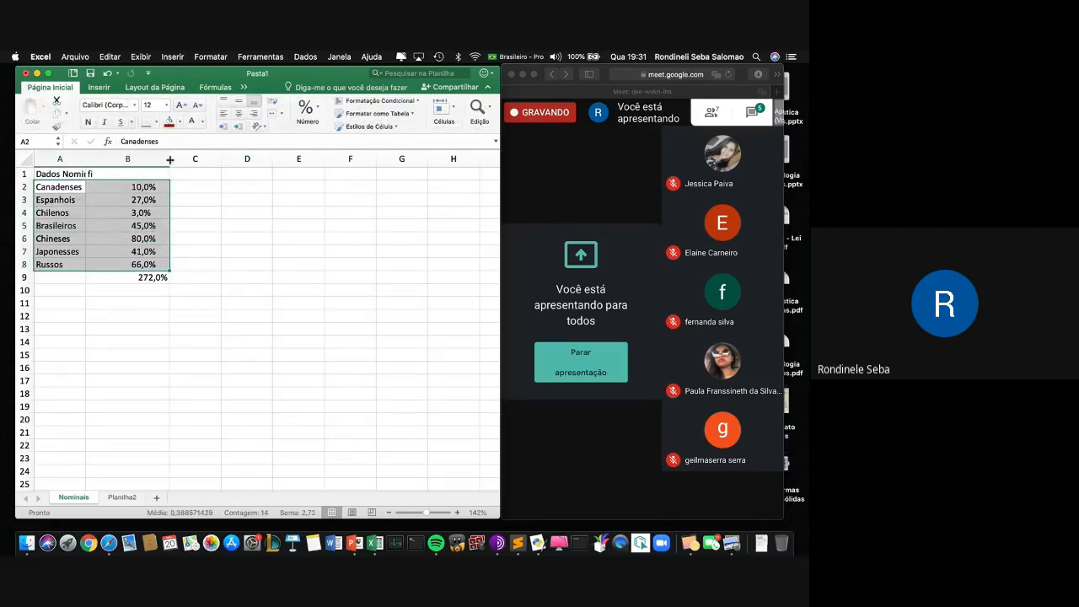
# Examine the recommended, hierarchy, and column or bar chart choices for the selected data, and cancel the pivot chart creation.
pyautogui.click(94, 87)
pyautogui.click(176, 113)
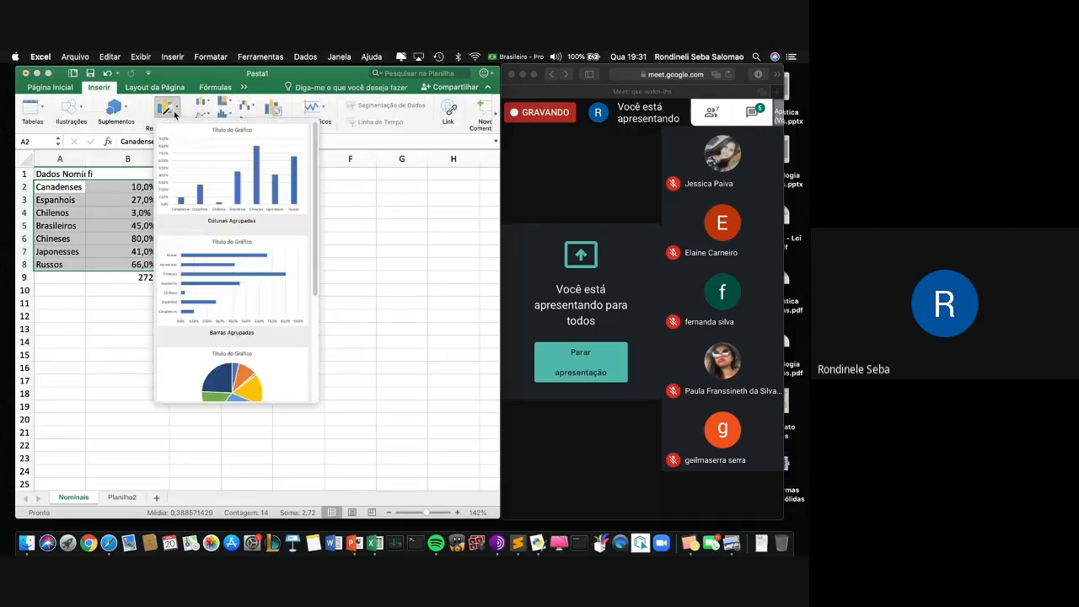
pyautogui.click(210, 106)
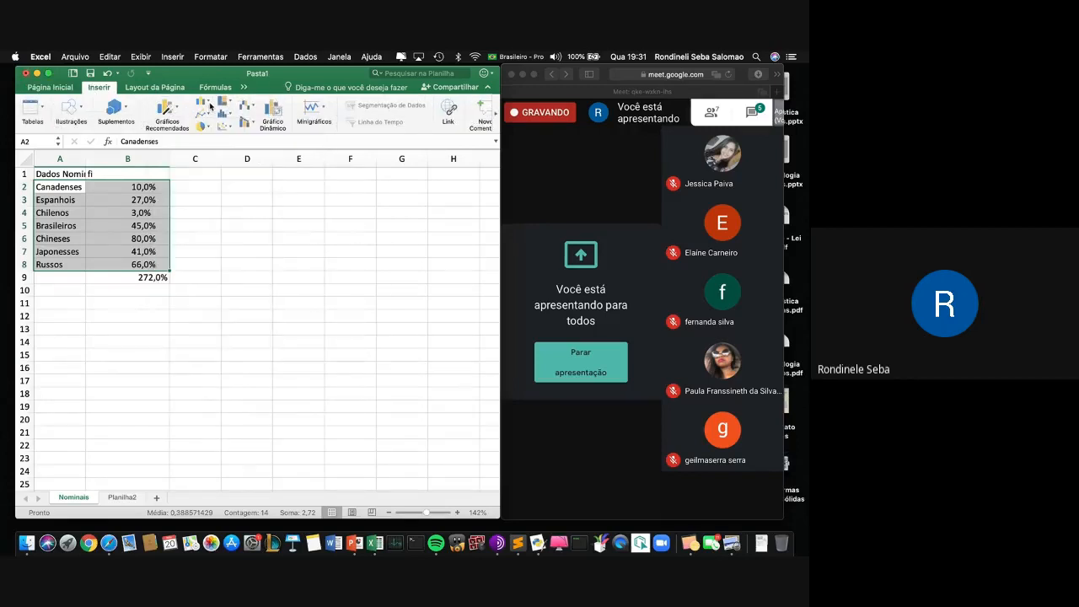
pyautogui.click(227, 104)
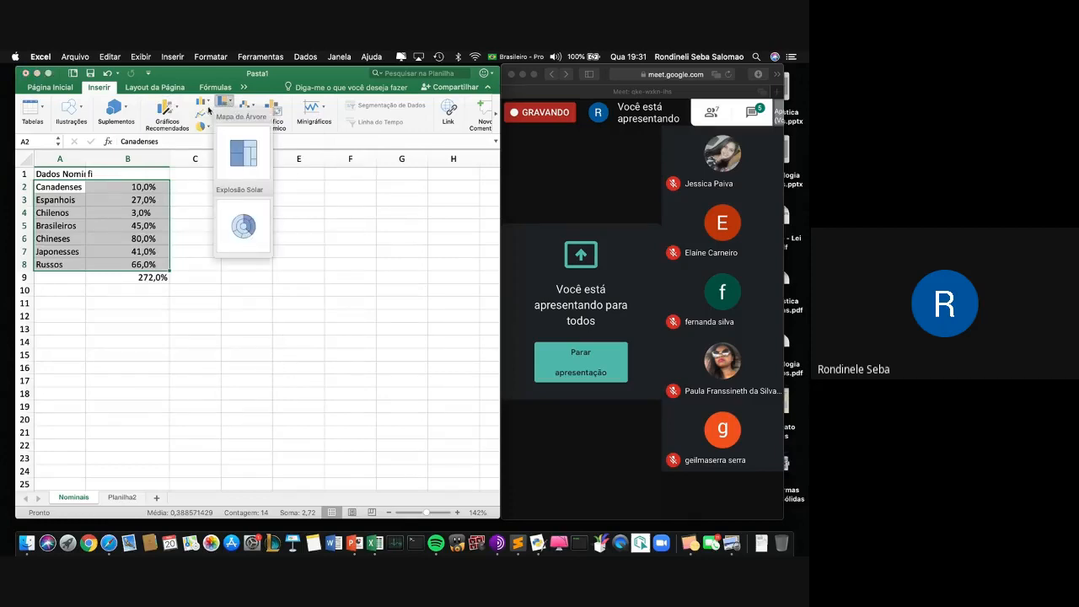
pyautogui.click(210, 105)
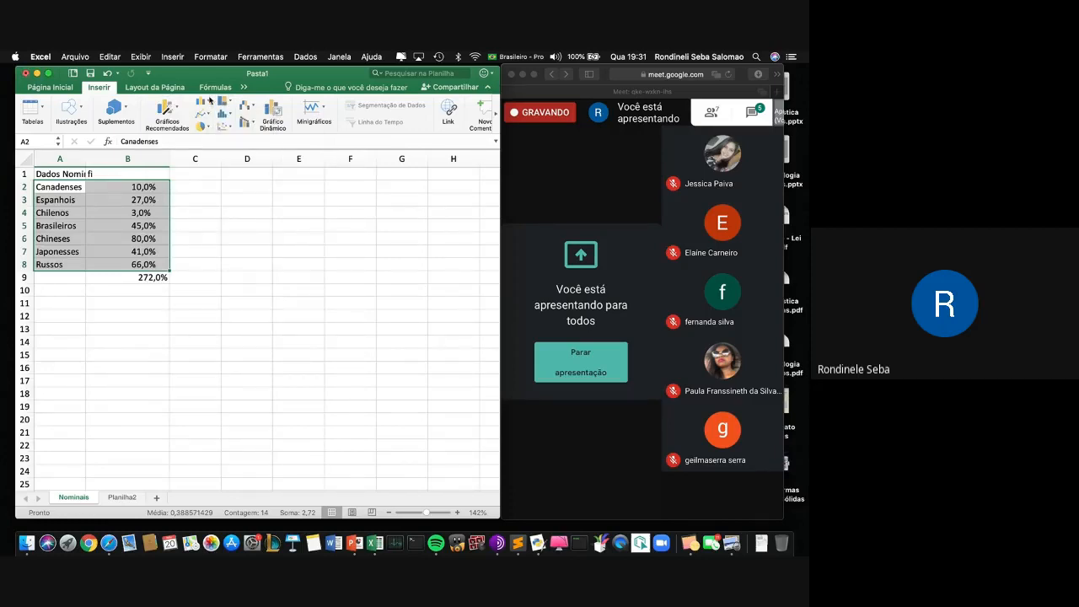
pyautogui.click(210, 105)
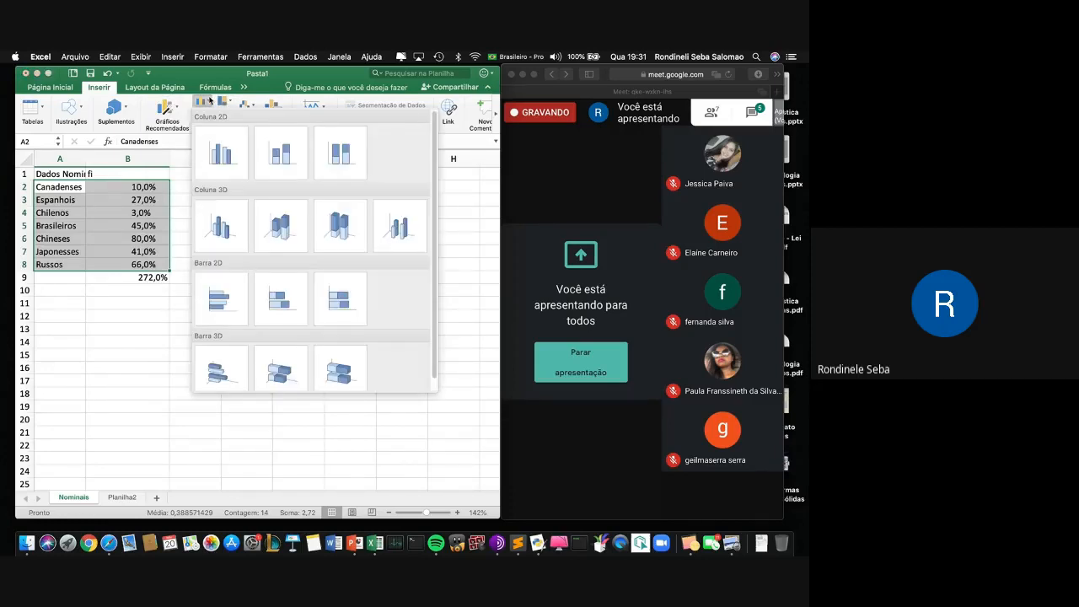
pyautogui.click(271, 104)
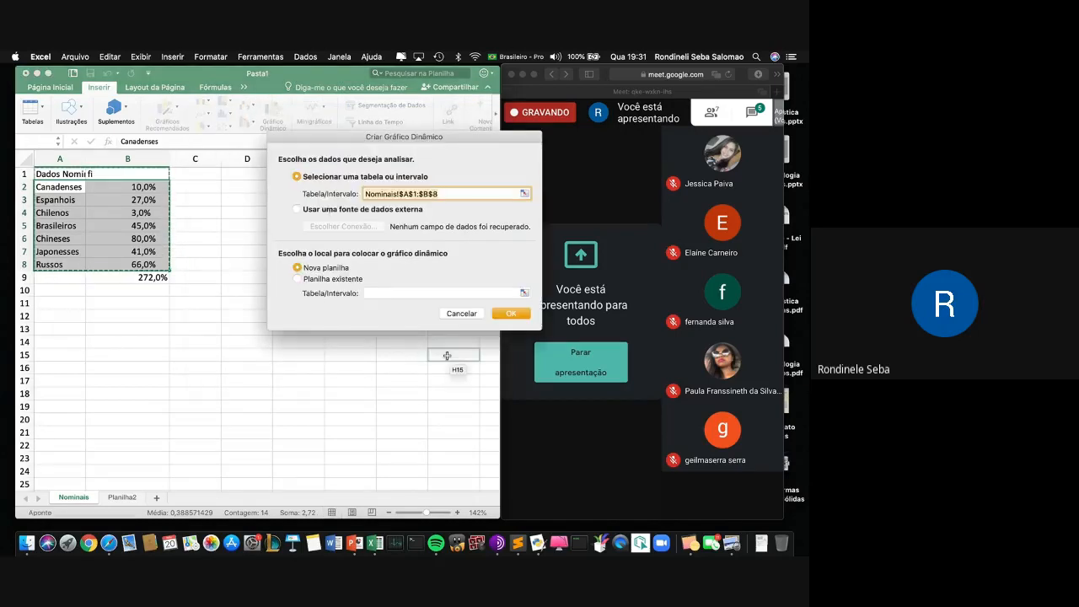
pyautogui.click(462, 314)
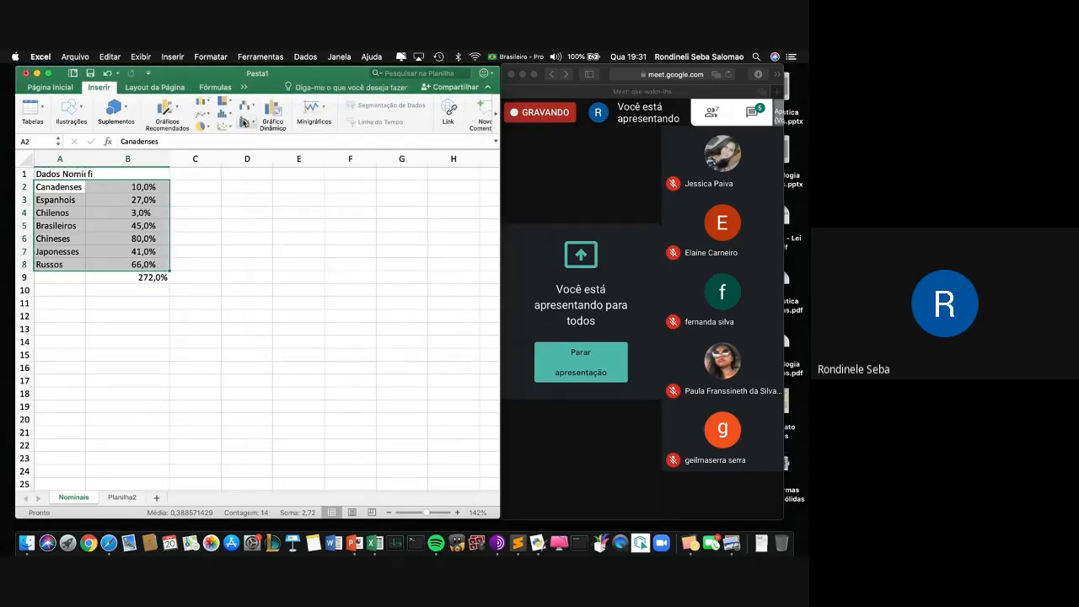
# Insert a histogram from the data in A2:B8 and delete it after viewing.
pyautogui.click(230, 116)
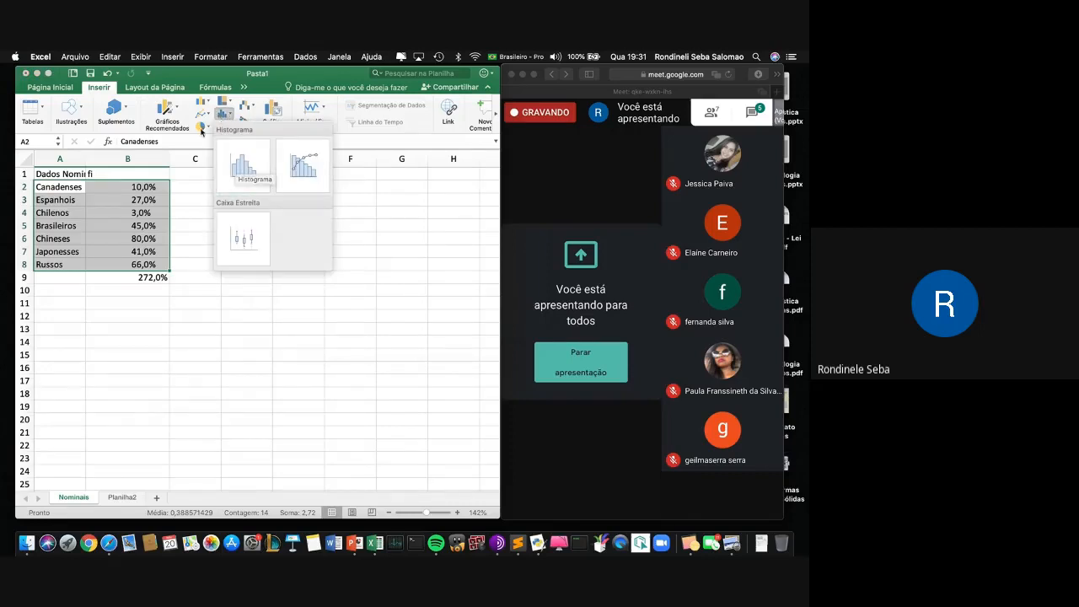
pyautogui.click(245, 169)
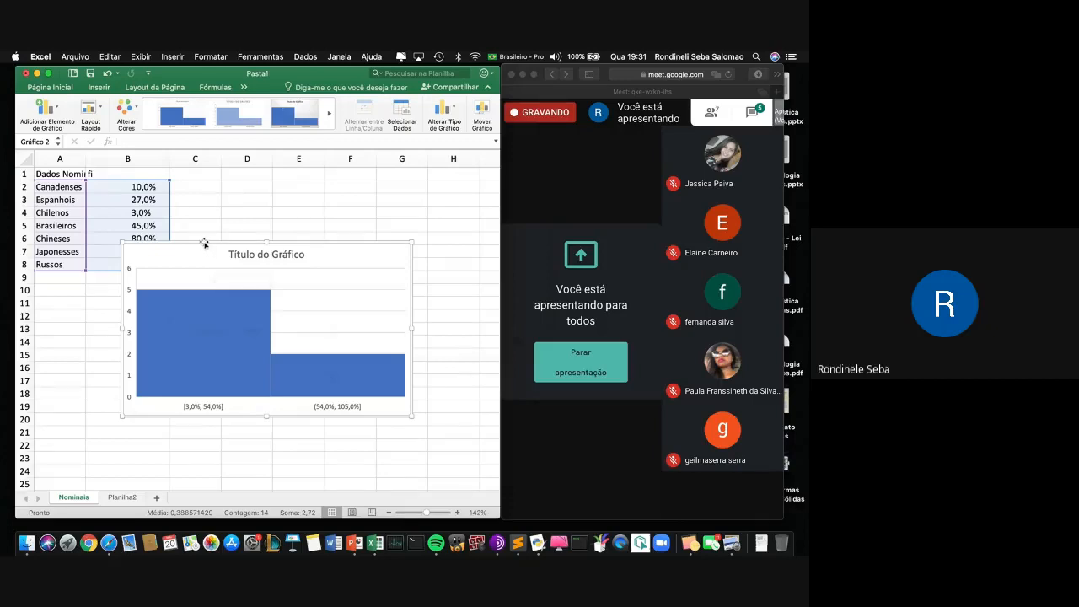
pyautogui.press('Delete')
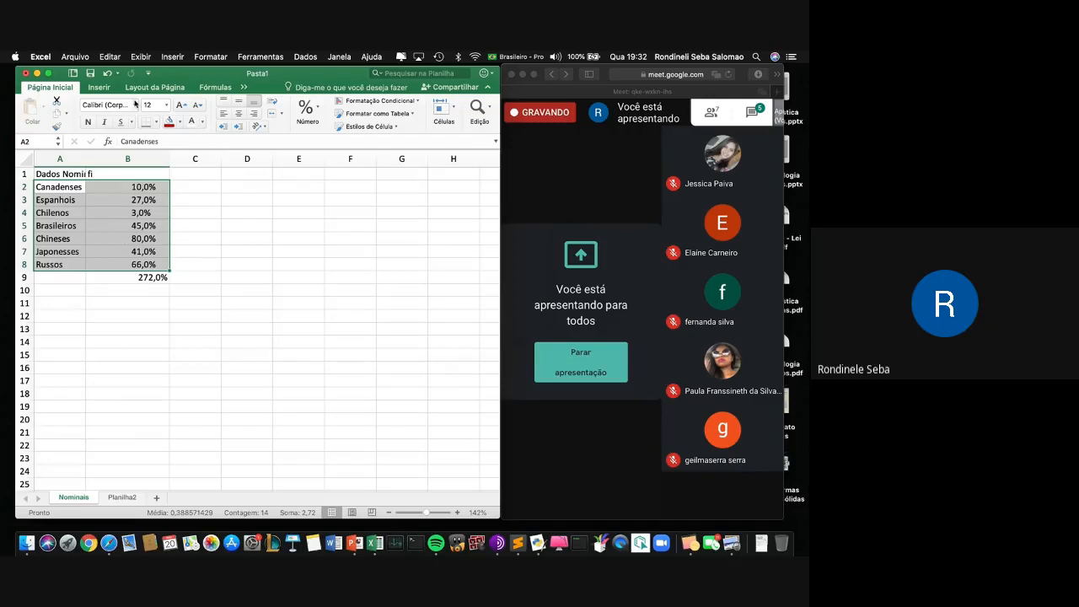
# Insert a 2D pie chart from A2:B8 and move it beside the data to uncover column B.
pyautogui.click(99, 88)
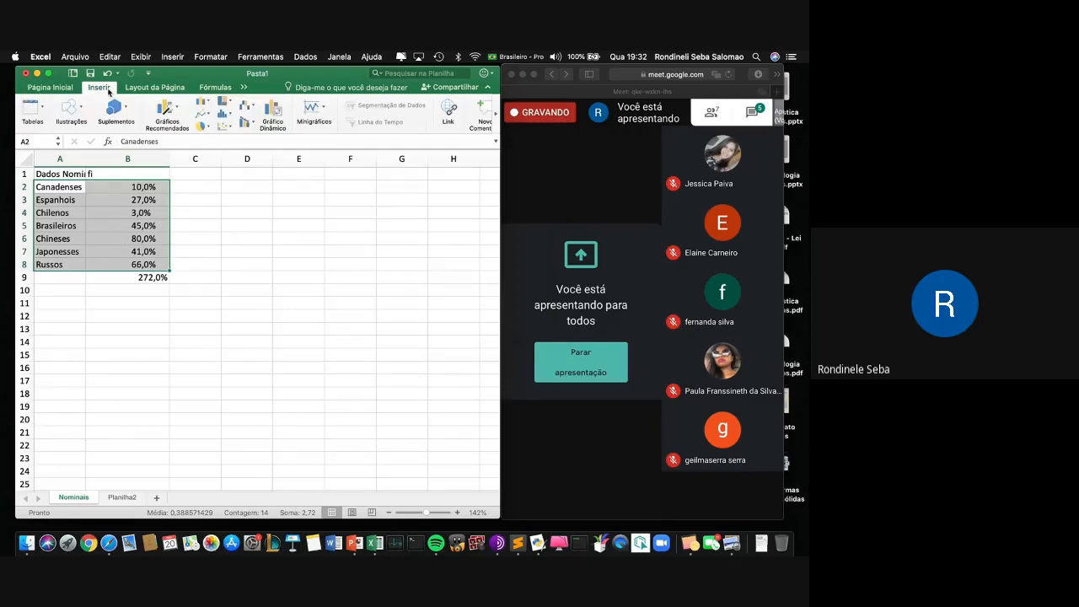
pyautogui.click(204, 128)
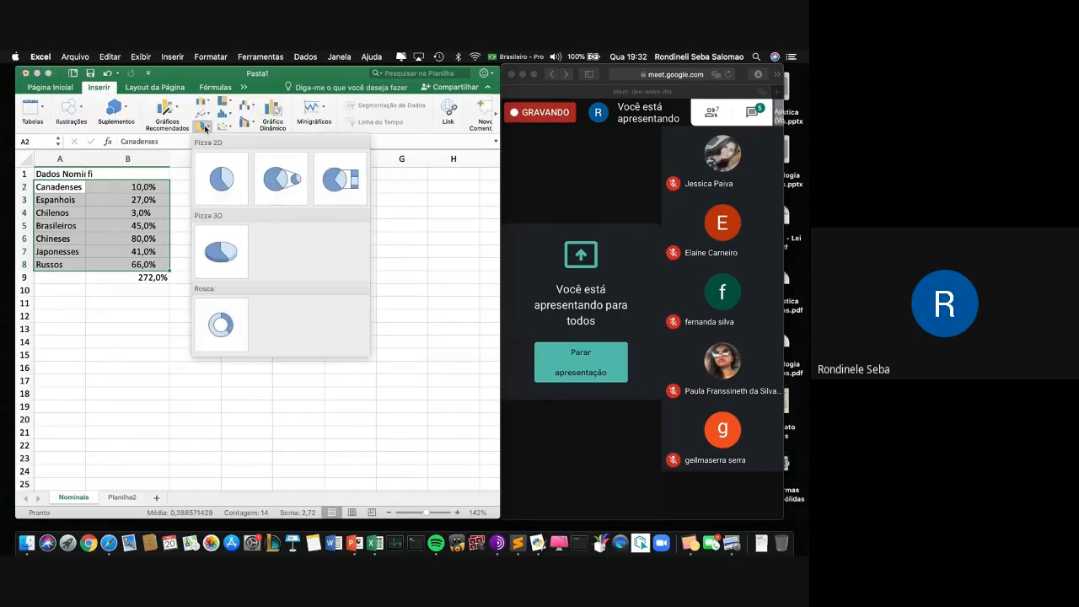
pyautogui.click(222, 180)
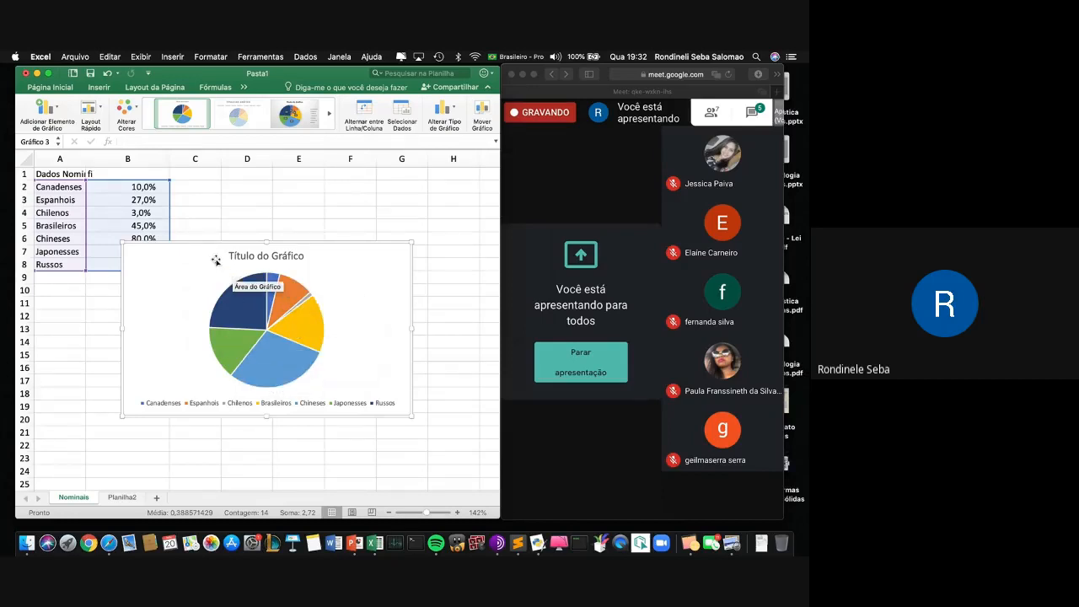
pyautogui.moveTo(198, 248); pyautogui.dragTo(257, 240)
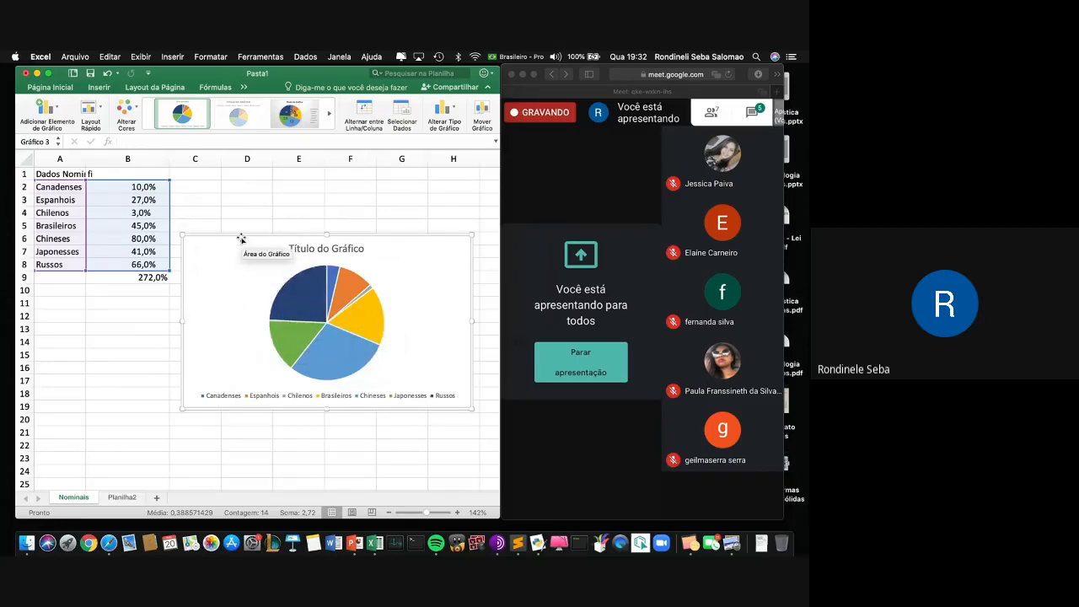
# Apply the gray-background chart style with dark percentage labels to the pie chart, and delete the chart after viewing.
pyautogui.click(285, 118)
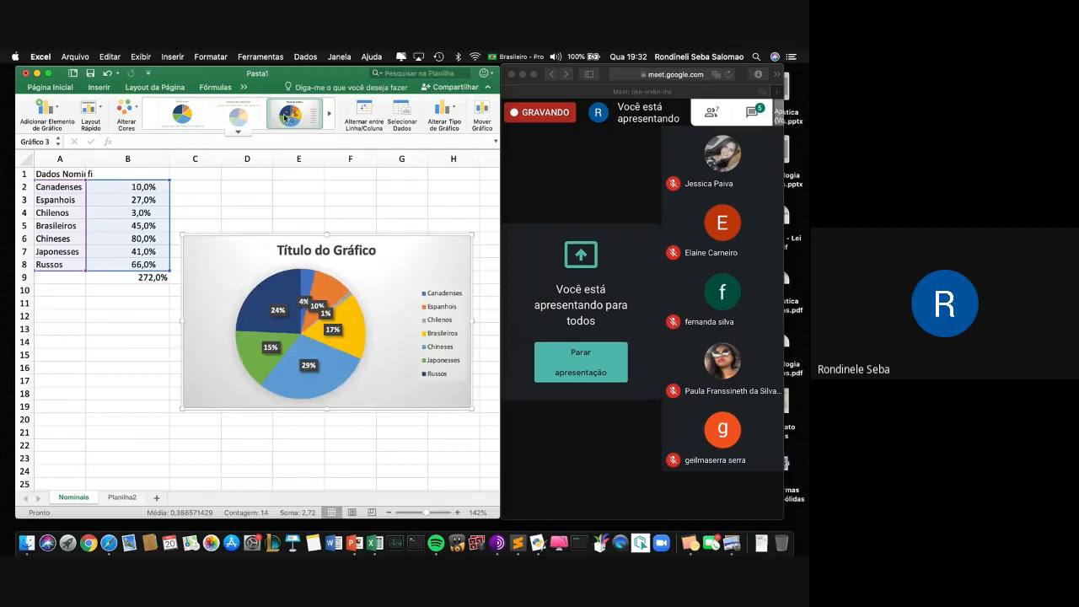
pyautogui.click(240, 238)
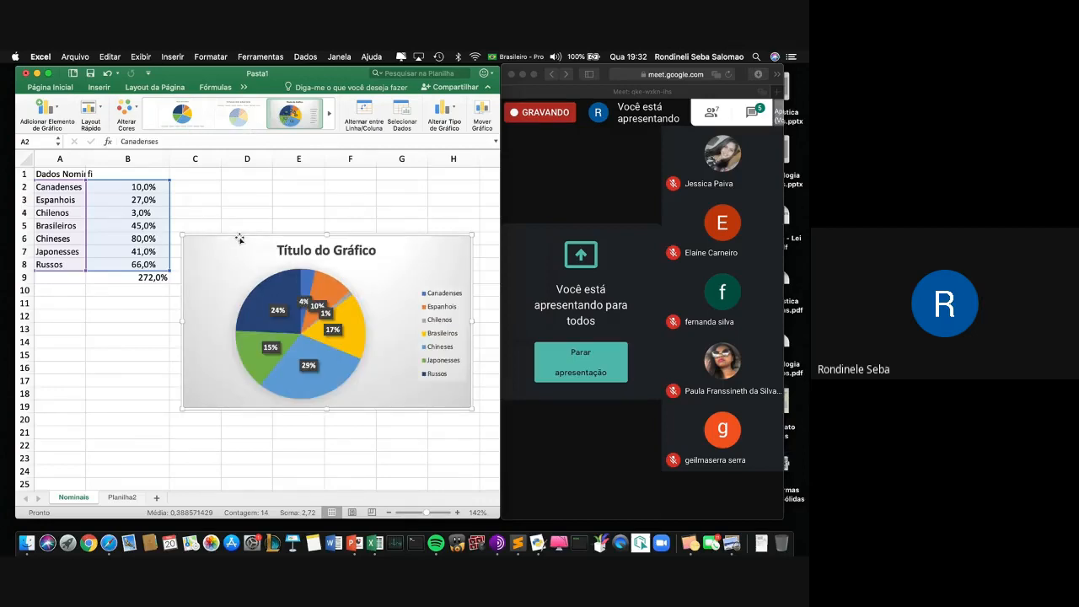
pyautogui.press('Delete')
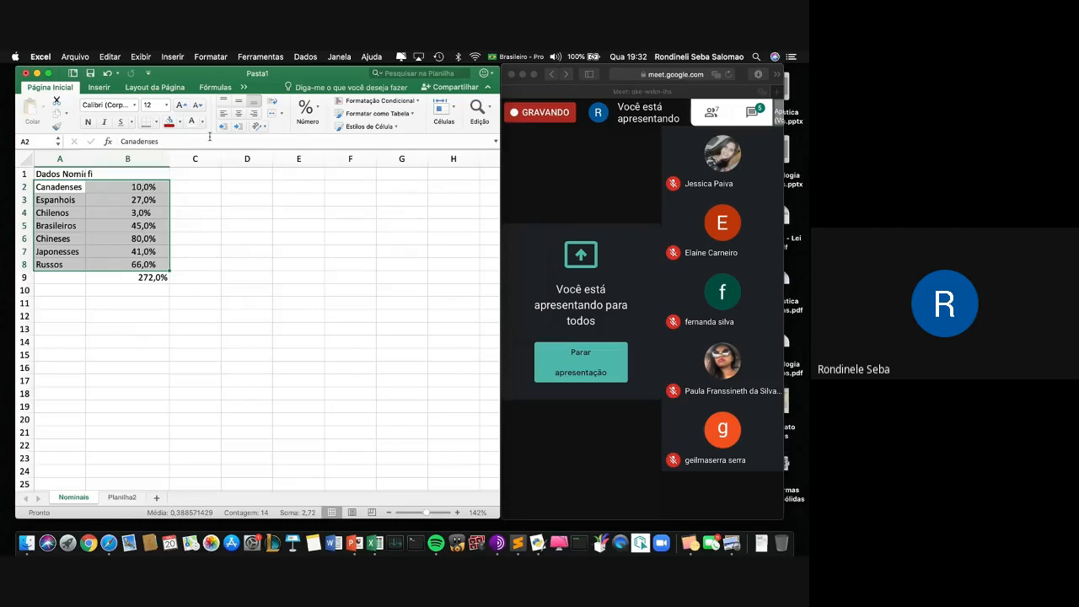
# Insert the recommended Pareto chart from A2:B8 and enlarge it outward from two opposite corners.
pyautogui.click(101, 88)
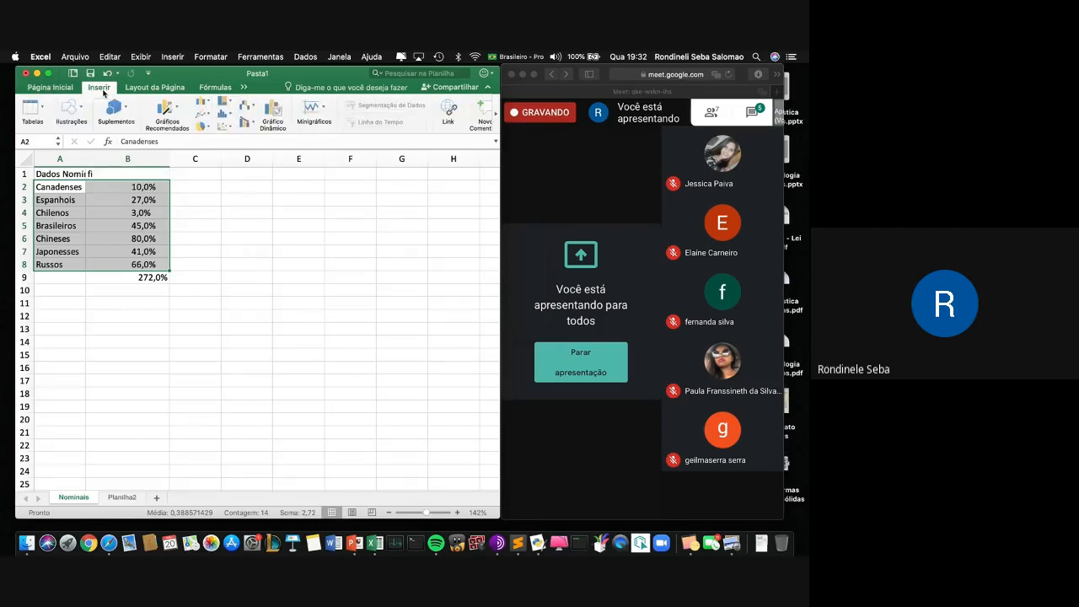
pyautogui.click(181, 115)
pyautogui.scroll(-3, 199, 251)
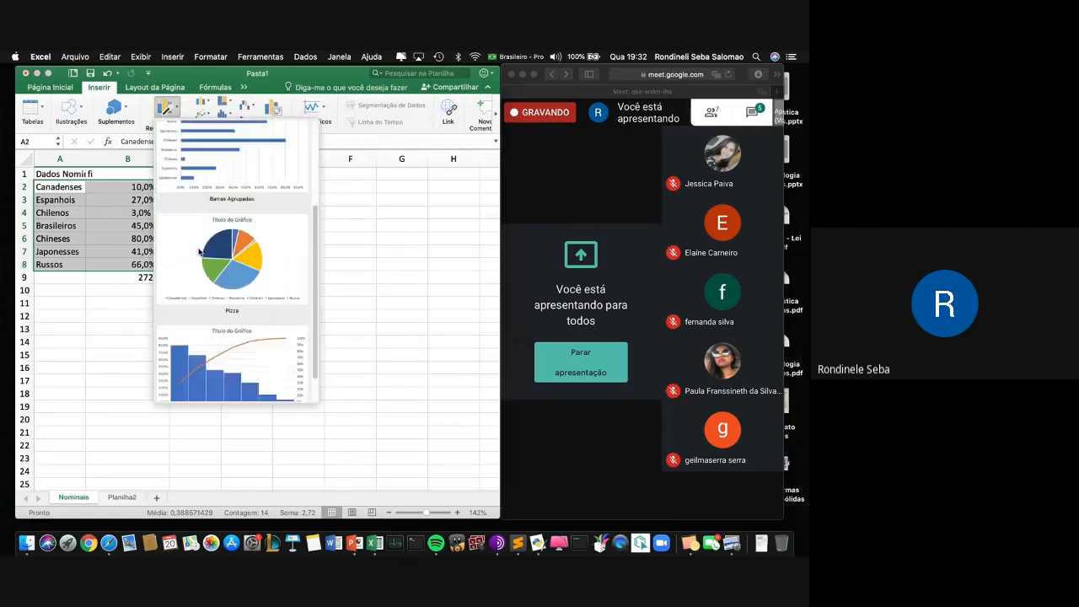
pyautogui.scroll(-1, 199, 252)
pyautogui.click(209, 356)
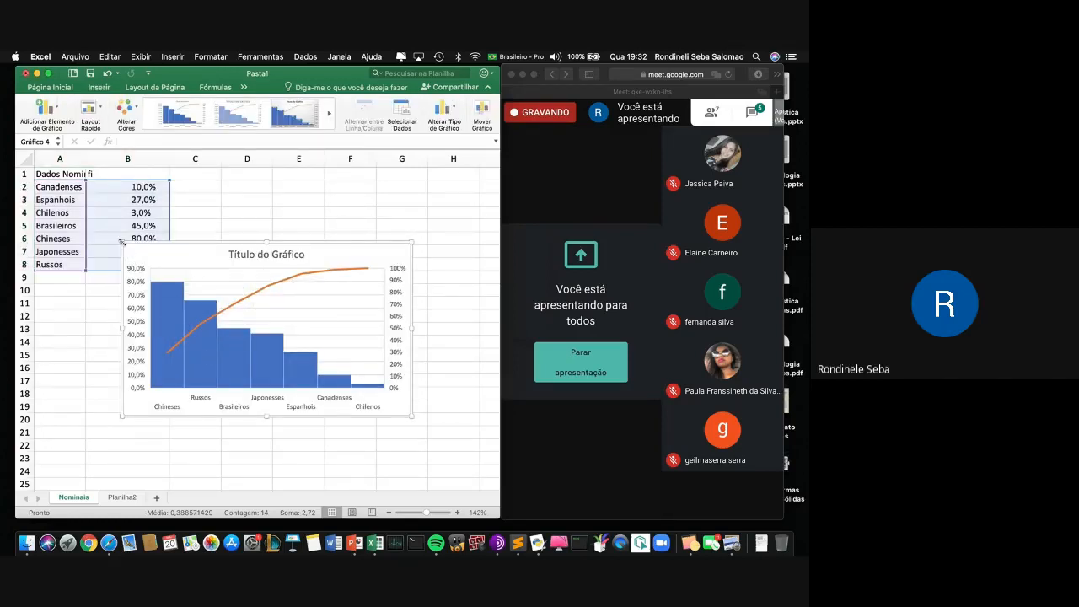
pyautogui.moveTo(121, 240); pyautogui.dragTo(78, 195)
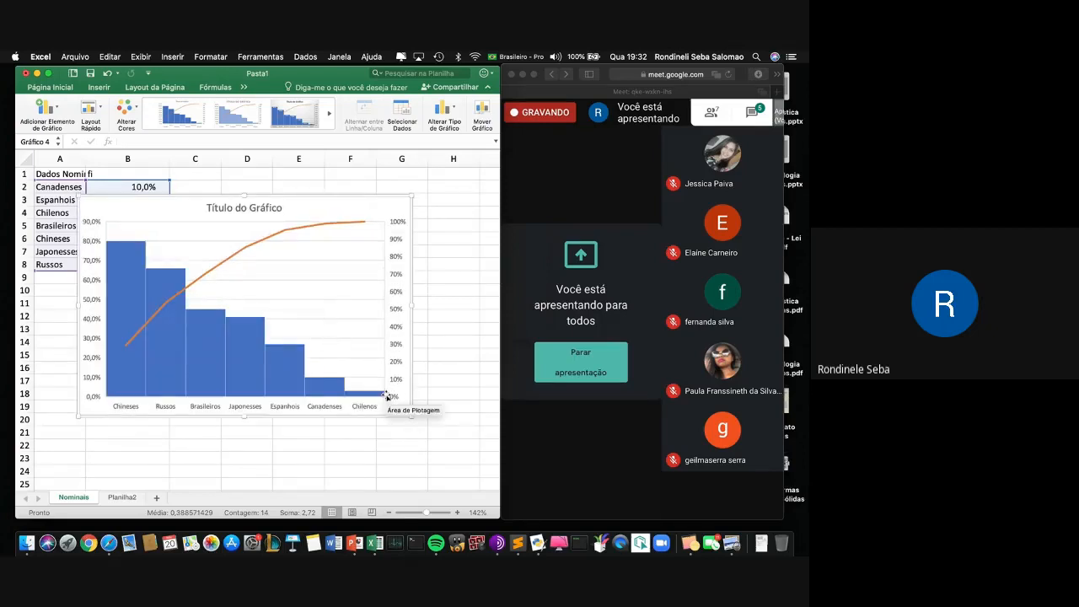
pyautogui.moveTo(412, 416); pyautogui.dragTo(456, 446)
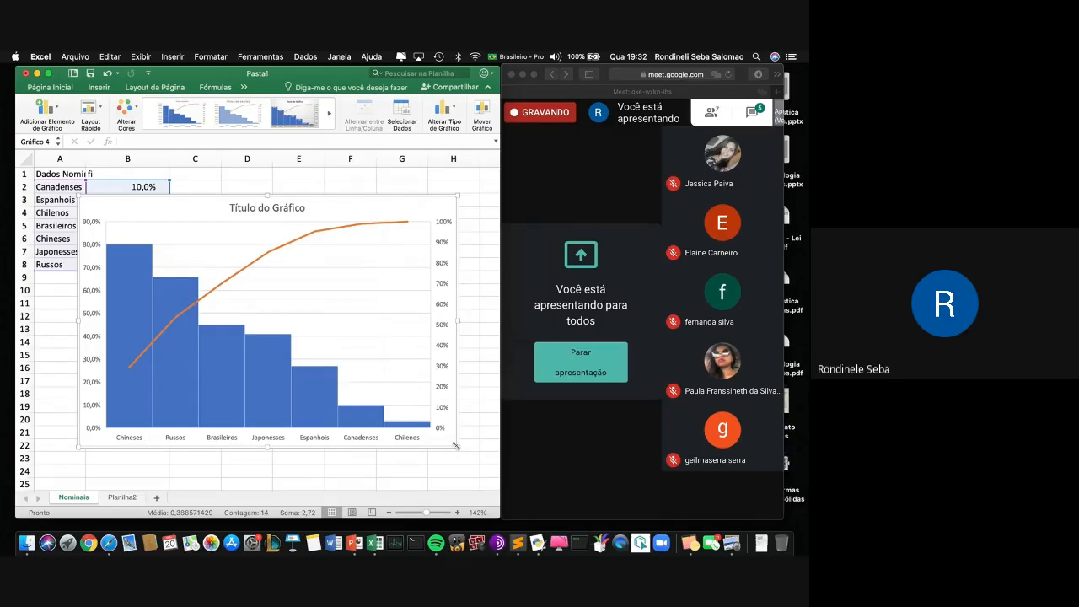
# Switch to the Google Meet call and toggle the microphone.
pyautogui.click(604, 465)
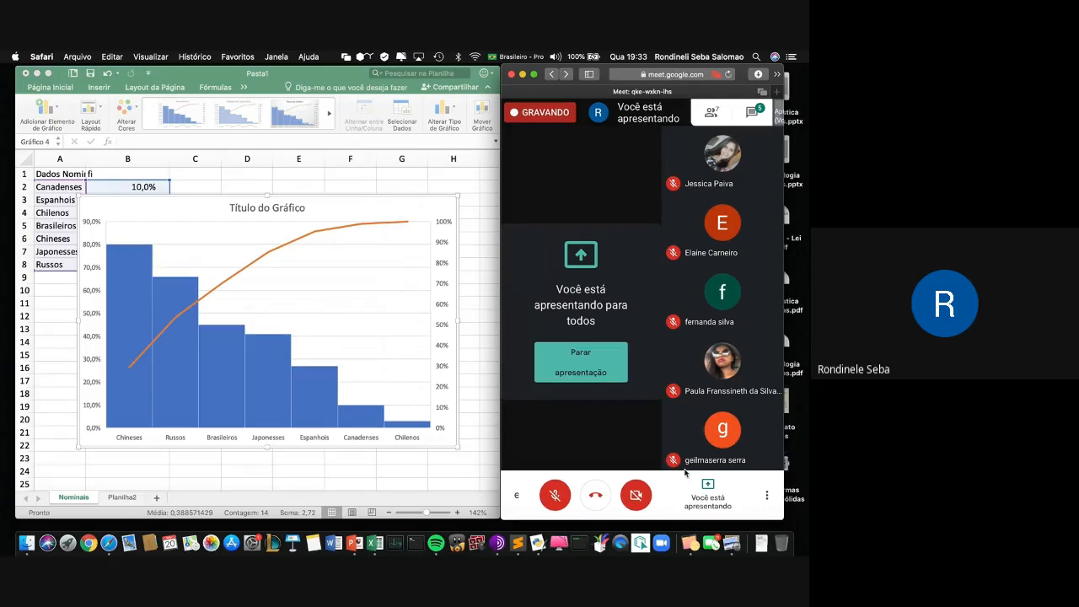
pyautogui.click(555, 497)
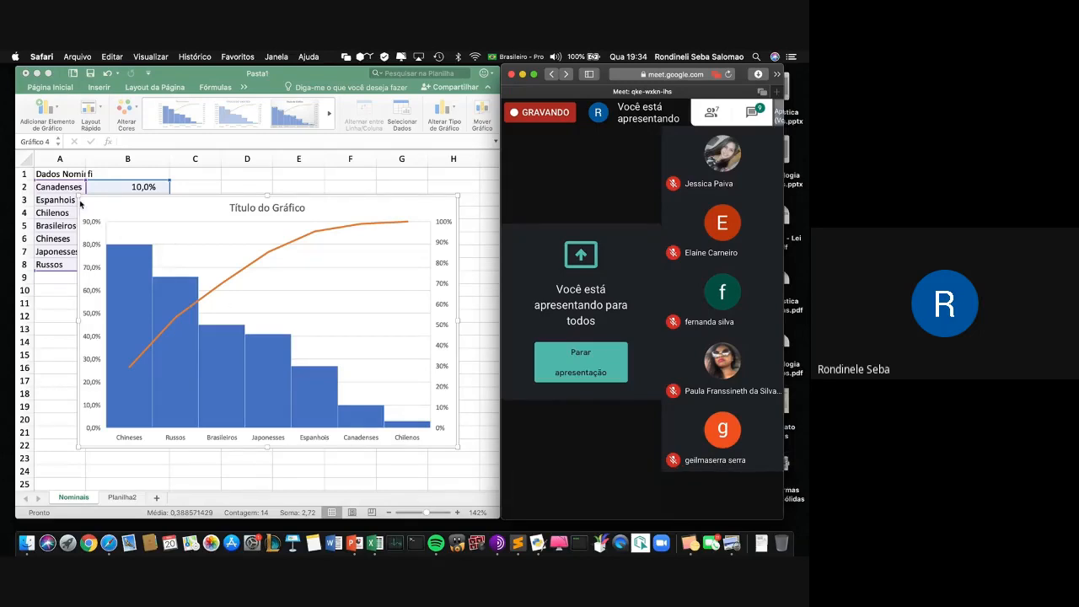
# Return to Excel and shrink the Pareto chart from its upper-left corner to uncover the data columns.
pyautogui.click(115, 215)
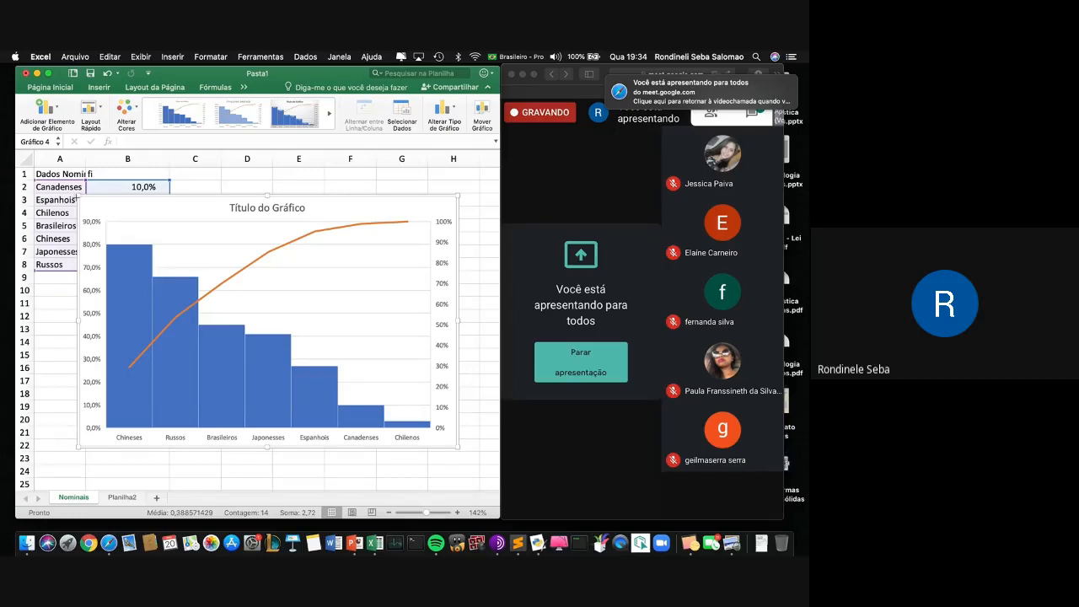
pyautogui.moveTo(76, 197); pyautogui.dragTo(184, 238)
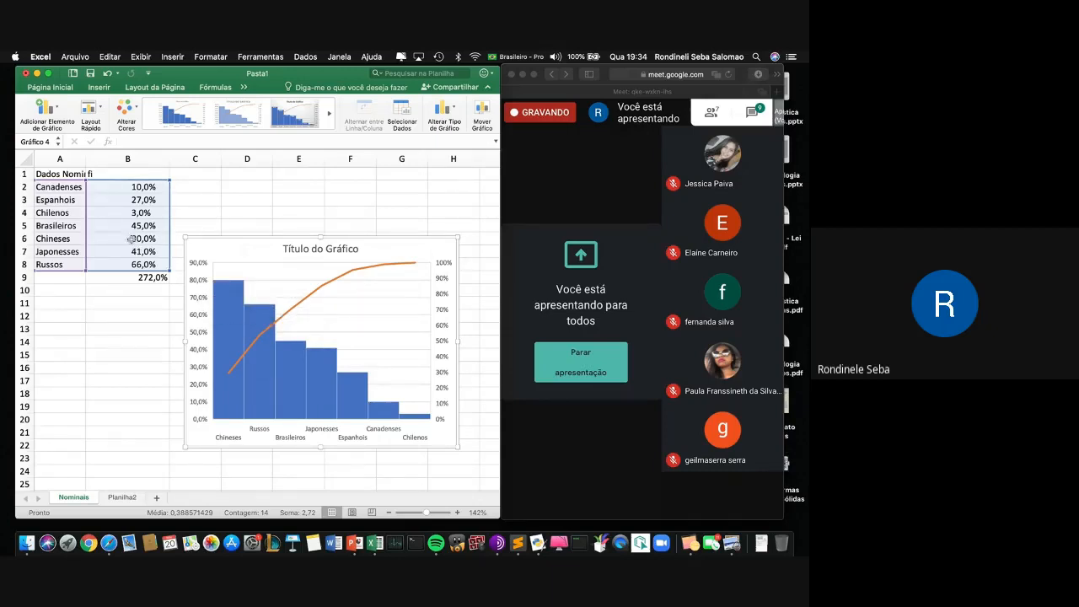
# Replace the heading in A1 with "Principais formas de investimento no Brasil".
pyautogui.click(52, 186)
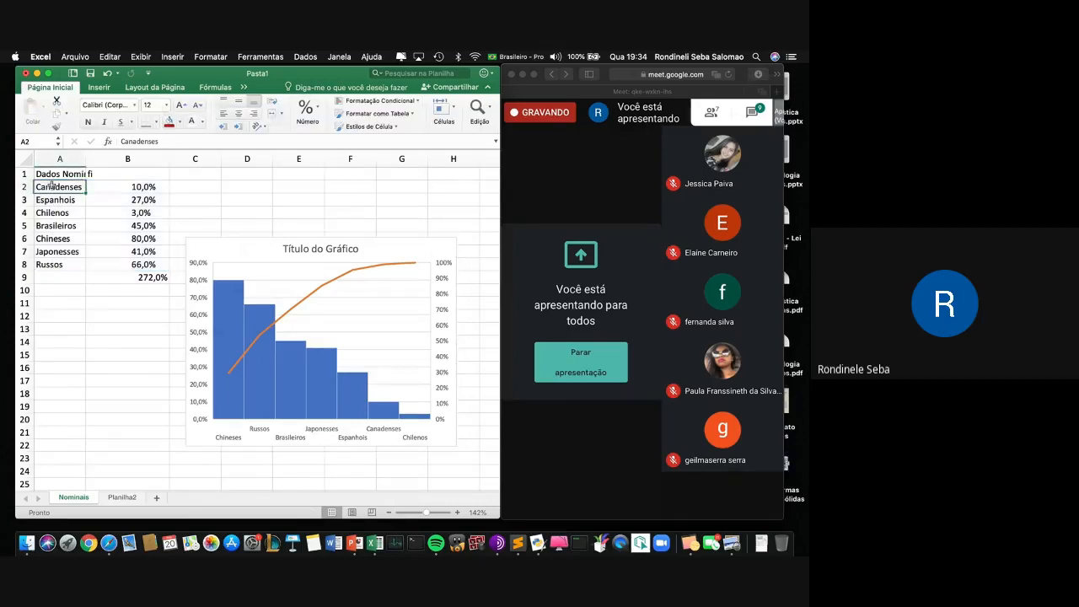
pyautogui.hotkey('shift', 'Down')
pyautogui.press('Down')
pyautogui.press('Up')
pyautogui.press('Up')
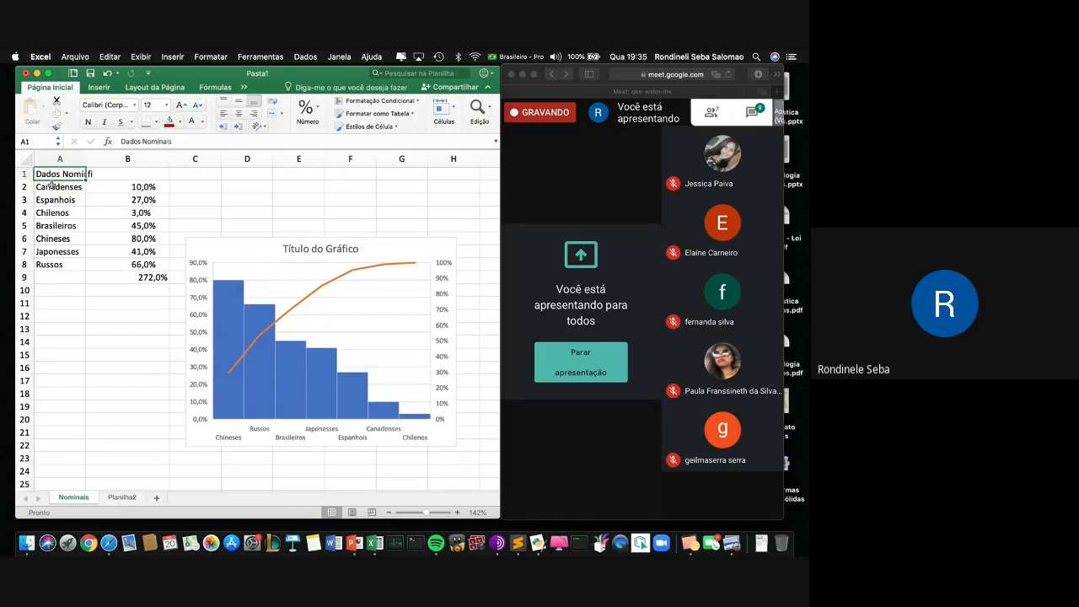
pyautogui.write('Principais')
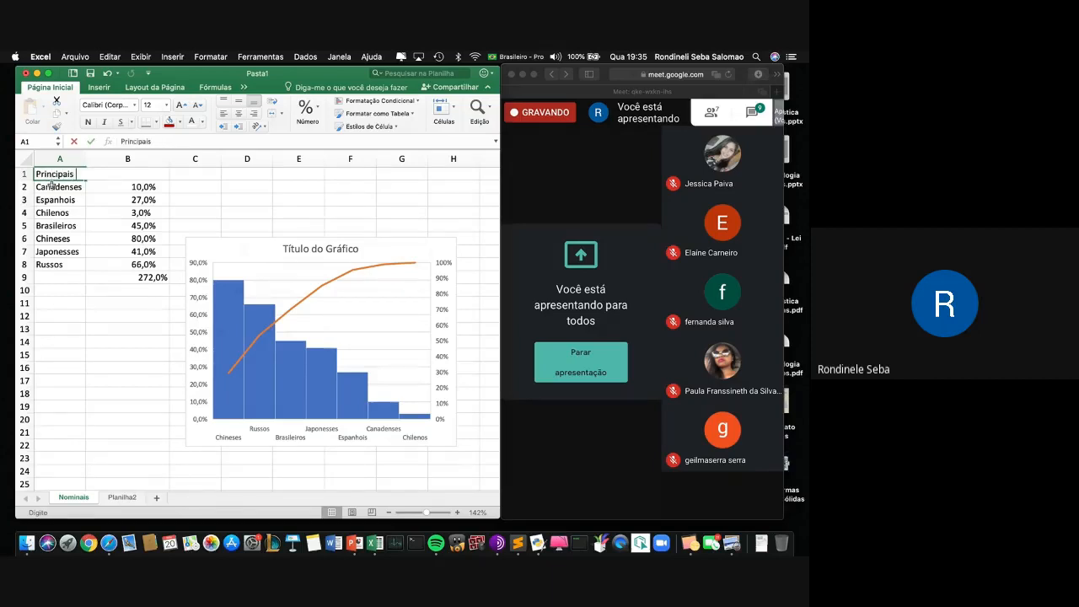
pyautogui.write(' açoe')
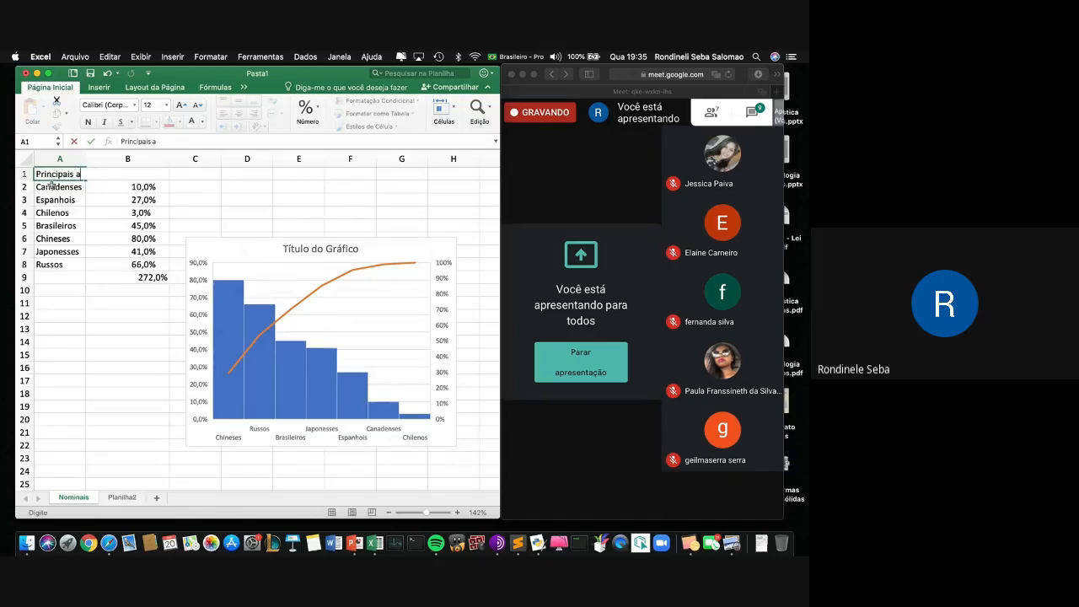
pyautogui.press('BackSpace')
pyautogui.press('BackSpace')
pyautogui.press('BackSpace')
pyautogui.press('BackSpace')
pyautogui.write('formas de investim')
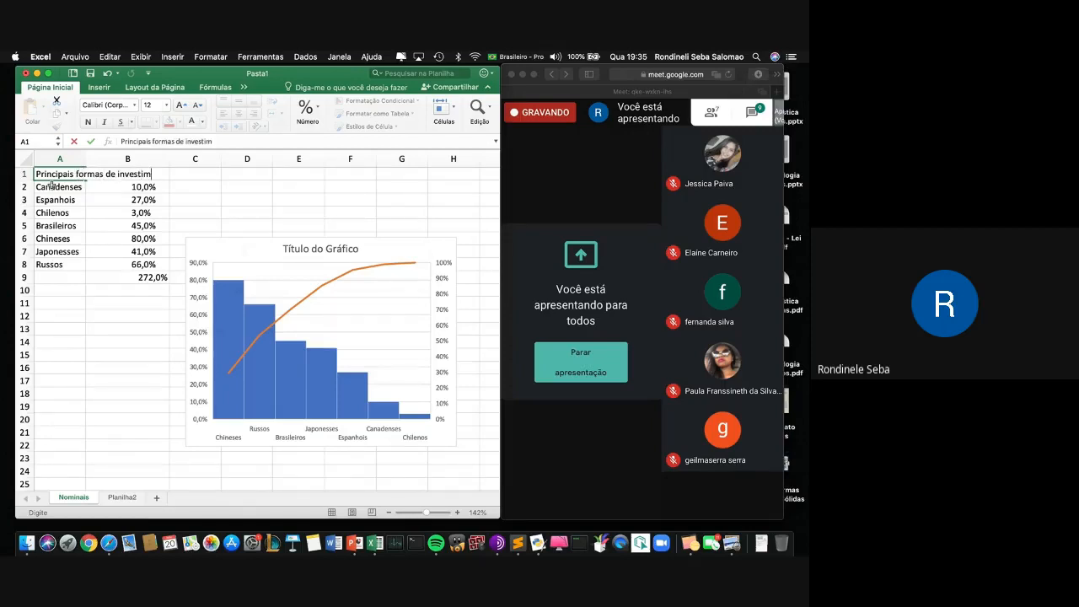
pyautogui.write('ento no Brasil')
pyautogui.press('BackSpace')
pyautogui.press('BackSpace')
pyautogui.write('il')
pyautogui.press('Return')
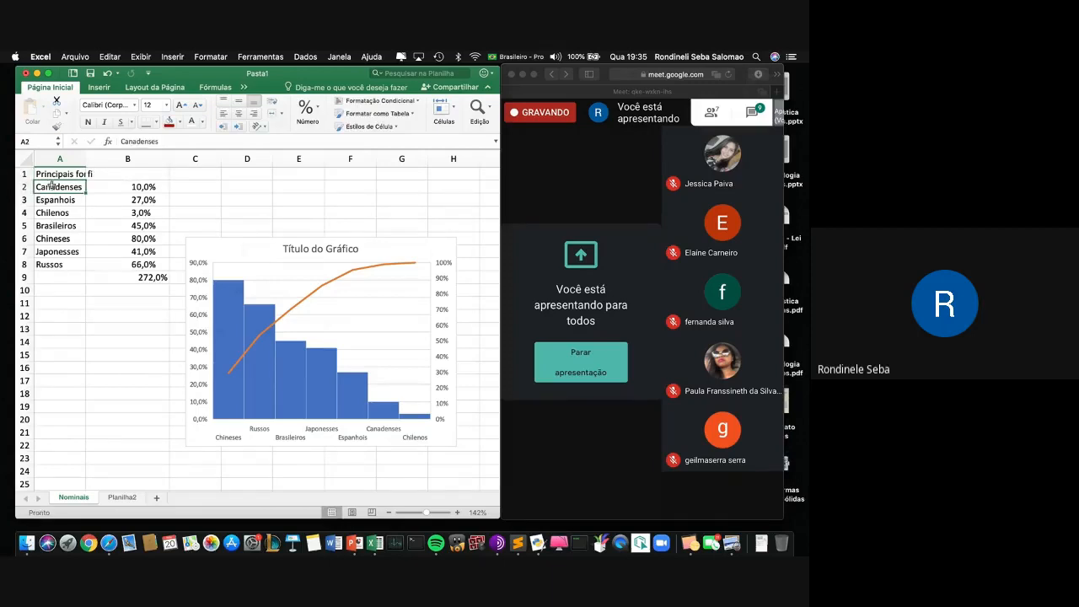
# Replace the labels in A2:A4 with "CDI", "Tesouro Direto" and "Ações na bolsa".
pyautogui.write('CDI')
pyautogui.press('Return')
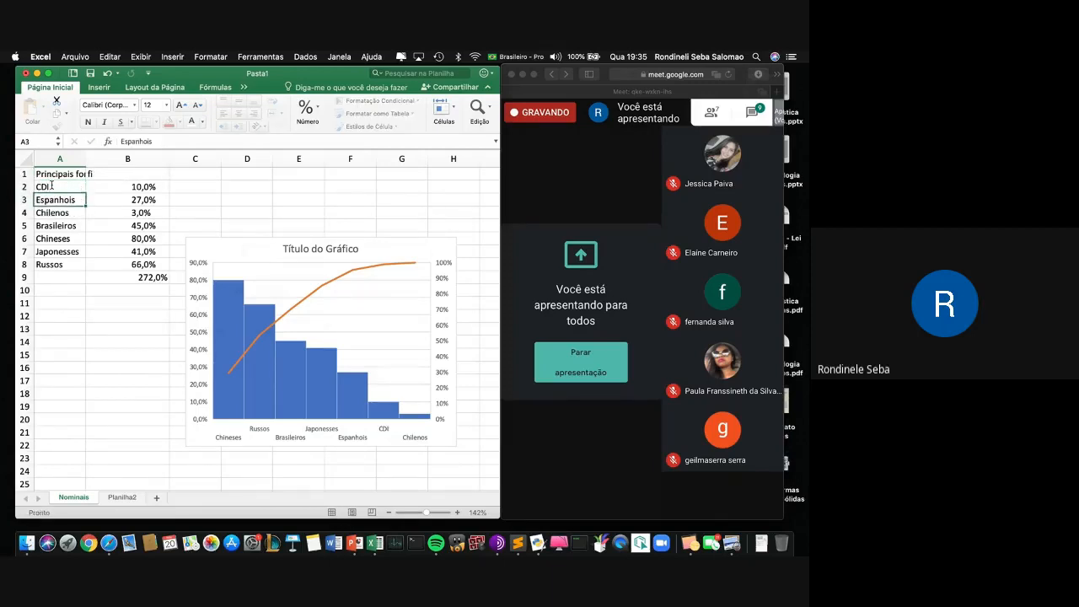
pyautogui.write('Tesouro Direto')
pyautogui.press('Return')
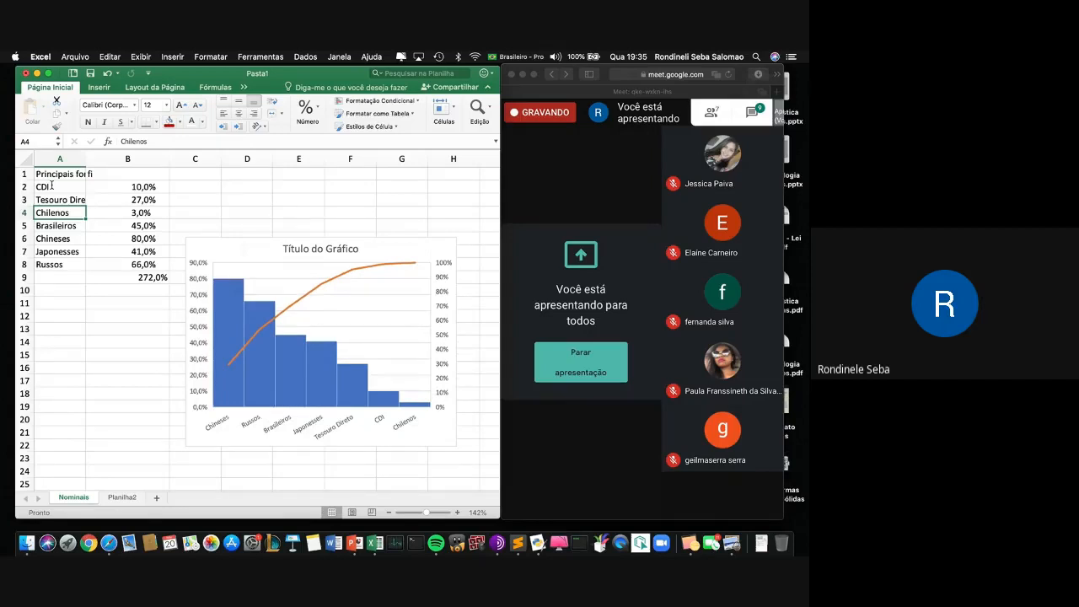
pyautogui.write('Açõe')
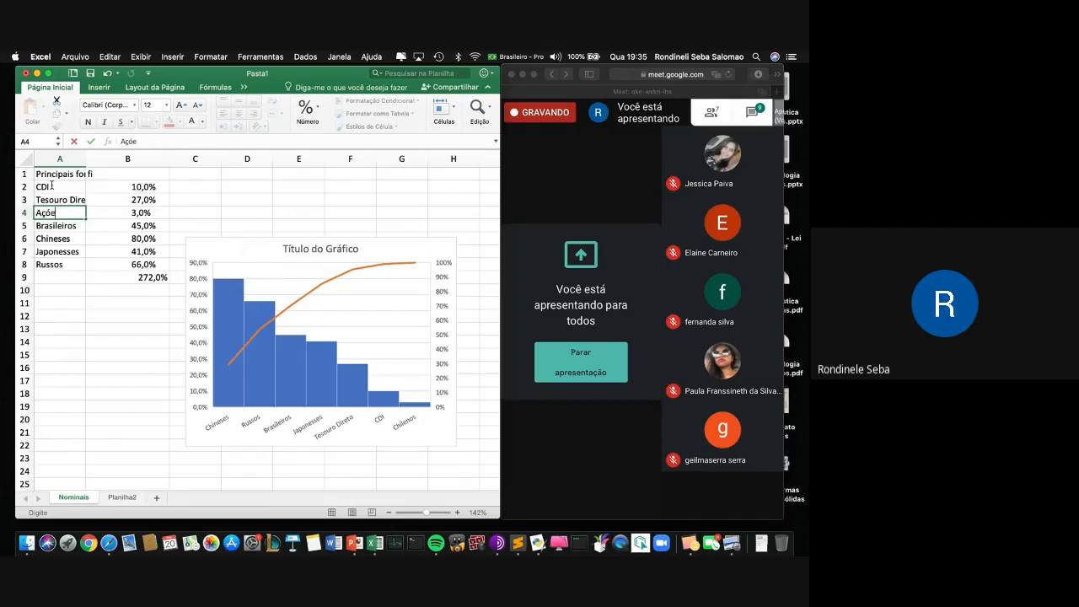
pyautogui.write('s na bolsa')
pyautogui.press('Return')
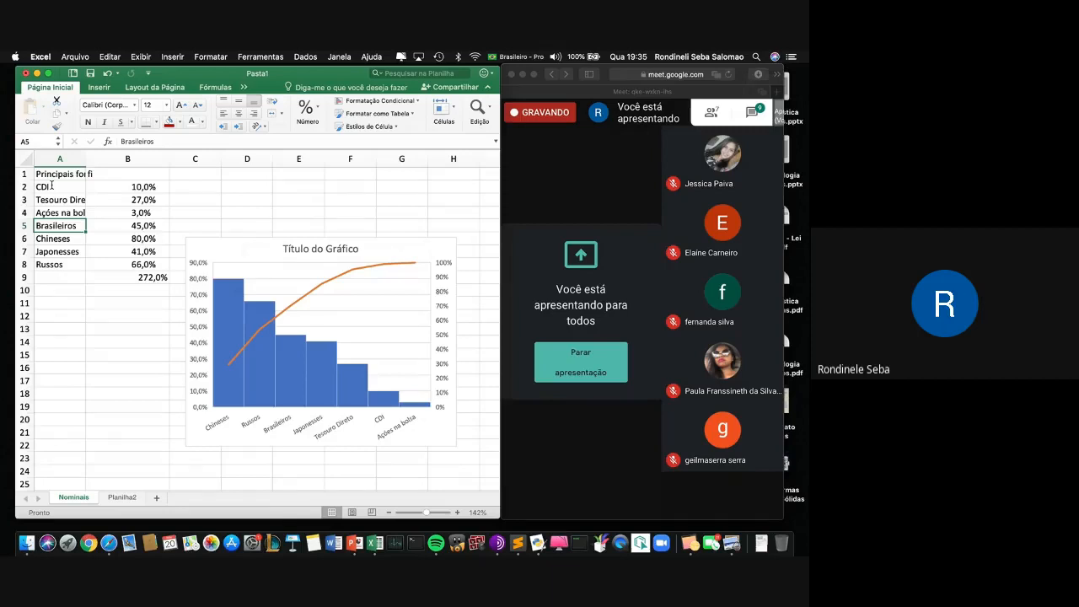
# Replace the labels in A5 and A6 with "Titulo de capitalizaçao" and "Poupança".
pyautogui.write('Titulo de')
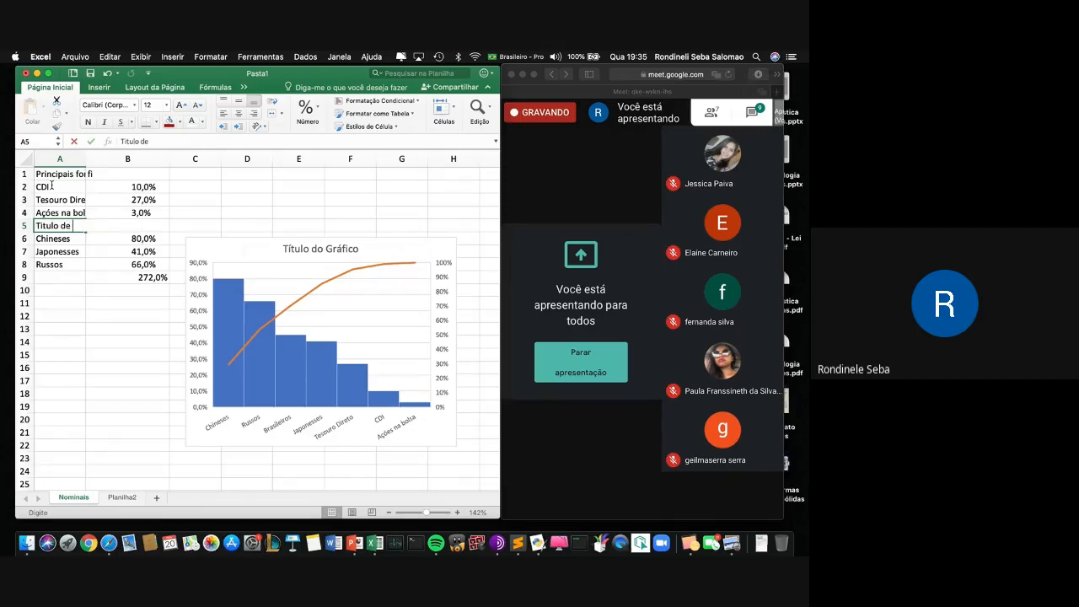
pyautogui.write(' capit')
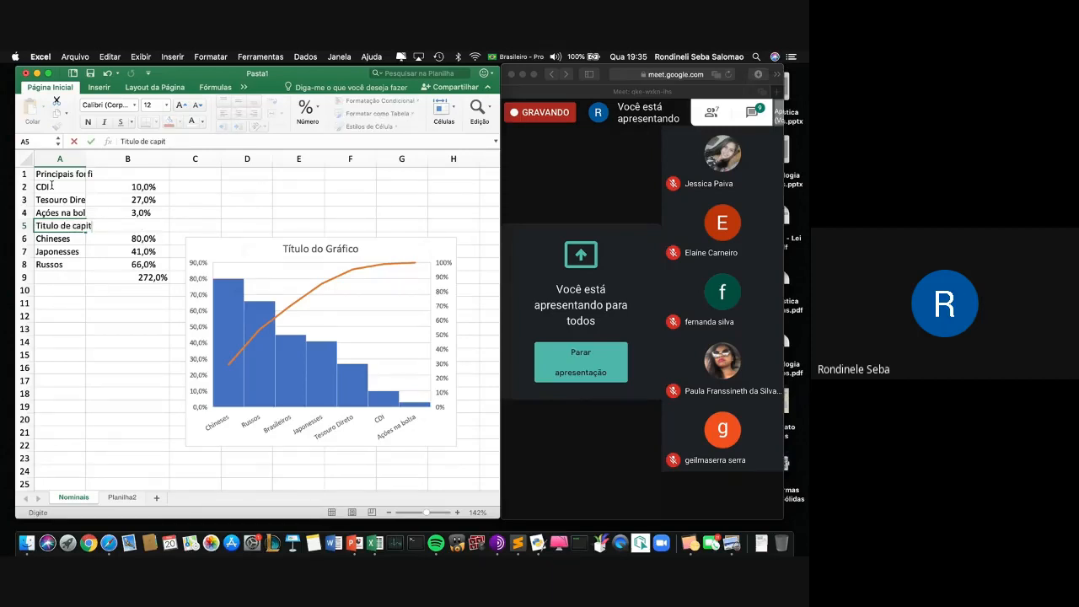
pyautogui.write('alização')
pyautogui.press('Return')
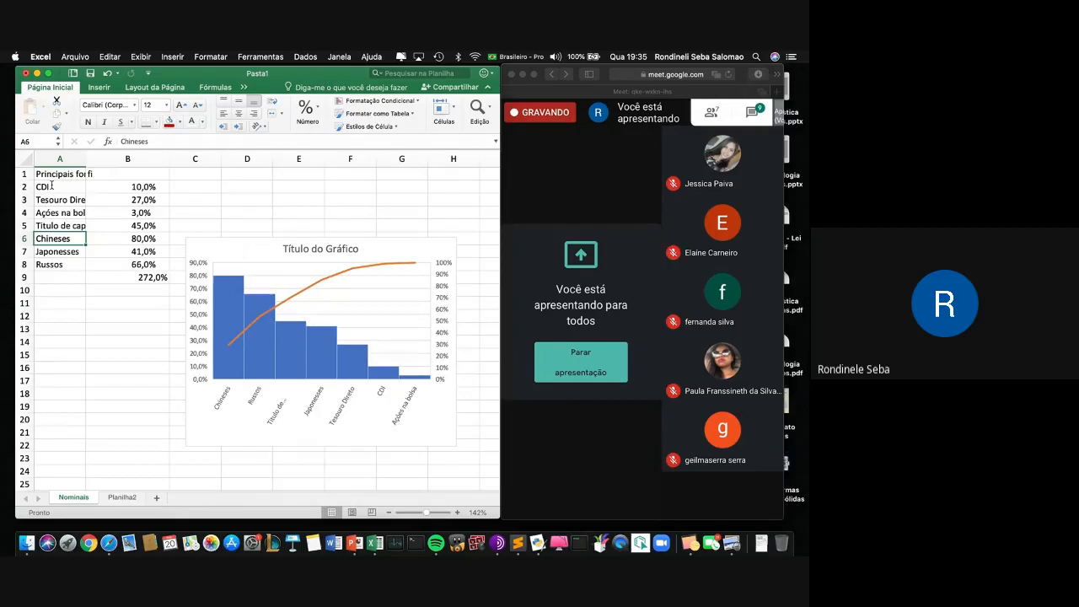
pyautogui.write('Poupan;a')
pyautogui.press('BackSpace')
pyautogui.press('BackSpace')
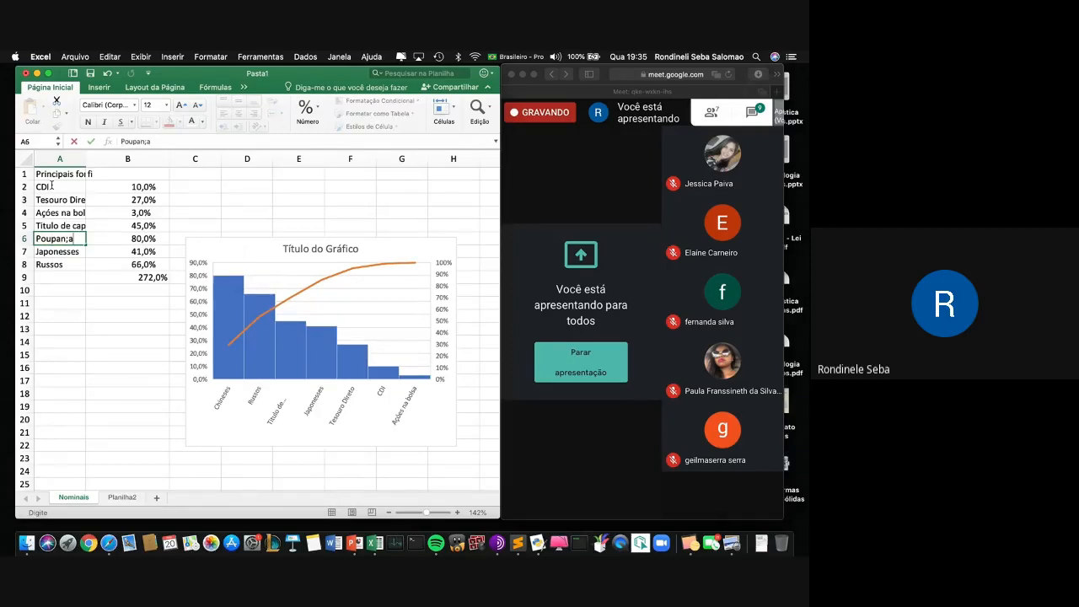
pyautogui.write('ça')
pyautogui.press('Return')
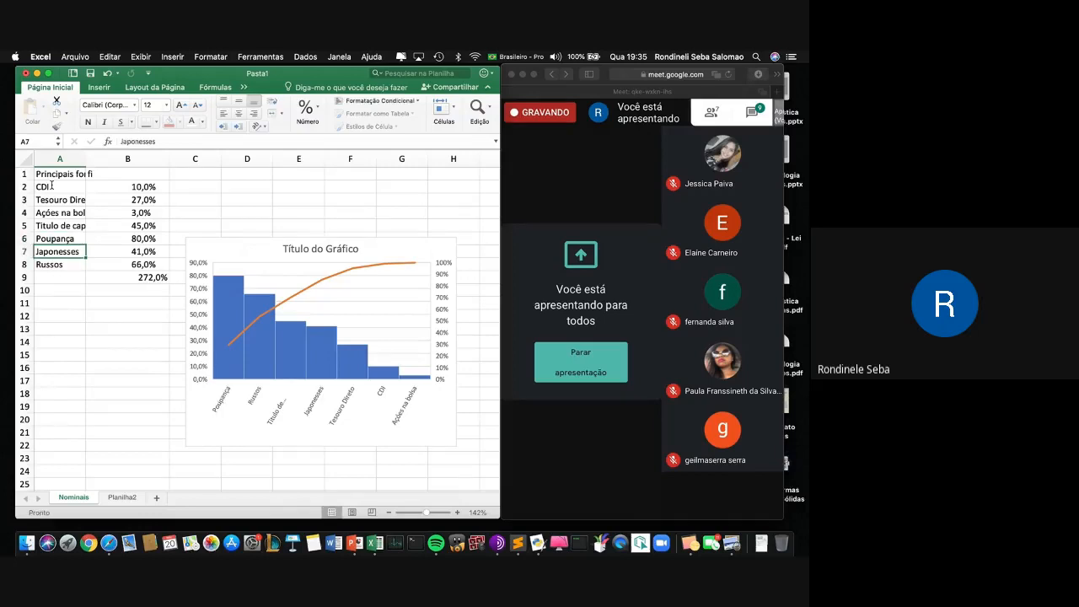
# Replace the labels in A7 and A8 with "Fundos imobiliarios" and "CDB", and return to the heading in A1.
pyautogui.write('Fundos imo')
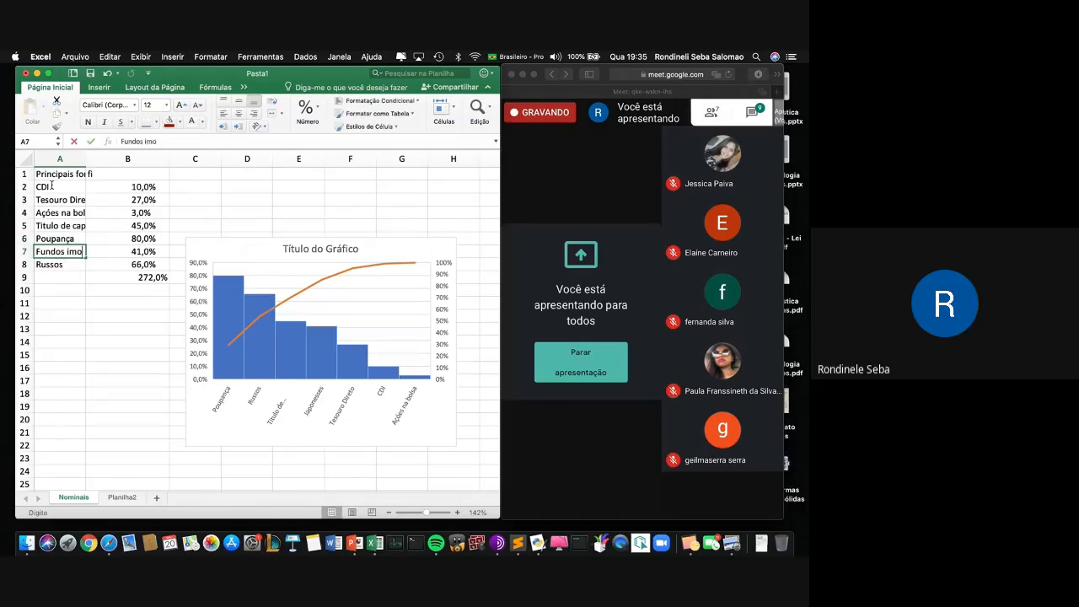
pyautogui.write('biliários')
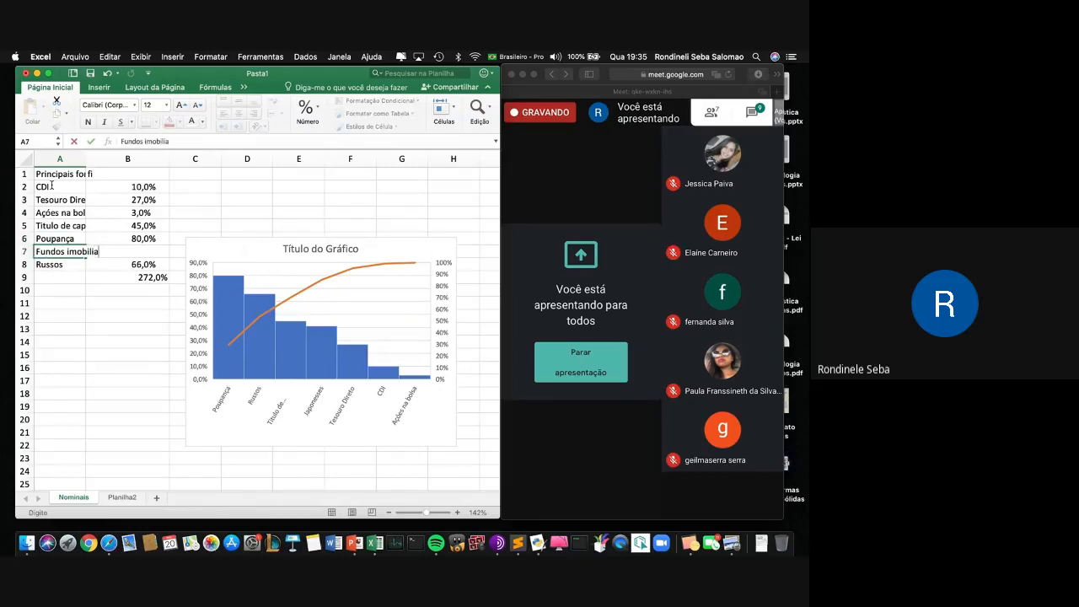
pyautogui.press('Return')
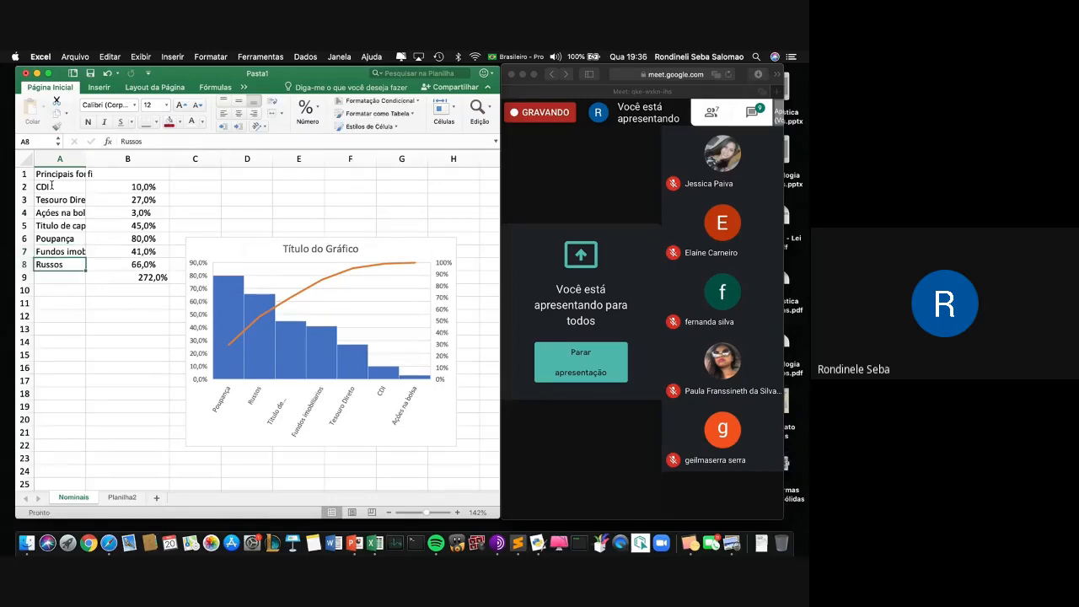
pyautogui.write('CDB')
pyautogui.press('Return')
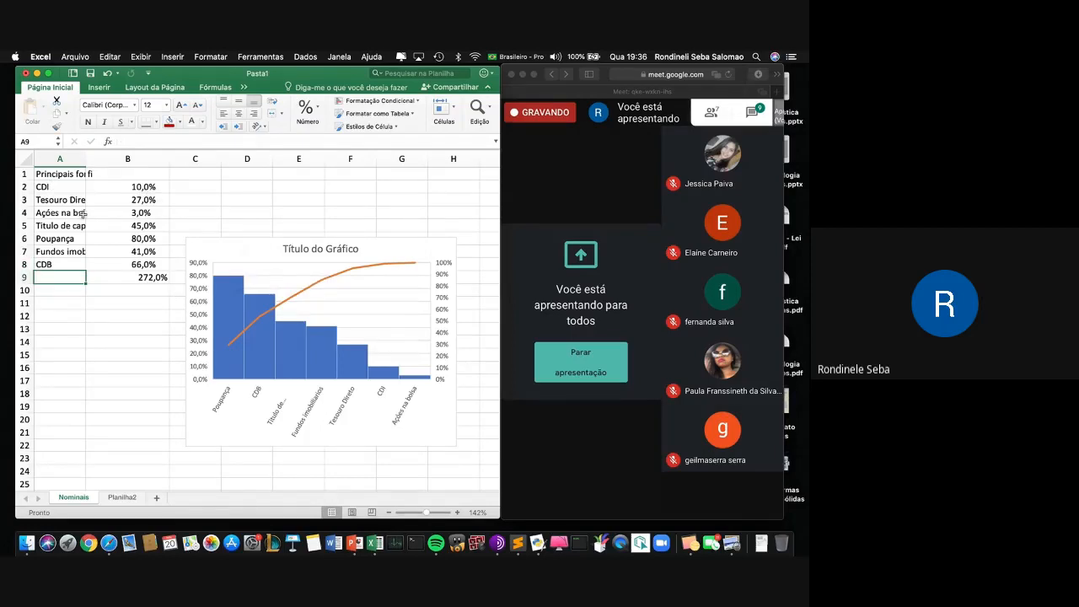
pyautogui.click(66, 174)
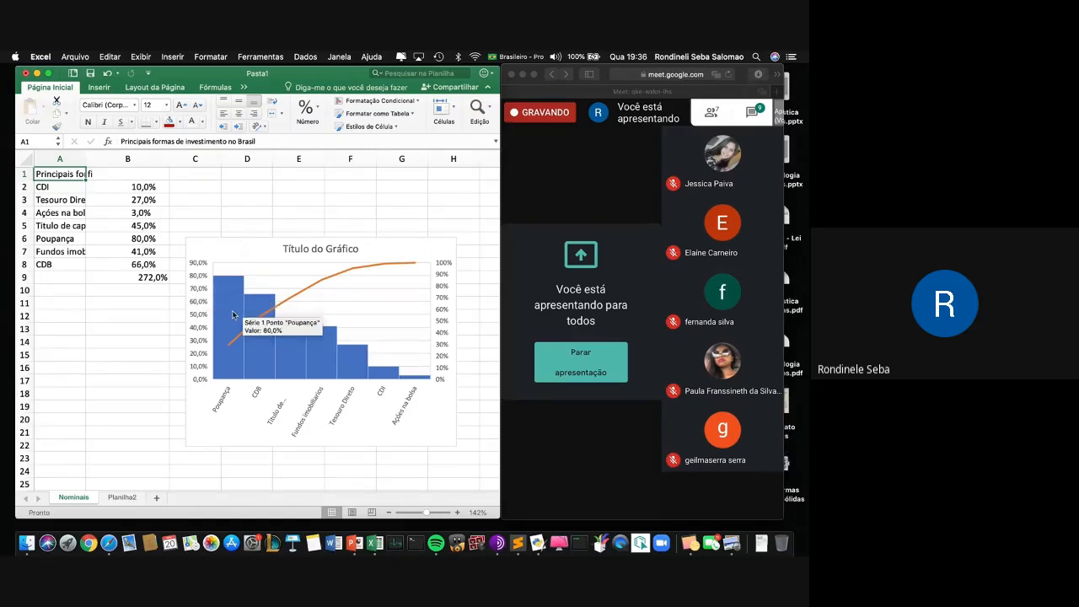
# Enlarge the Pareto chart by extending its left, right and top edges over the data columns.
pyautogui.click(241, 271)
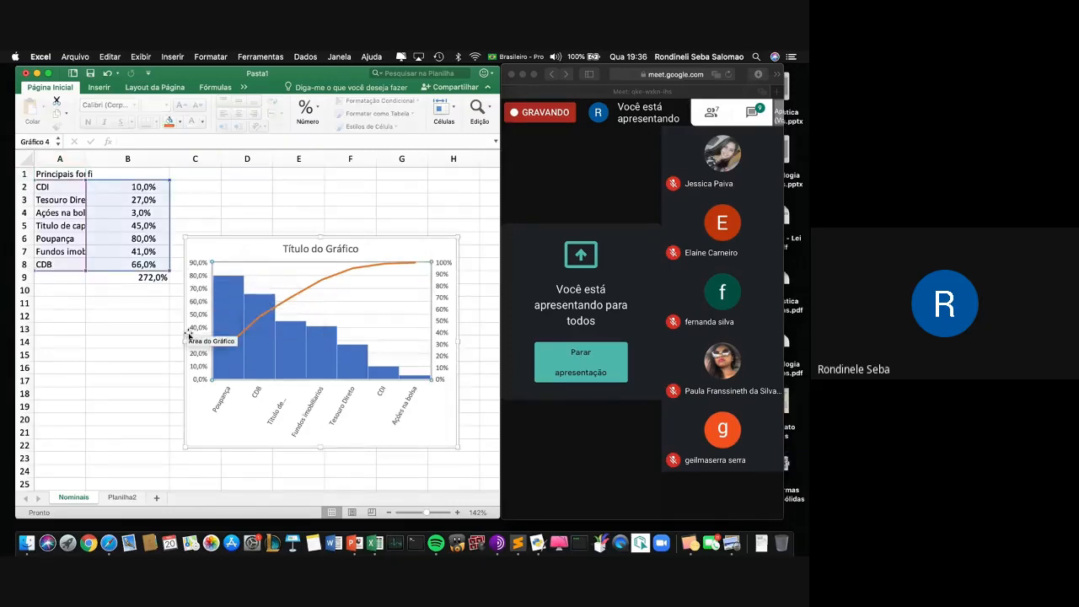
pyautogui.moveTo(184, 343); pyautogui.dragTo(41, 343)
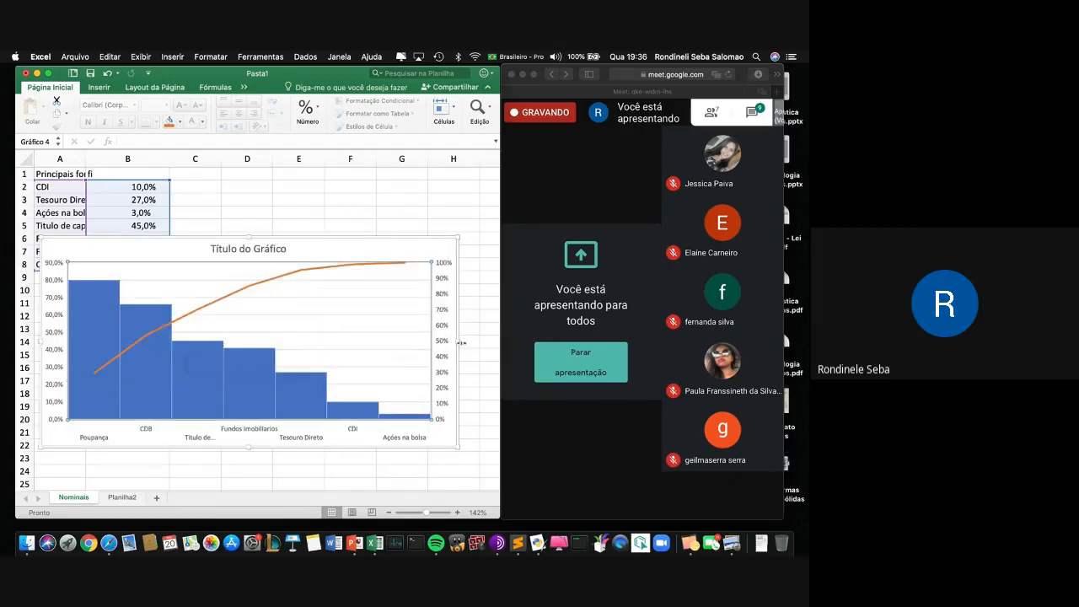
pyautogui.moveTo(460, 342); pyautogui.dragTo(489, 342)
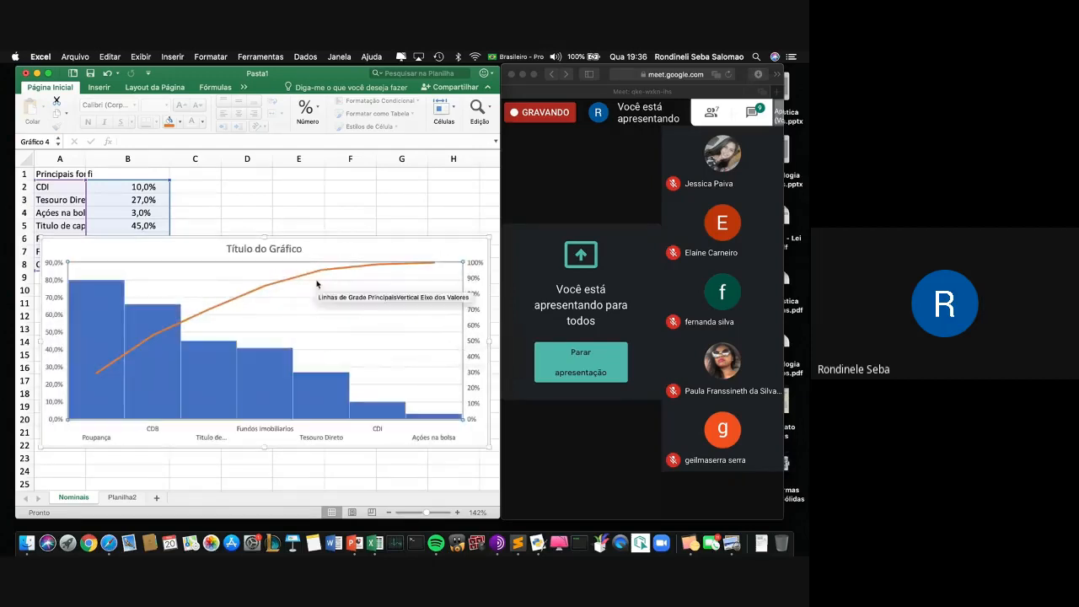
pyautogui.moveTo(266, 237); pyautogui.dragTo(265, 181)
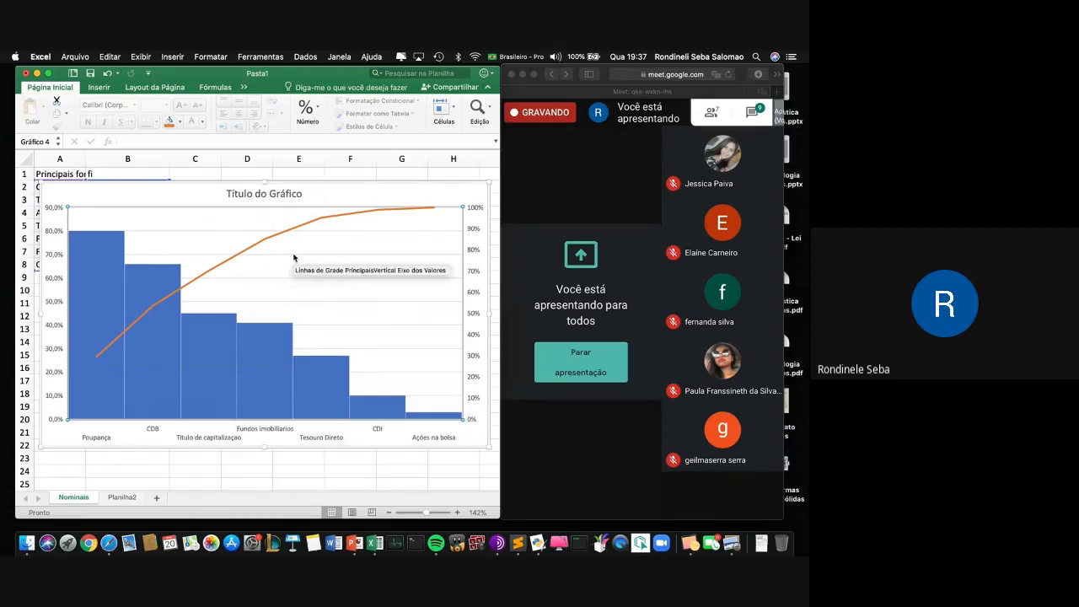
# Change the Pareto chart to a 2D clustered bar chart and narrow it from its left edge to uncover the data.
pyautogui.doubleClick(208, 186)
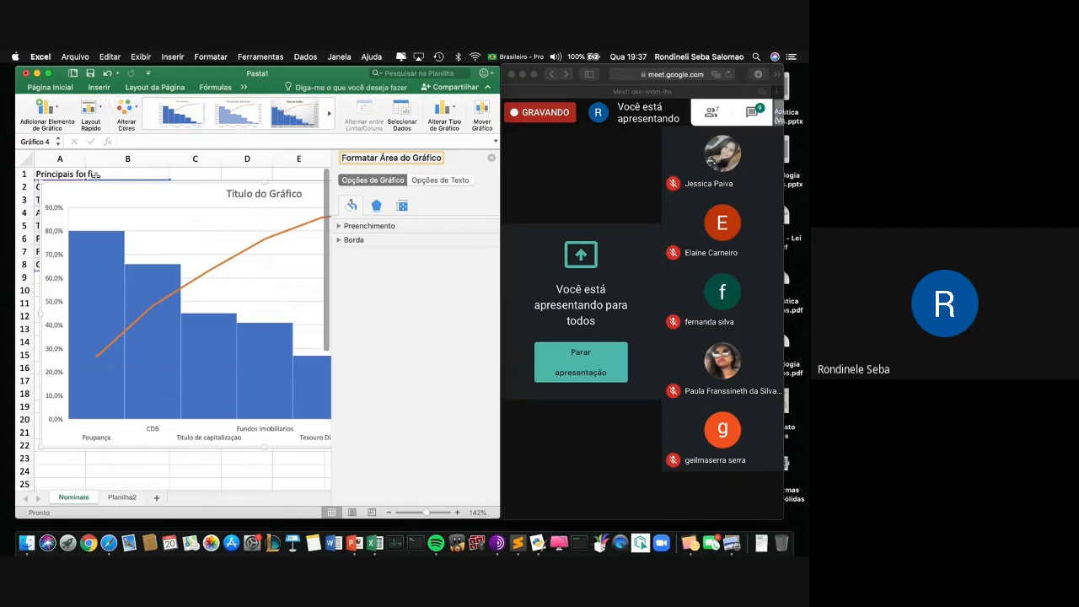
pyautogui.click(455, 110)
pyautogui.moveTo(468, 133)
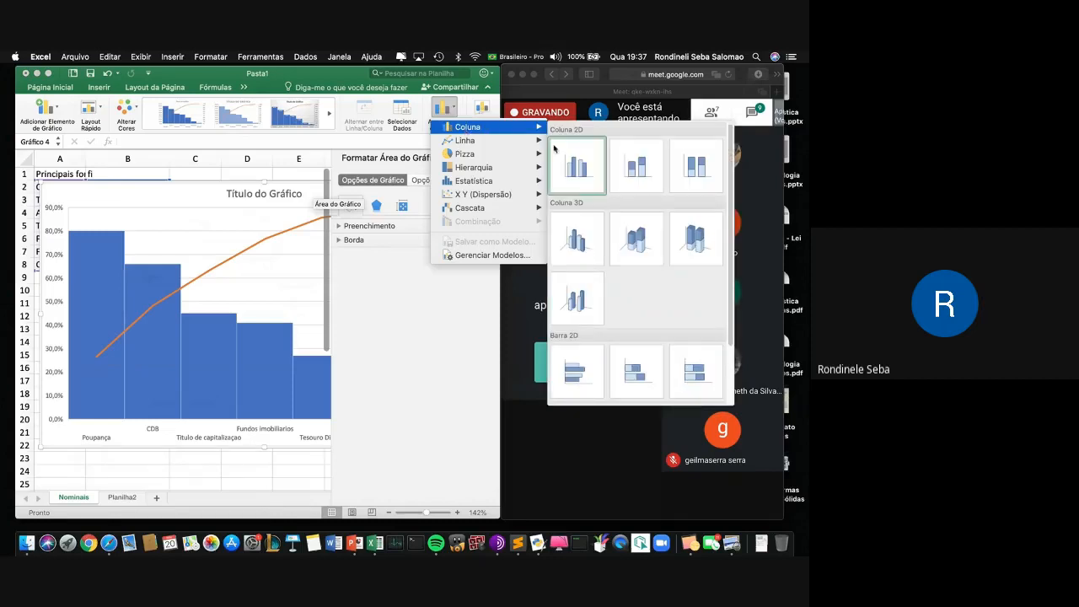
pyautogui.click(571, 375)
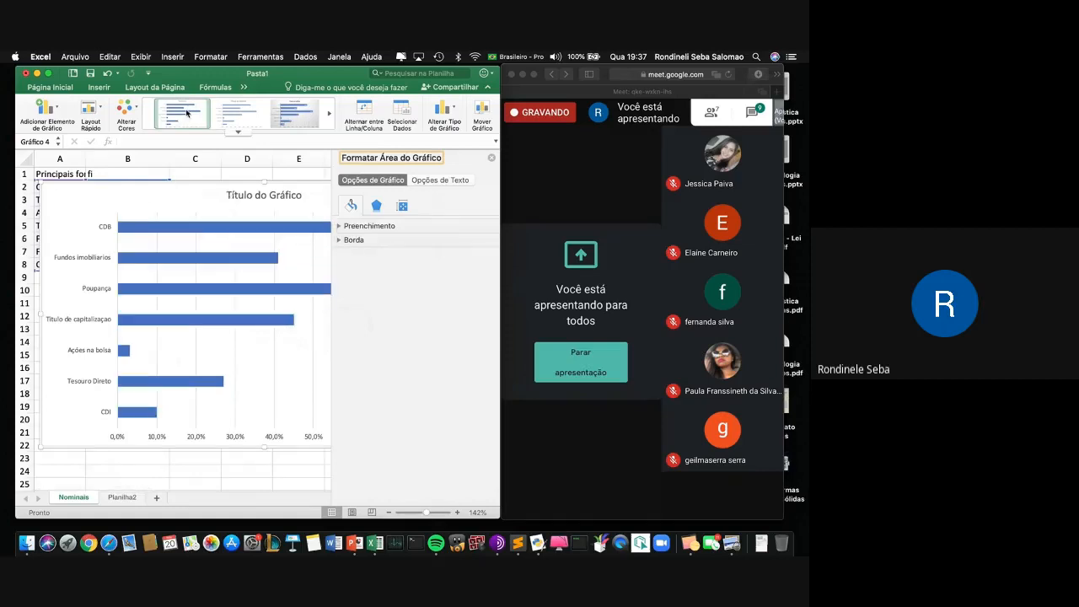
pyautogui.click(493, 158)
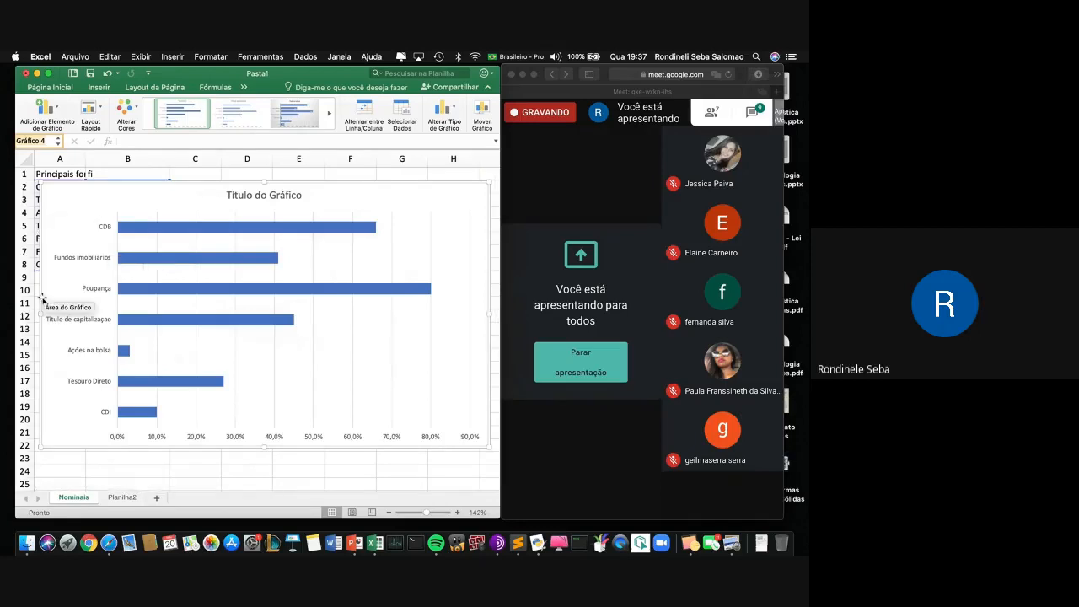
pyautogui.moveTo(40, 310); pyautogui.dragTo(158, 289)
pyautogui.click(110, 317)
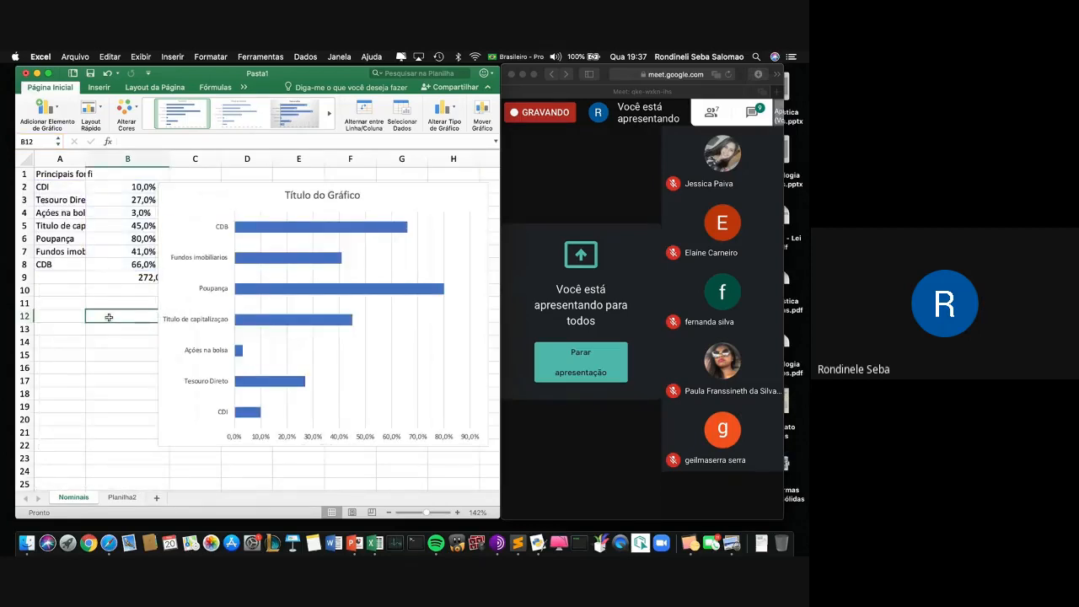
# Undo the bar chart conversion, the chart resizing and the investment labels, back to the nationality labels in A2:A8.
pyautogui.press('super+z')
pyautogui.press('super+z')
pyautogui.press('super+z')
pyautogui.press('super+z')
pyautogui.press('super+z')
pyautogui.press('super+z')
pyautogui.press('super+z')
pyautogui.press('super+z')
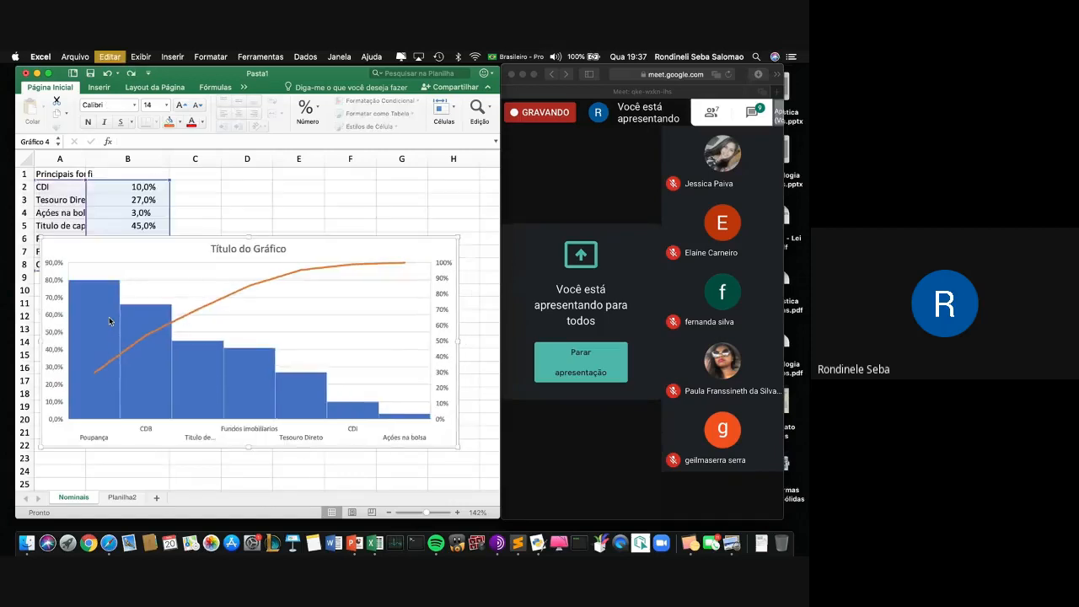
pyautogui.press('super+z')
pyautogui.press('super+z')
pyautogui.press('super+z')
pyautogui.press('super+z')
pyautogui.press('super+z')
pyautogui.press('super+z')
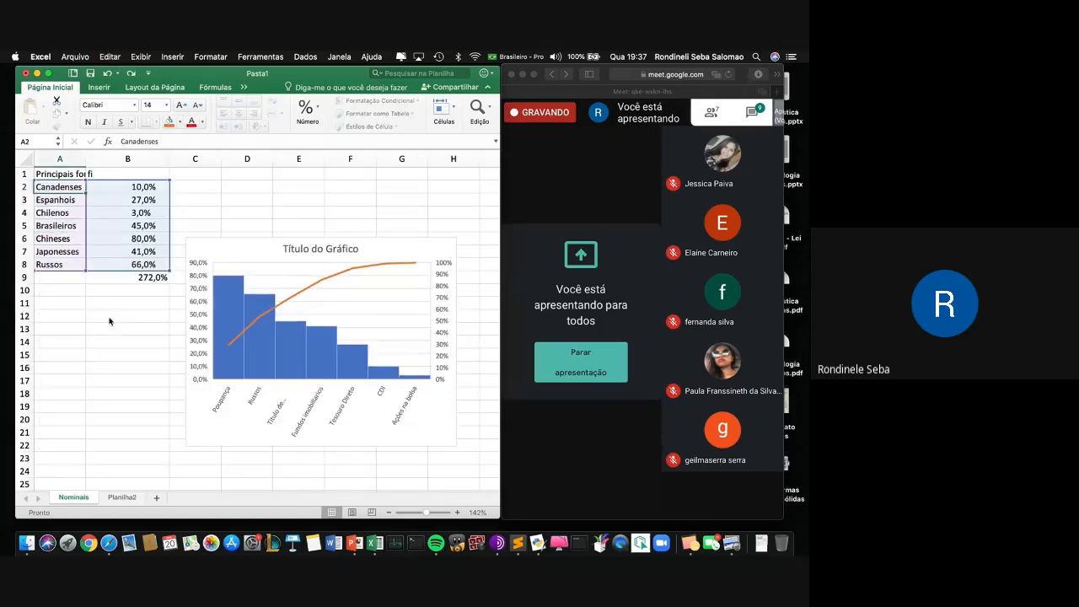
# Widen the Pareto chart by extending its left edge over column B, and look through the recommended charts.
pyautogui.click(189, 251)
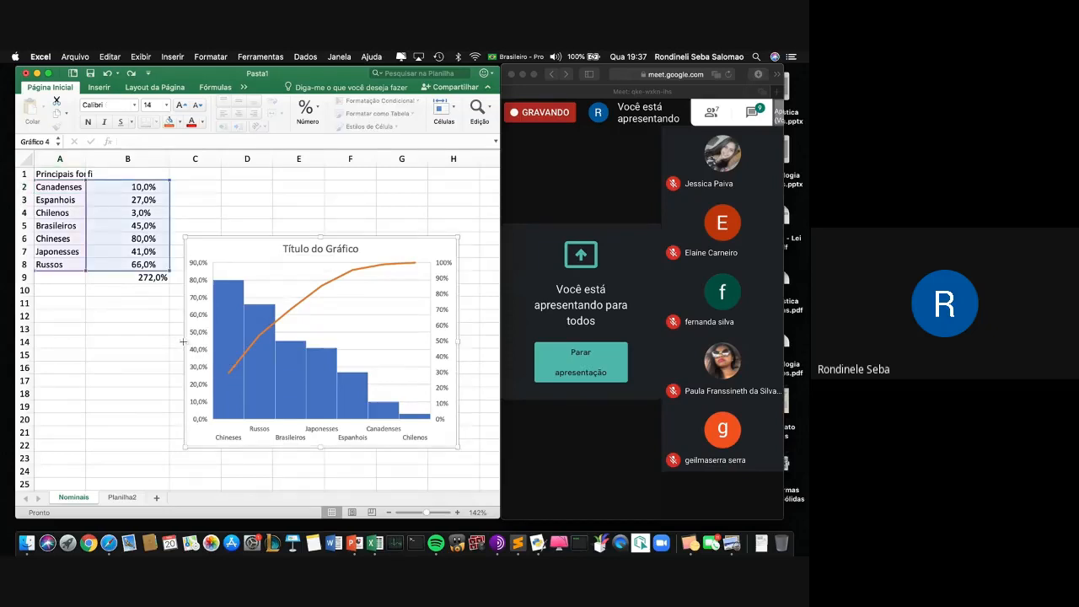
pyautogui.moveTo(185, 342); pyautogui.dragTo(81, 327)
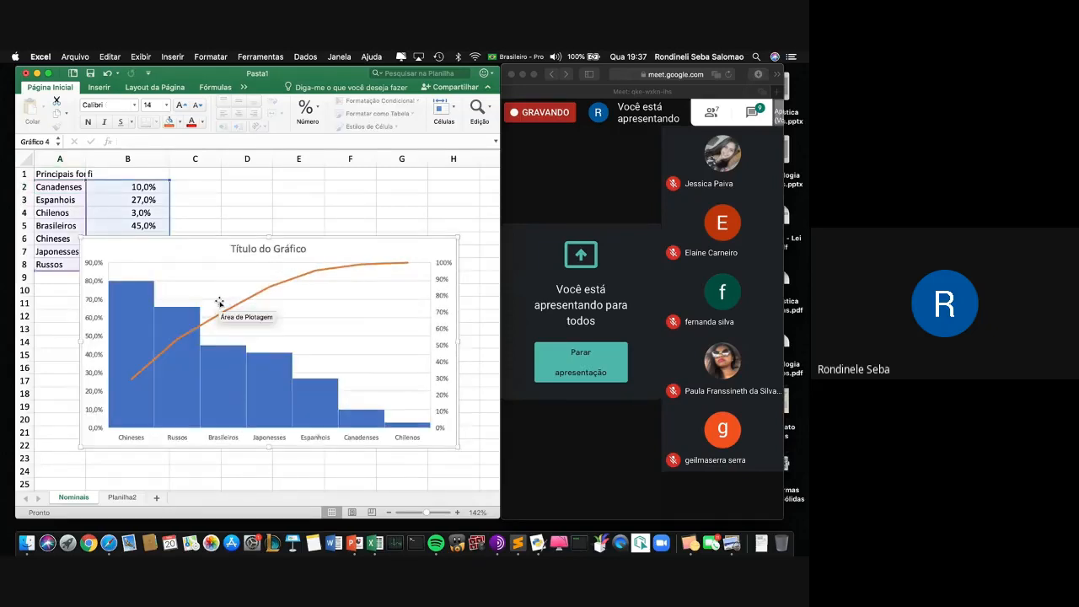
pyautogui.click(156, 88)
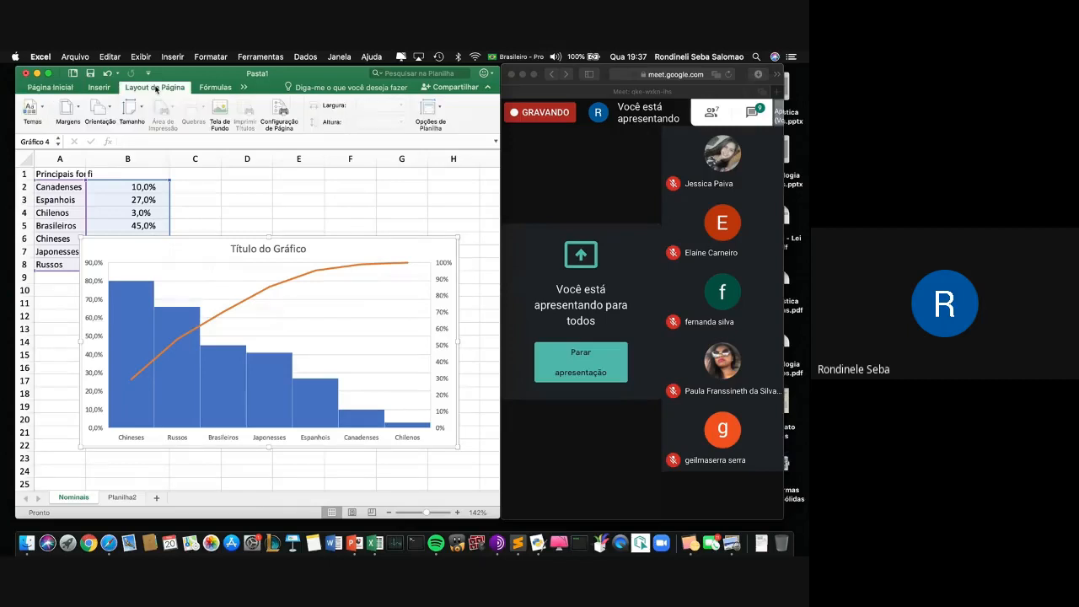
pyautogui.click(96, 90)
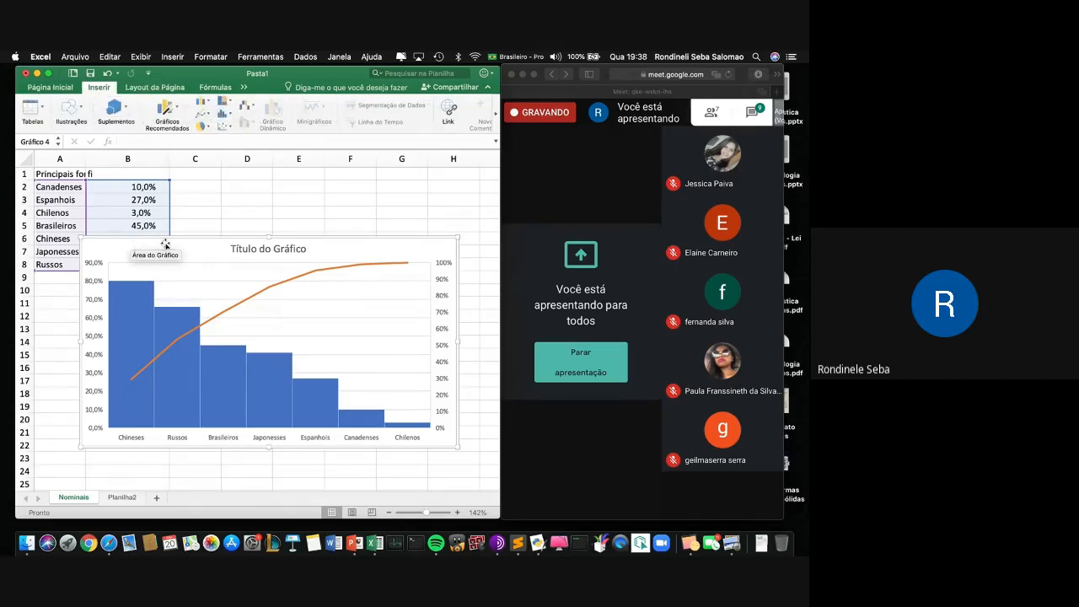
pyautogui.click(177, 109)
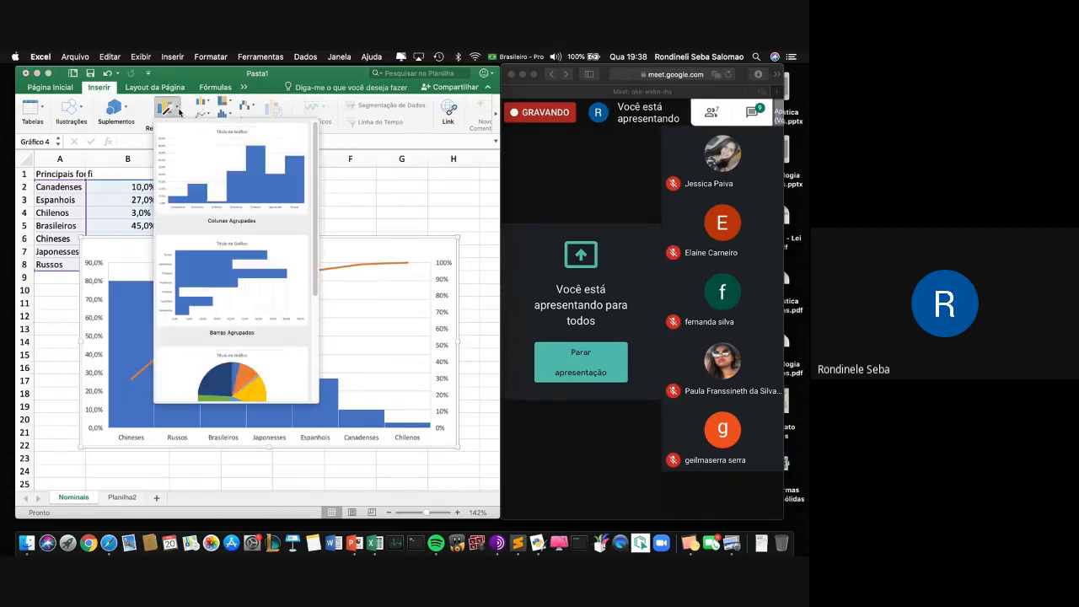
pyautogui.click(178, 110)
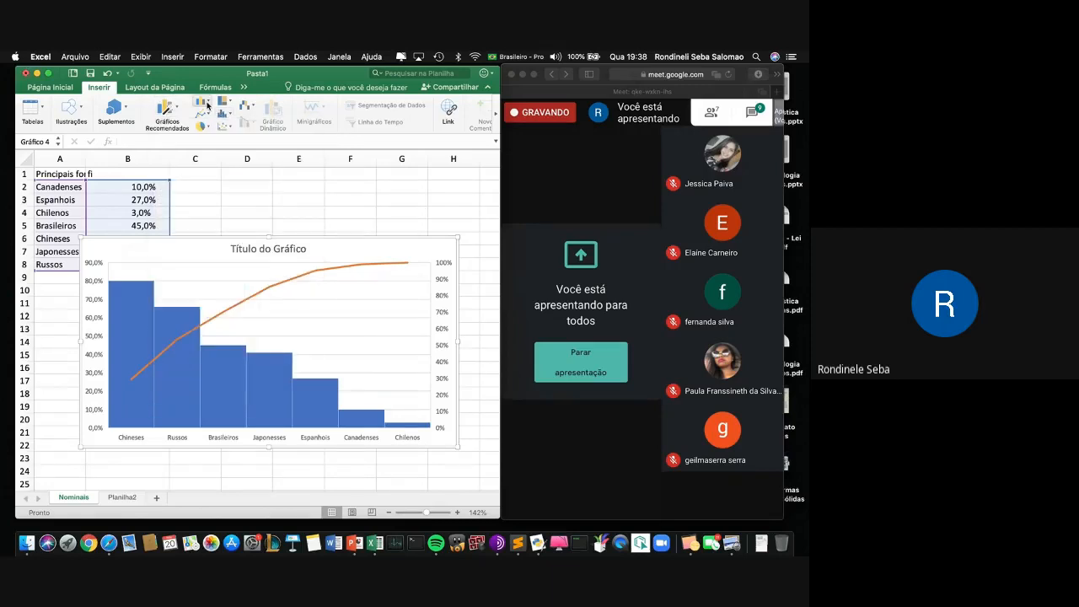
# Try a 2D clustered bar type on the chart and replace it with 2D clustered columns.
pyautogui.click(207, 104)
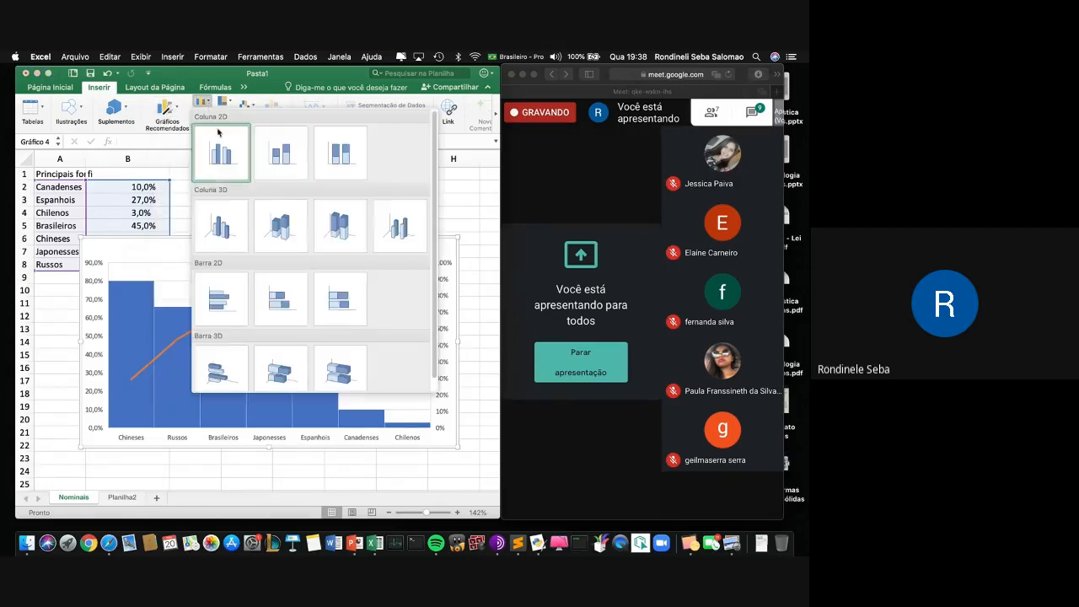
pyautogui.click(221, 298)
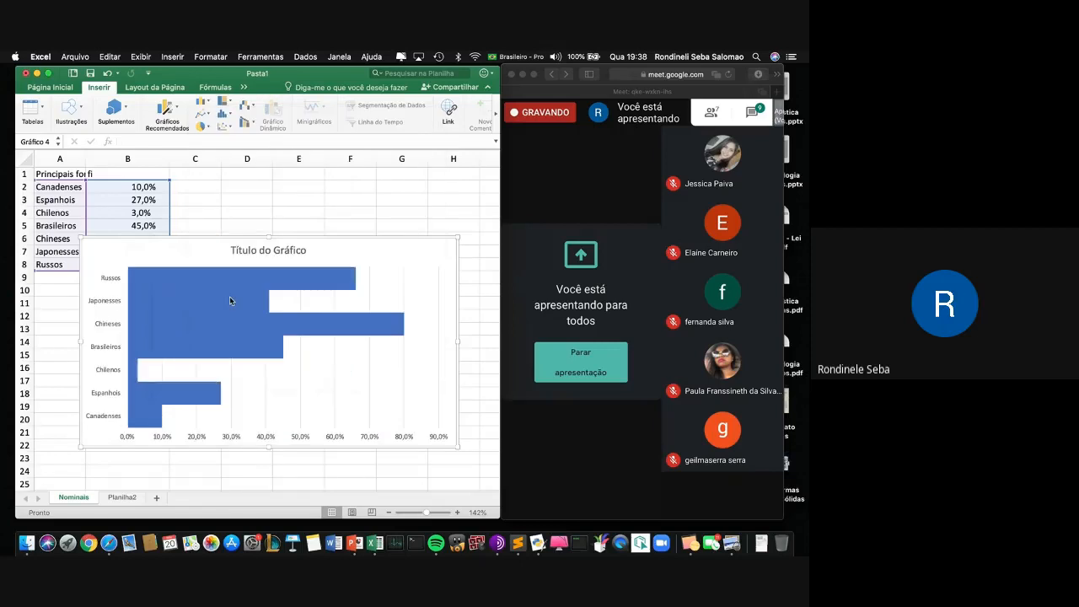
pyautogui.click(202, 102)
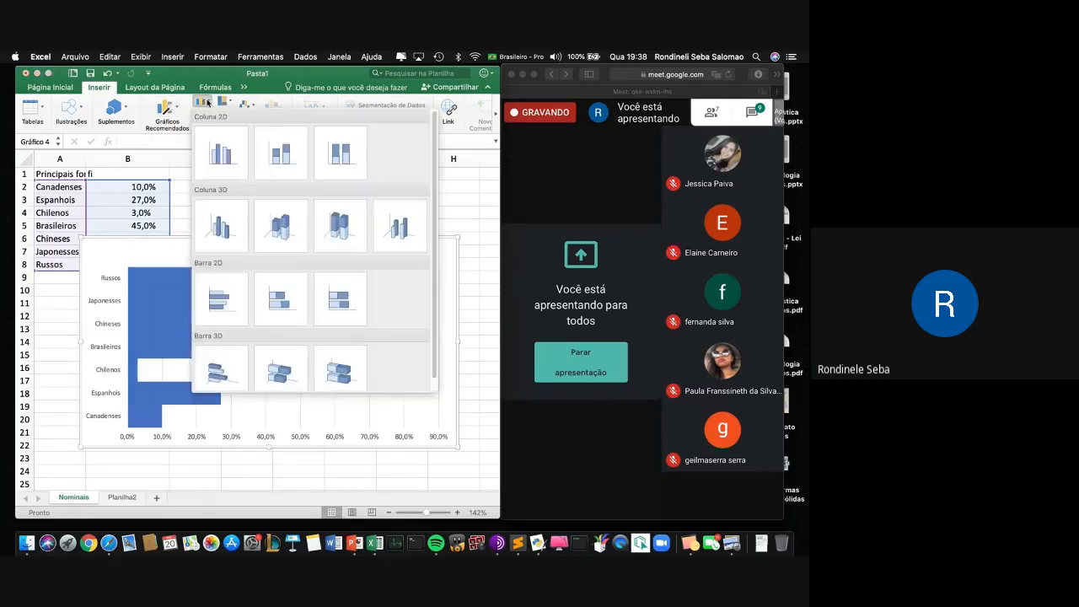
pyautogui.click(216, 163)
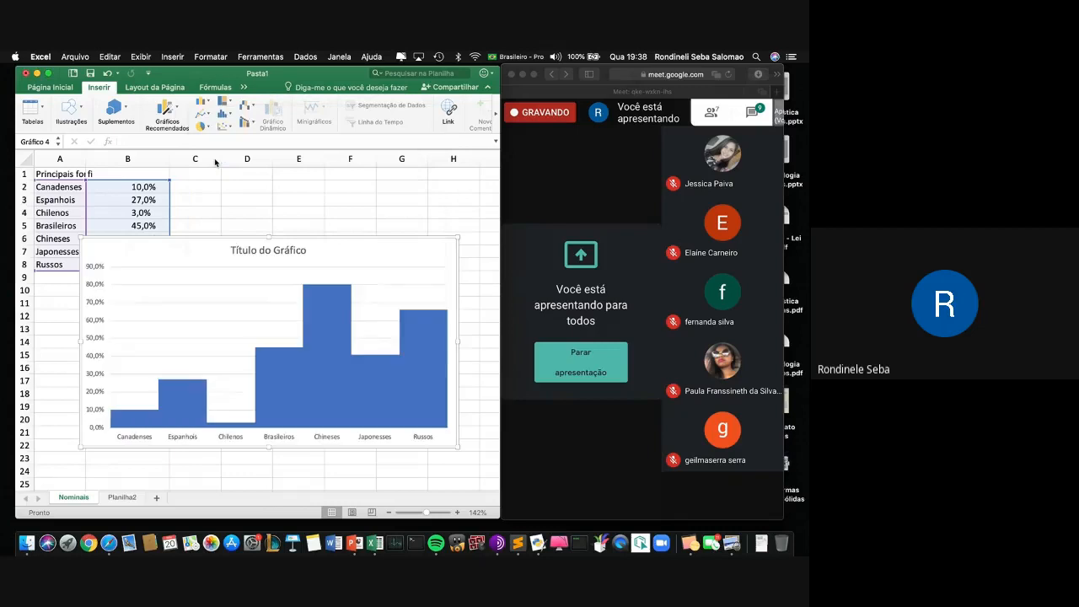
# Try 100% stacked line with markers and 2D line types on the nationality chart, and change it to a scatter chart.
pyautogui.click(207, 118)
pyautogui.click(218, 238)
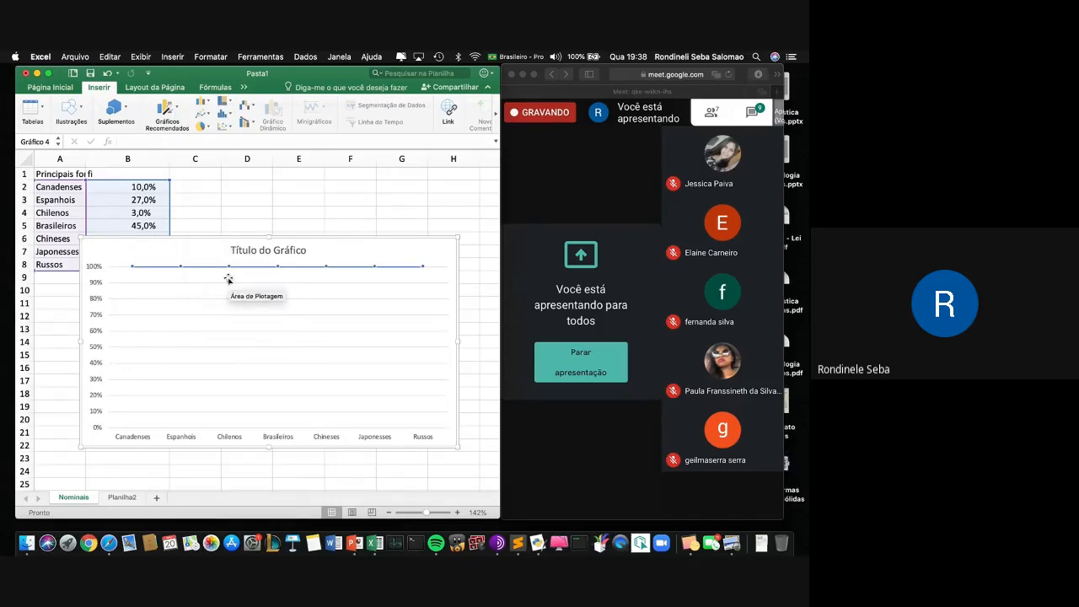
pyautogui.click(211, 116)
pyautogui.click(222, 169)
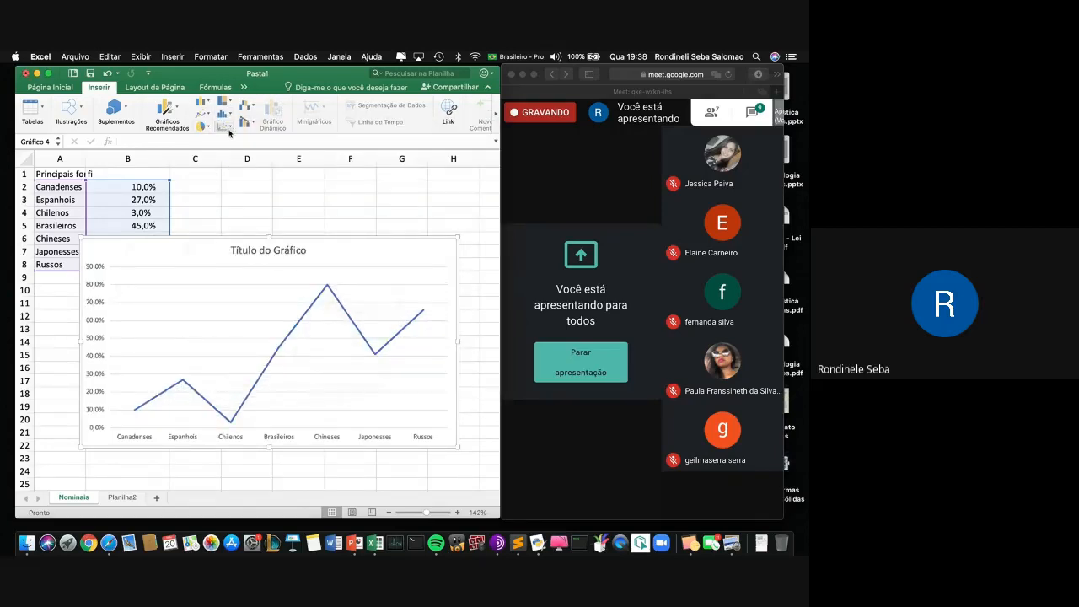
pyautogui.click(222, 126)
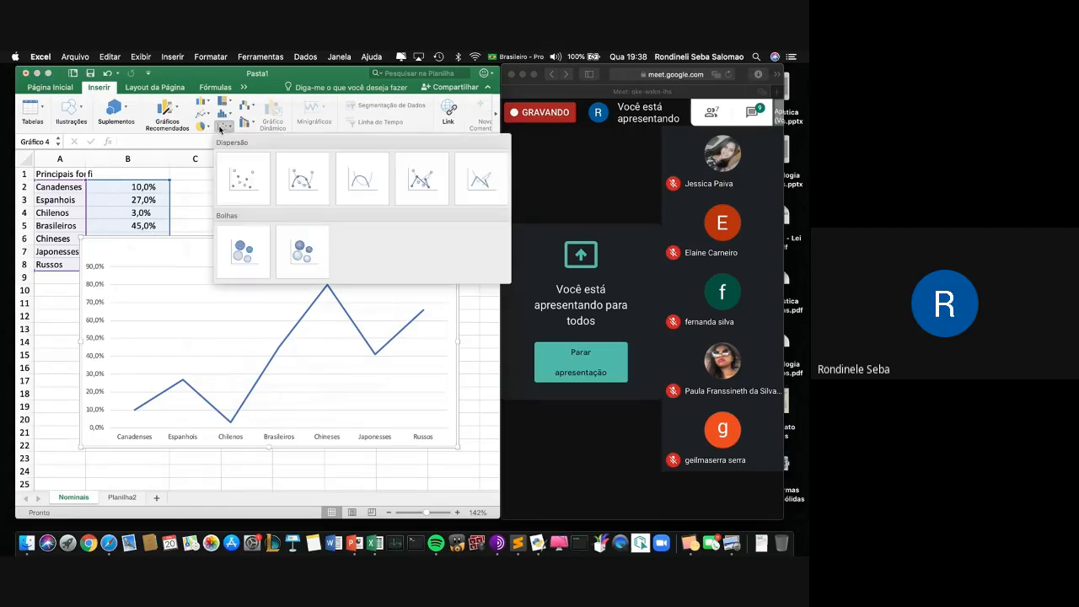
pyautogui.click(242, 182)
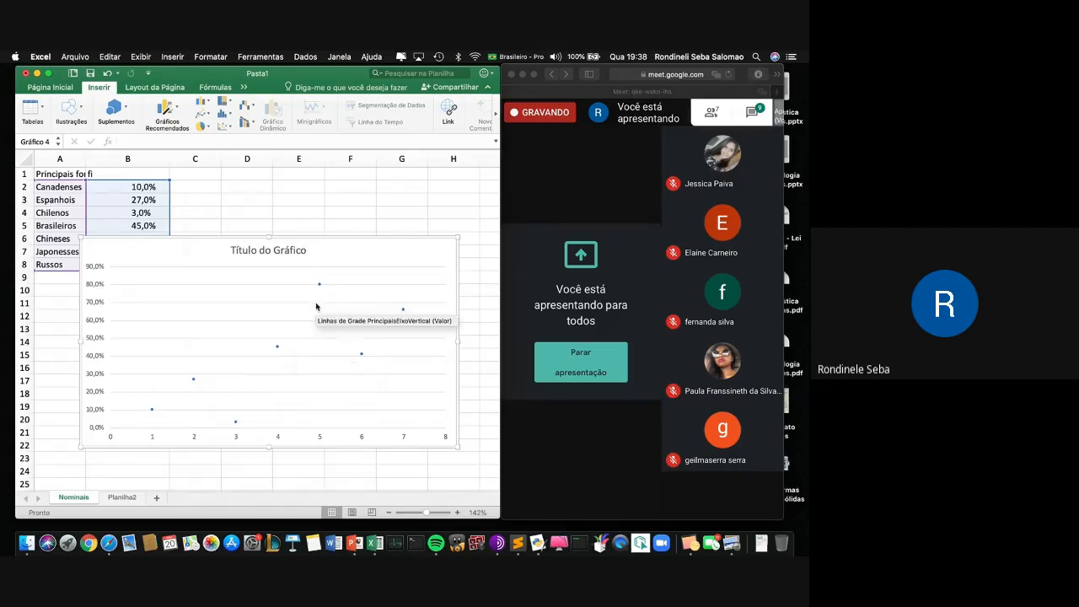
# Show the Planilha2 sheet and switch to the Google Meet call to read its chat.
pyautogui.click(123, 497)
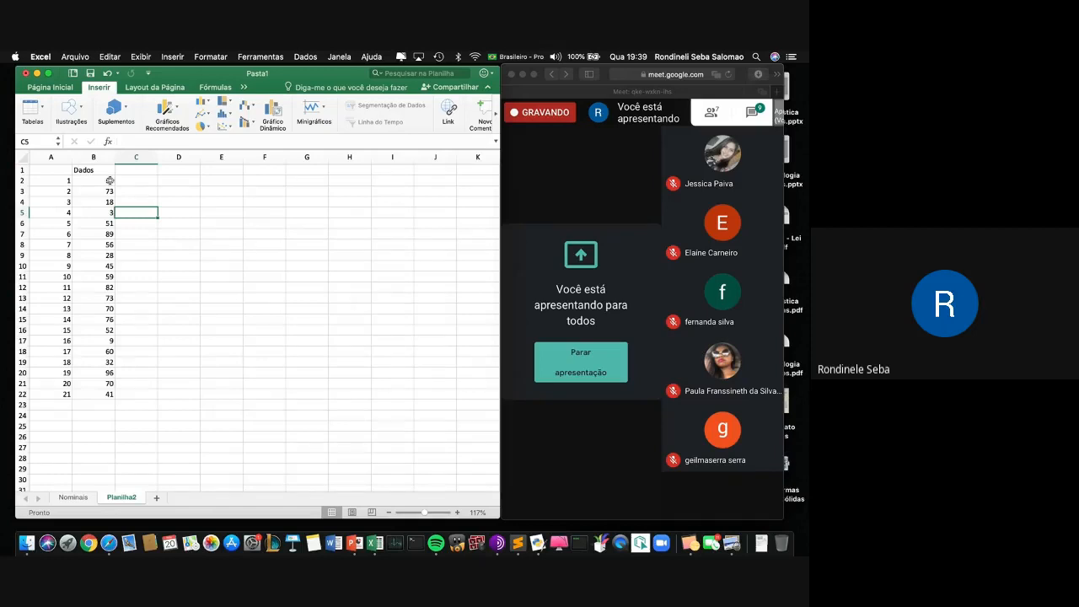
pyautogui.click(559, 431)
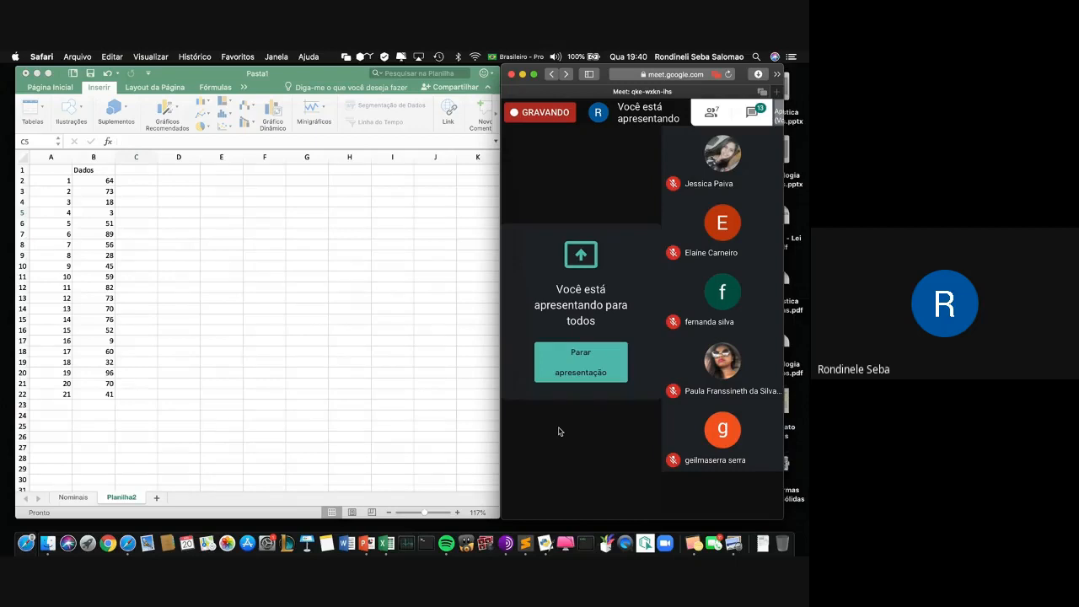
pyautogui.click(751, 112)
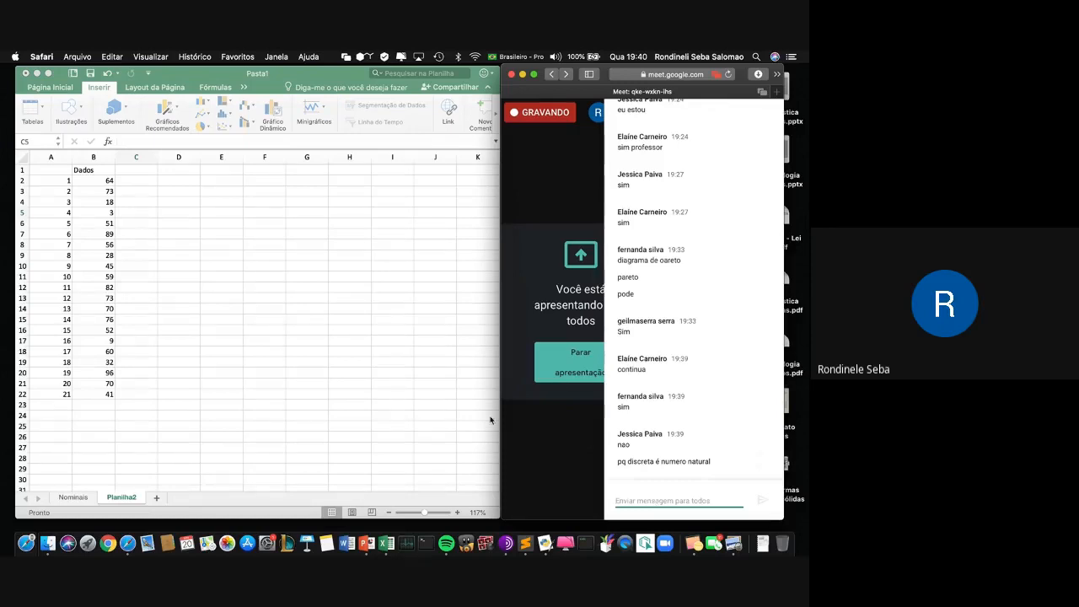
# Back in Excel, recalculate the random Dados values by entering "s" in C5, and undo that entry.
pyautogui.click(138, 224)
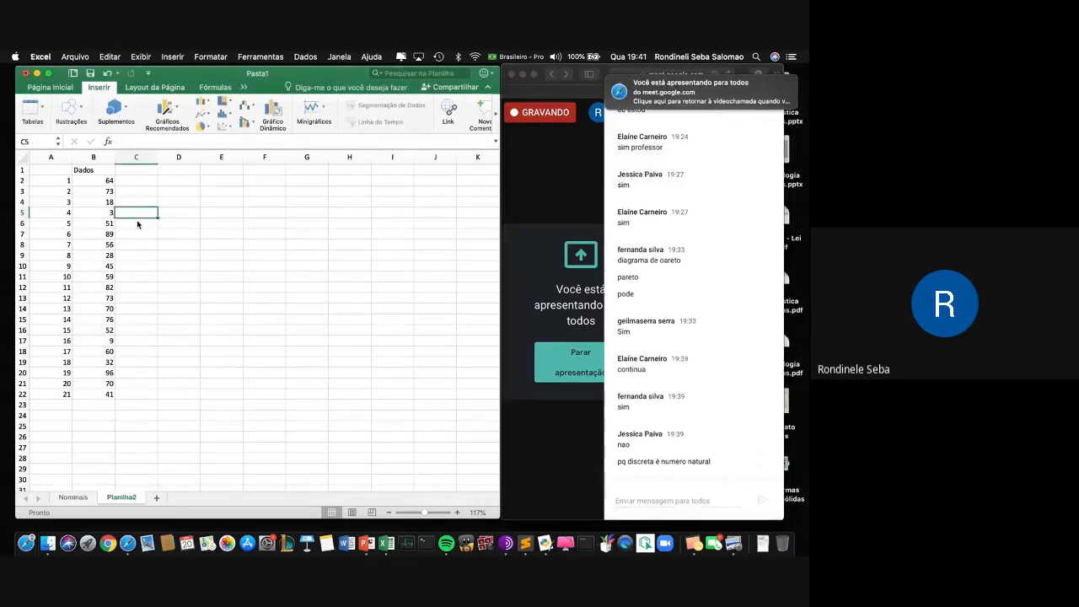
pyautogui.write('s')
pyautogui.press('Return')
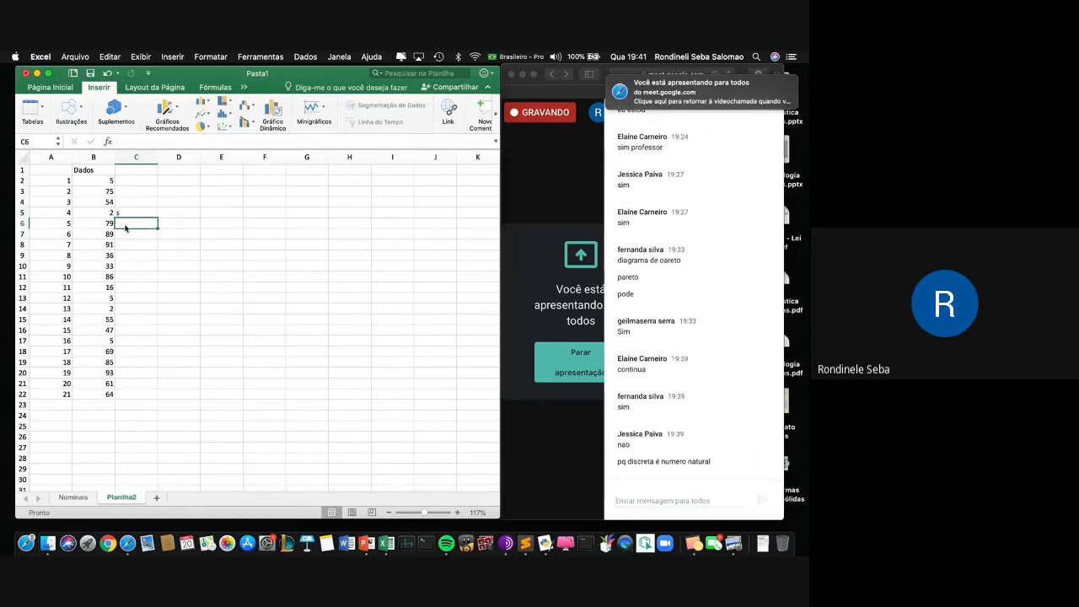
pyautogui.press('super+z')
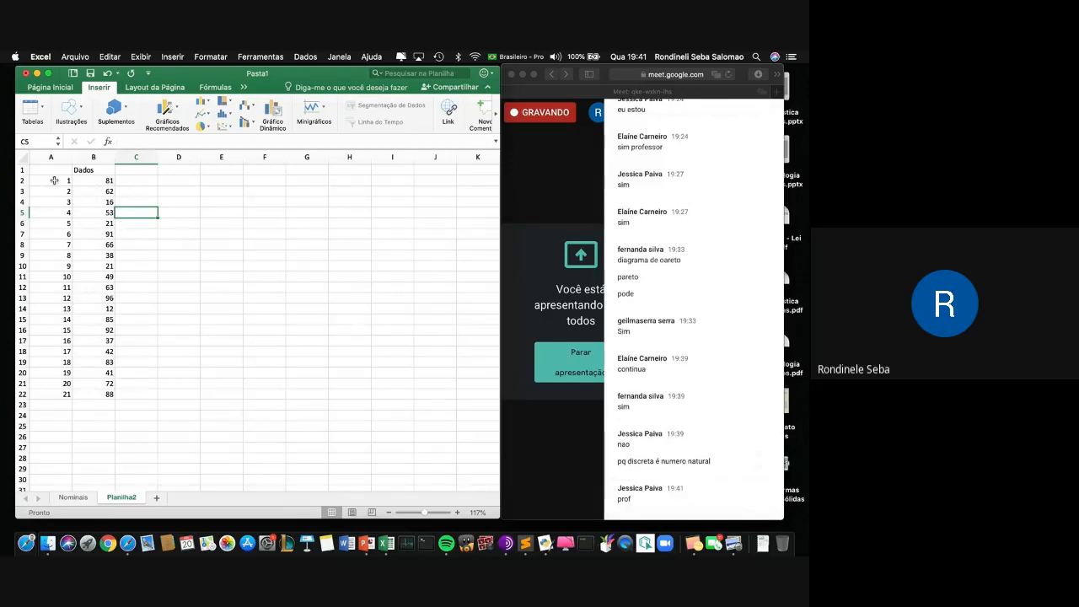
# Insert a scatter chart from A2:B22 and enlarge it upward, downward and to the right.
pyautogui.moveTo(53, 181); pyautogui.dragTo(95, 394)
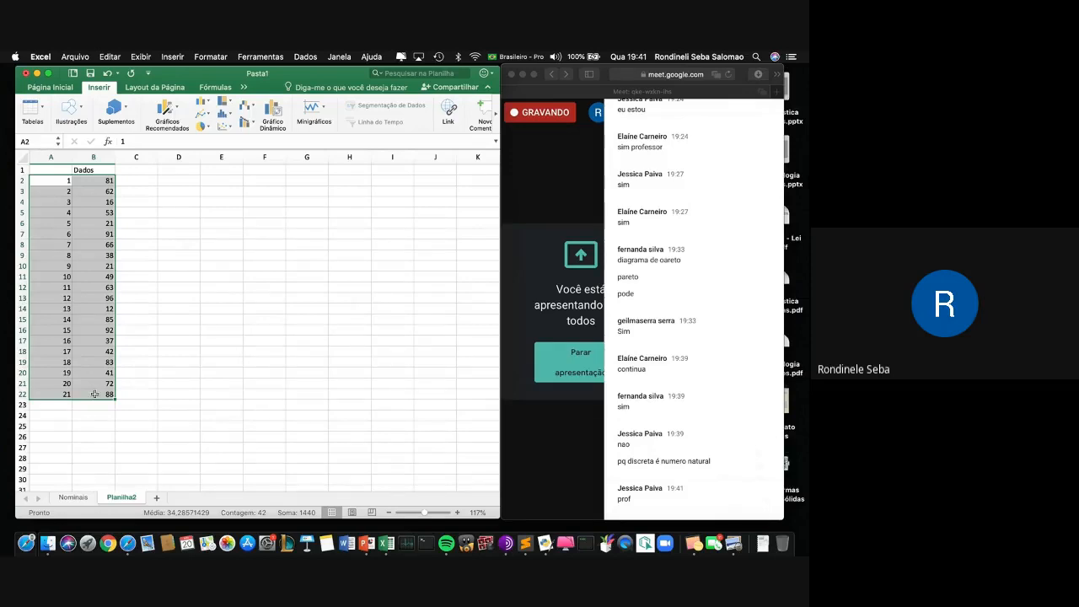
pyautogui.click(225, 126)
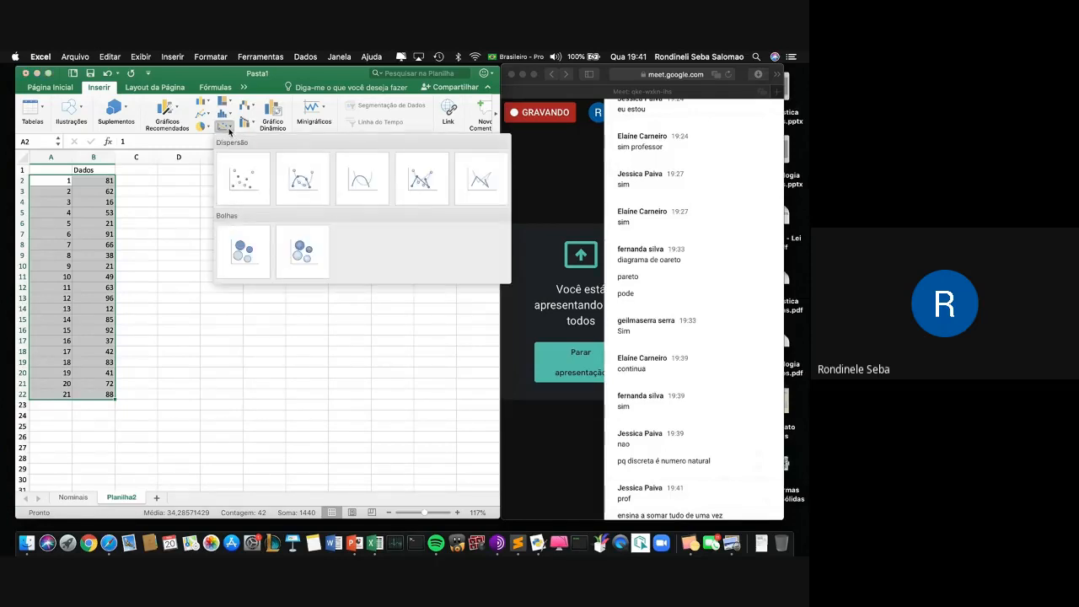
pyautogui.click(243, 191)
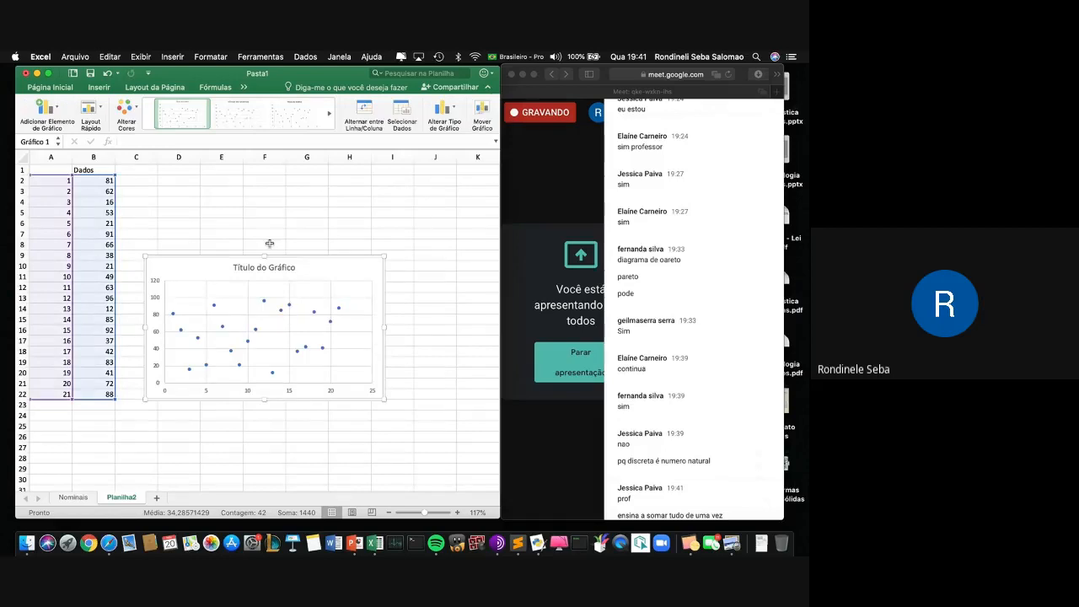
pyautogui.moveTo(267, 256); pyautogui.dragTo(273, 196)
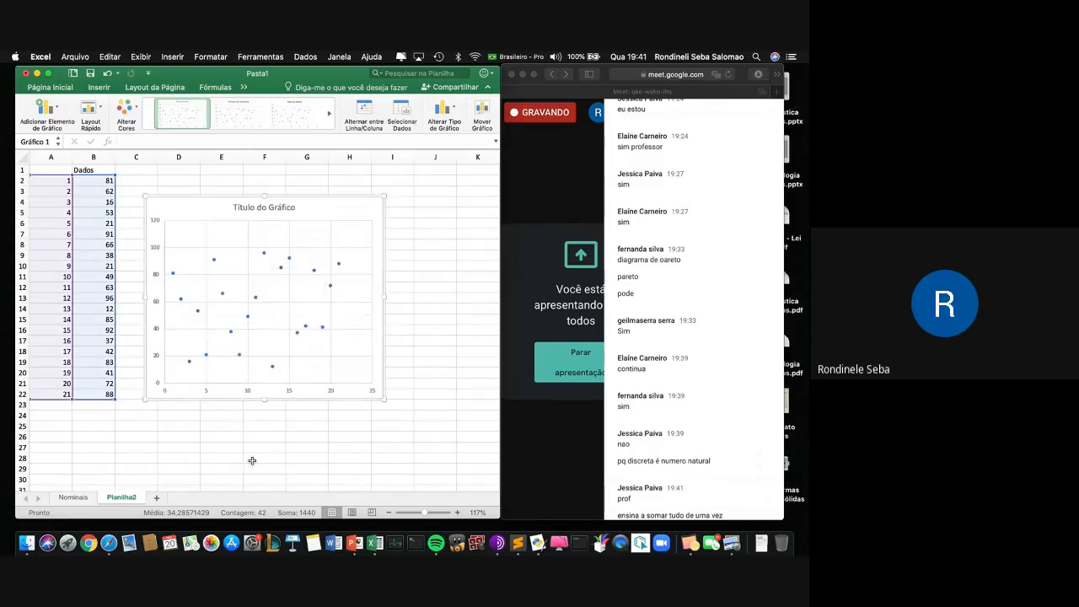
pyautogui.moveTo(267, 402); pyautogui.dragTo(266, 439)
pyautogui.moveTo(386, 319); pyautogui.dragTo(457, 319)
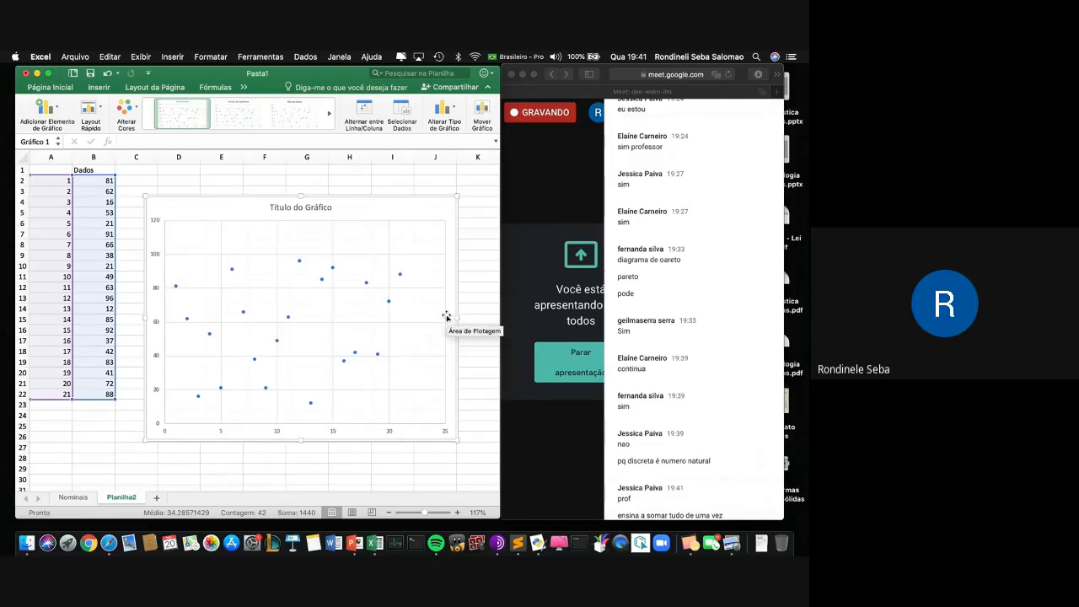
# Cut the scatter chart out of the Planilha2 sheet.
pyautogui.click(447, 317)
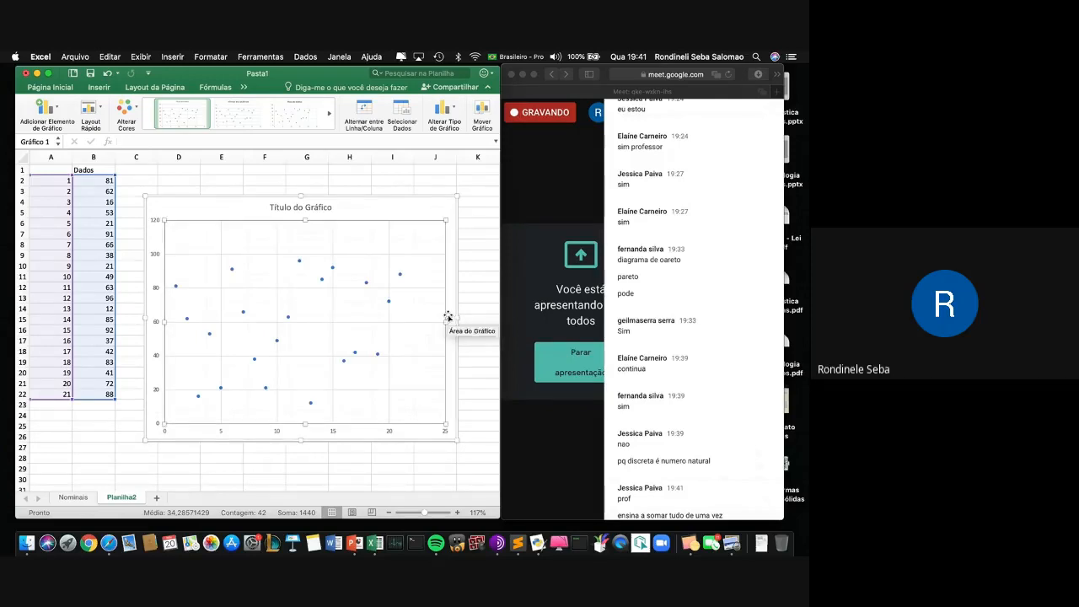
pyautogui.rightClick(448, 318)
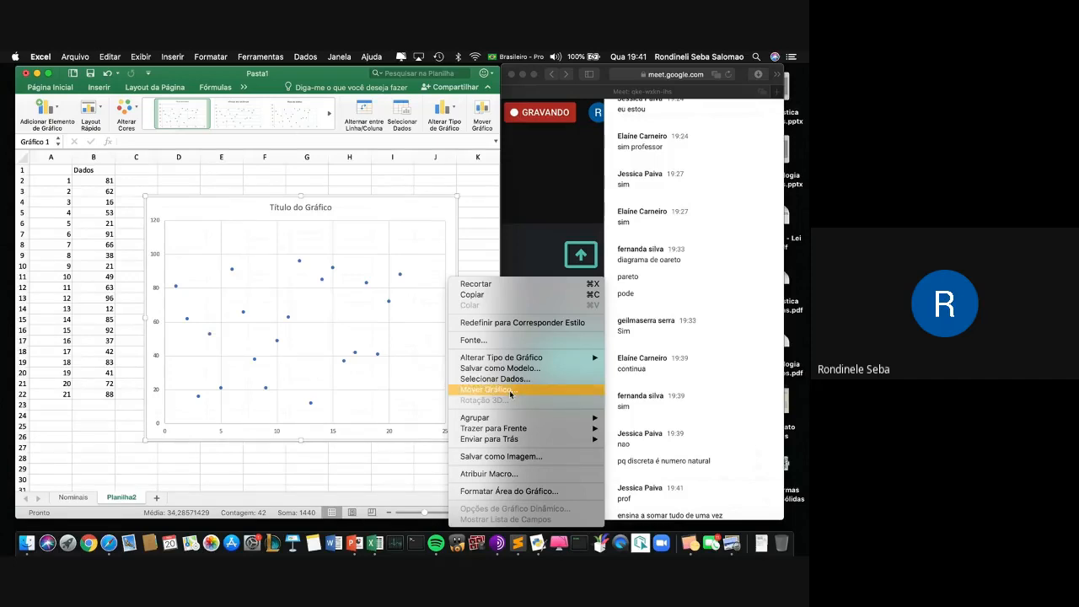
pyautogui.click(472, 284)
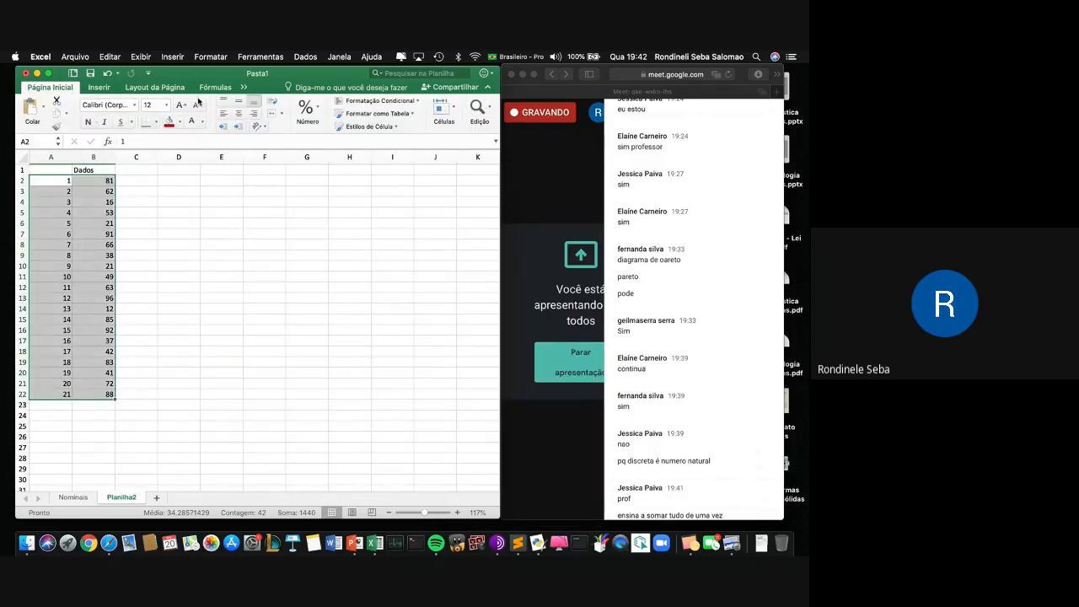
# Insert a new scatter chart for the selected A2:B22 data and stretch it to about columns C–J, rows 3–25.
pyautogui.click(107, 86)
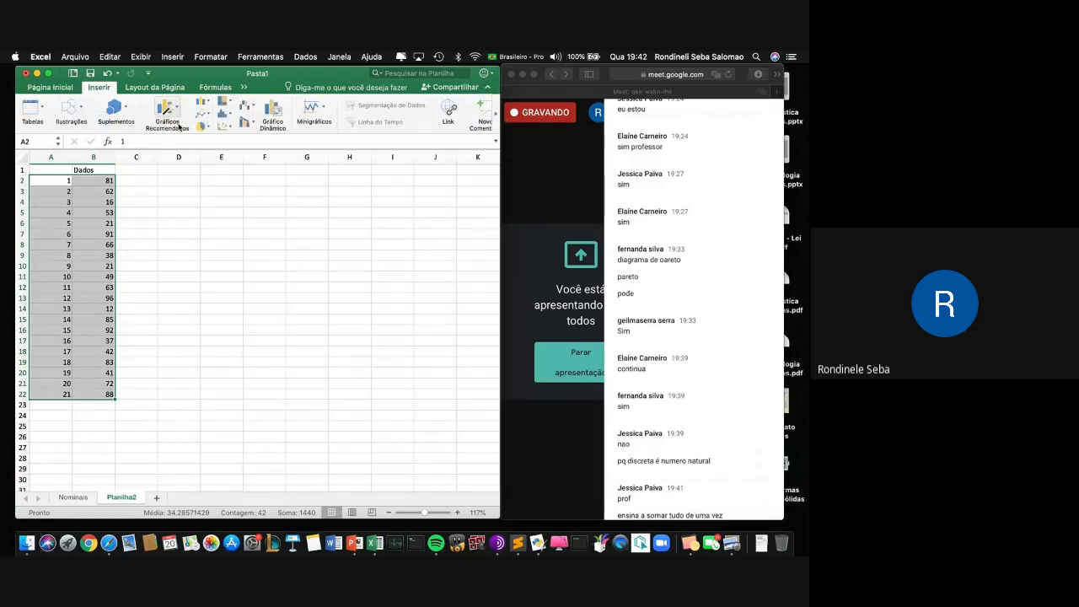
pyautogui.click(223, 127)
pyautogui.click(238, 175)
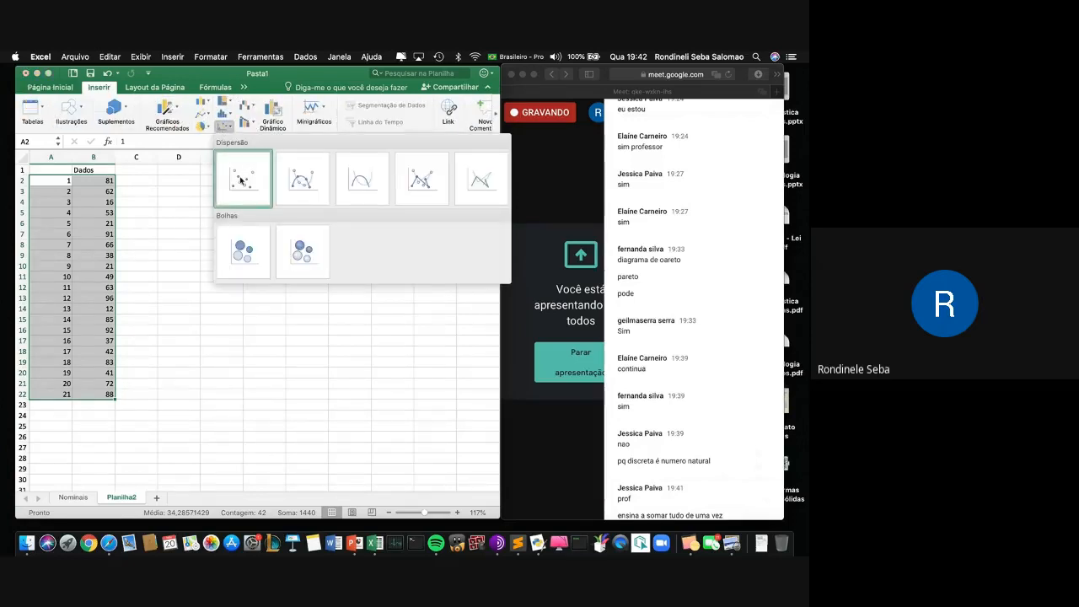
pyautogui.moveTo(264, 257); pyautogui.dragTo(265, 194)
pyautogui.moveTo(384, 299); pyautogui.dragTo(471, 300)
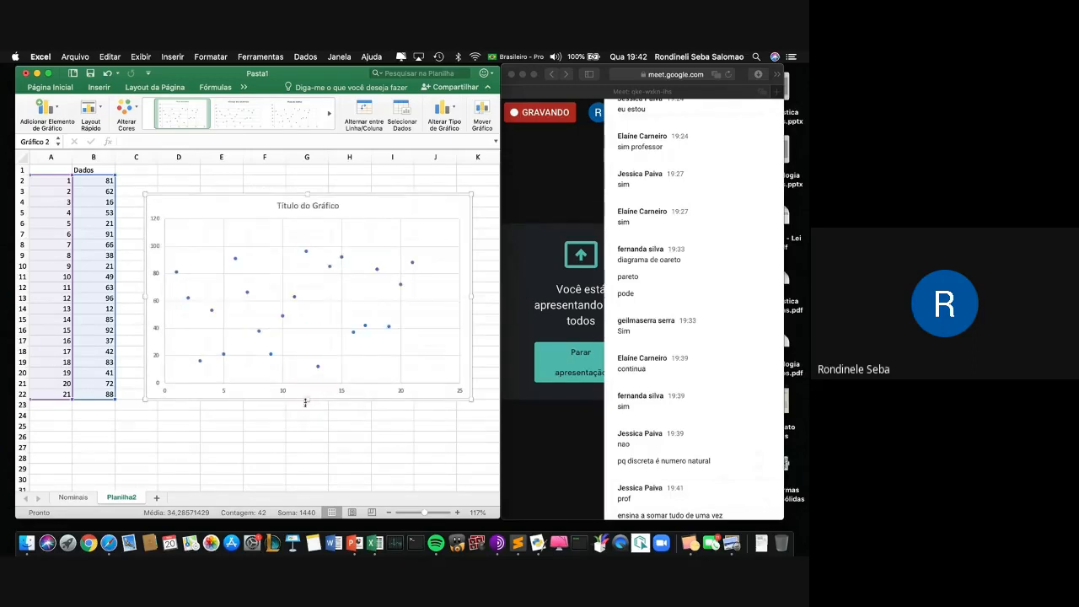
pyautogui.moveTo(305, 400); pyautogui.dragTo(302, 432)
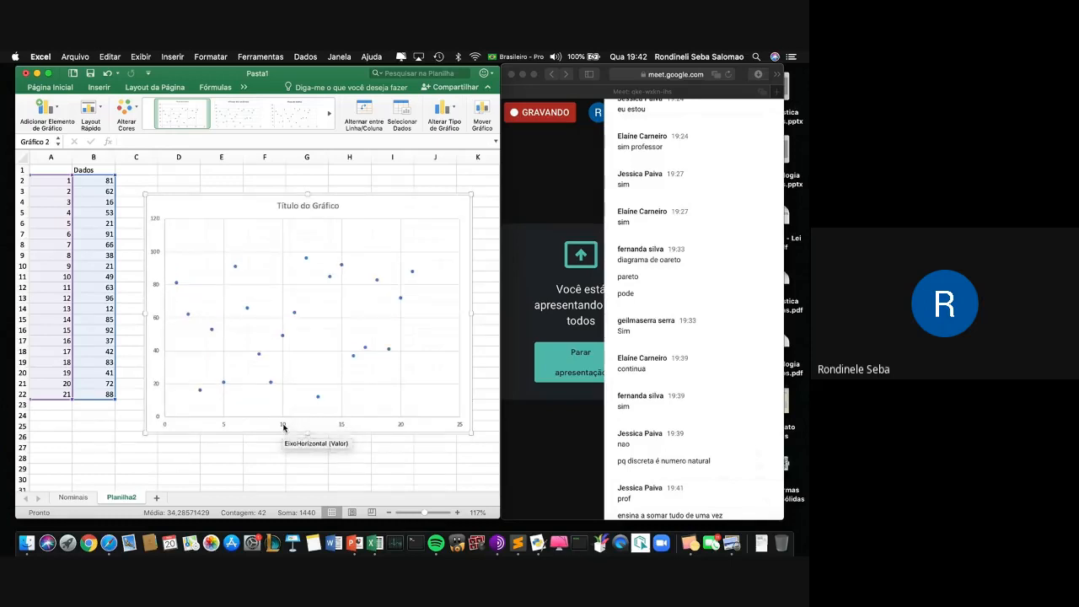
# Set the maximum bound of the scatter chart's horizontal axis to 100.
pyautogui.click(283, 426)
pyautogui.doubleClick(283, 427)
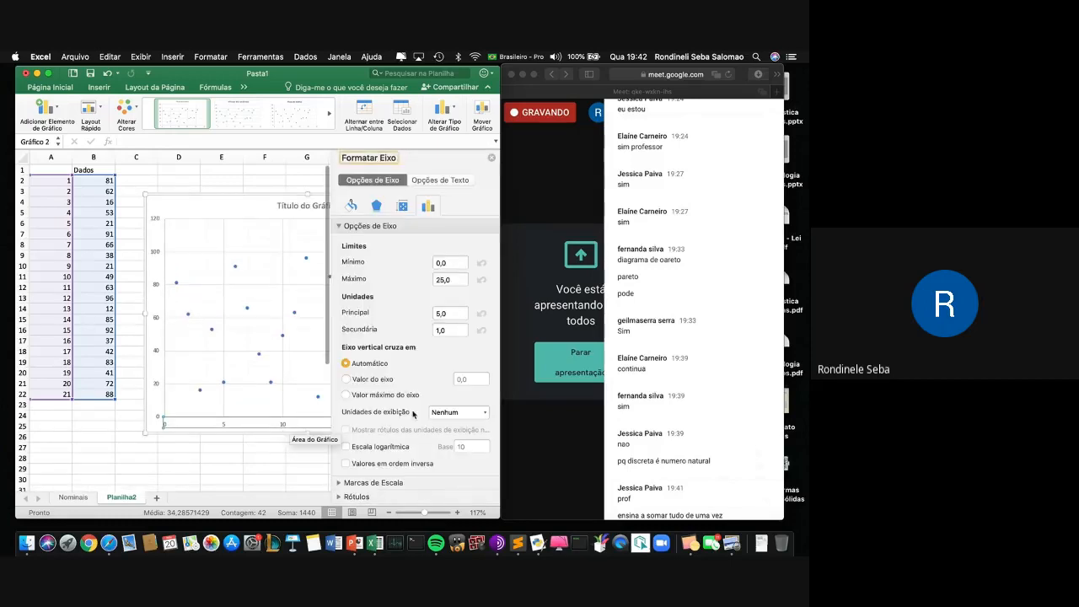
pyautogui.click(440, 313)
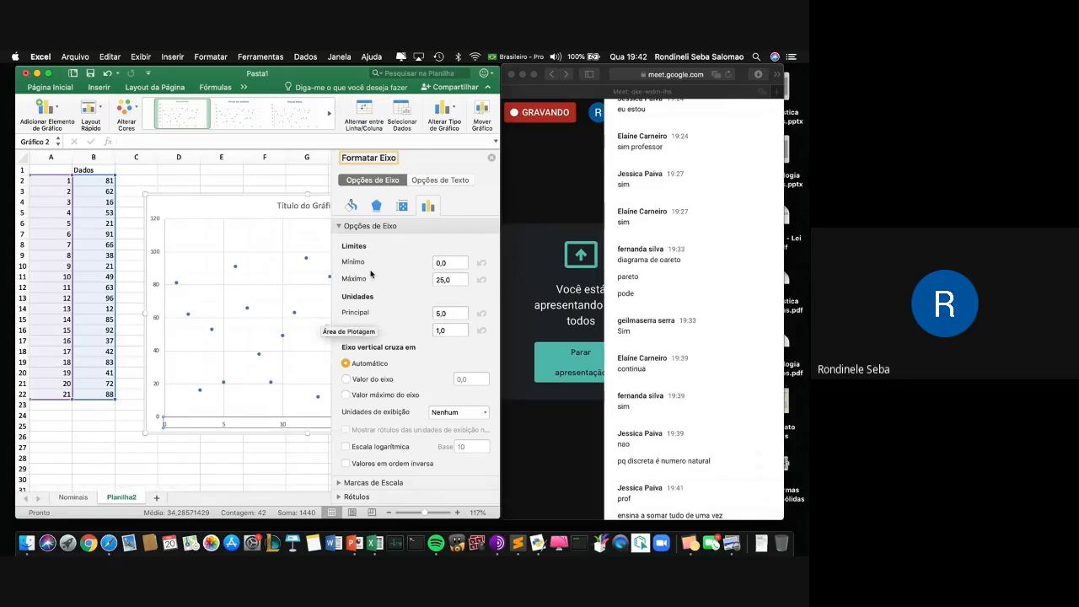
pyautogui.click(457, 278)
pyautogui.doubleClick(457, 279)
pyautogui.write('100')
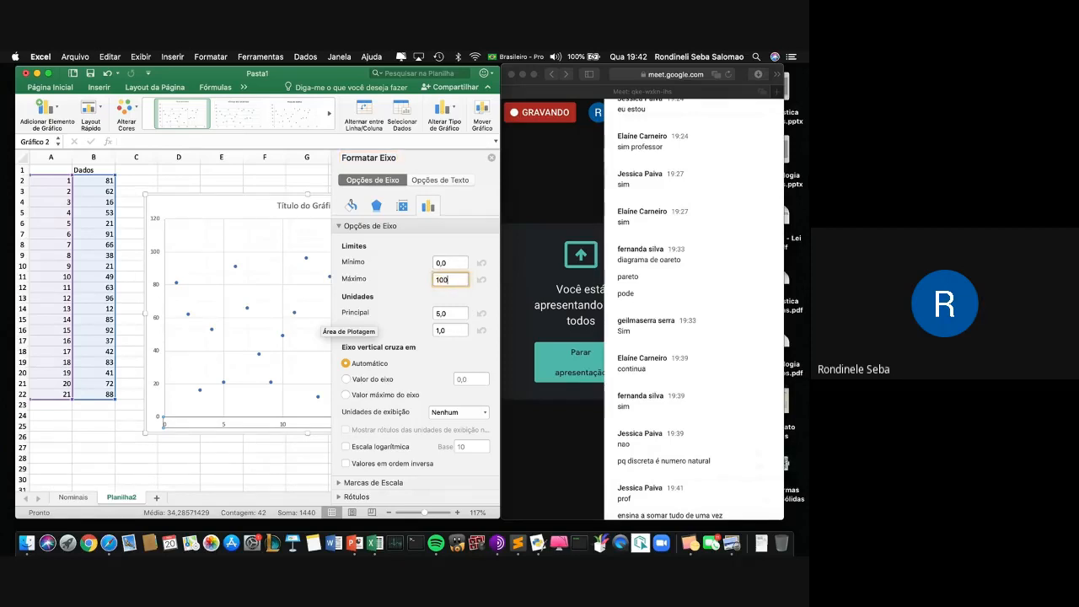
pyautogui.press('Return')
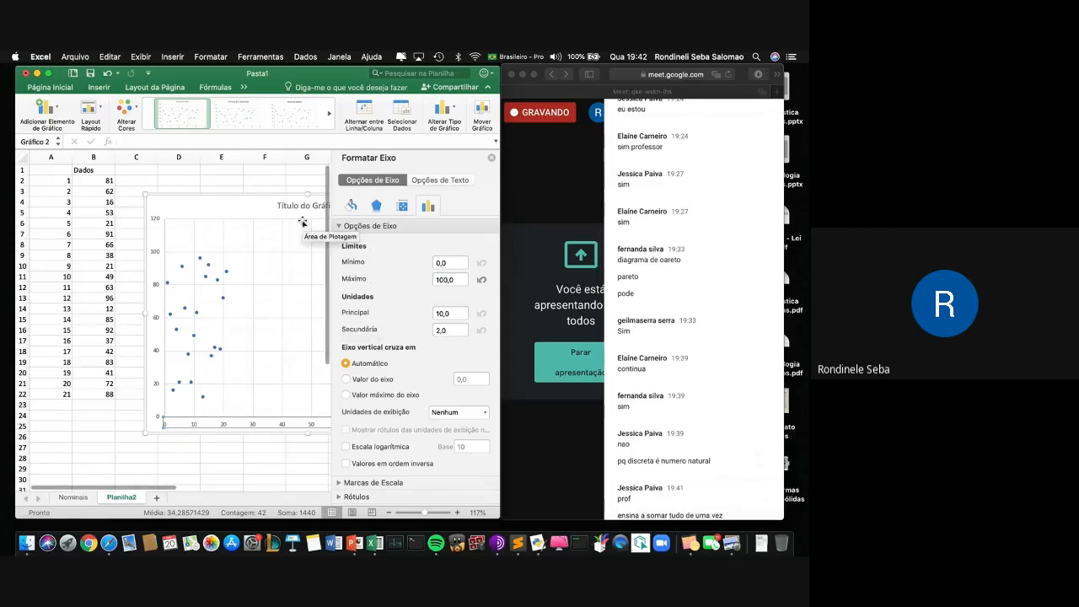
# Examine the vertical axis's alignment options and available chart types, and close the axis formatting options.
pyautogui.click(259, 211)
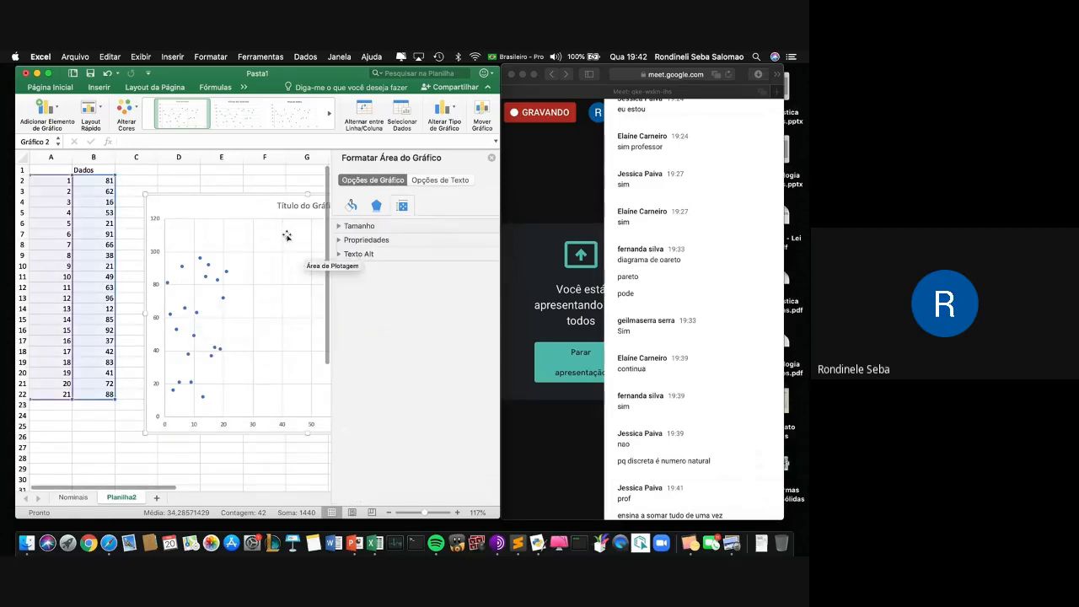
pyautogui.click(155, 253)
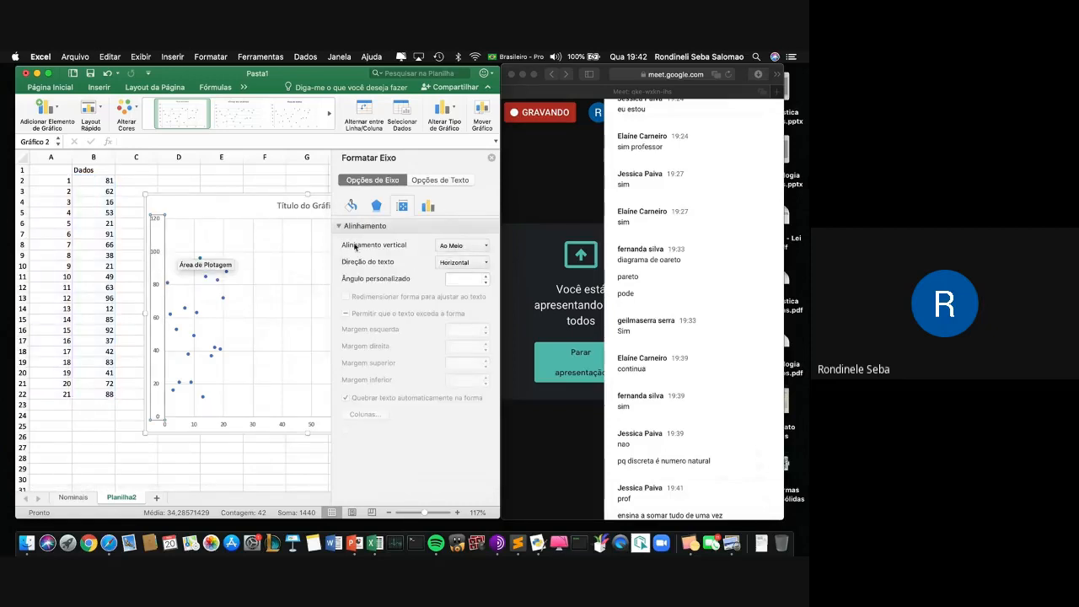
pyautogui.rightClick(157, 251)
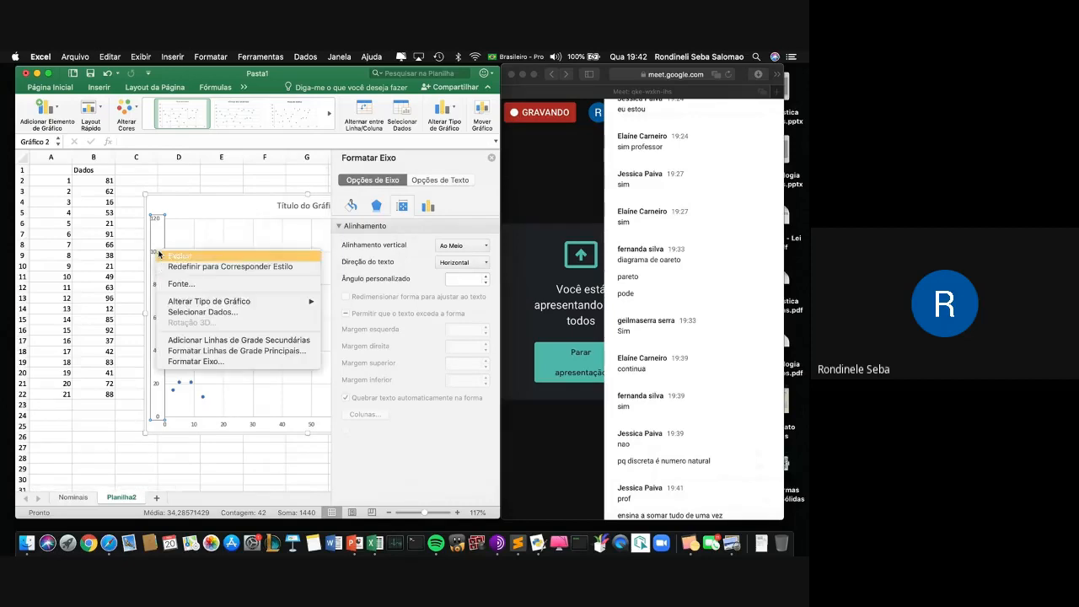
pyautogui.moveTo(248, 300)
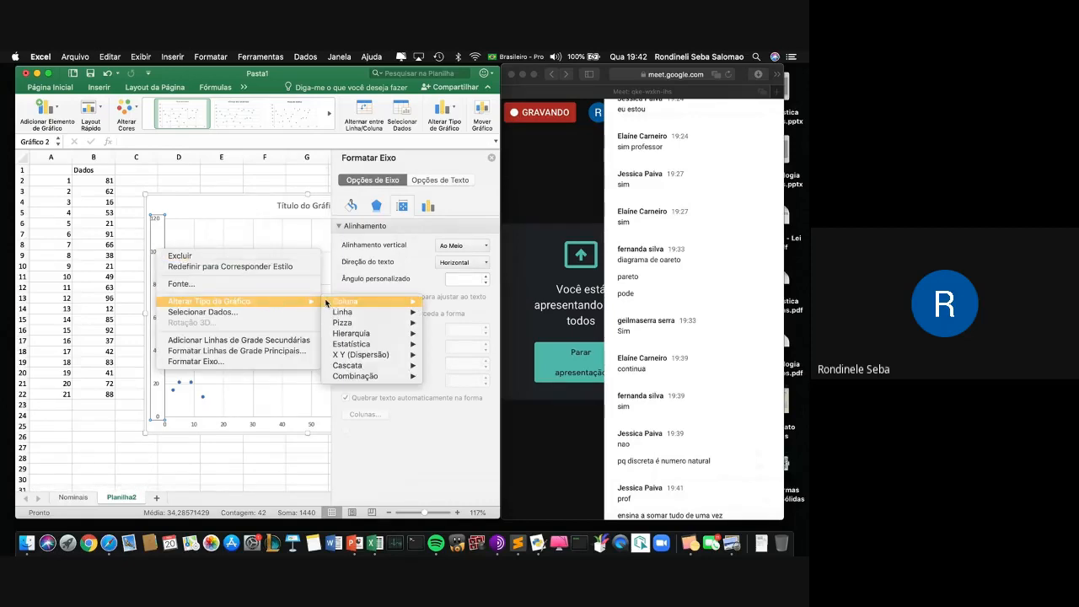
pyautogui.moveTo(336, 303)
pyautogui.click(292, 223)
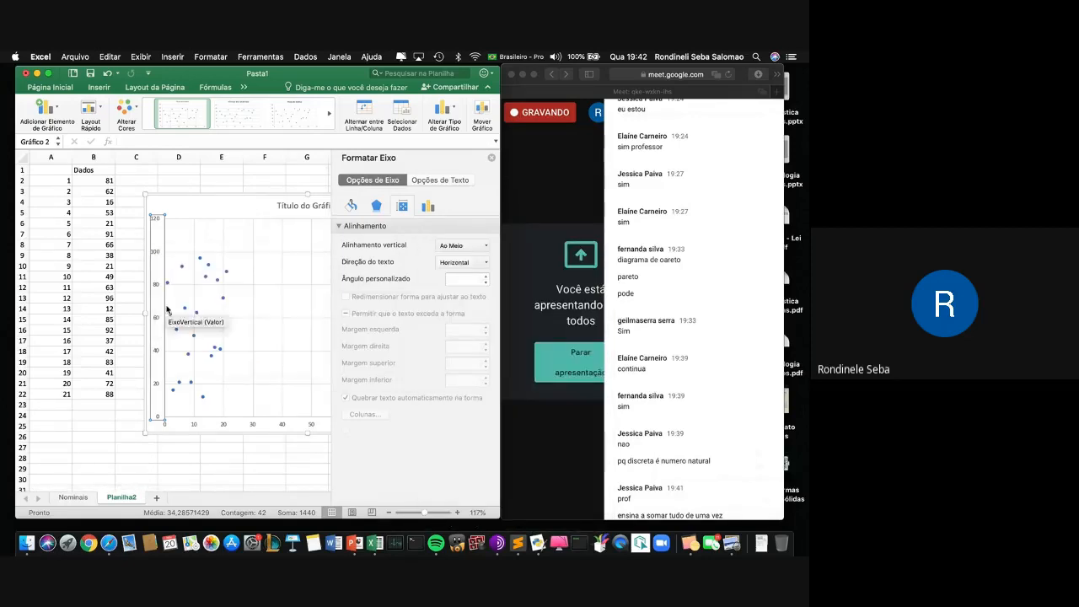
pyautogui.click(219, 204)
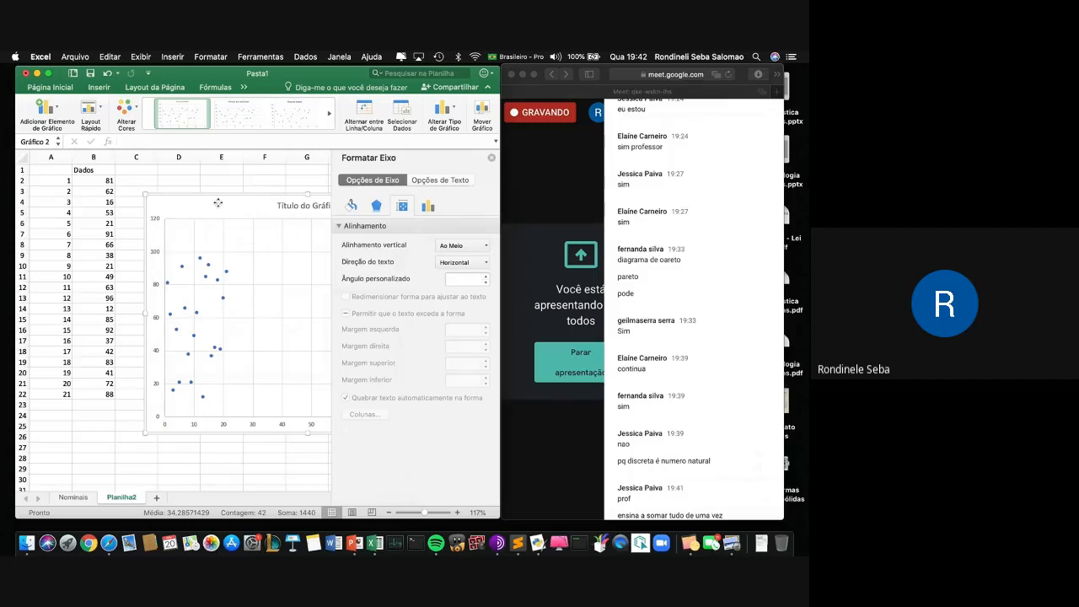
pyautogui.click(156, 285)
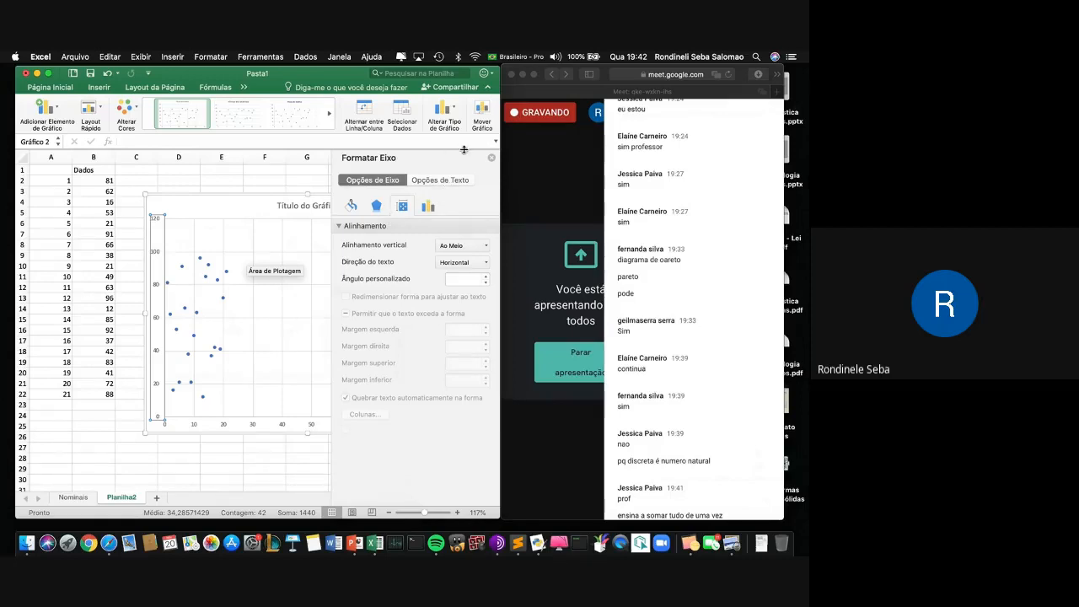
pyautogui.click(491, 160)
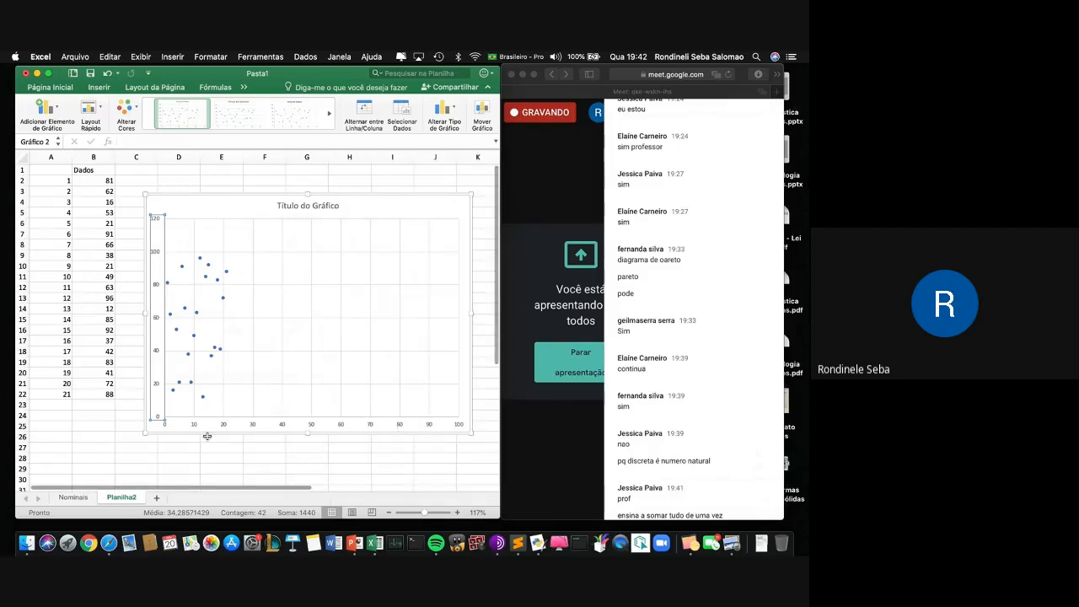
# Set the maximum bound of the scatter chart's vertical axis to 250 and close the axis formatting options.
pyautogui.doubleClick(251, 424)
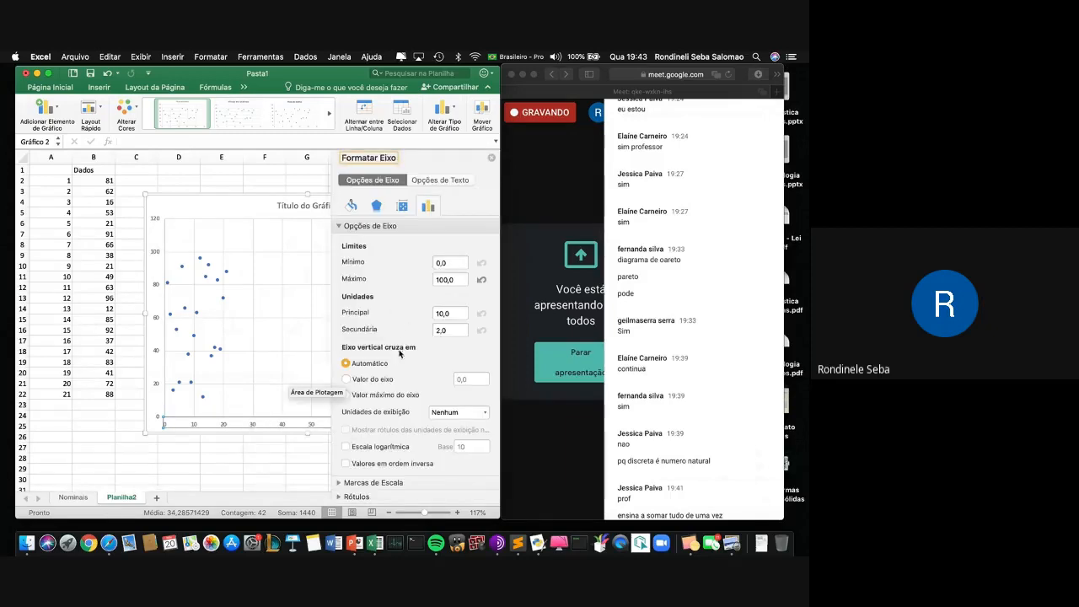
pyautogui.scroll(-2, 399, 380)
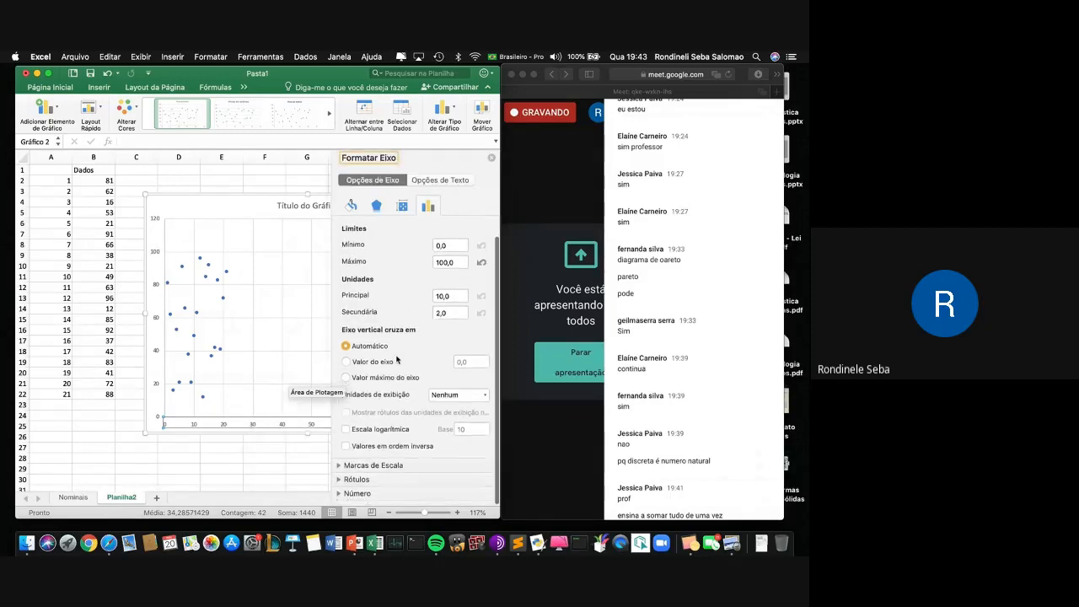
pyautogui.click(158, 253)
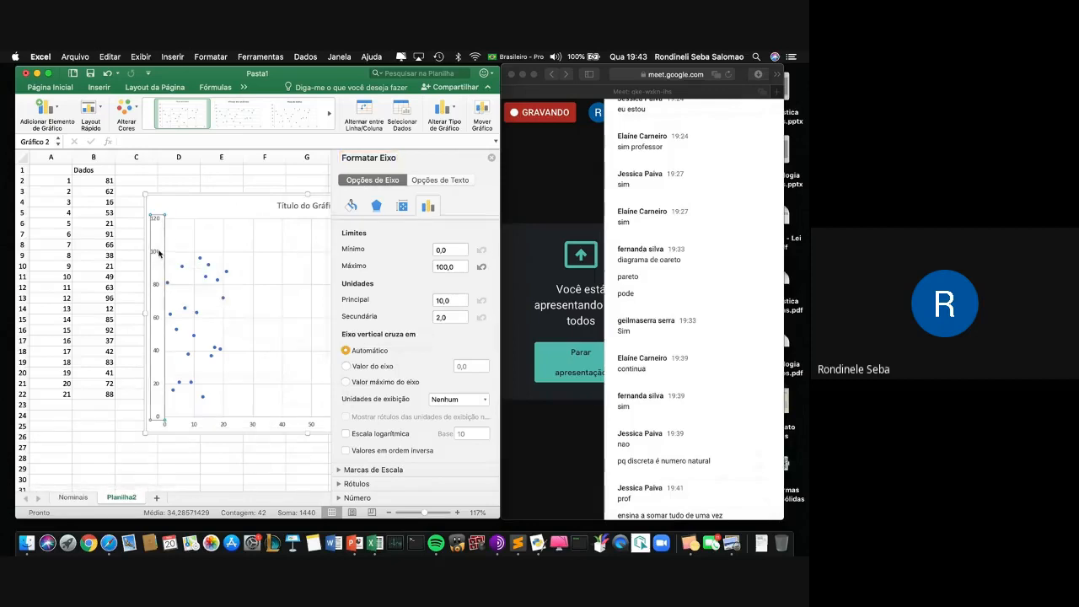
pyautogui.click(456, 267)
pyautogui.write('2509')
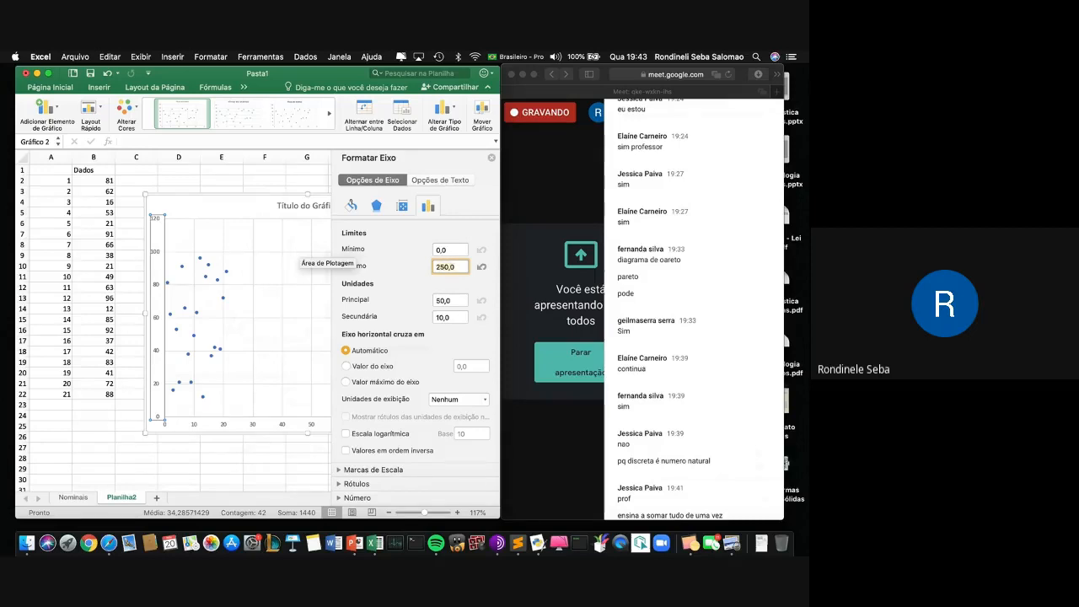
pyautogui.press('Return')
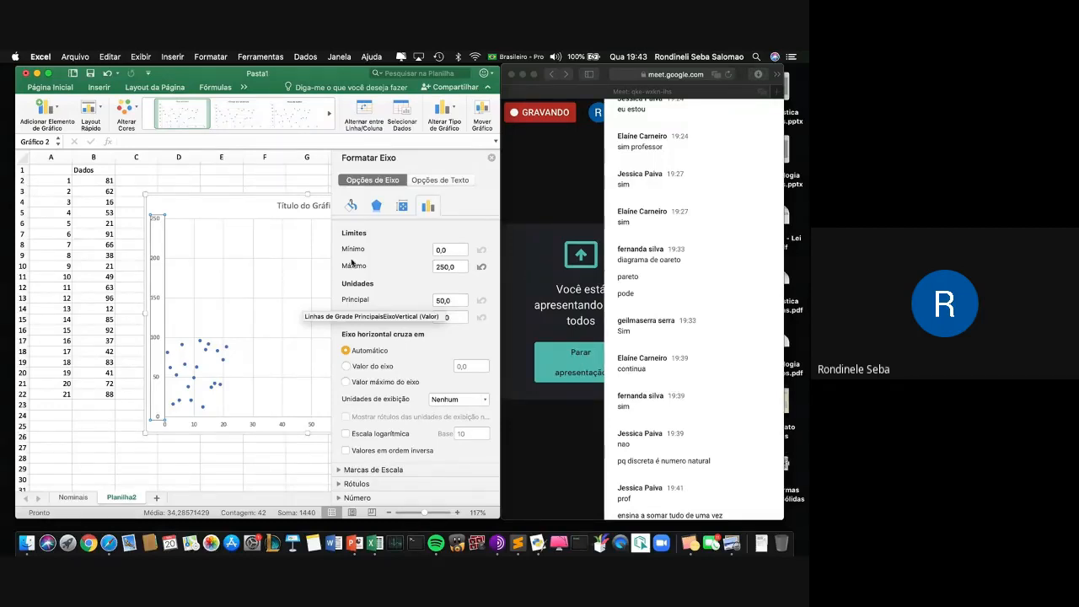
pyautogui.click(490, 158)
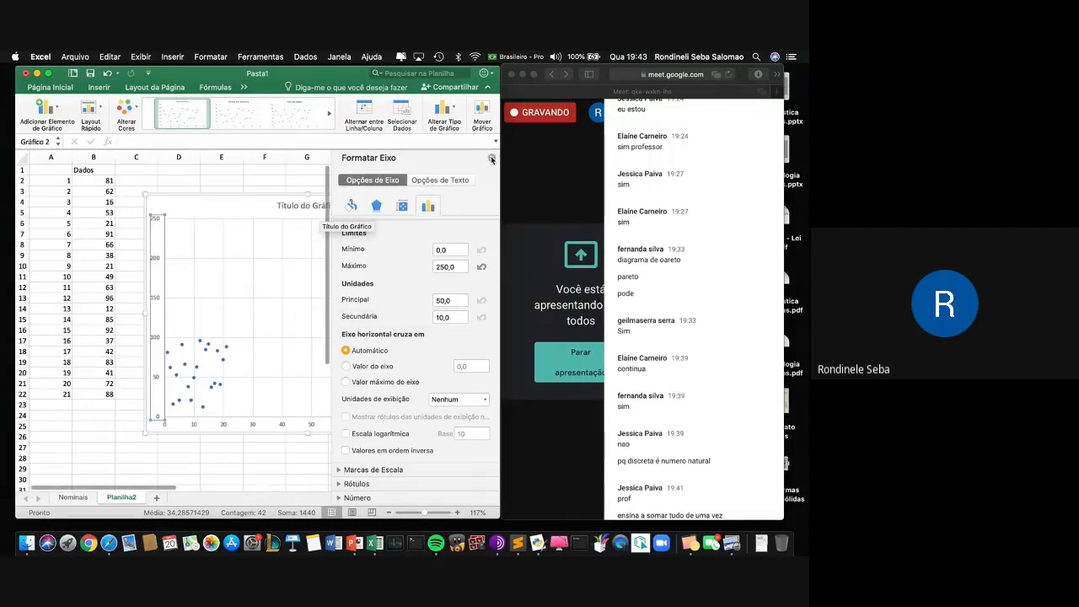
# Replace the scatter chart with a 2D line chart with markers for A2:B22, and remove its column A series.
pyautogui.click(221, 196)
pyautogui.press('Delete')
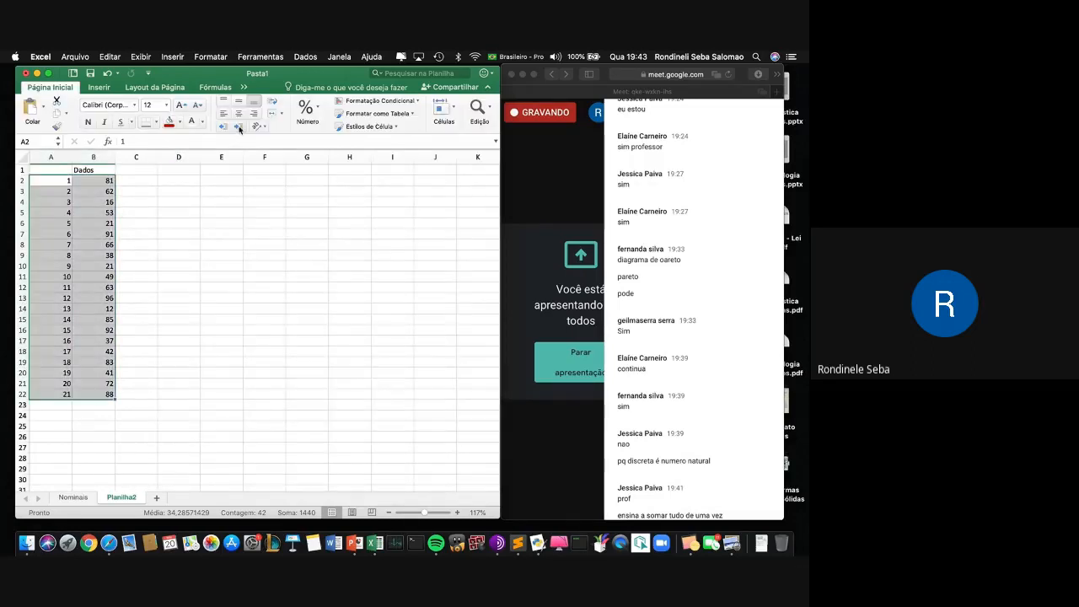
pyautogui.click(112, 89)
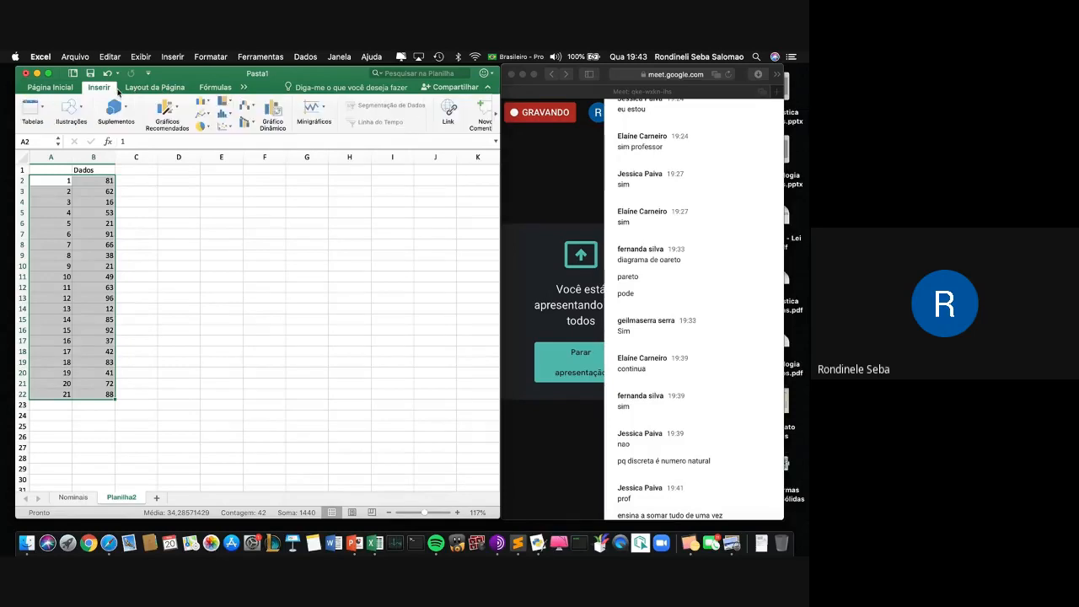
pyautogui.click(203, 114)
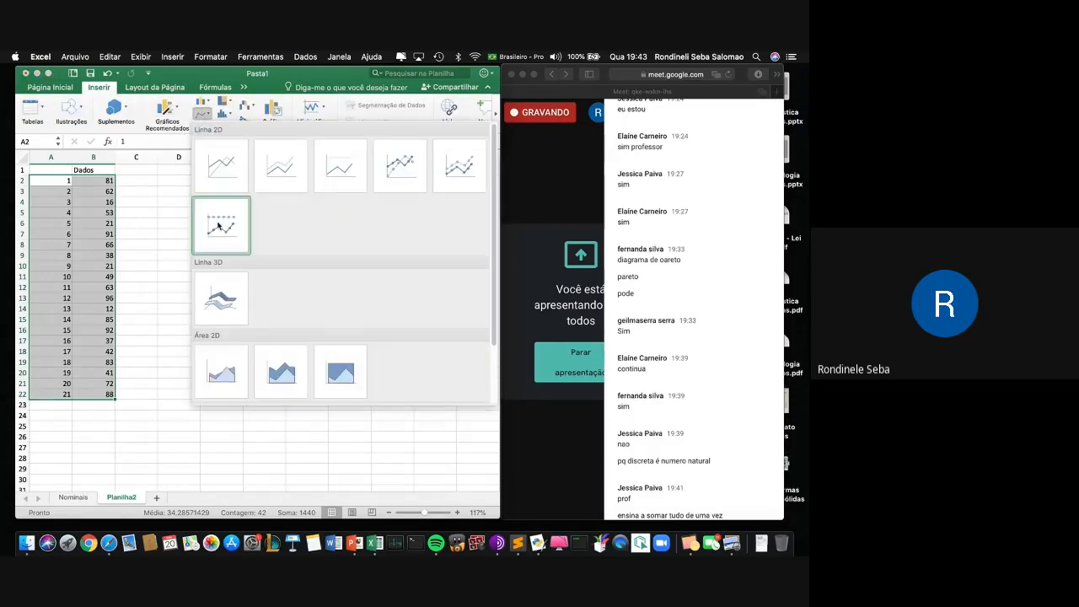
pyautogui.click(412, 178)
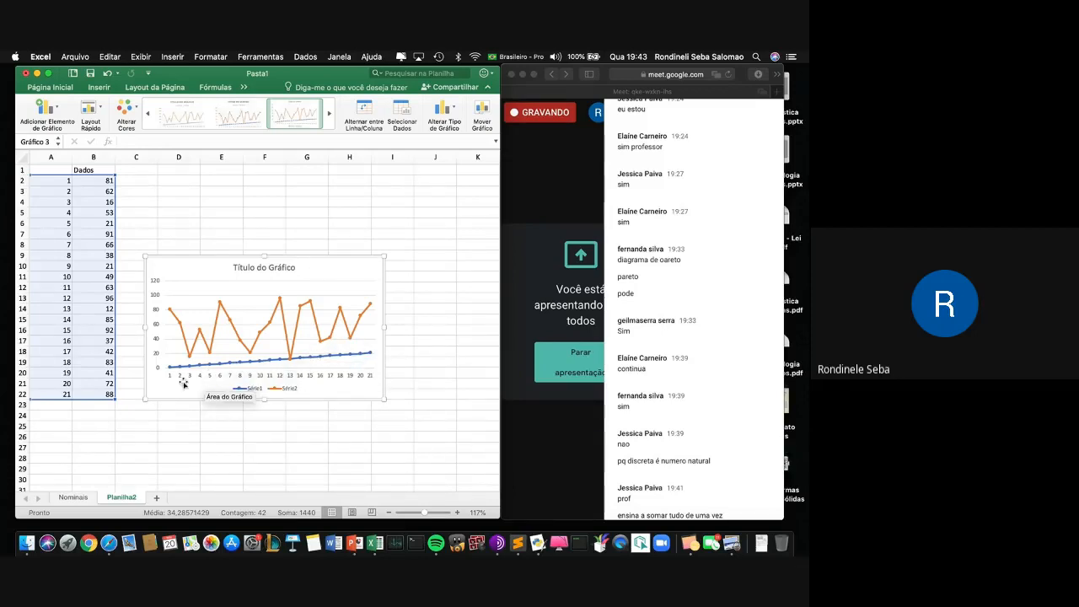
pyautogui.click(239, 363)
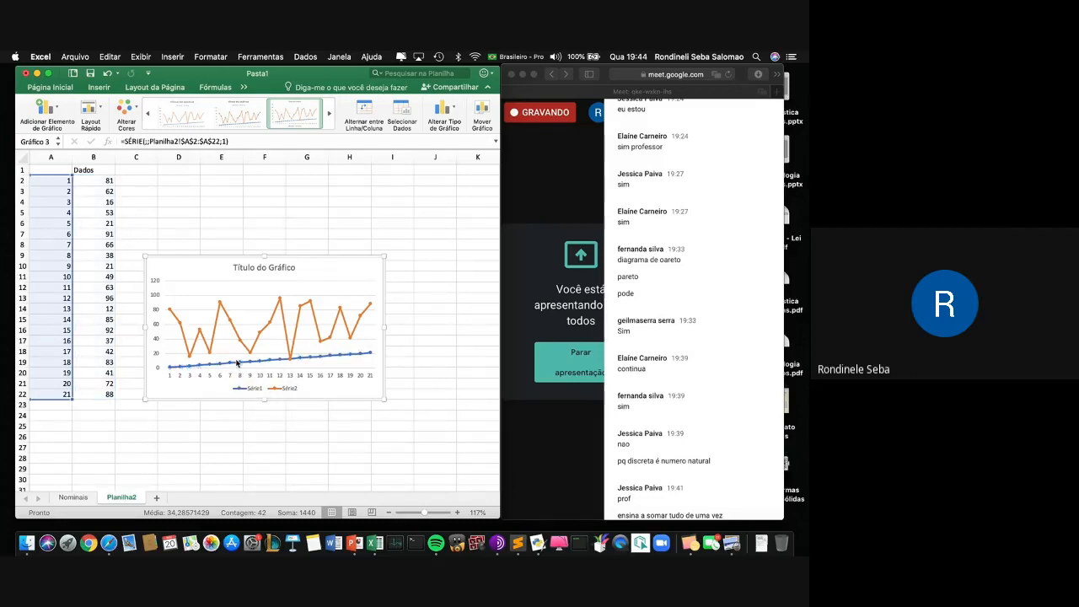
pyautogui.press('Delete')
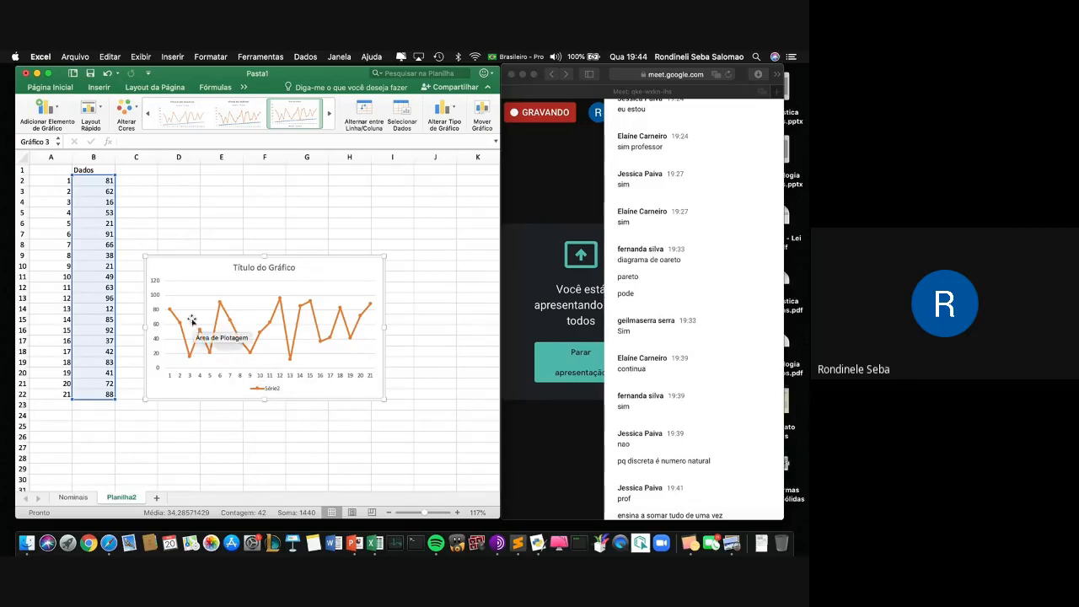
# Enter "s" in cell C3 and replace it with "d" to recalculate the random values in the Dados column.
pyautogui.click(137, 188)
pyautogui.write('s')
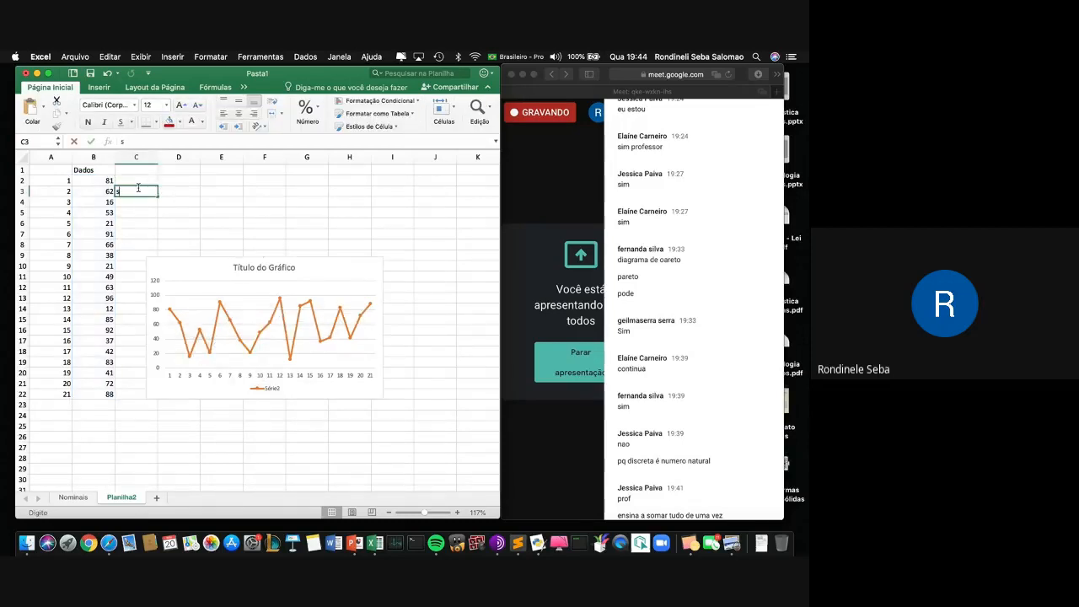
pyautogui.press('Return')
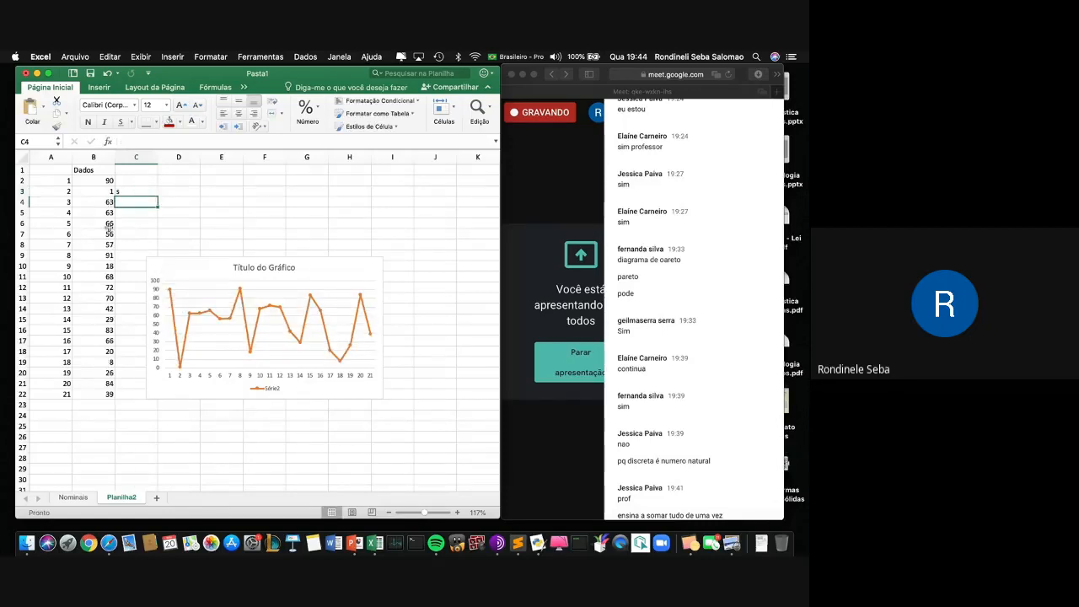
pyautogui.press('Up')
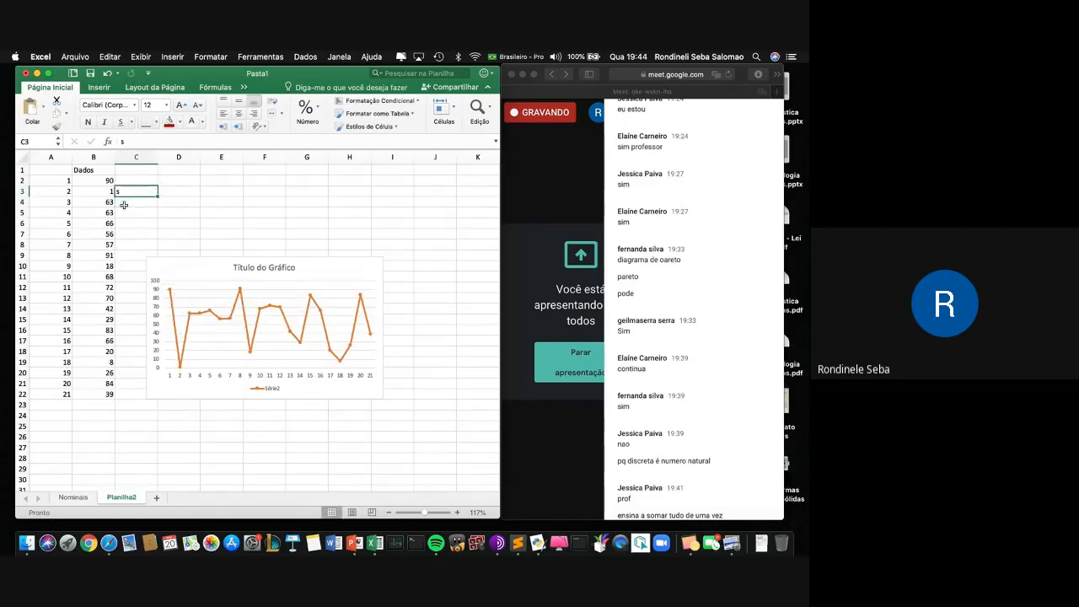
pyautogui.write('d')
pyautogui.press('Return')
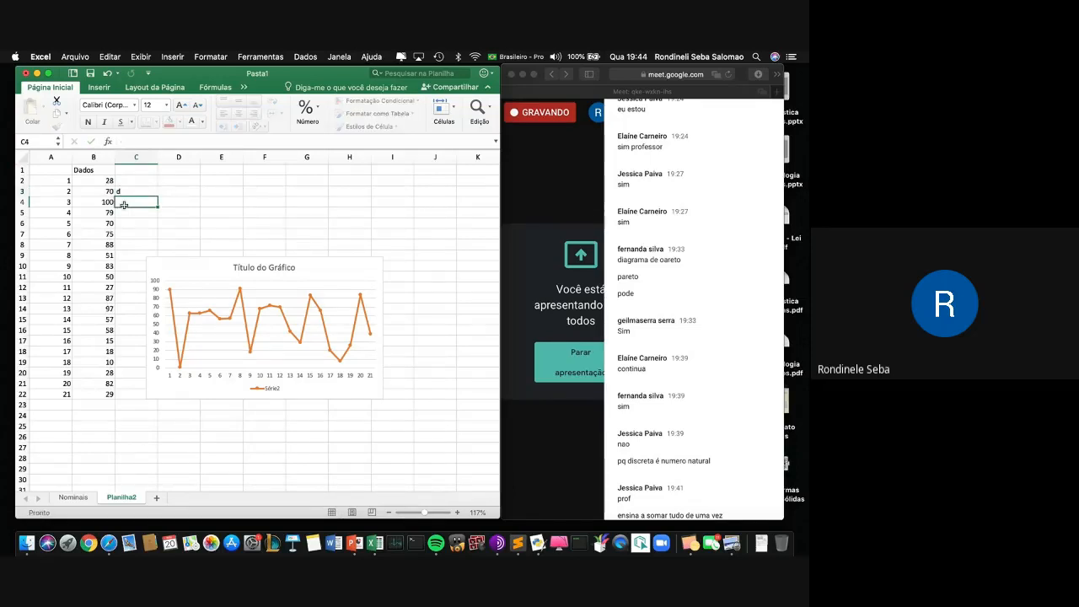
# Copy cell C3 and paste it over itself repeatedly to keep regenerating the random Dados values.
pyautogui.press('super+c')
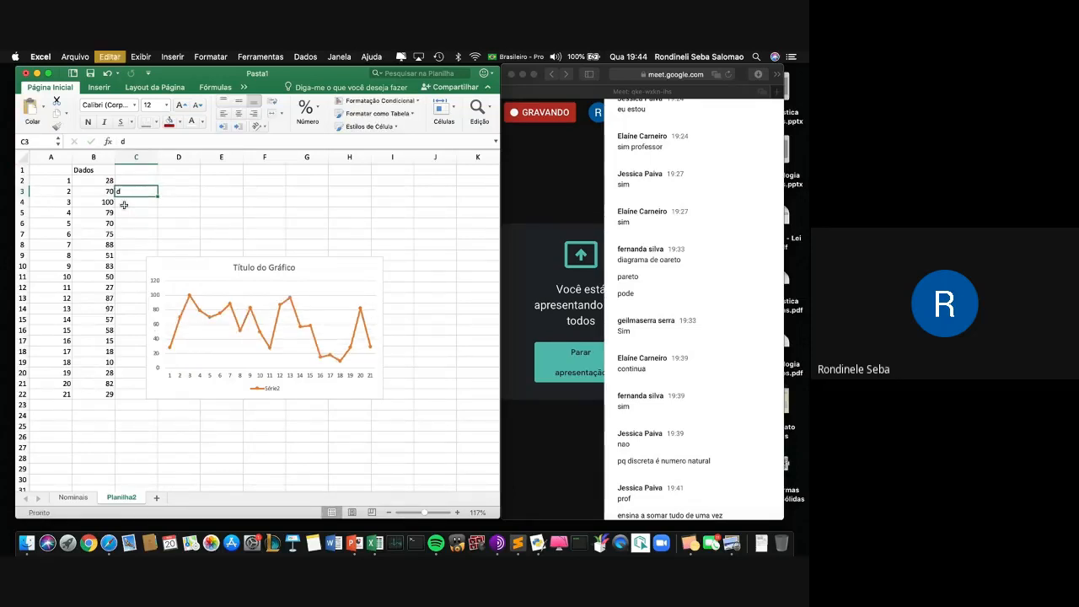
pyautogui.press('super+v')
pyautogui.press('super+v')
pyautogui.press('super+v')
pyautogui.press('super+v')
pyautogui.press('super+v')
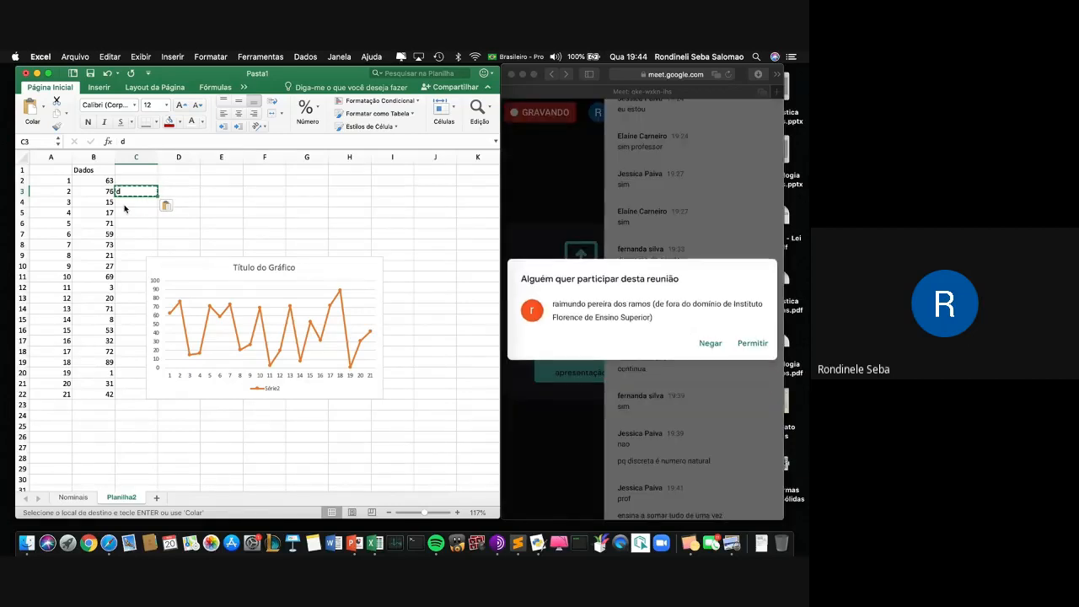
# Switch to the Google Meet window and admit the participant asking to join the meeting.
pyautogui.click(753, 348)
pyautogui.click(753, 345)
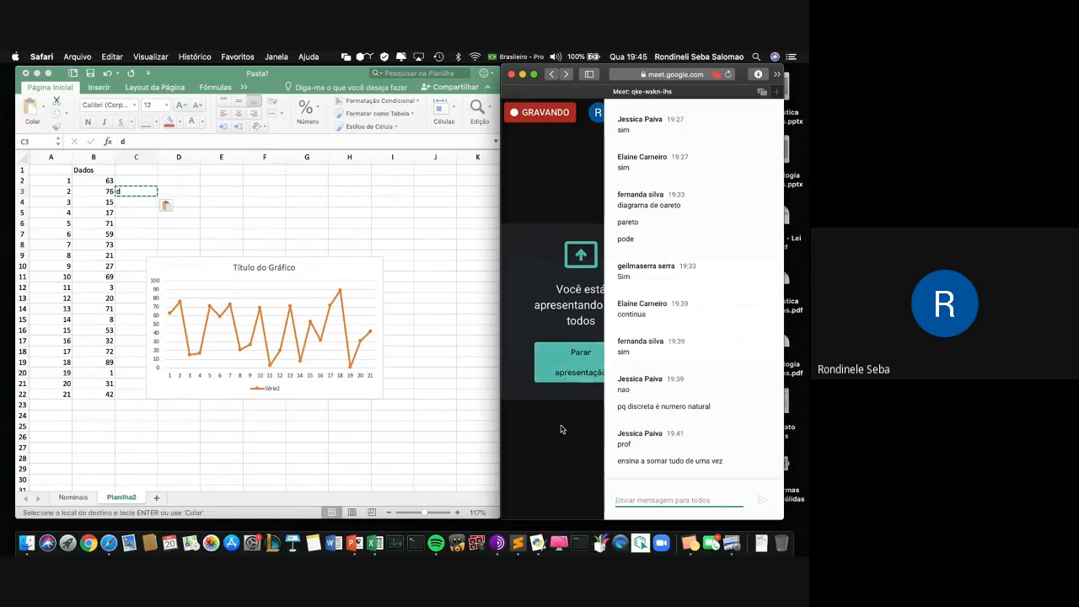
# Back in Excel, replace the line chart with a recommended clustered column chart for A2:B22 and widen it into column K.
pyautogui.click(331, 276)
pyautogui.click(332, 275)
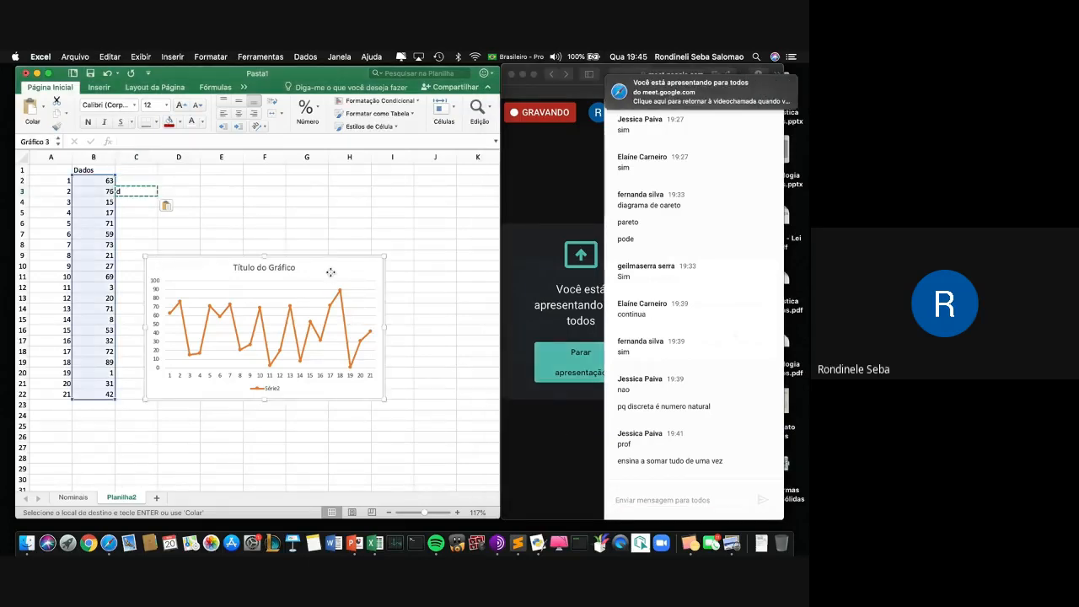
pyautogui.press('Delete')
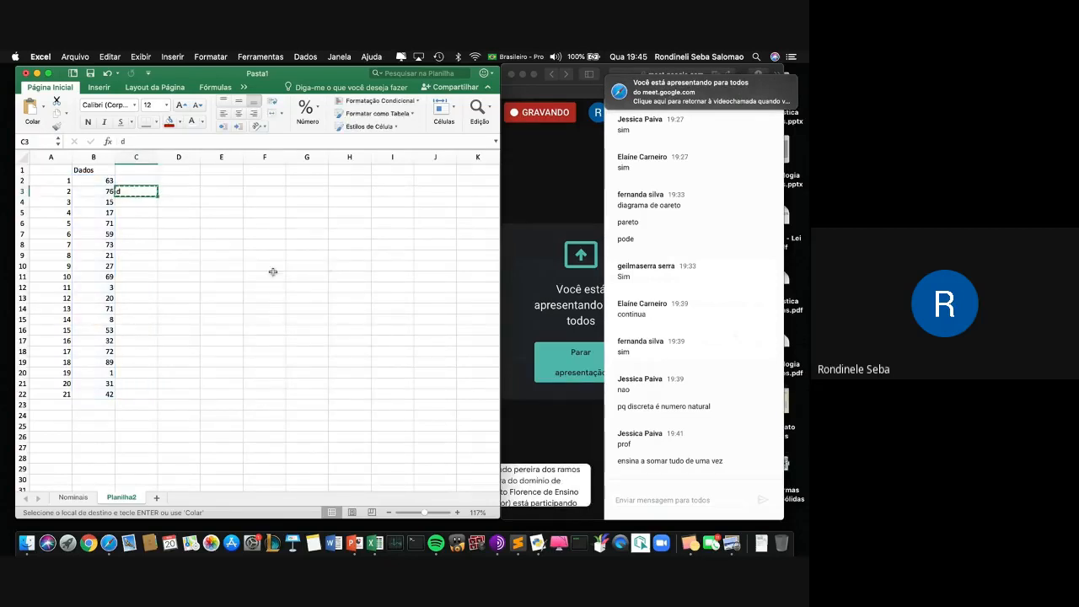
pyautogui.moveTo(58, 180); pyautogui.dragTo(108, 394)
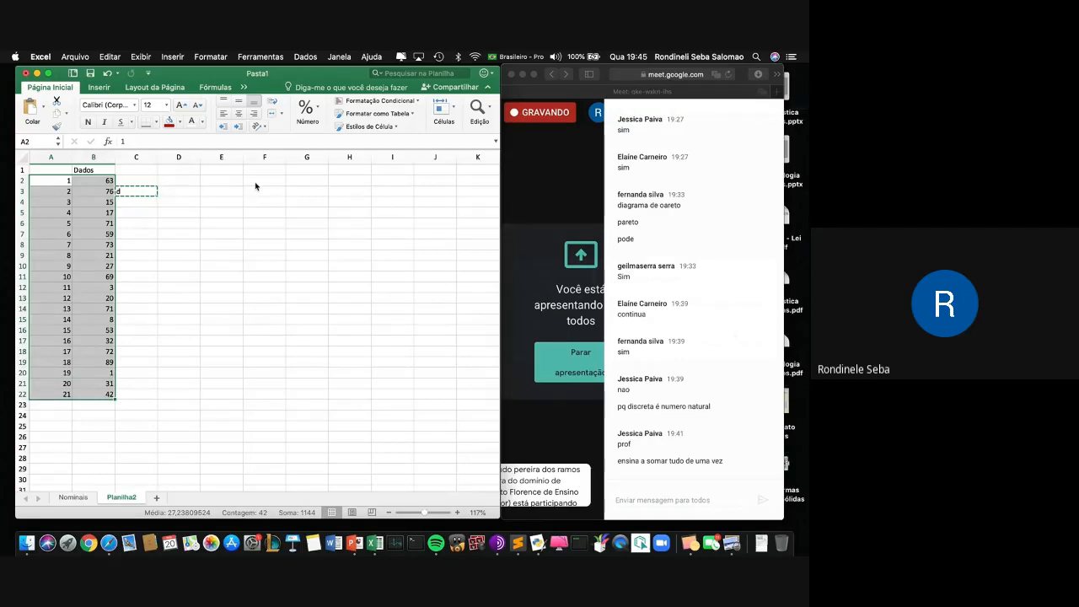
pyautogui.click(101, 87)
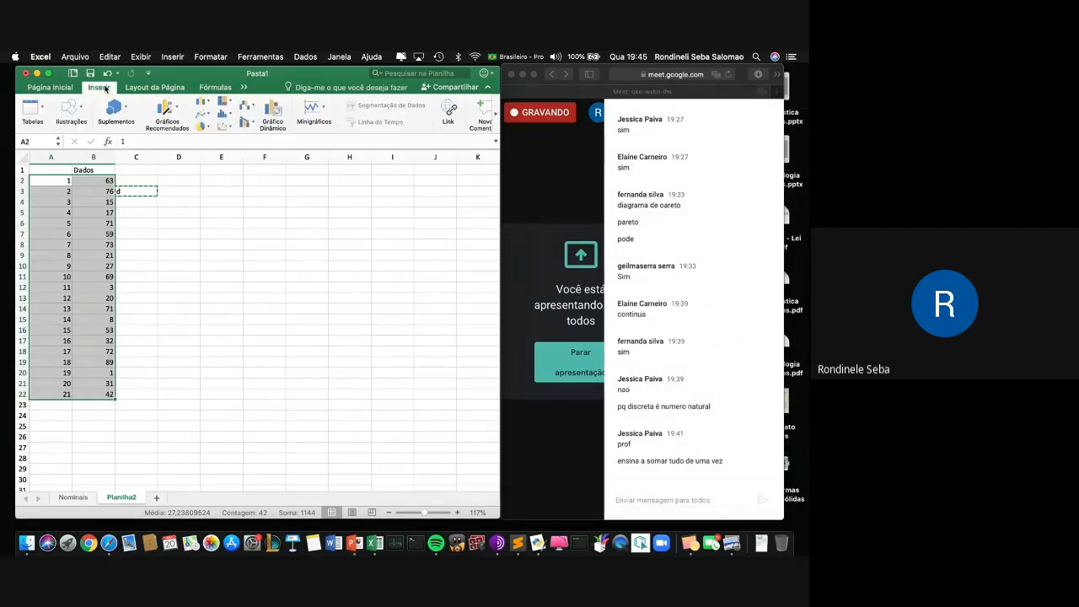
pyautogui.click(176, 112)
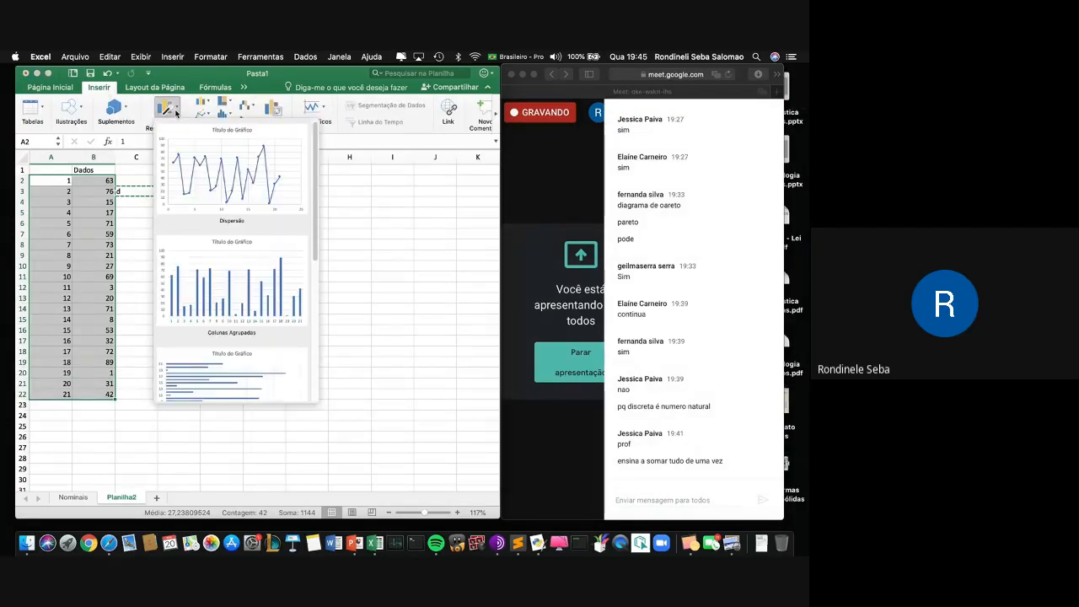
pyautogui.click(211, 292)
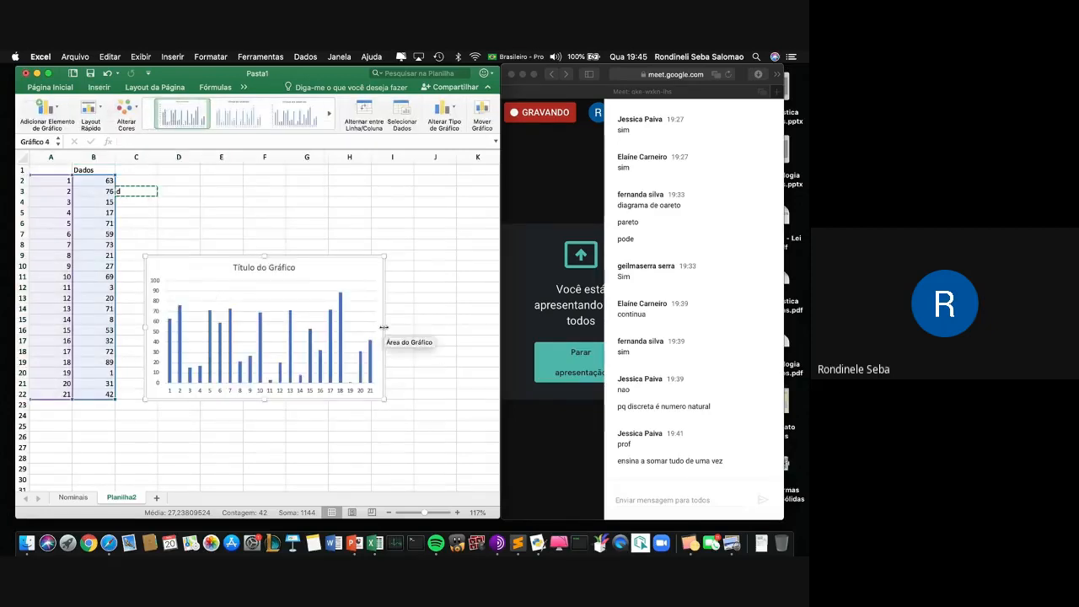
pyautogui.moveTo(385, 327); pyautogui.dragTo(489, 329)
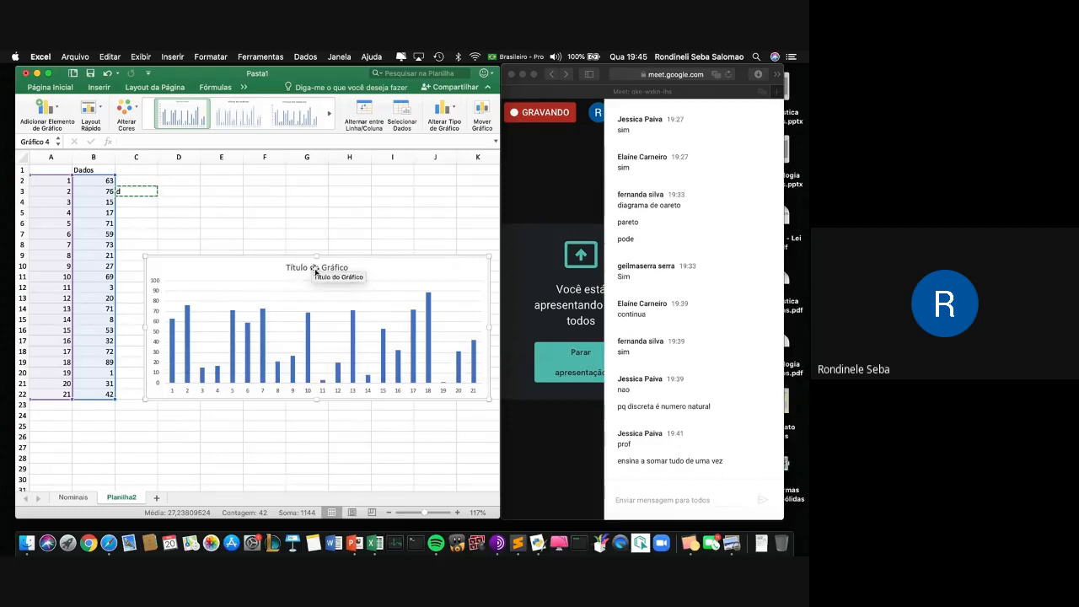
# Apply the chart style with a solid blue background to the column chart and move the chart up to row 2.
pyautogui.click(239, 115)
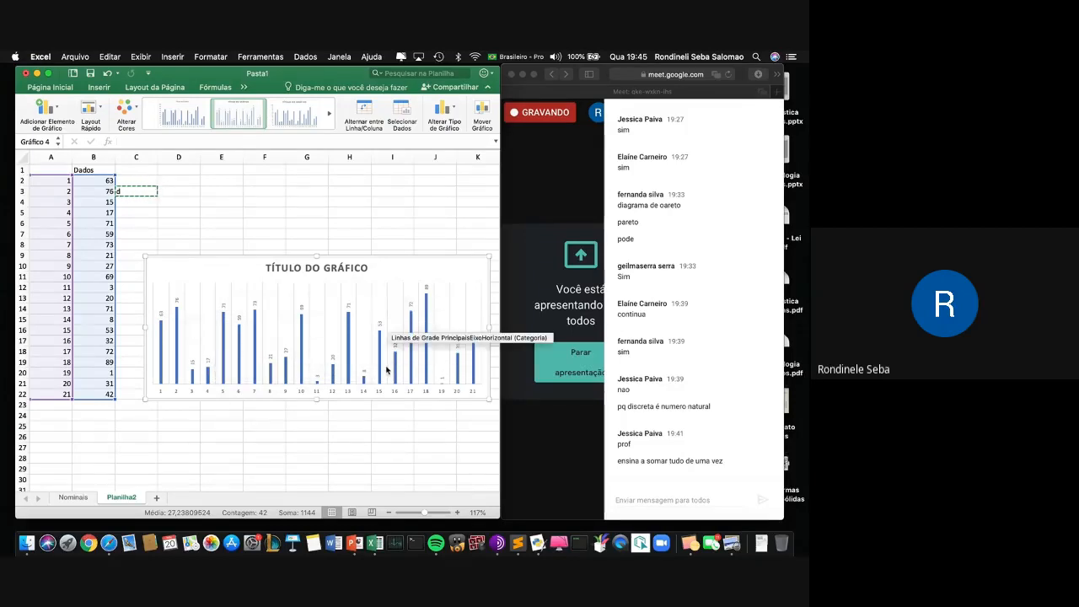
pyautogui.click(328, 119)
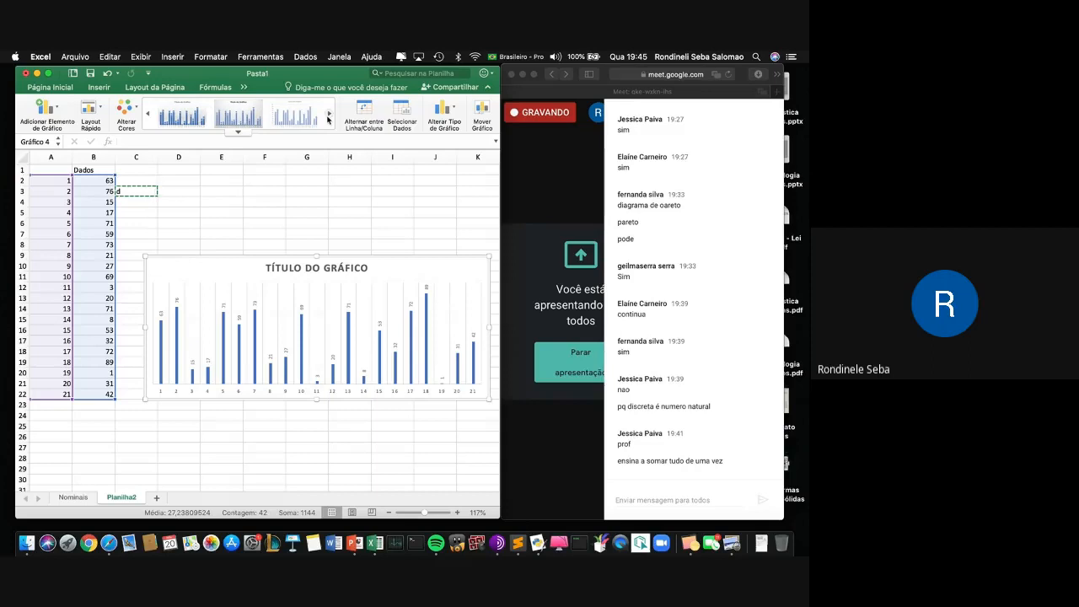
pyautogui.click(237, 133)
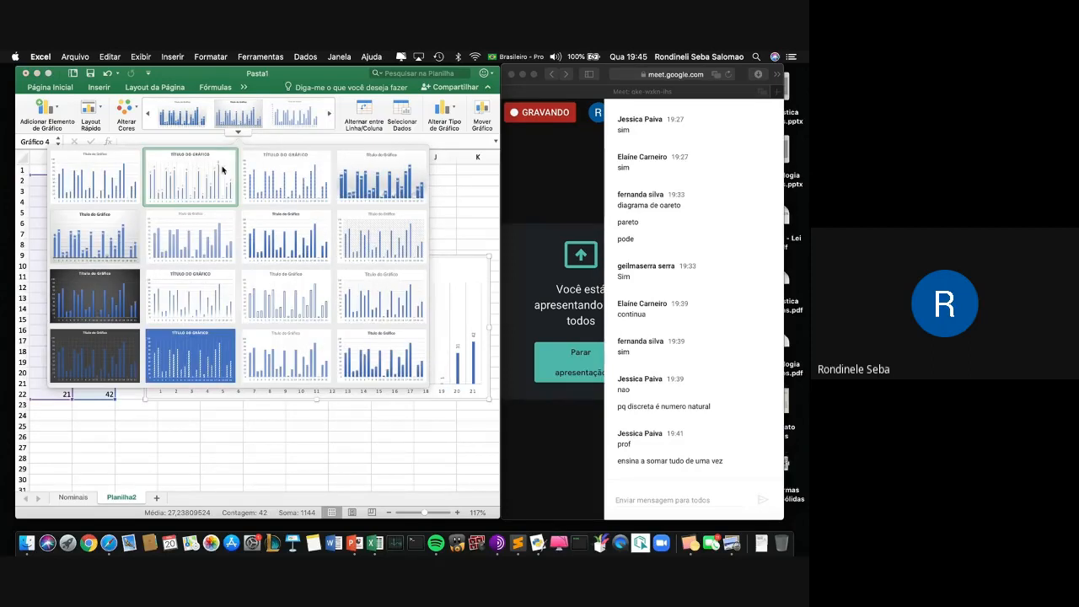
pyautogui.click(192, 346)
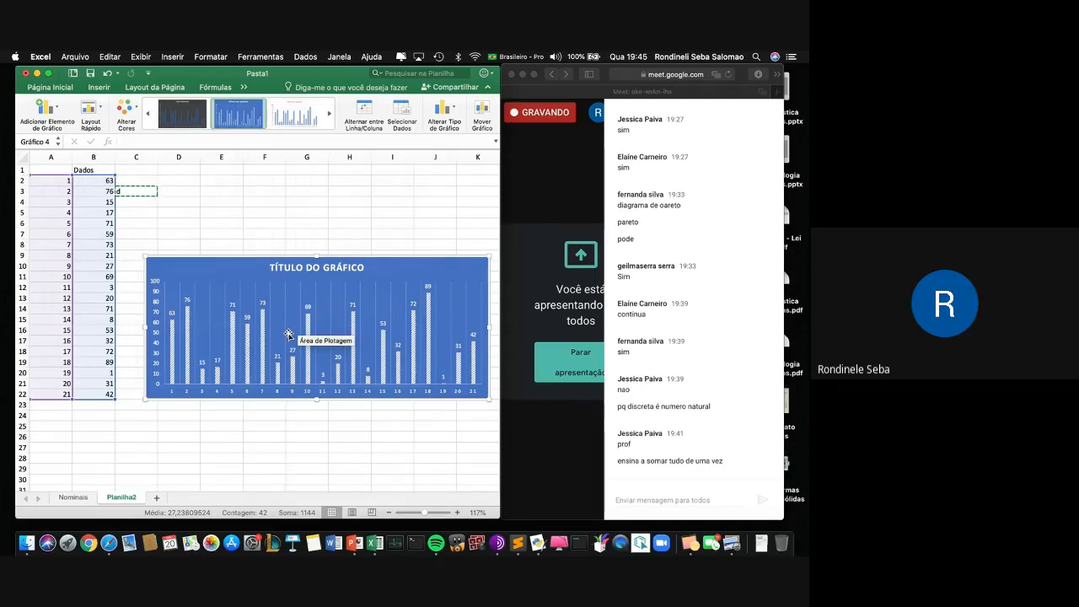
pyautogui.moveTo(271, 257); pyautogui.dragTo(271, 184)
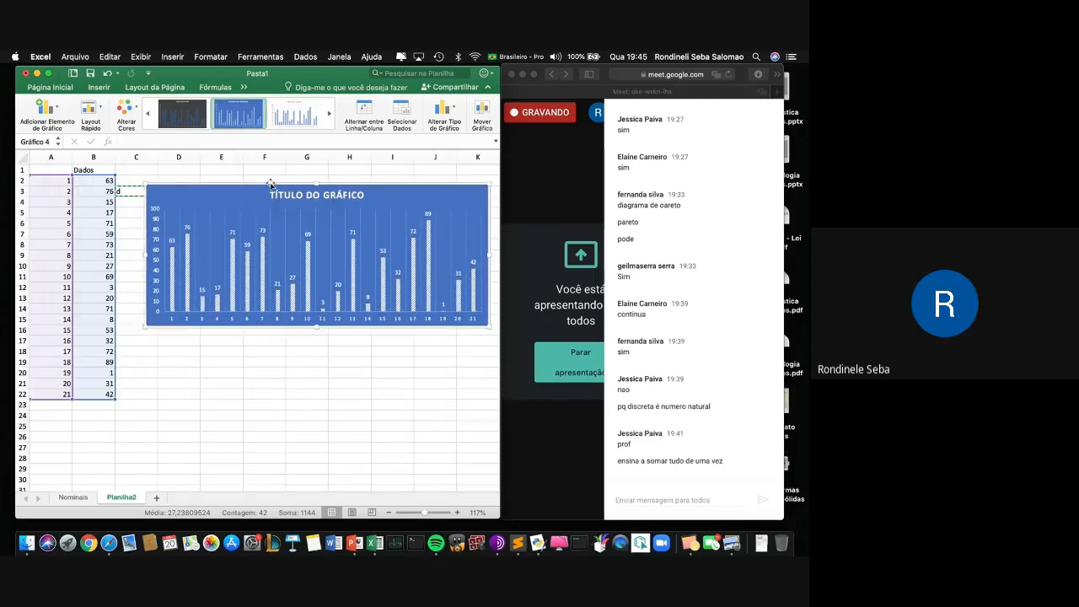
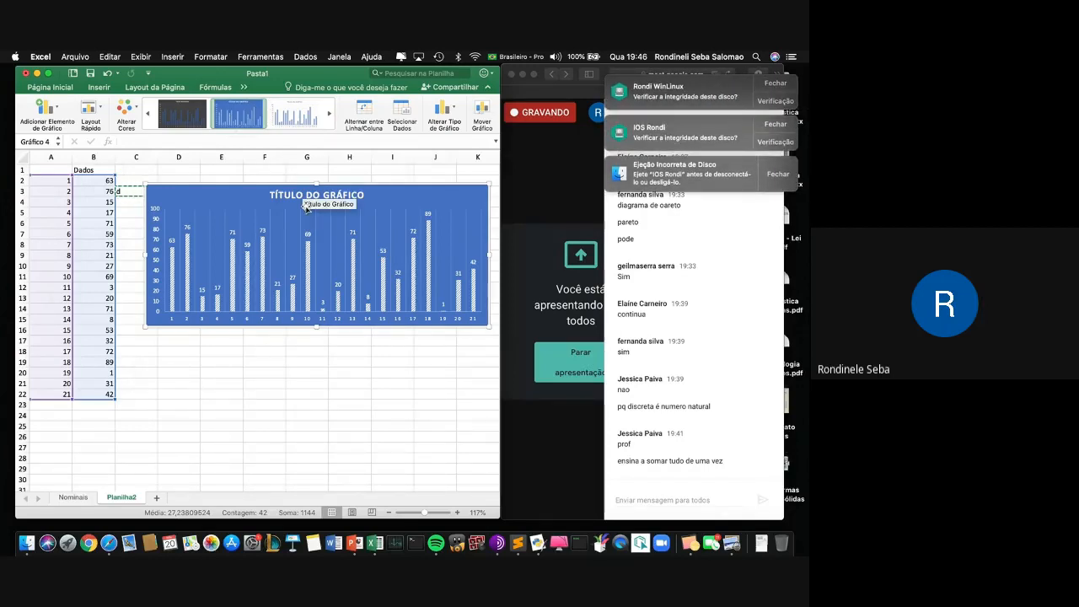
# Dismiss the system notifications about checking the disks' integrity and the improper disk ejection.
pyautogui.click(774, 125)
pyautogui.click(775, 82)
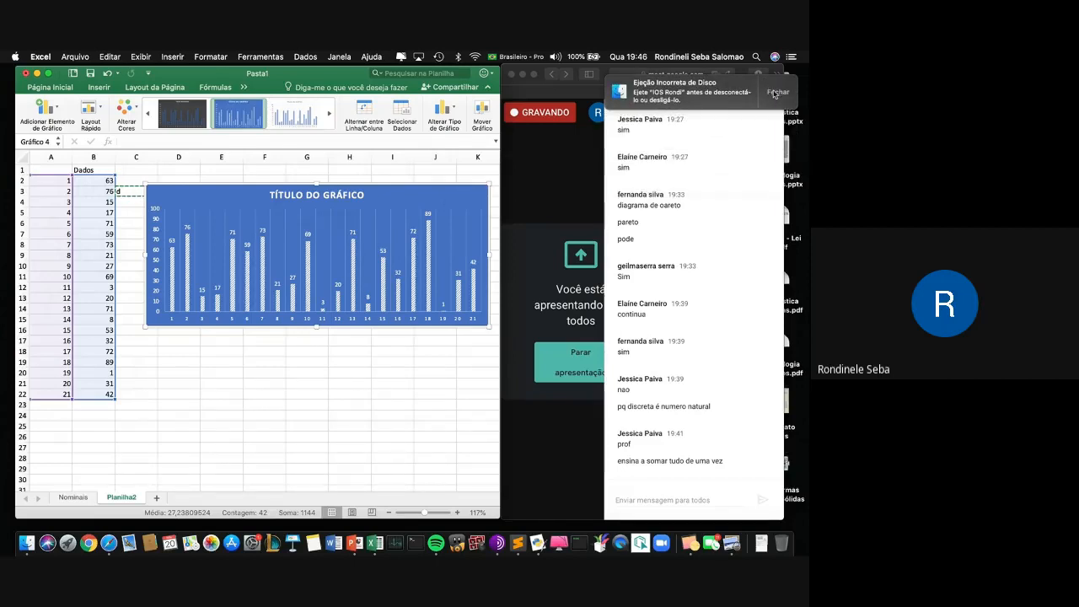
pyautogui.click(775, 92)
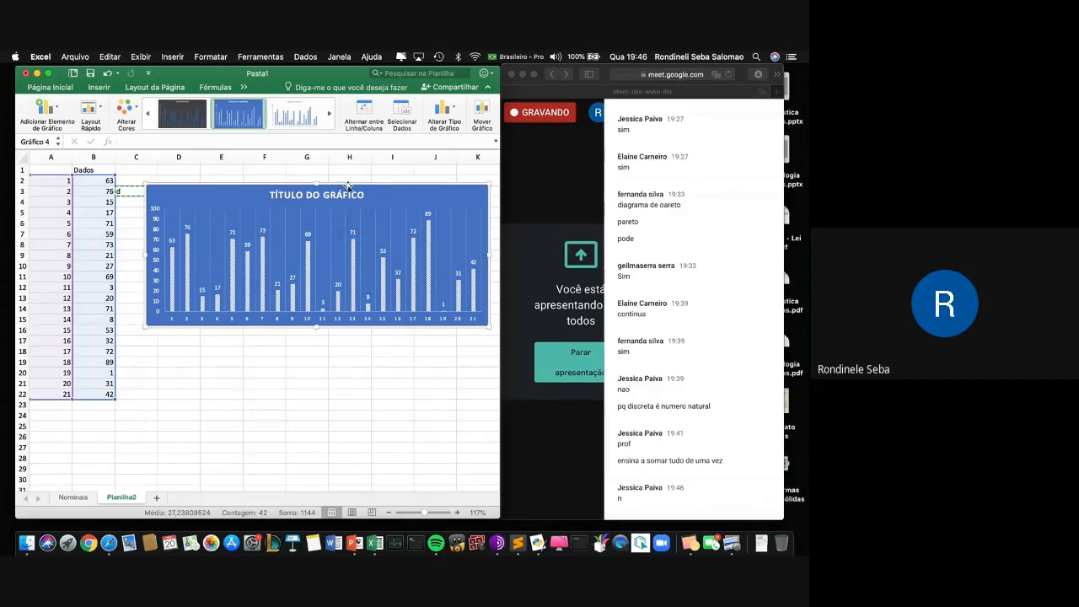
# Delete the blue column chart from the Planilha2 sheet.
pyautogui.click(348, 187)
pyautogui.press('Delete')
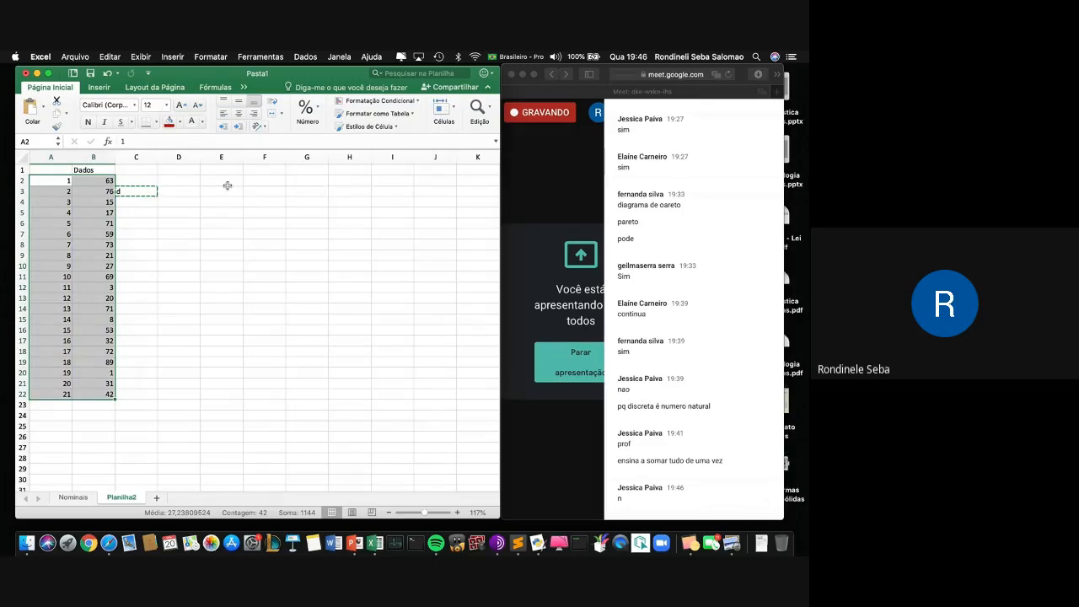
# Review the recommended chart types for A2:B22, from scatter through Pareto.
pyautogui.click(100, 88)
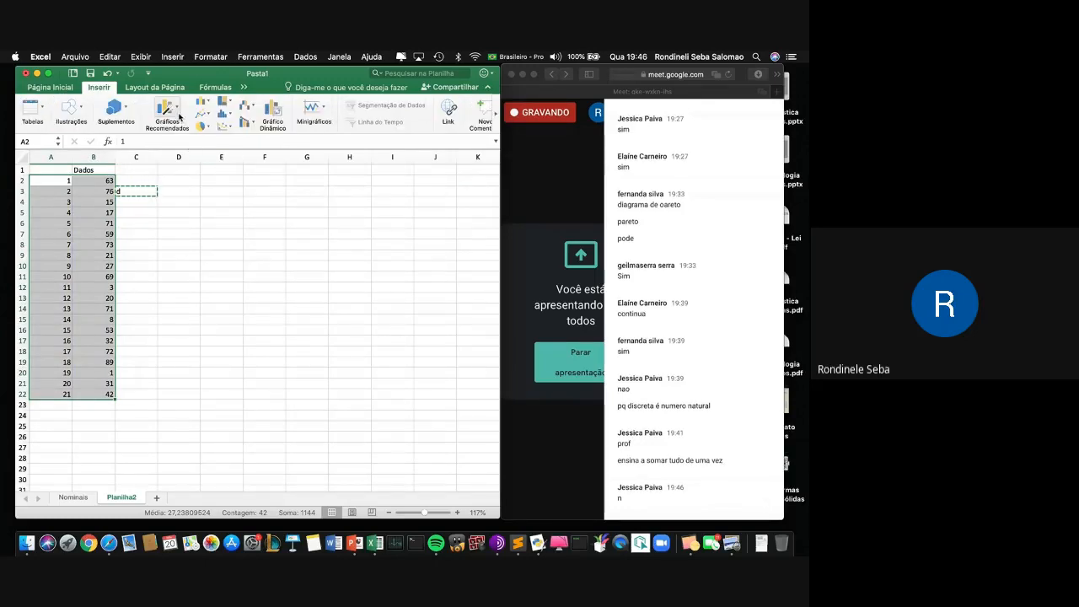
pyautogui.click(179, 117)
pyautogui.scroll(-5, 224, 236)
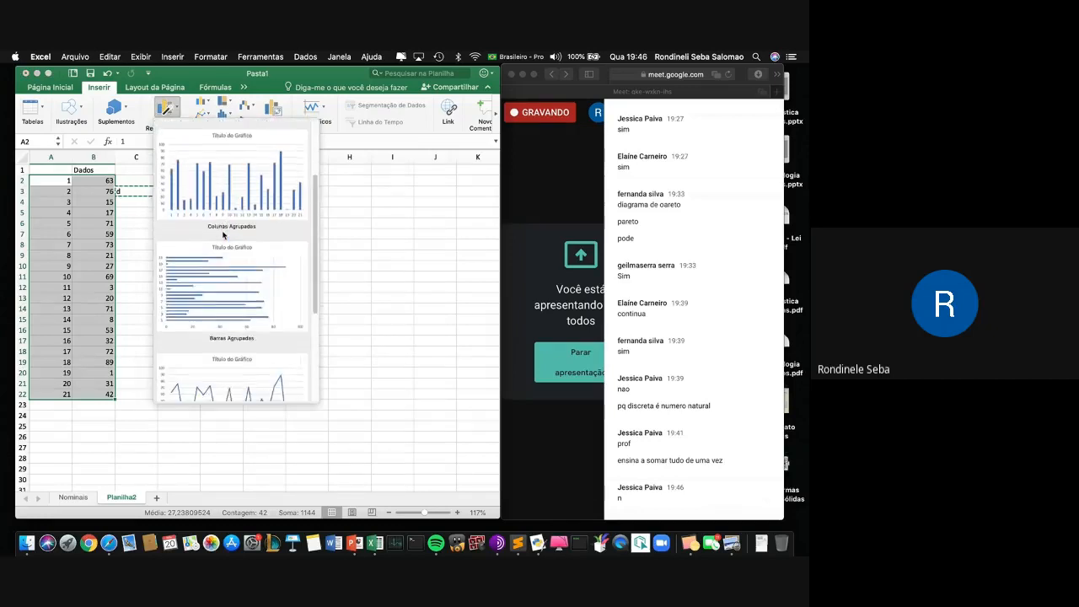
pyautogui.scroll(-3, 223, 235)
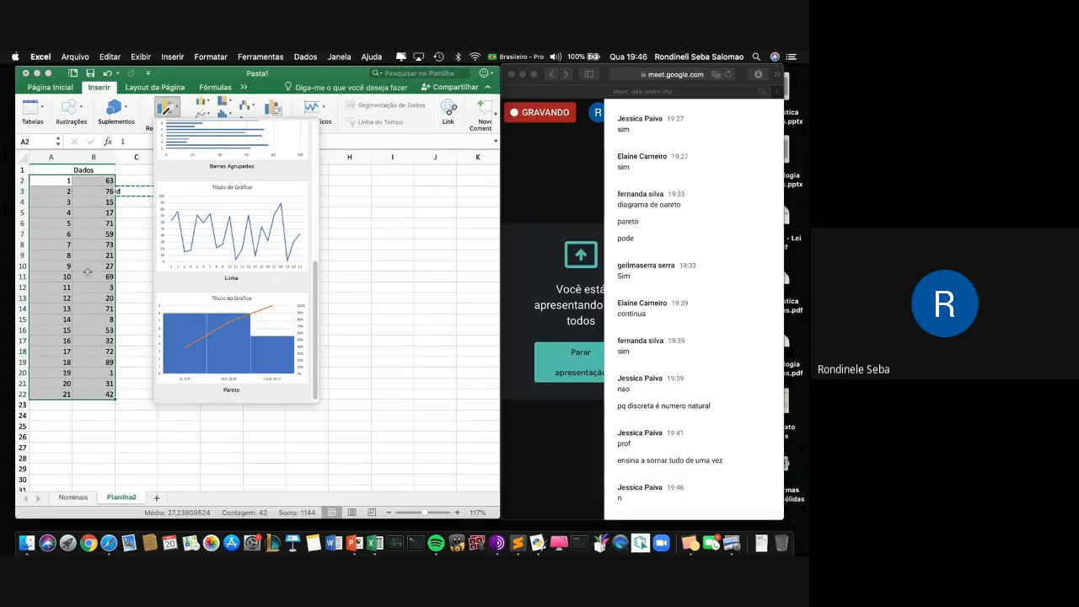
pyautogui.scroll(4, 186, 263)
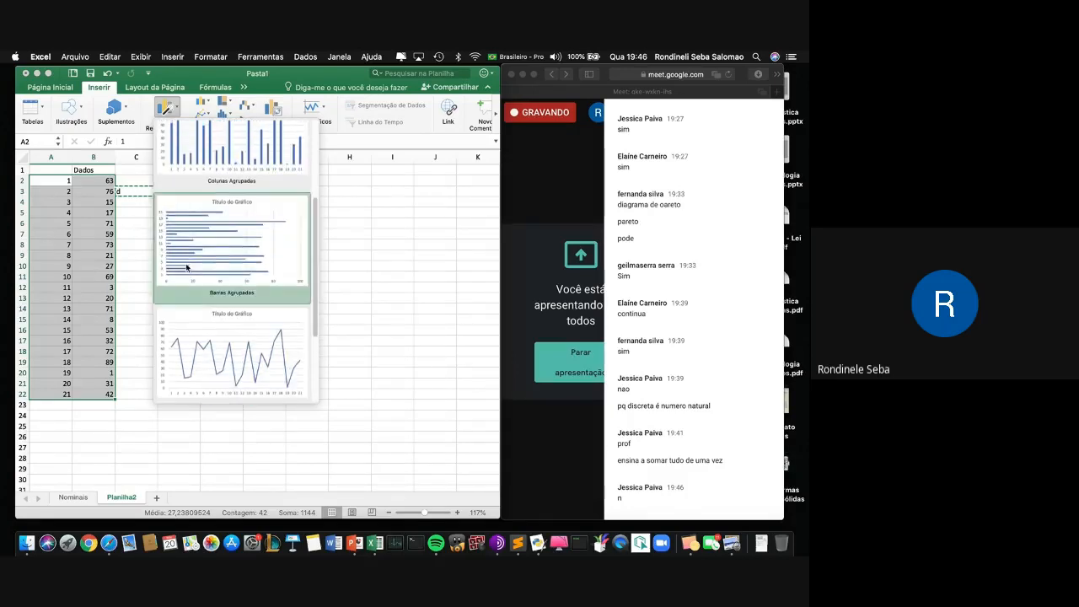
pyautogui.scroll(4, 186, 267)
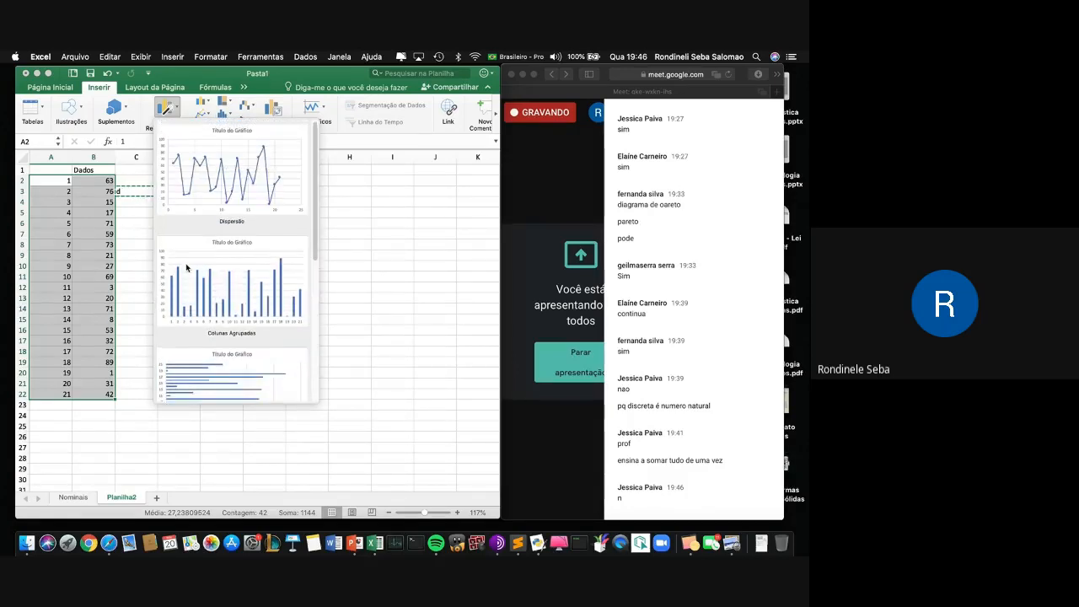
pyautogui.click(78, 502)
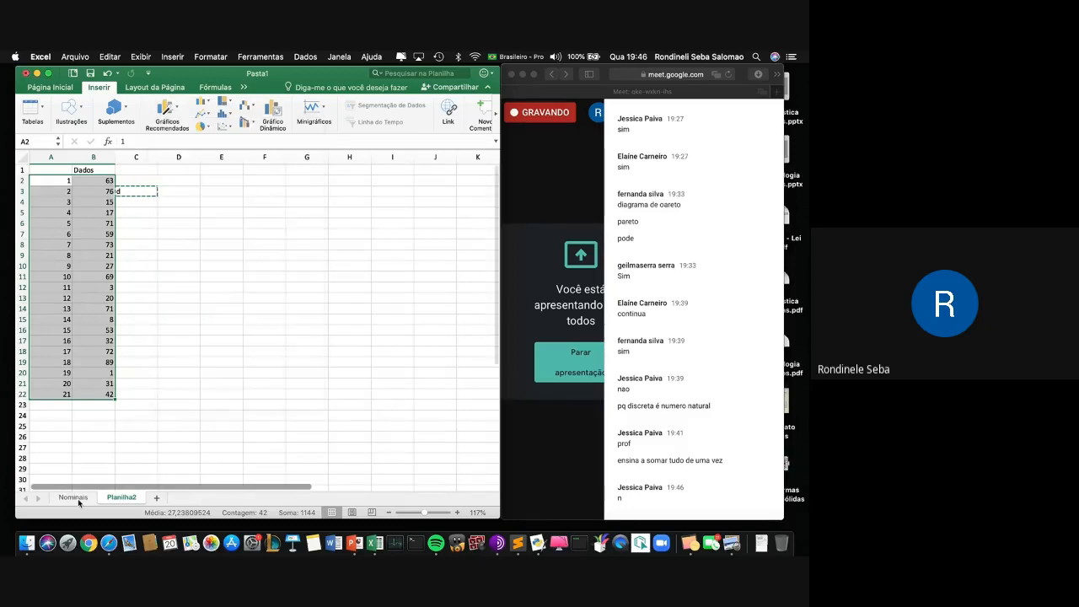
# Delete the scatter chart from the Nominais sheet.
pyautogui.click(79, 502)
pyautogui.click(102, 257)
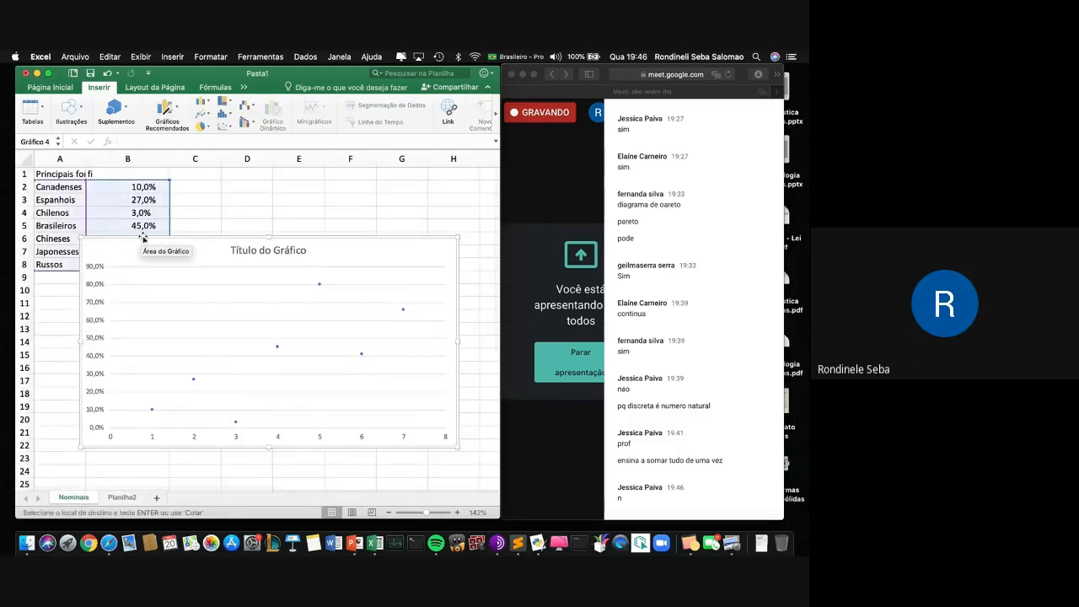
pyautogui.press('BackSpace')
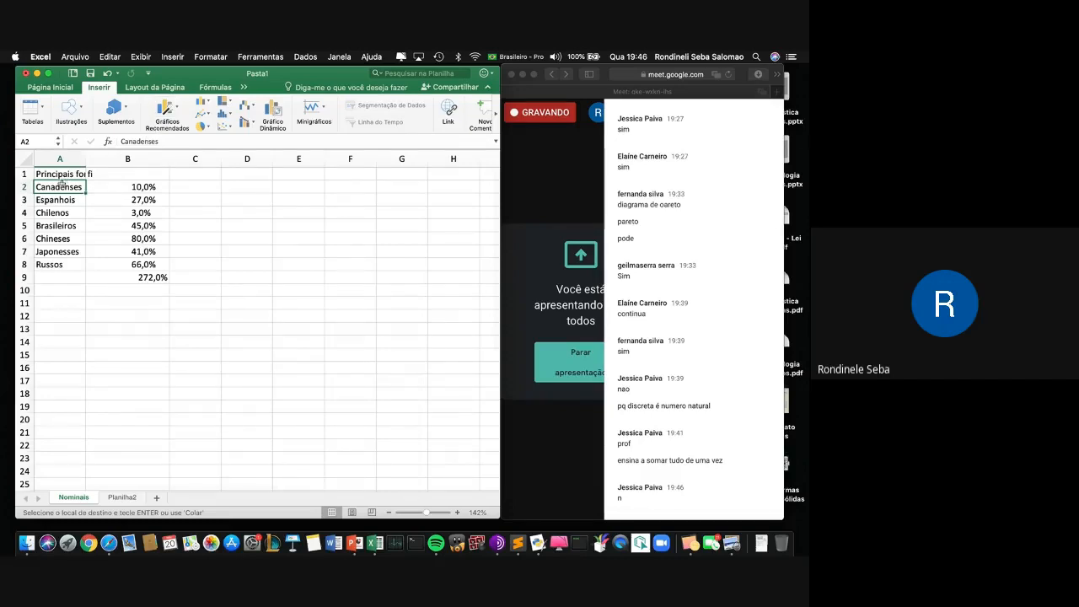
# Examine the recommended chart types for the nationality data in A2:B8, including bar, pie and Pareto.
pyautogui.moveTo(80, 188); pyautogui.dragTo(133, 263)
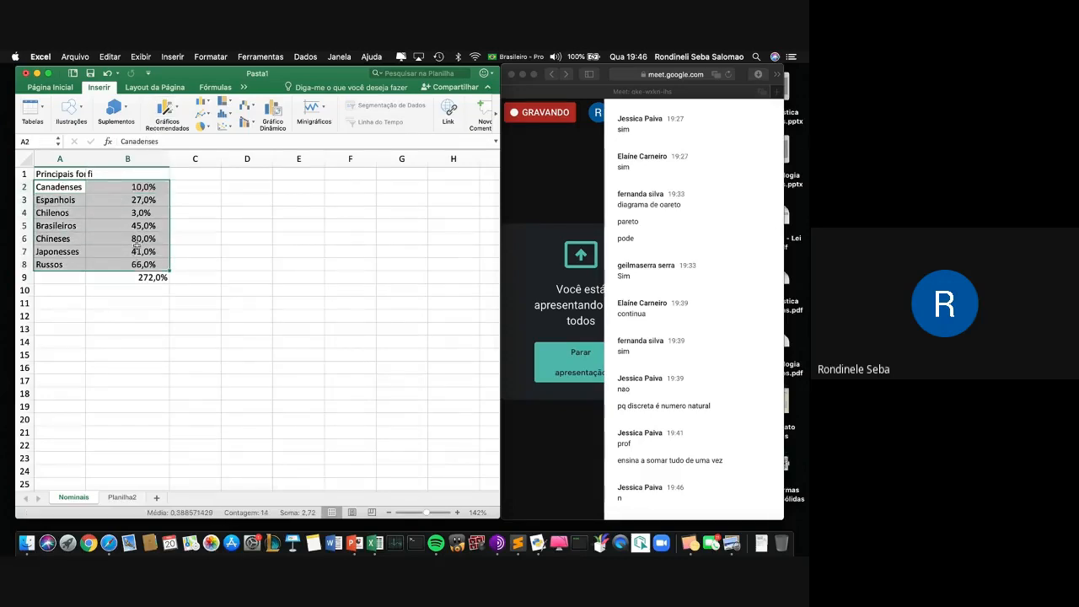
pyautogui.click(168, 108)
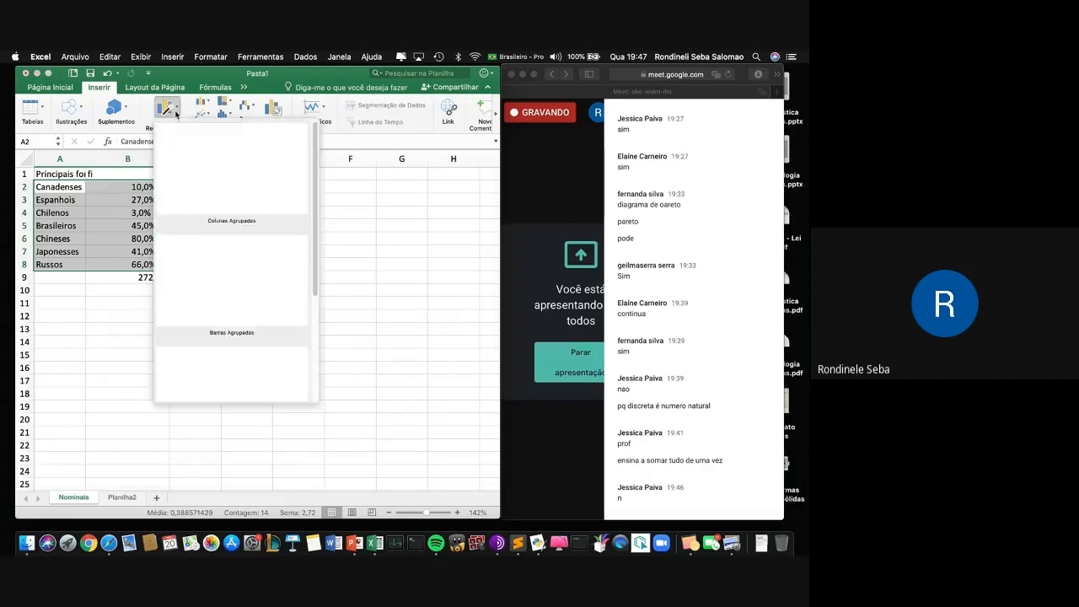
pyautogui.scroll(-5, 202, 253)
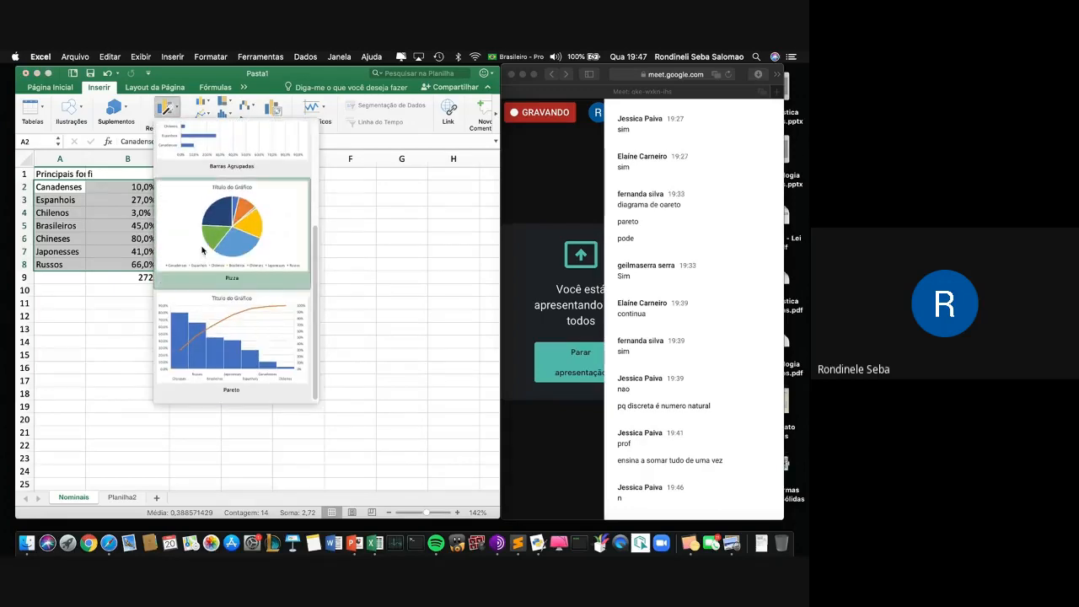
pyautogui.scroll(2, 206, 312)
pyautogui.scroll(-2, 211, 329)
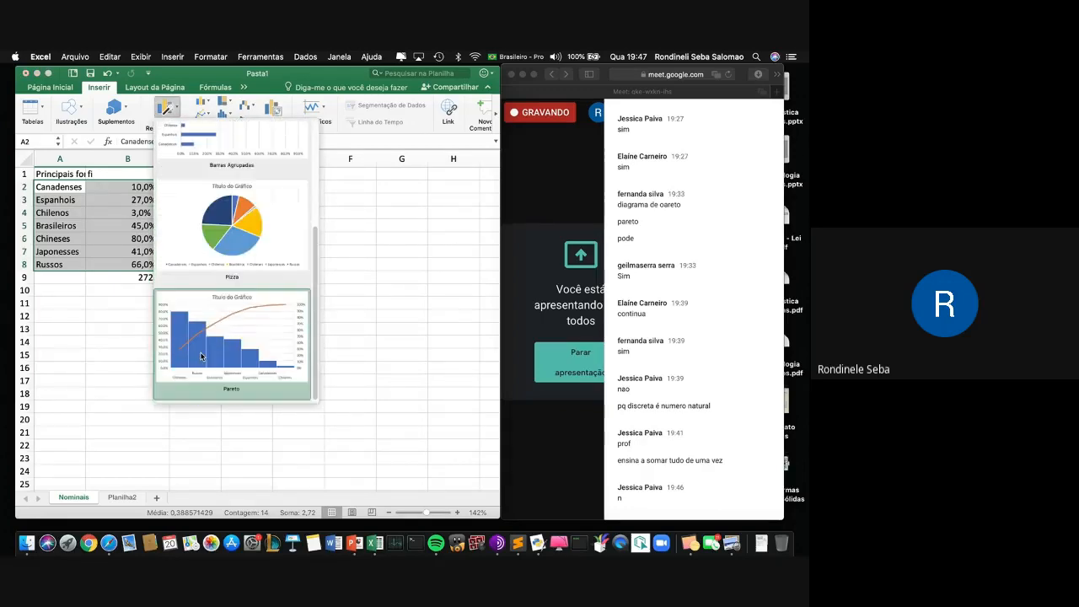
pyautogui.scroll(3, 234, 278)
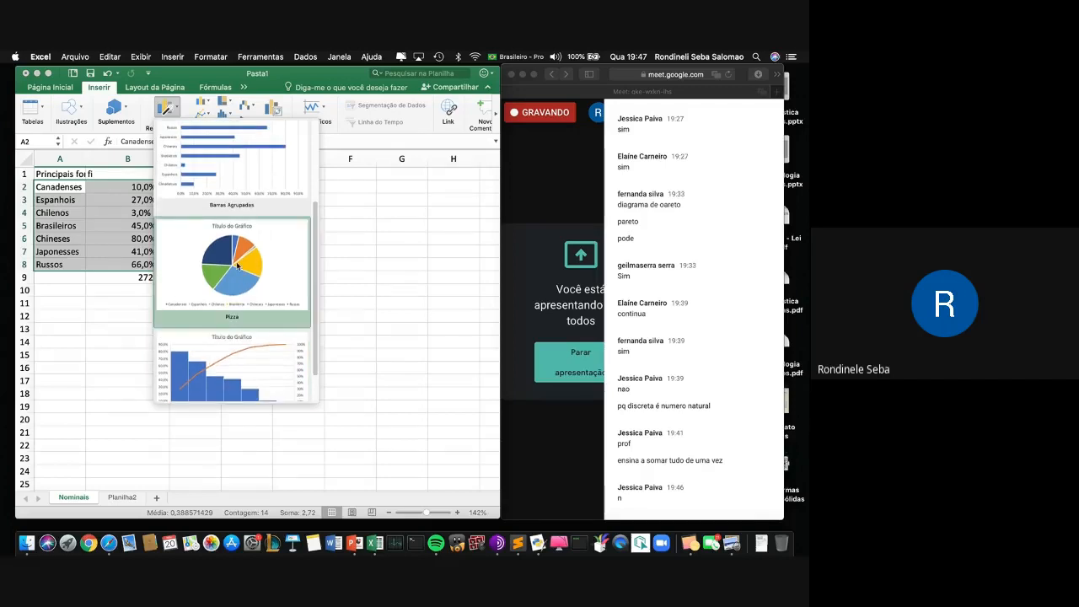
pyautogui.scroll(3, 237, 267)
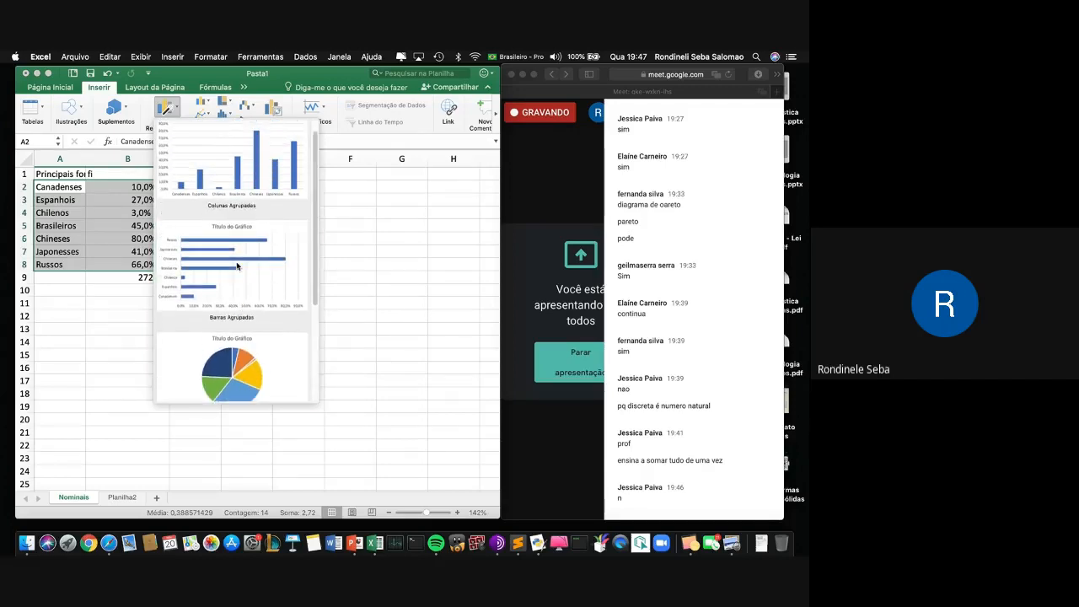
pyautogui.click(342, 219)
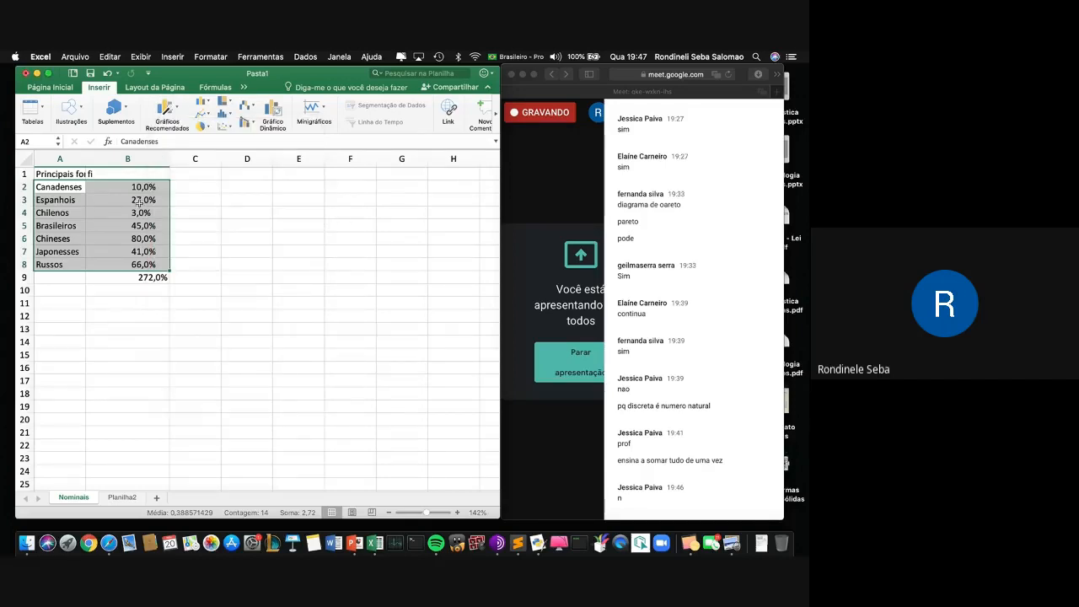
# Look at the histogram chart options on Planilha2, and close the chat in the Google Meet window.
pyautogui.click(121, 497)
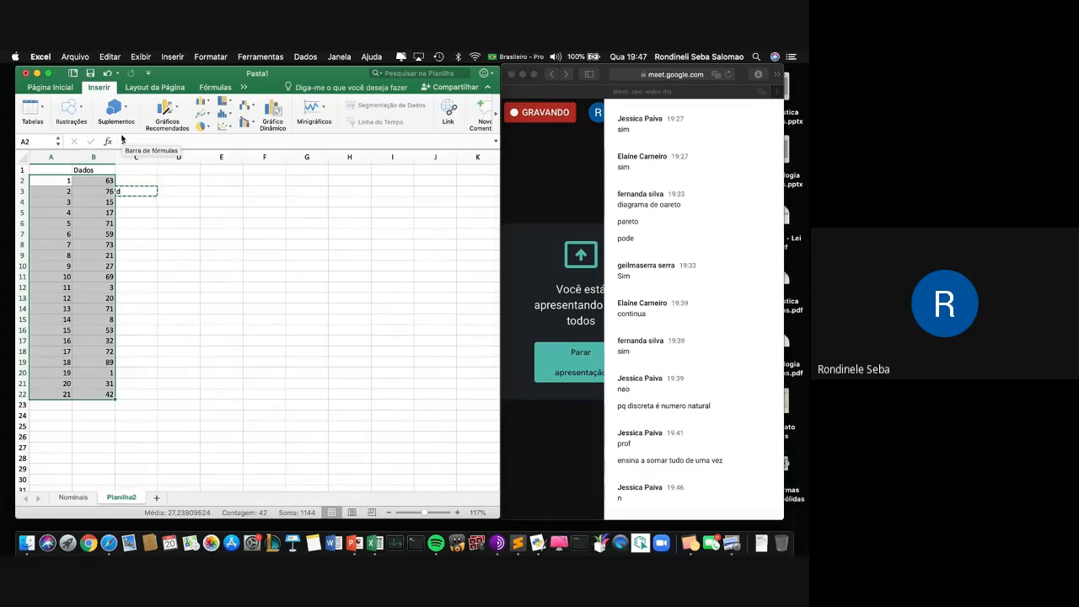
pyautogui.click(229, 117)
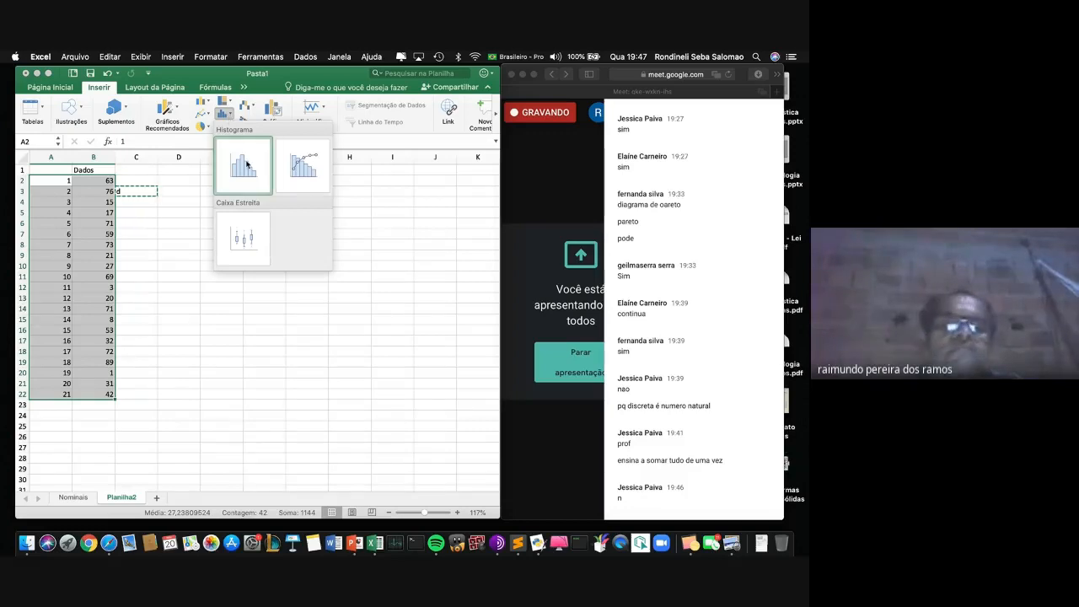
pyautogui.click(536, 170)
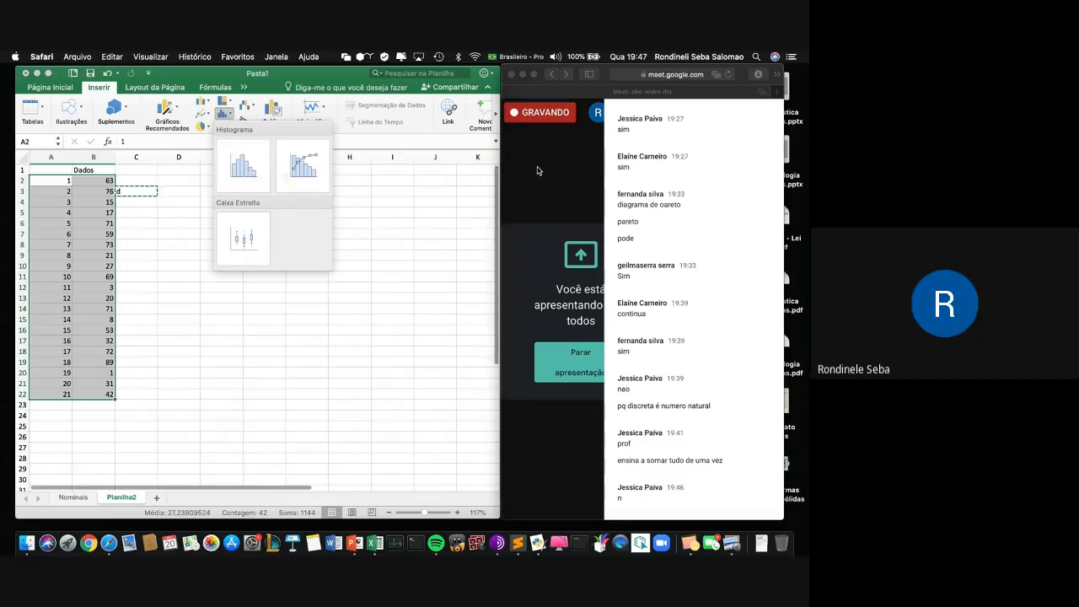
pyautogui.click(537, 170)
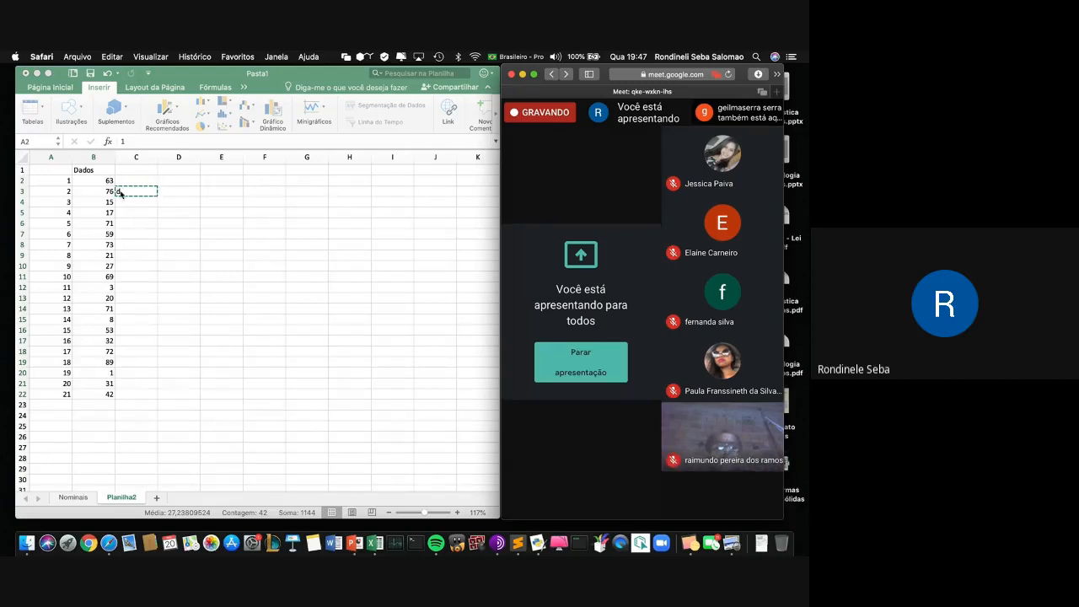
# Back in Excel, insert a histogram of the Dados values in B2:B22 on Planilha2.
pyautogui.click(65, 182)
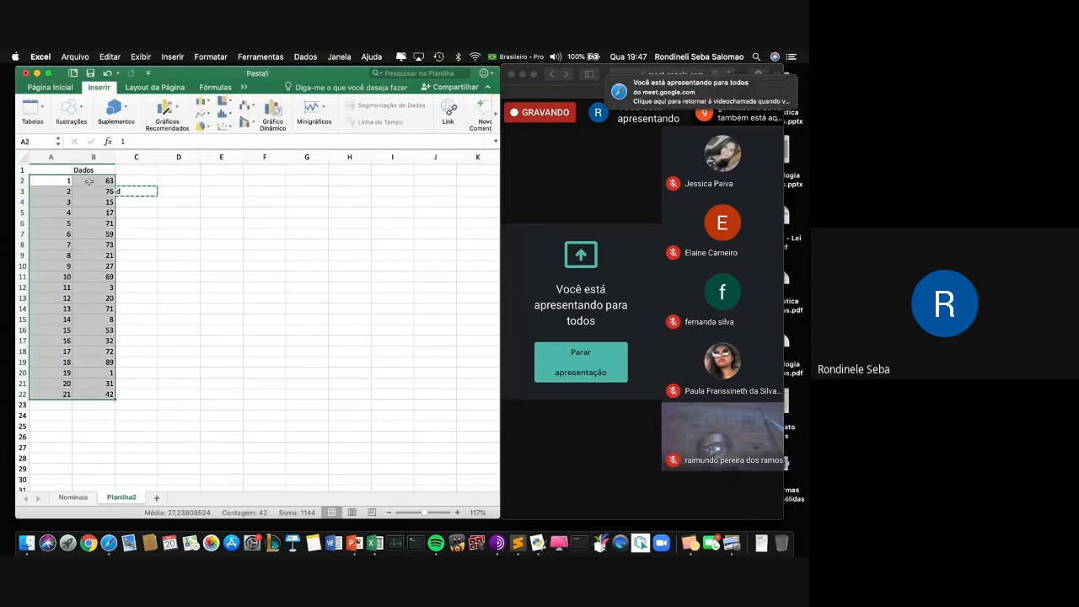
pyautogui.click(97, 187)
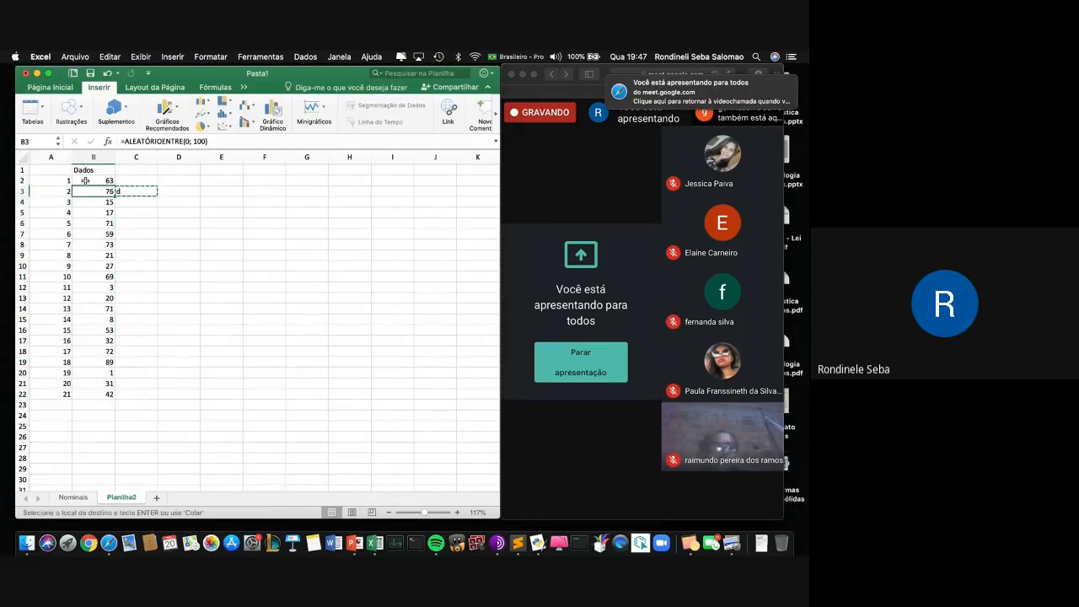
pyautogui.moveTo(66, 181); pyautogui.dragTo(109, 392)
pyautogui.click(150, 359)
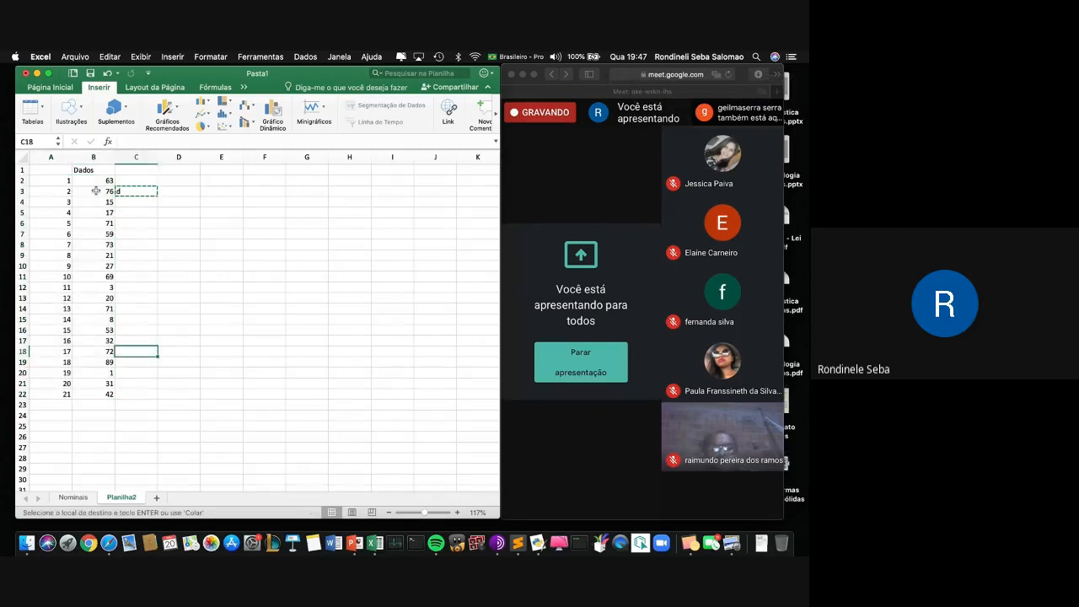
pyautogui.moveTo(97, 181); pyautogui.dragTo(91, 393)
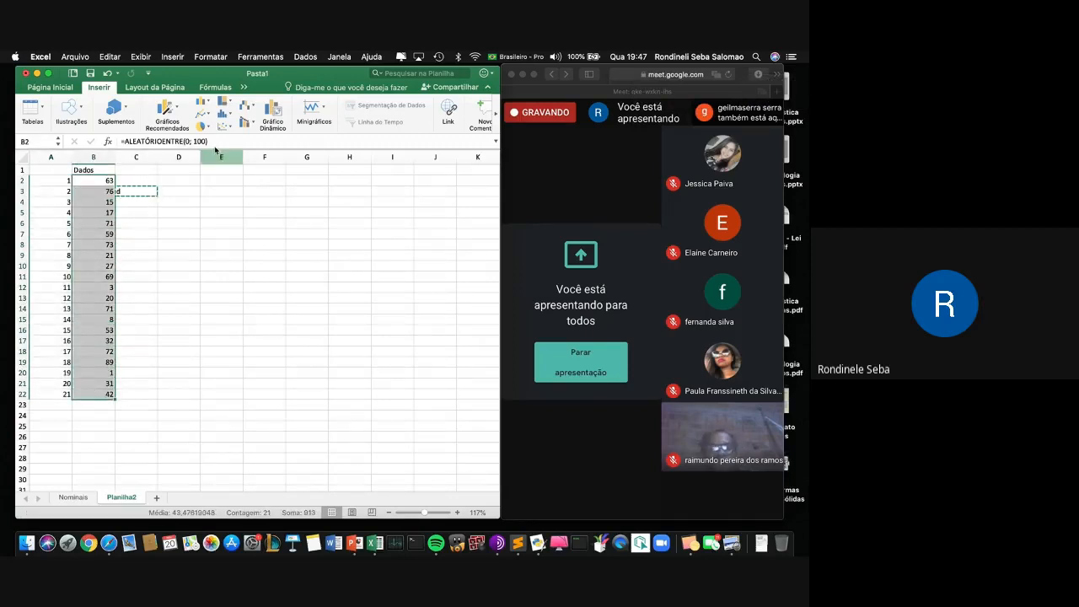
pyautogui.click(204, 103)
pyautogui.click(226, 104)
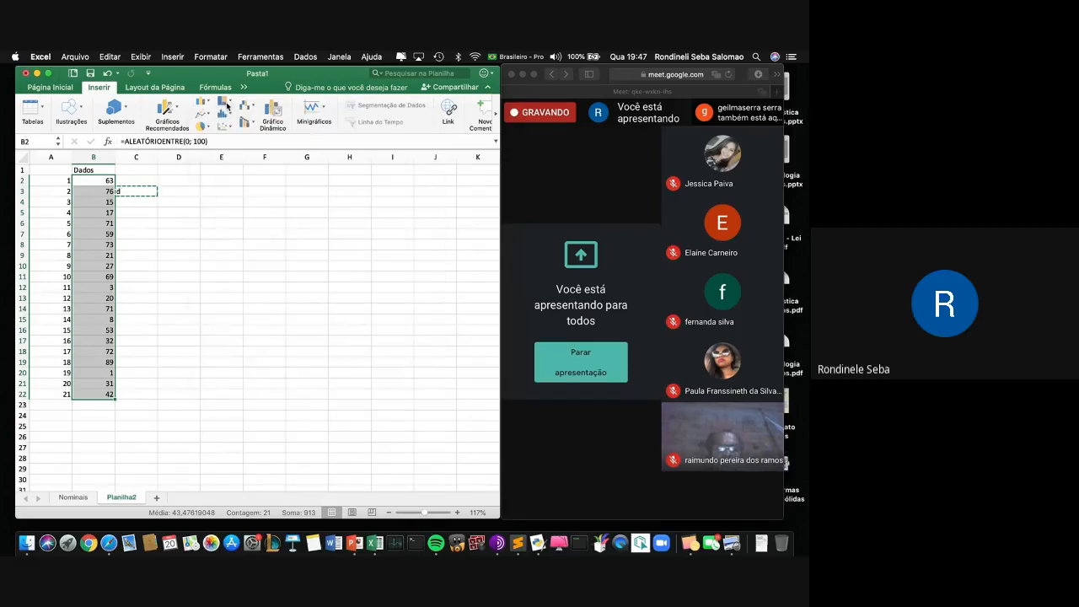
pyautogui.click(226, 104)
pyautogui.click(226, 106)
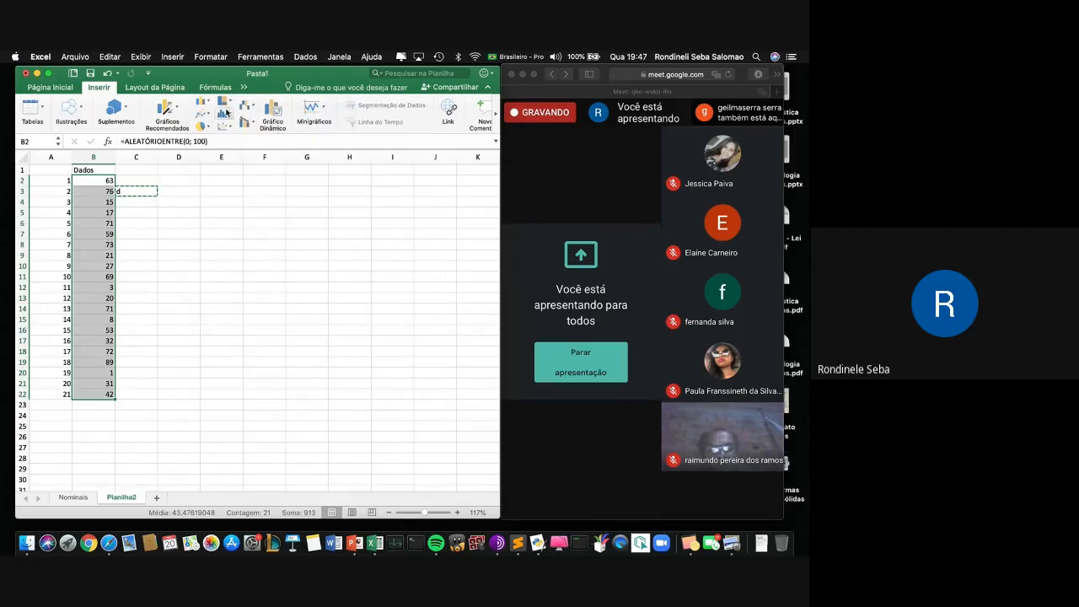
pyautogui.click(226, 115)
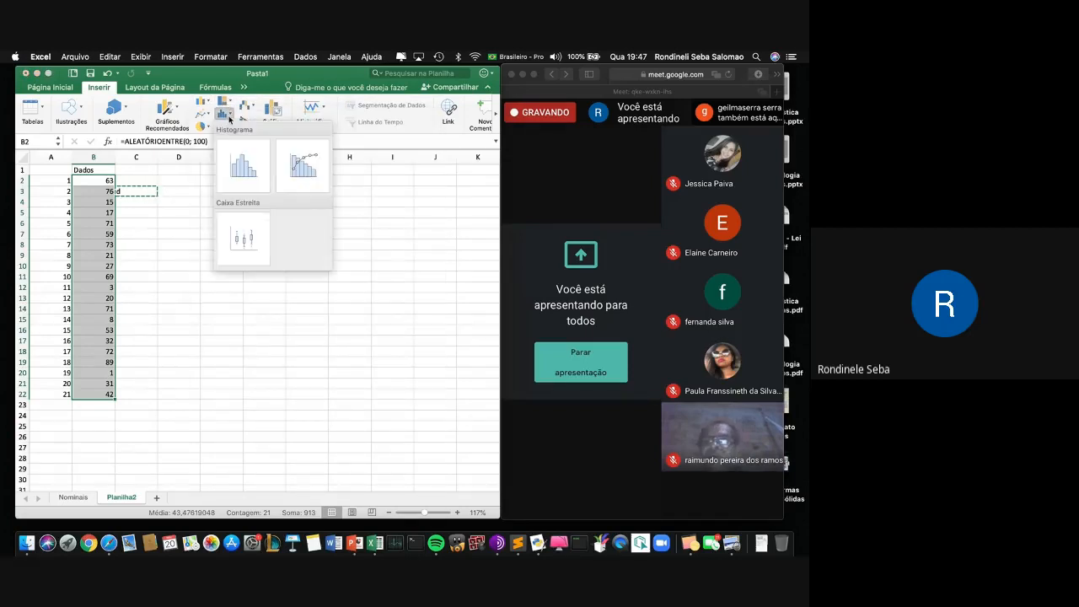
pyautogui.click(238, 182)
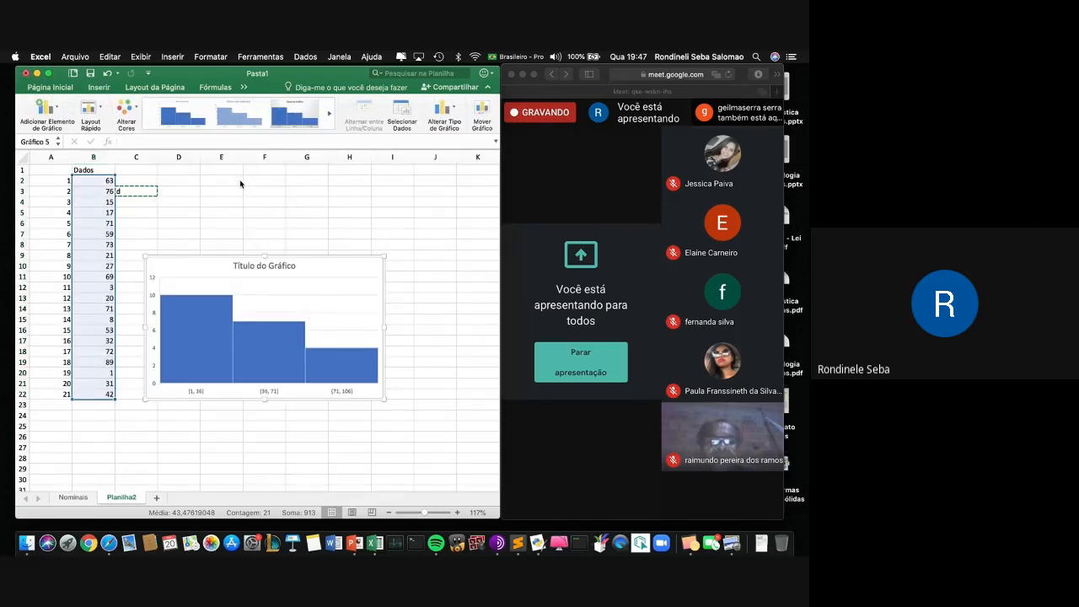
# Enlarge the histogram to about 6.35" wide, reaching into column J and spanning roughly rows 4 to 25.
pyautogui.moveTo(211, 320)
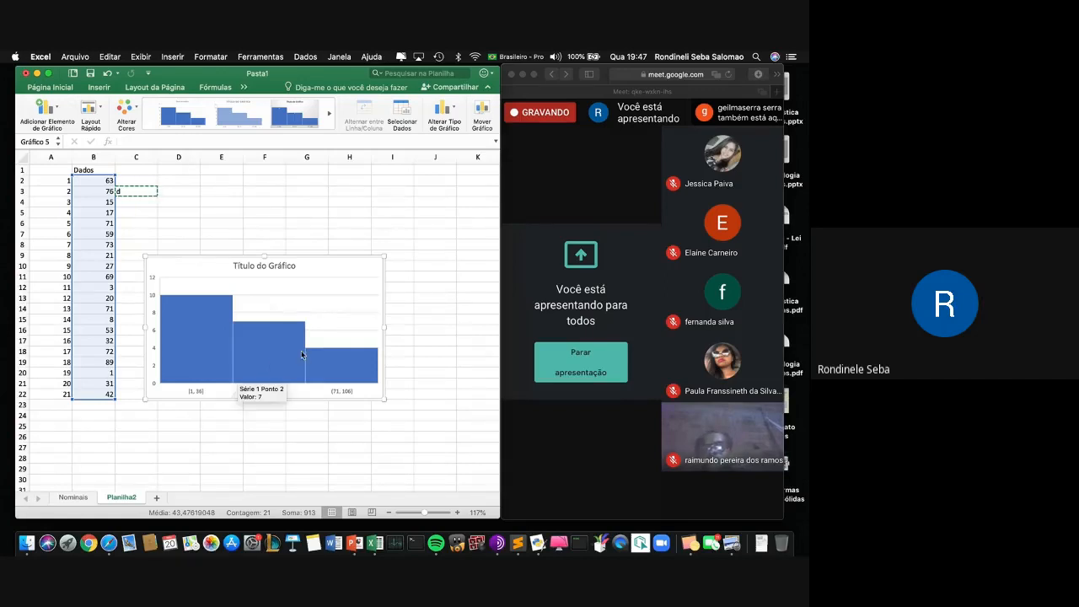
pyautogui.moveTo(384, 327); pyautogui.dragTo(448, 329)
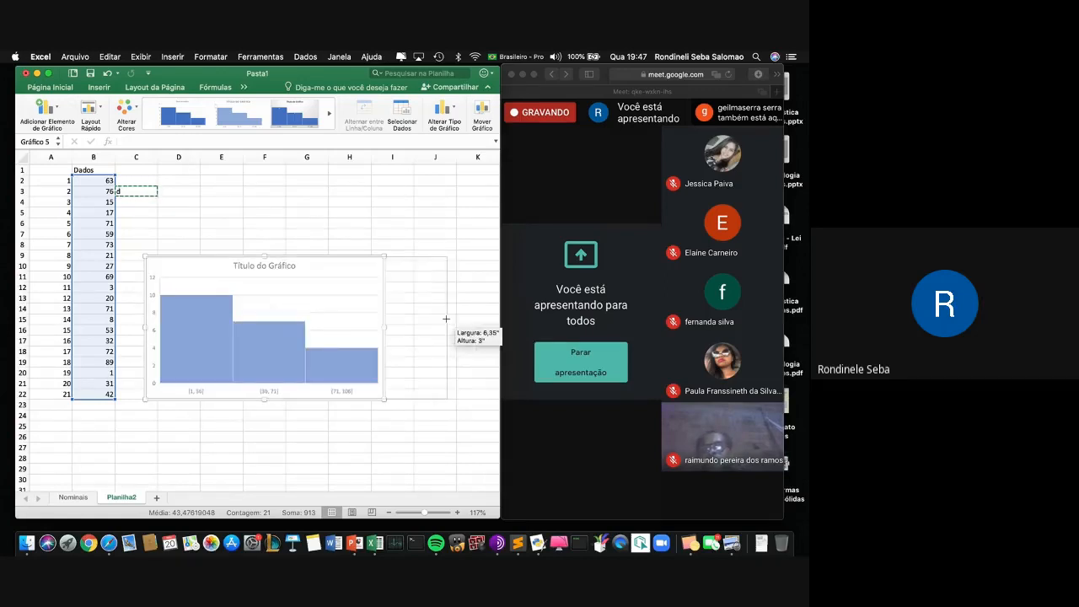
pyautogui.moveTo(295, 256); pyautogui.dragTo(295, 195)
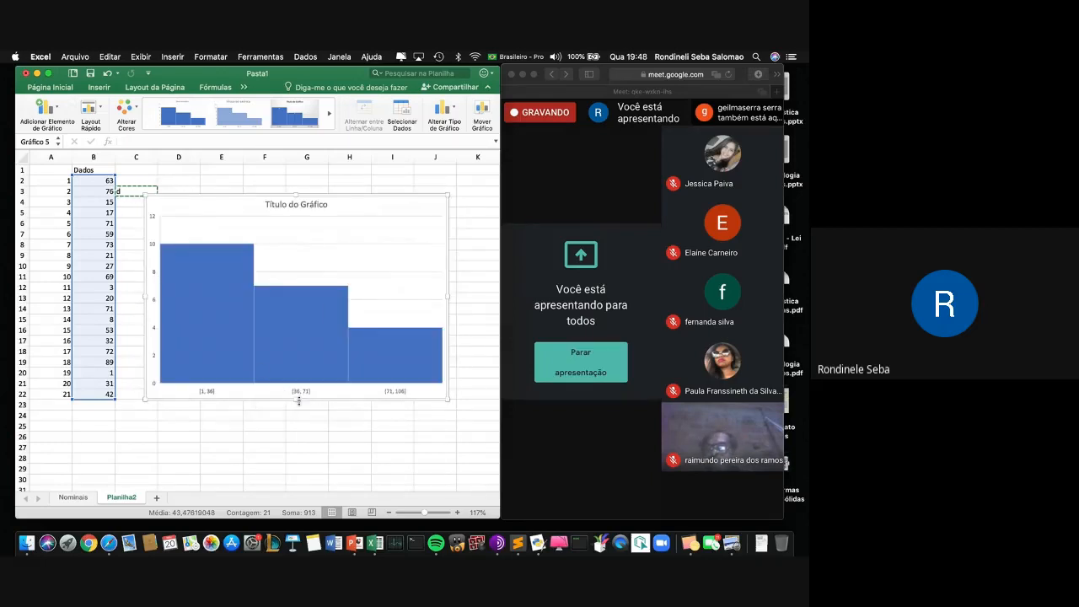
pyautogui.moveTo(297, 399); pyautogui.dragTo(286, 432)
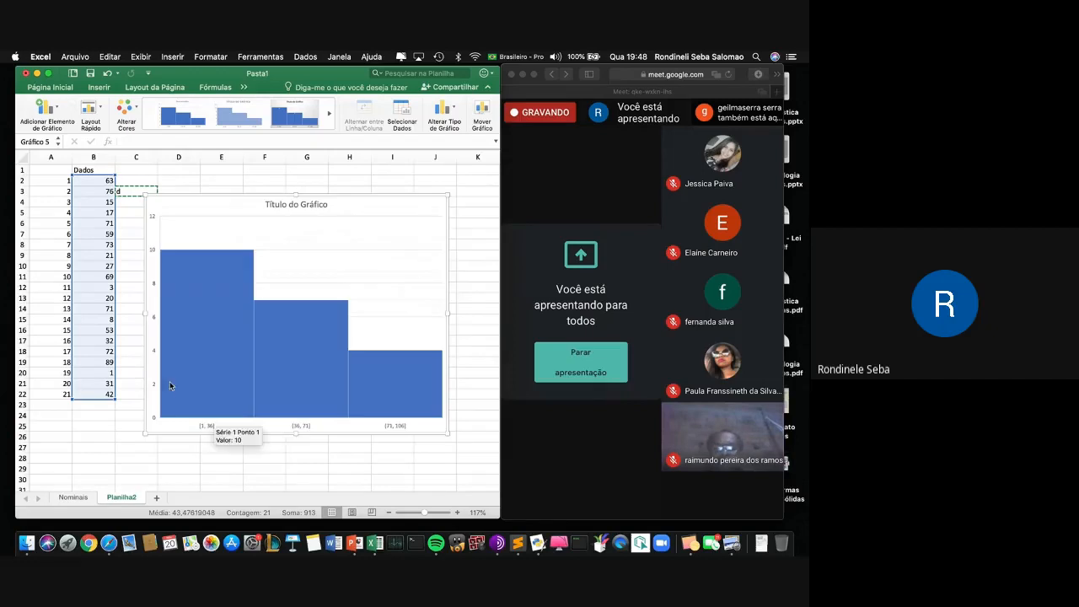
# Adjust the histogram's left edge so the chart starts in column E, leaving the chart area formatting unchanged.
pyautogui.moveTo(139, 314); pyautogui.dragTo(98, 308)
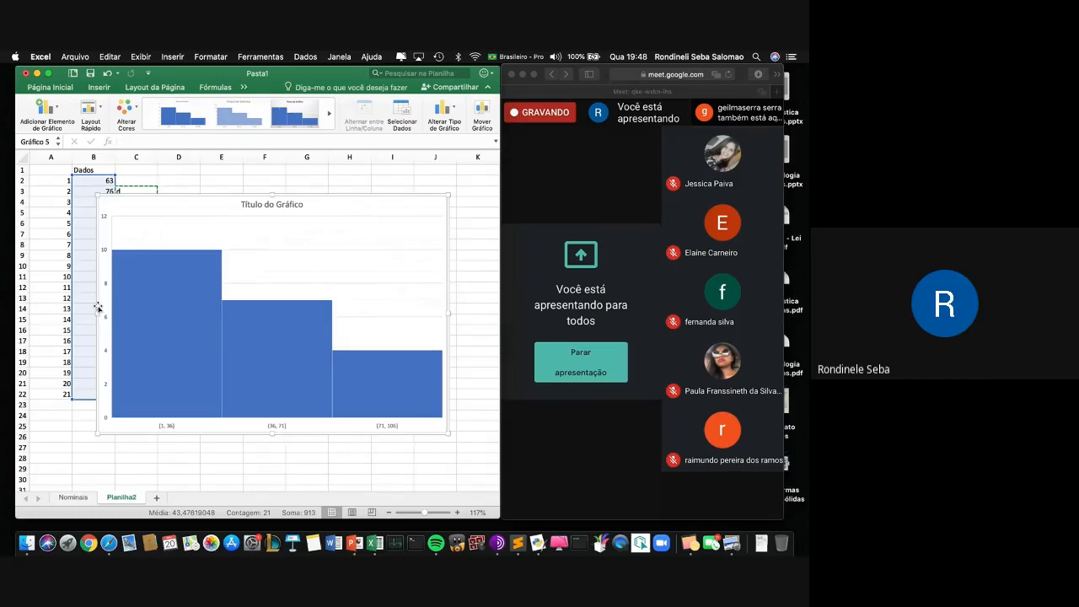
pyautogui.doubleClick(209, 201)
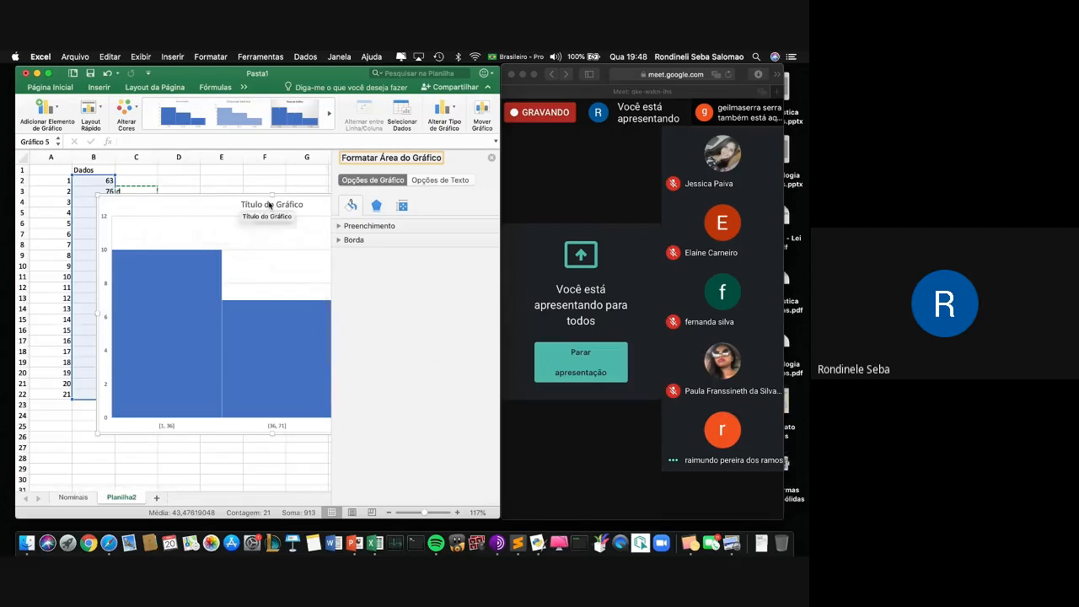
pyautogui.click(491, 158)
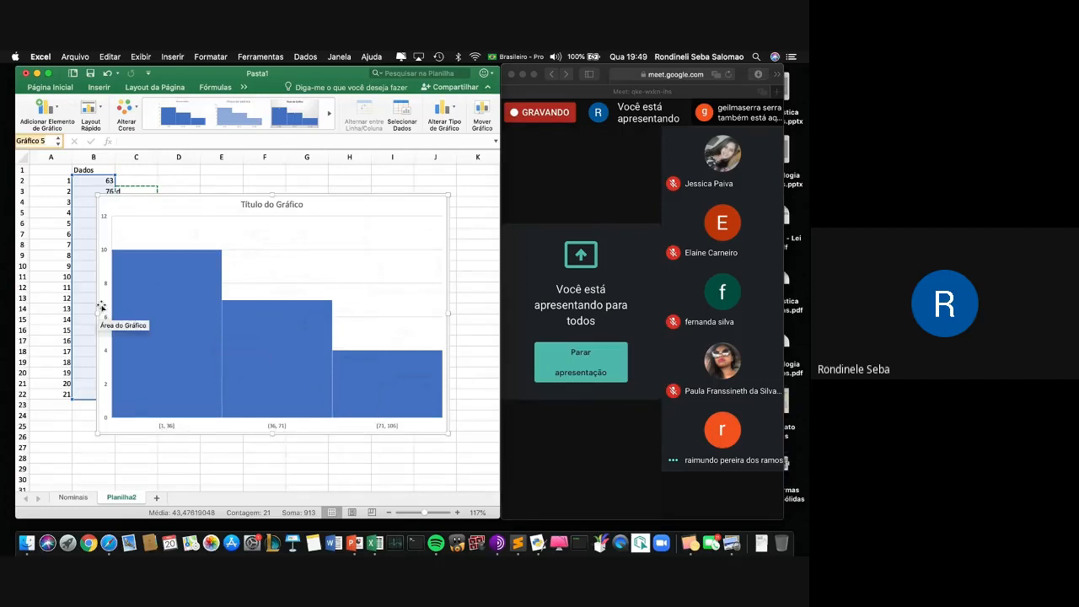
pyautogui.moveTo(98, 313); pyautogui.dragTo(220, 299)
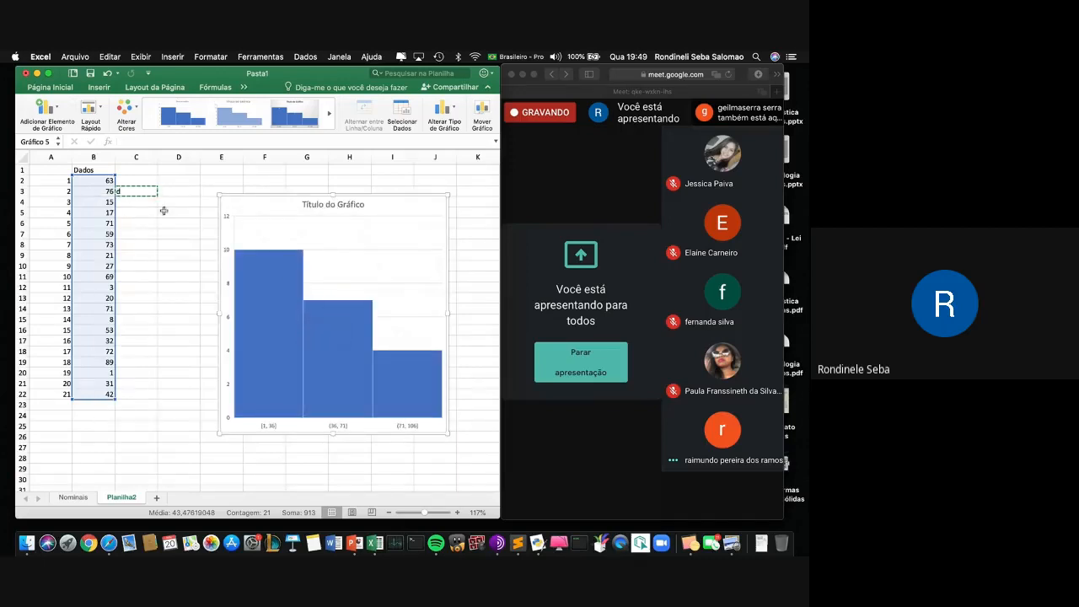
# Paste the copied "d" into C3 repeatedly so the random Dados values and the histogram recalculate.
pyautogui.click(137, 190)
pyautogui.write('d')
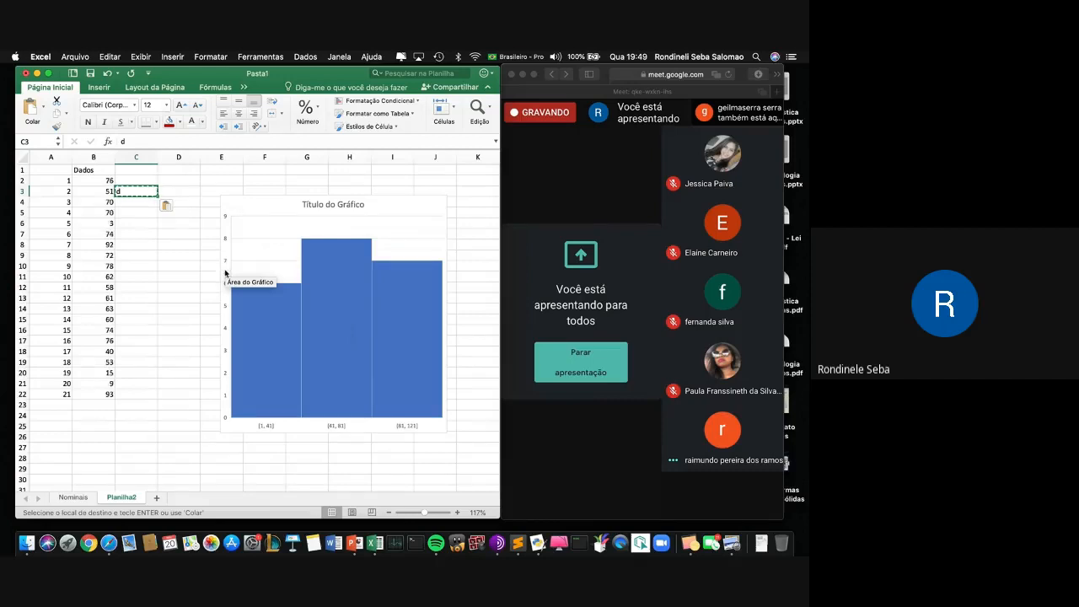
pyautogui.press('super+v')
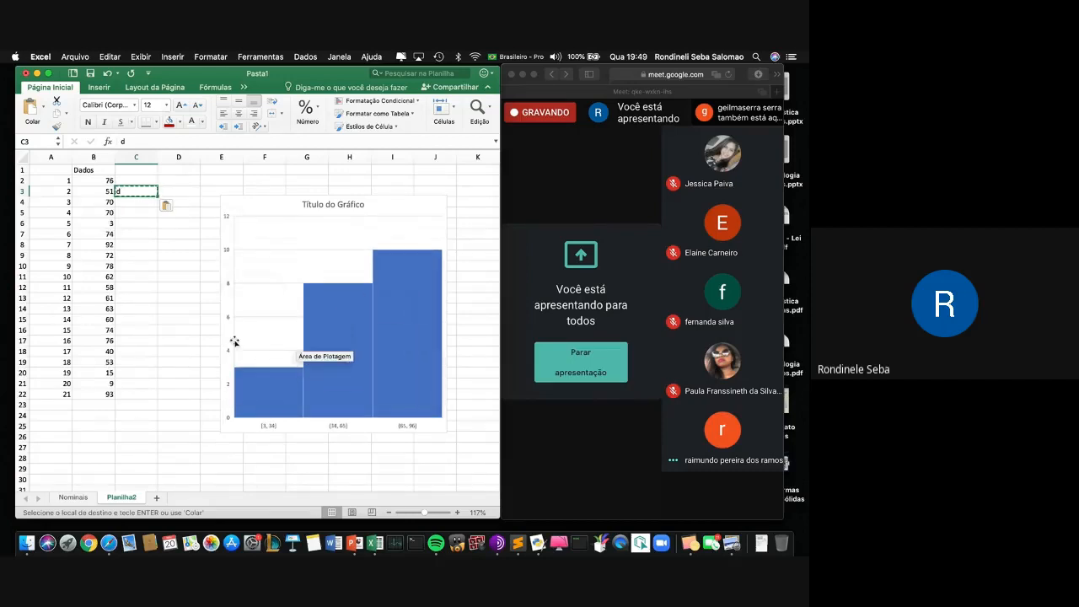
pyautogui.press('super+v')
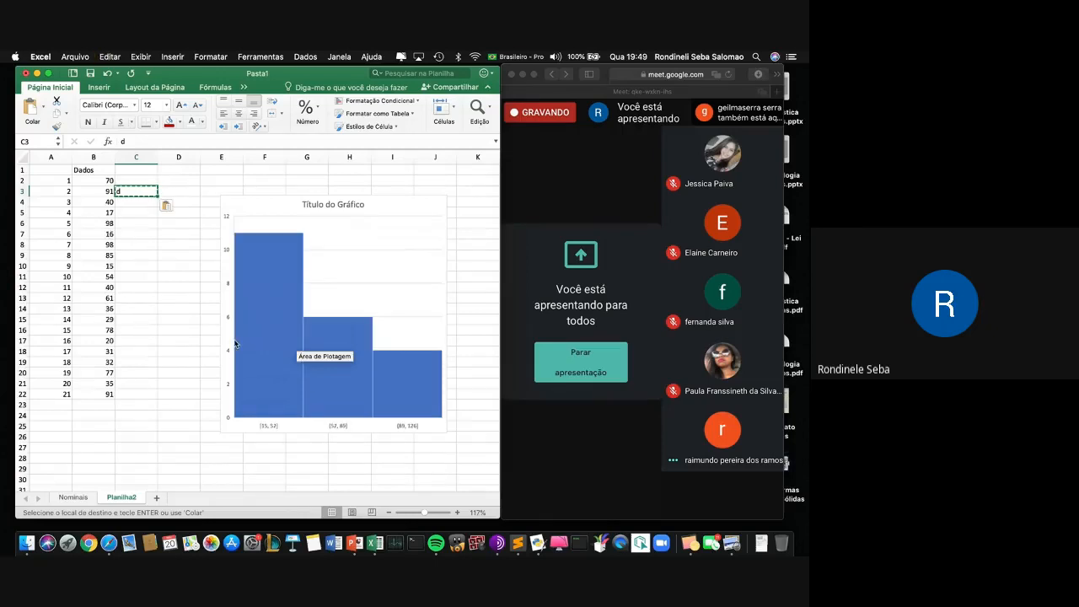
pyautogui.press('super+v')
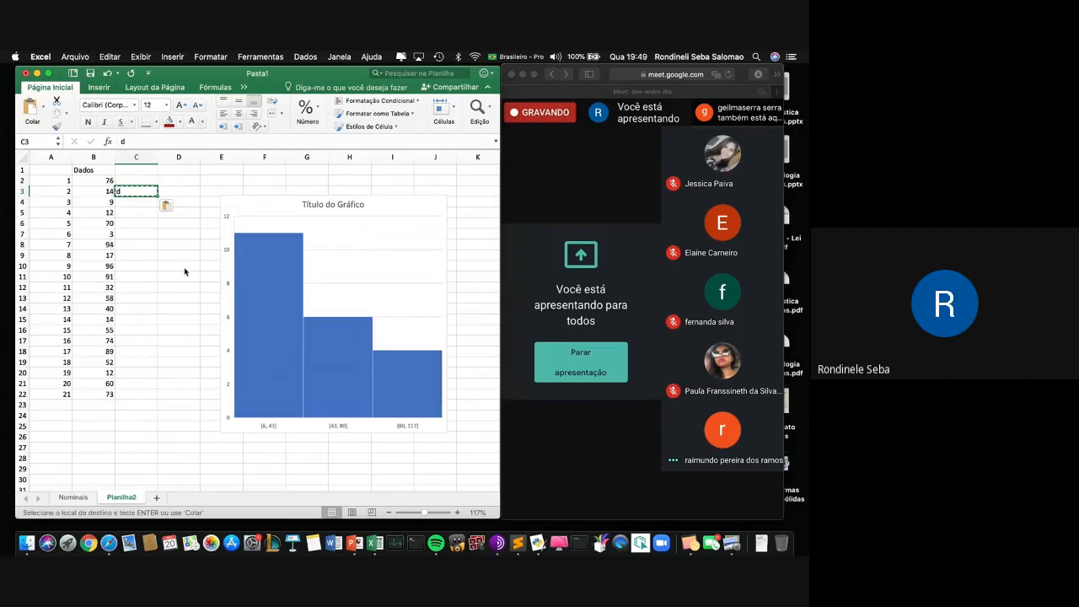
pyautogui.press('super+v')
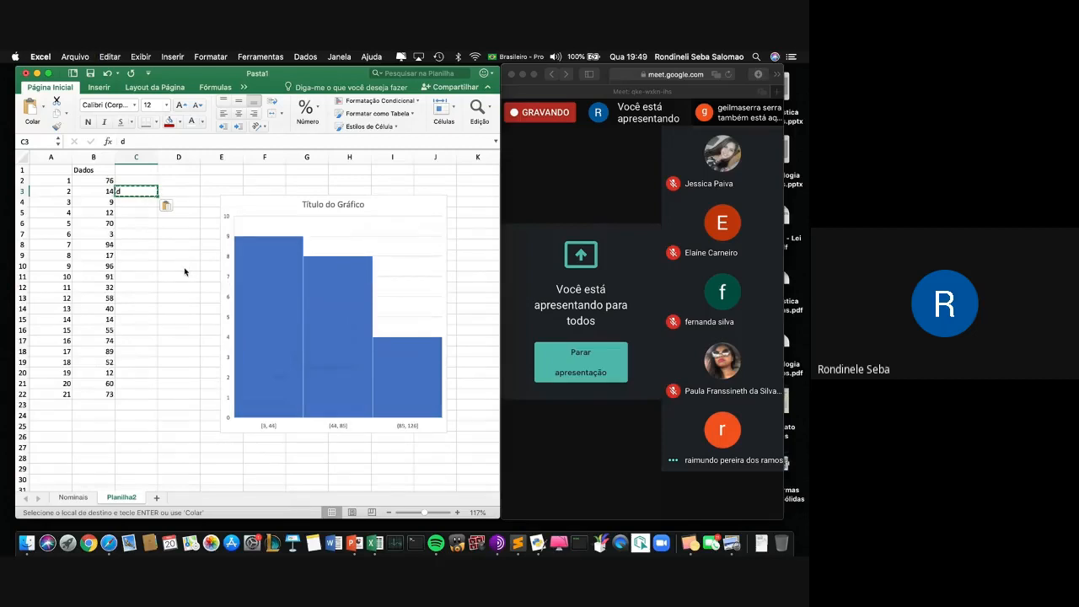
pyautogui.press('super+v')
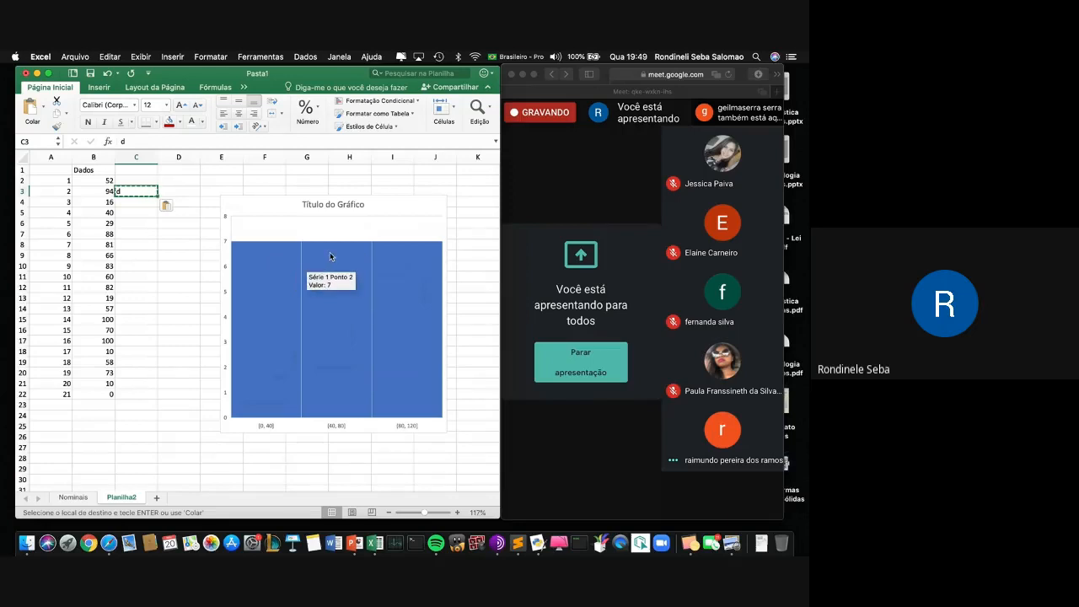
# Delete the histogram from Planilha2 and clear the "d" from cell C3.
pyautogui.click(296, 206)
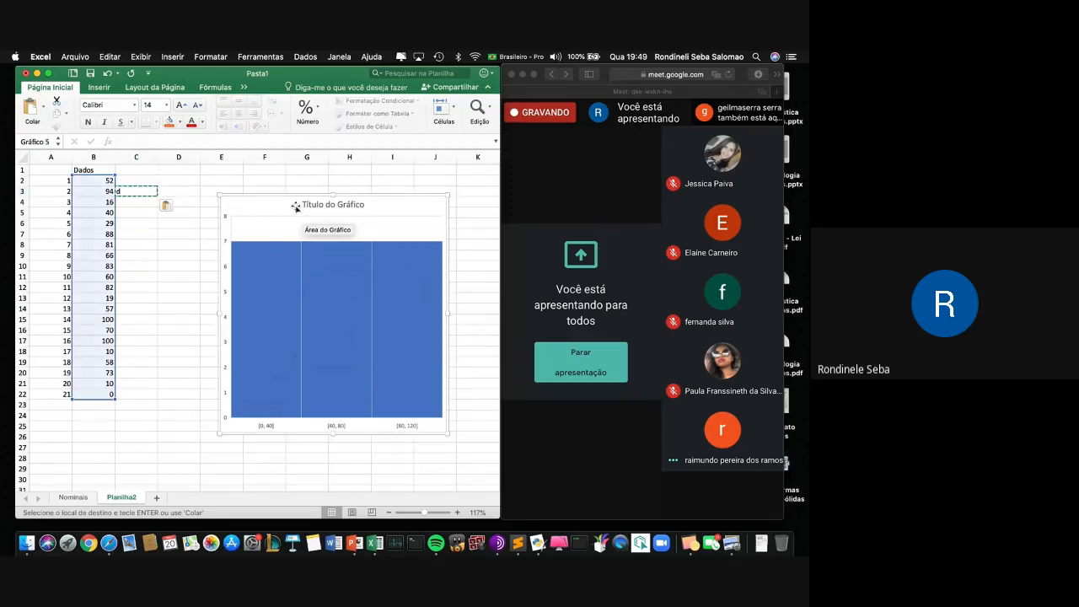
pyautogui.press('BackSpace')
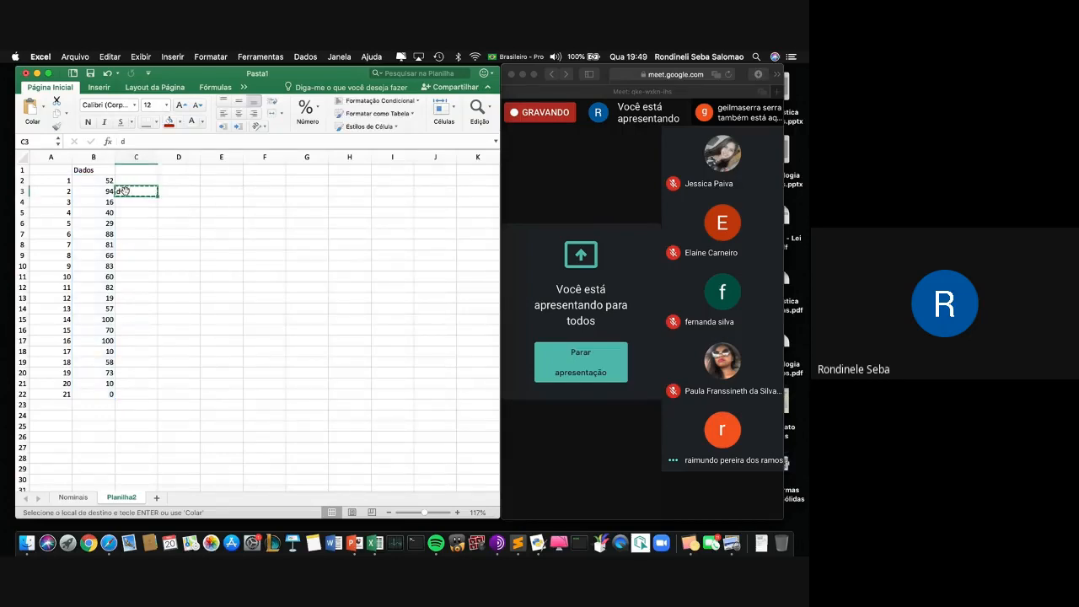
pyautogui.press('Escape')
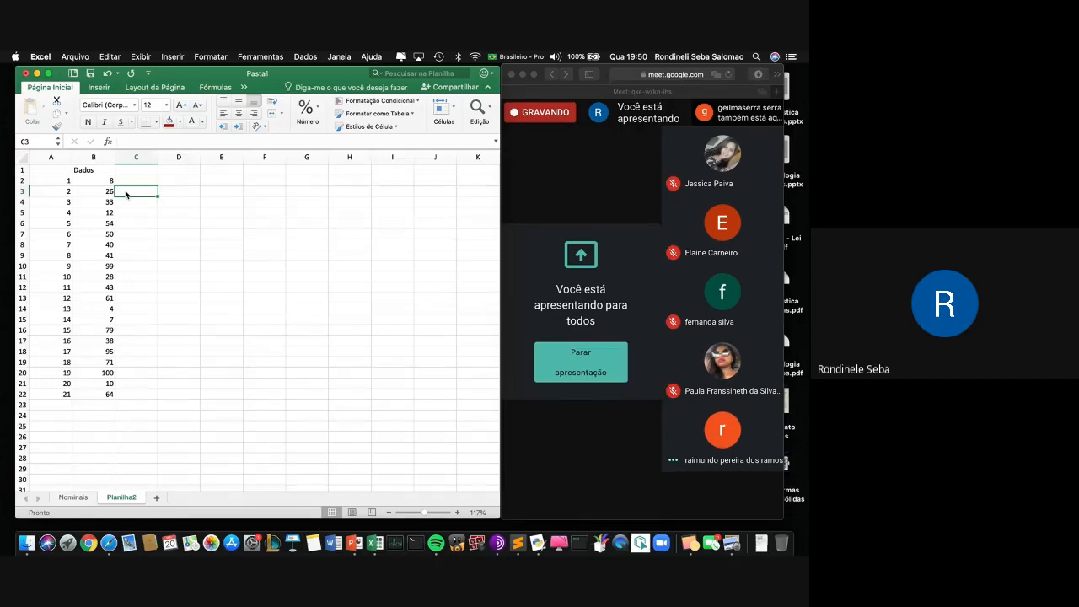
# Switch to the Trabralho Luis workbook and open its Dados - Mastim sheet.
pyautogui.press('Up')
pyautogui.hotkey('ctrl', 'Up')
pyautogui.click(125, 195)
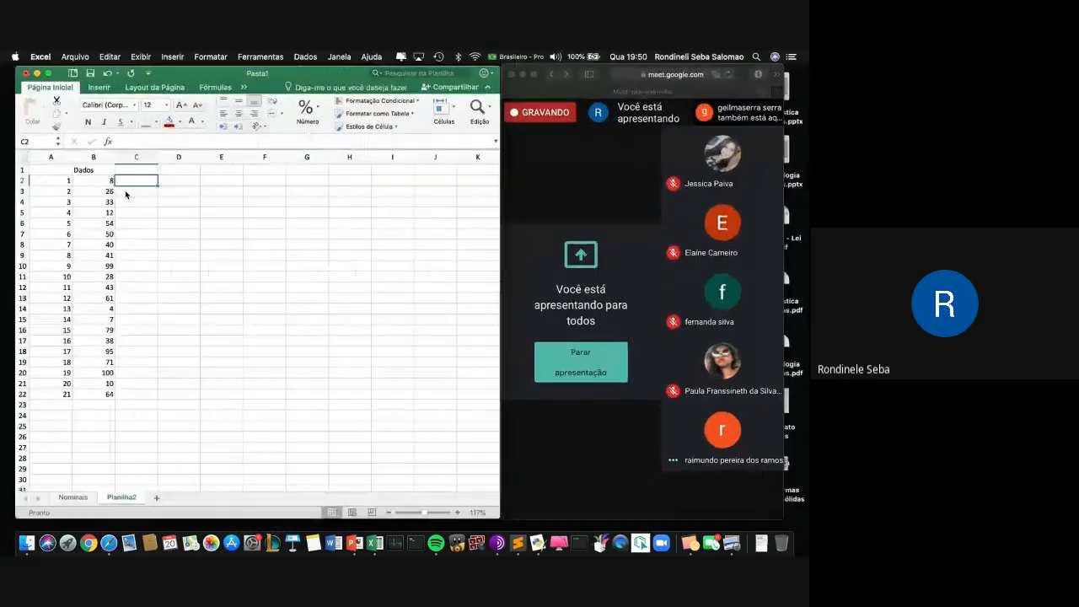
pyautogui.hotkey('ctrl', 'Down')
pyautogui.click(408, 480)
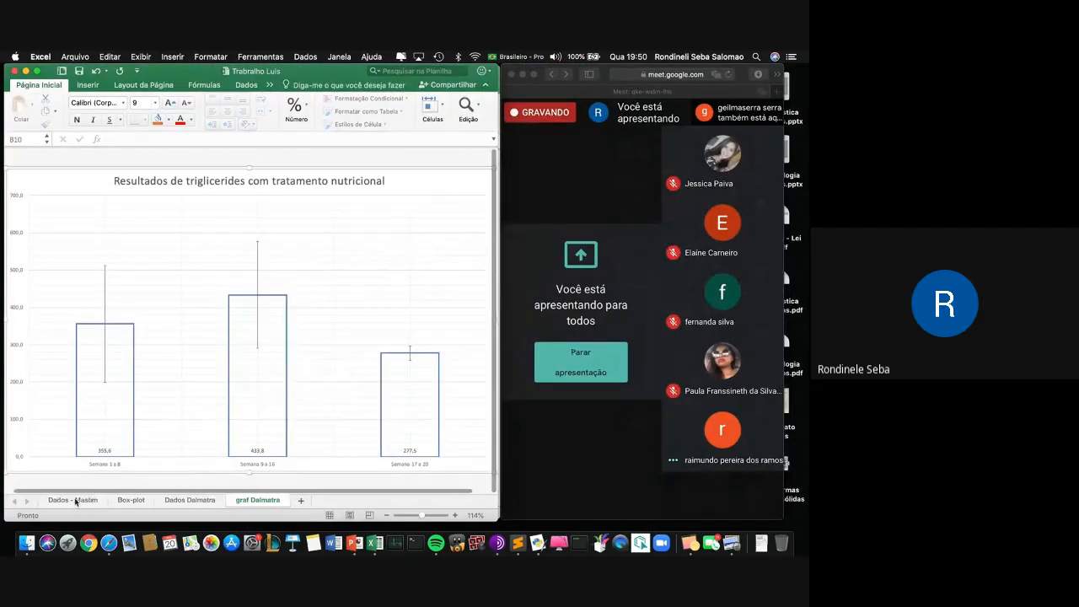
pyautogui.click(75, 500)
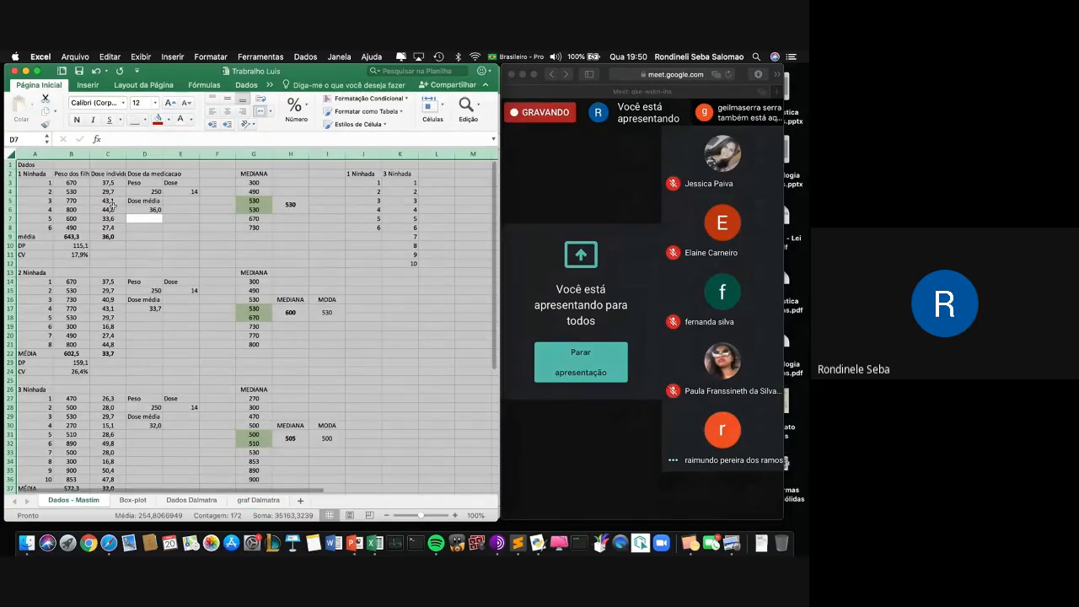
# Examine the mean formula for the first litter's weights in cell B9.
pyautogui.click(38, 237)
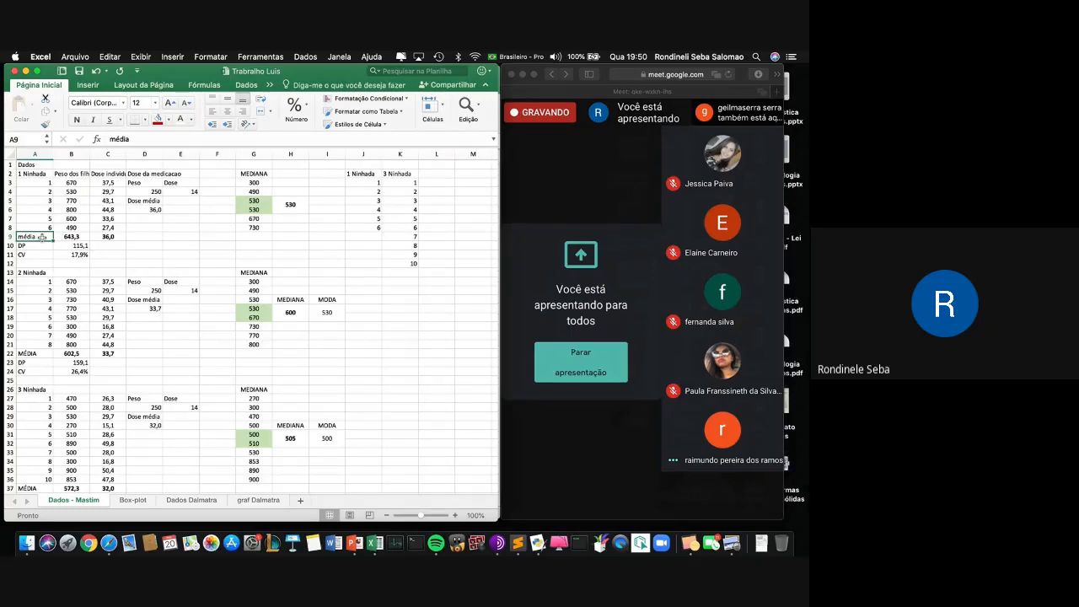
pyautogui.press('Right')
pyautogui.press('Left')
pyautogui.press('Right')
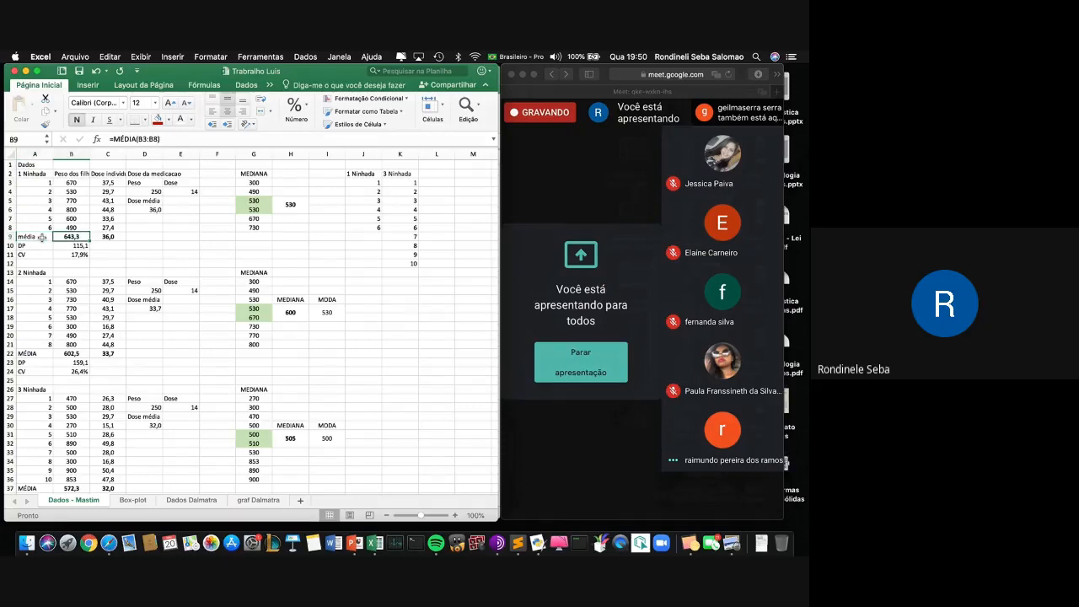
# Change the fourth weight of the first litter, in cell B6, to 650.
pyautogui.press('Up')
pyautogui.press('Up')
pyautogui.press('Up')
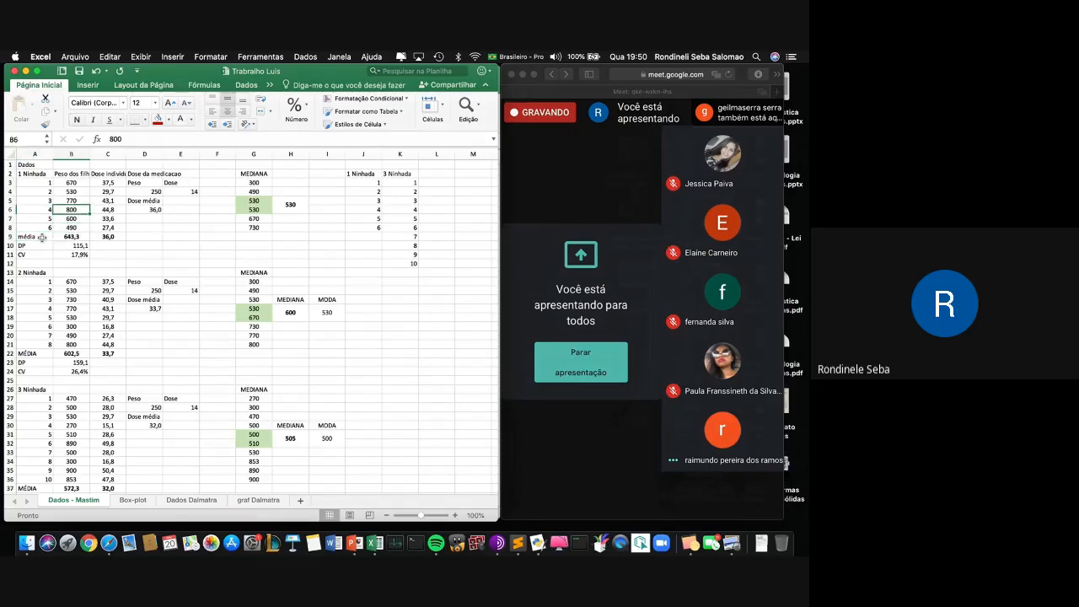
pyautogui.write('650')
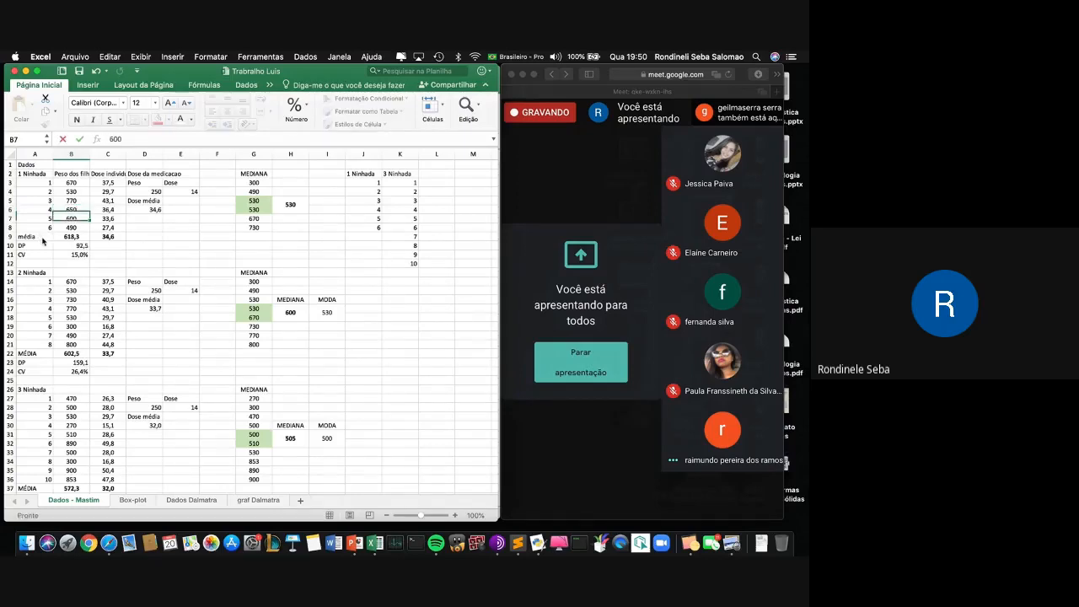
pyautogui.press('Return')
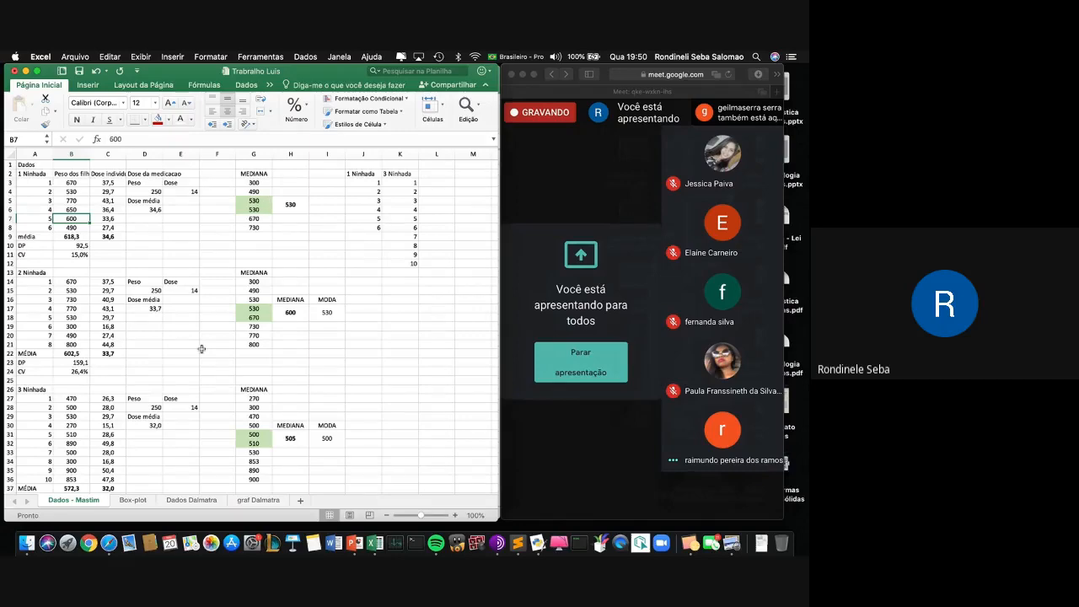
# Return to the Pasta1 workbook and browse the available functions for cell C2 on Planilha2, leaving the cell empty.
pyautogui.hotkey('ctrl', 'Down')
pyautogui.click(547, 285)
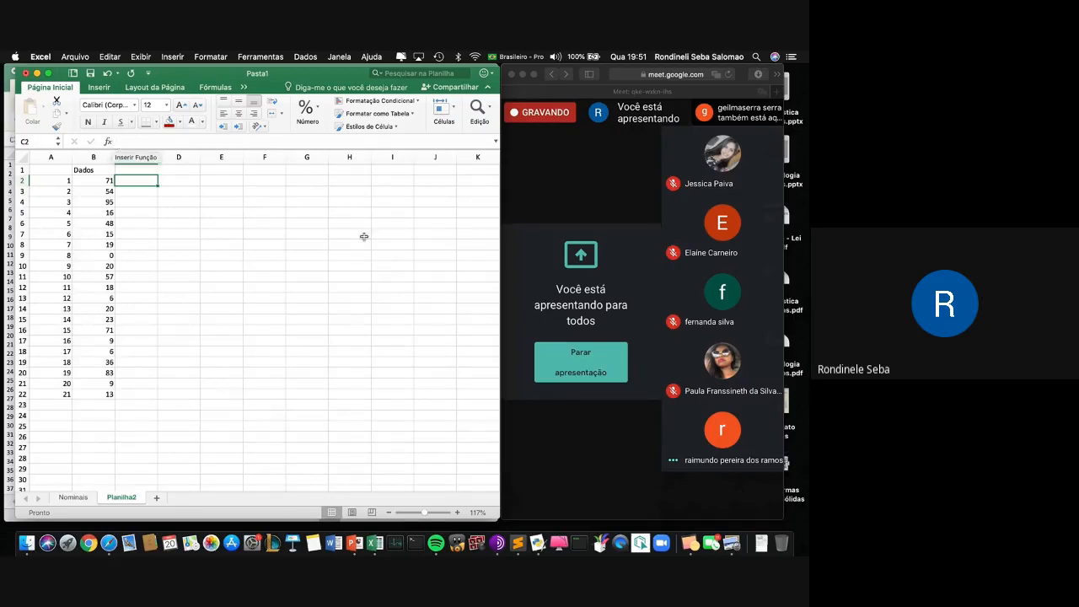
pyautogui.click(108, 142)
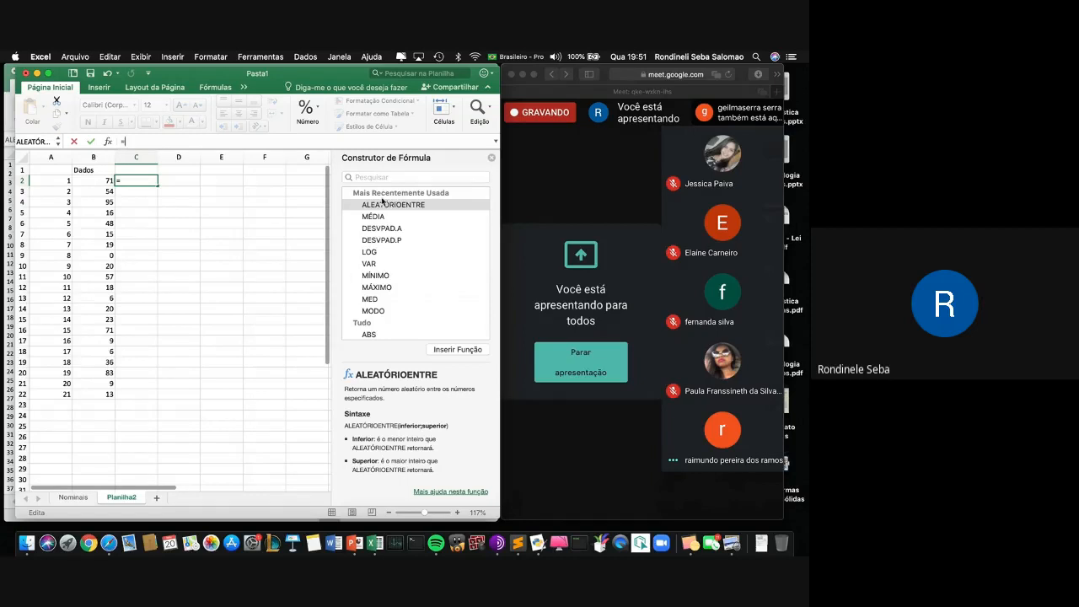
pyautogui.scroll(-5, 380, 219)
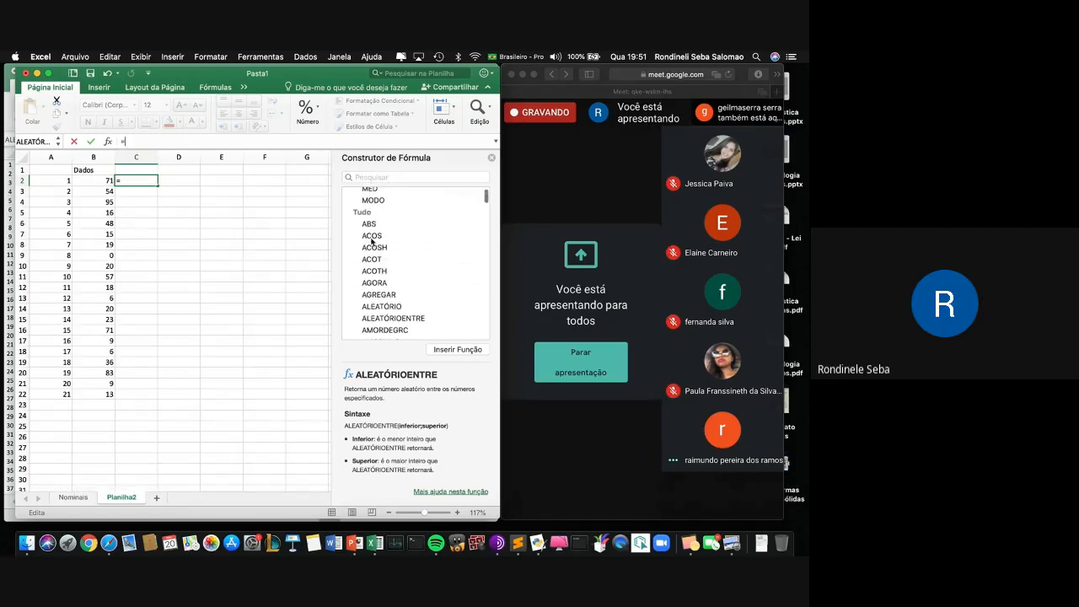
pyautogui.scroll(-10, 372, 241)
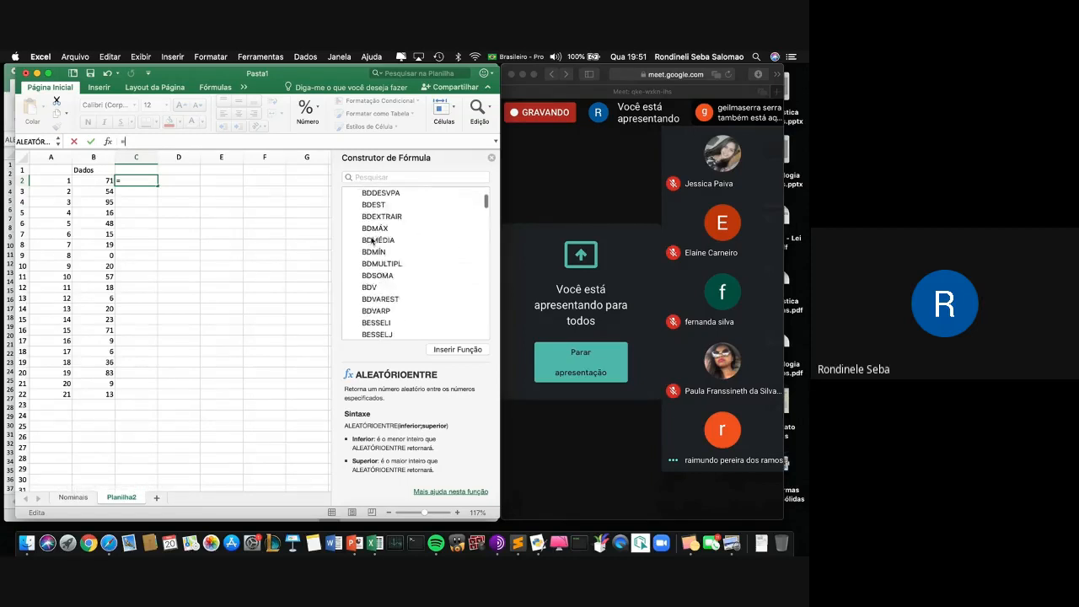
pyautogui.scroll(-15, 372, 241)
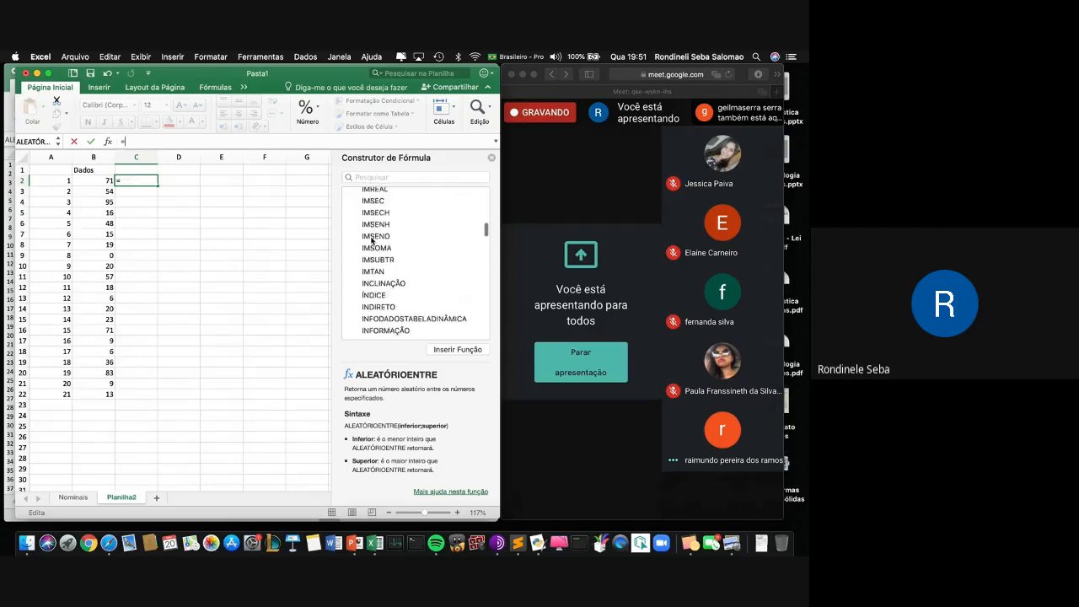
pyautogui.scroll(-12, 371, 241)
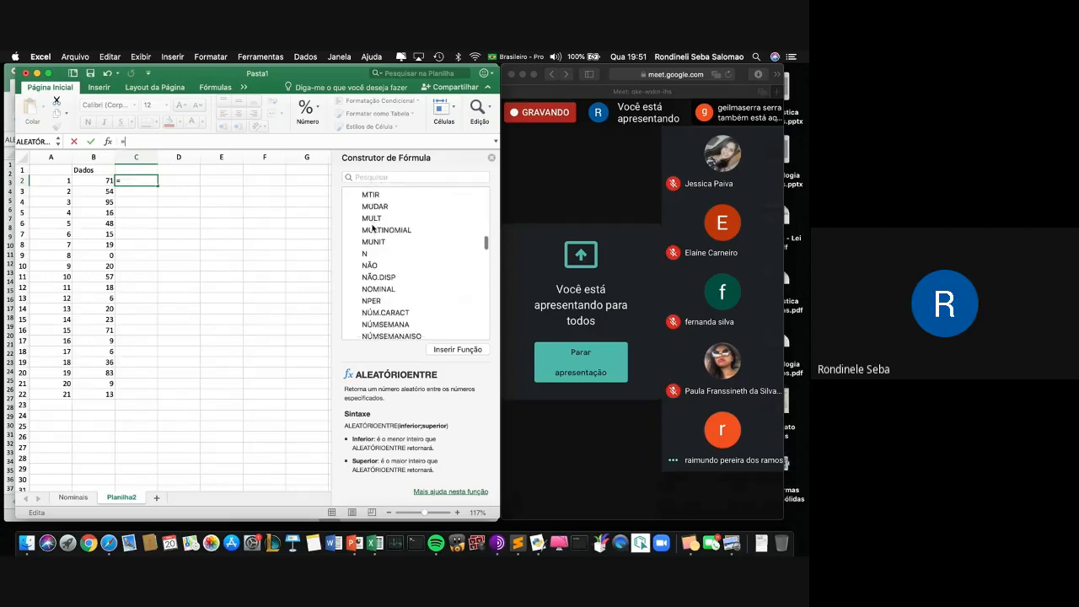
pyautogui.scroll(-12, 371, 227)
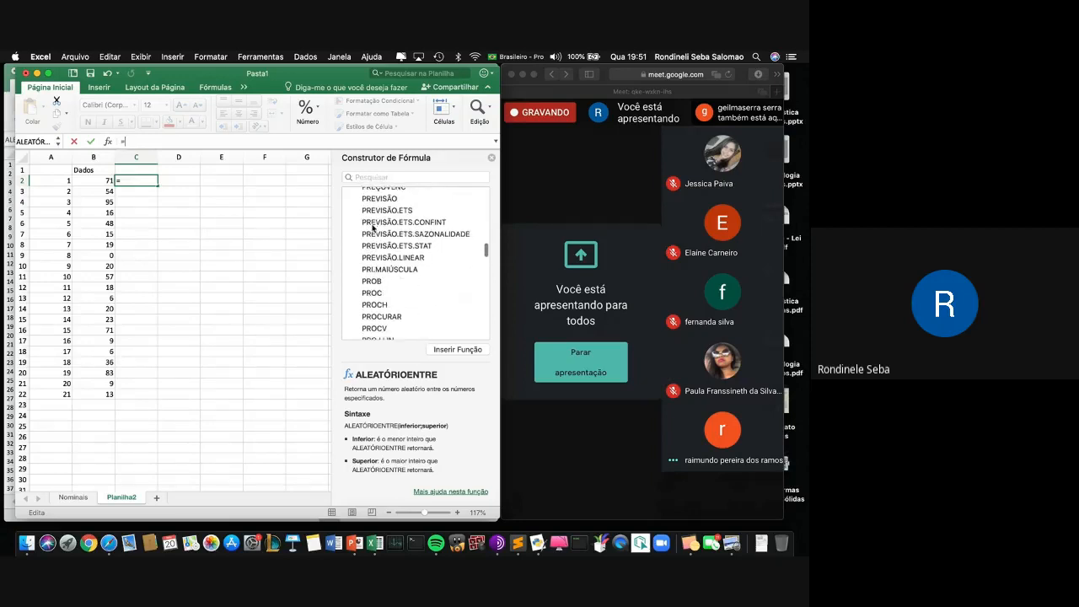
pyautogui.scroll(-4, 372, 228)
pyautogui.scroll(7, 372, 227)
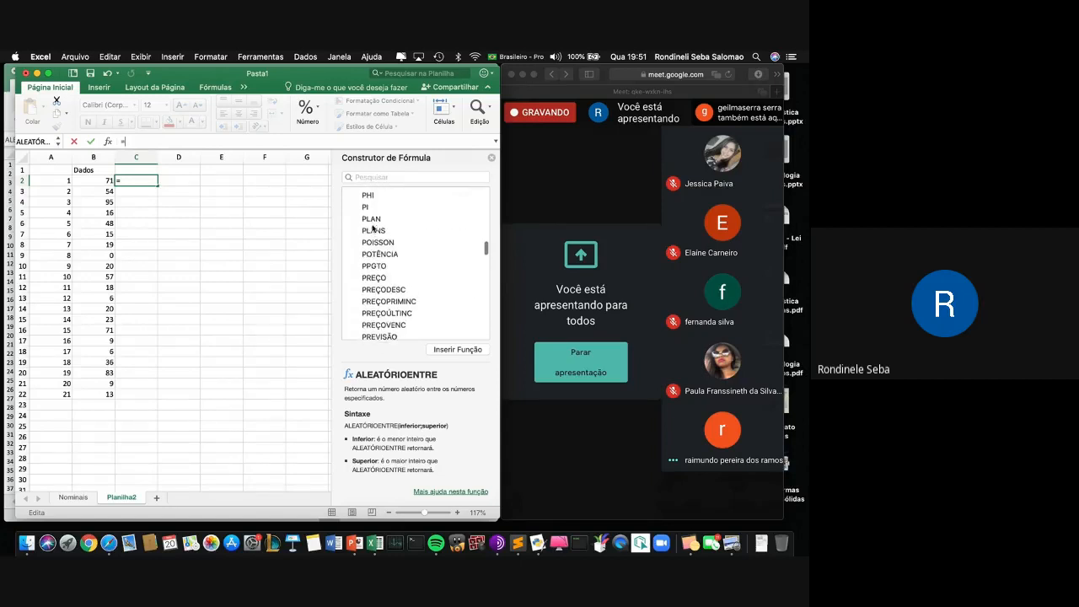
pyautogui.scroll(15, 372, 228)
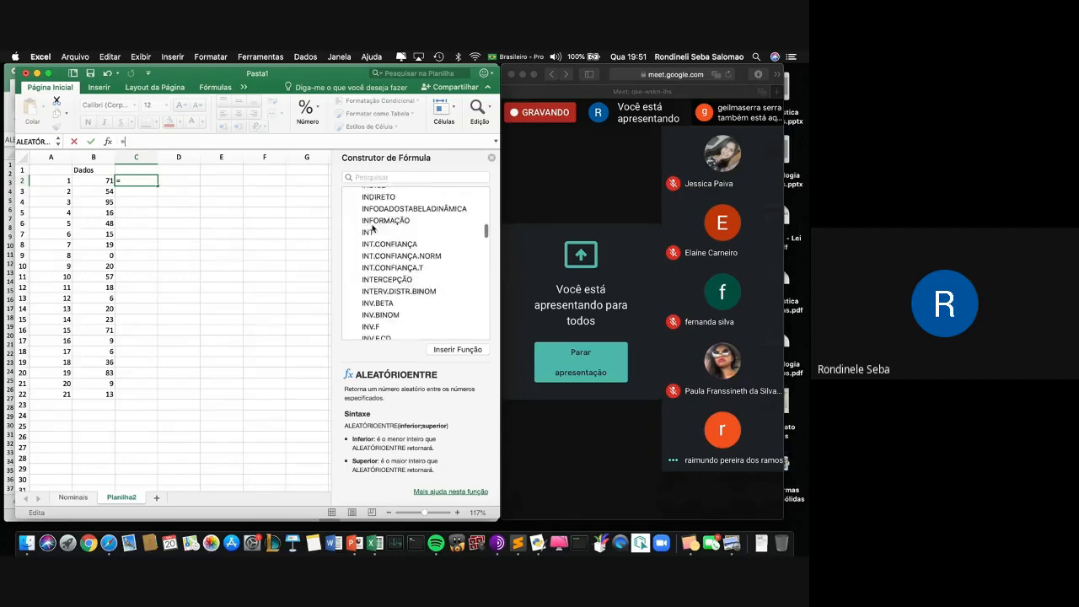
pyautogui.scroll(15, 372, 228)
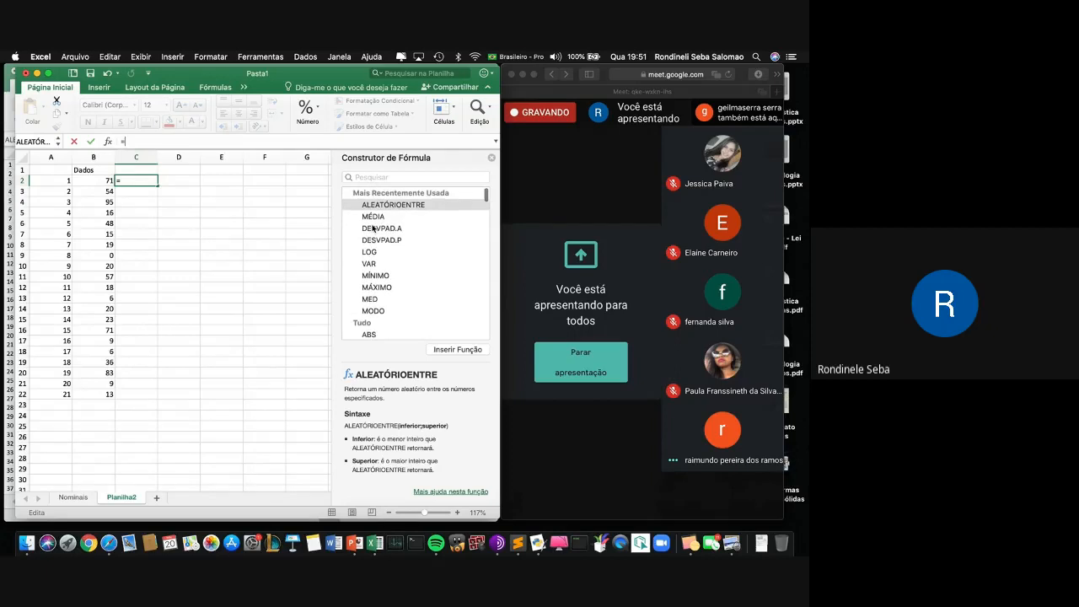
pyautogui.click(235, 234)
pyautogui.press('Escape')
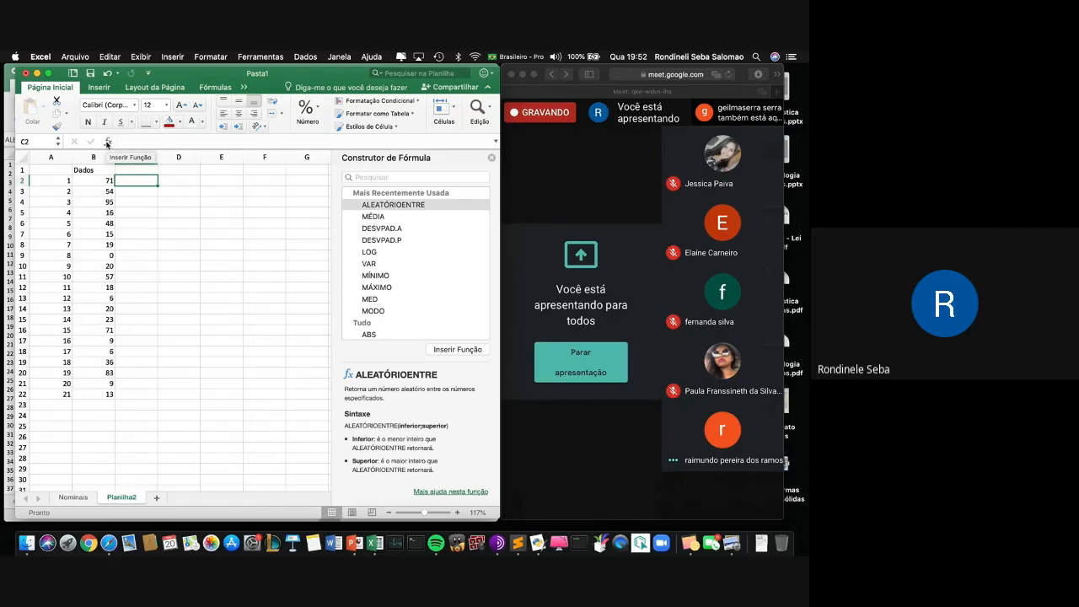
# Enter the heading "Média" in cell C1, beside the Dados heading.
pyautogui.click(140, 172)
pyautogui.write('M')
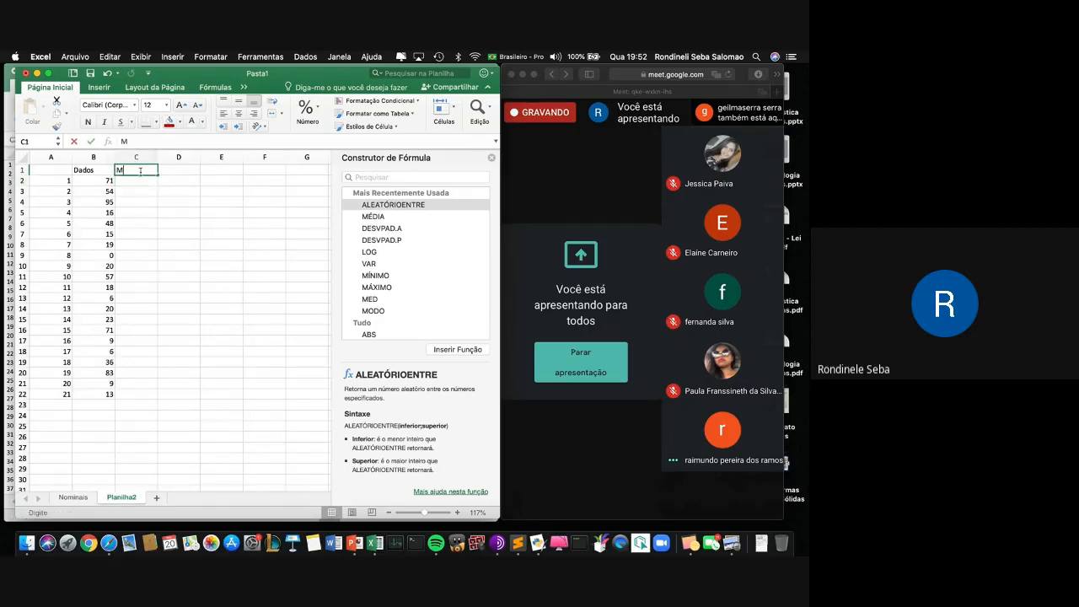
pyautogui.write('édia')
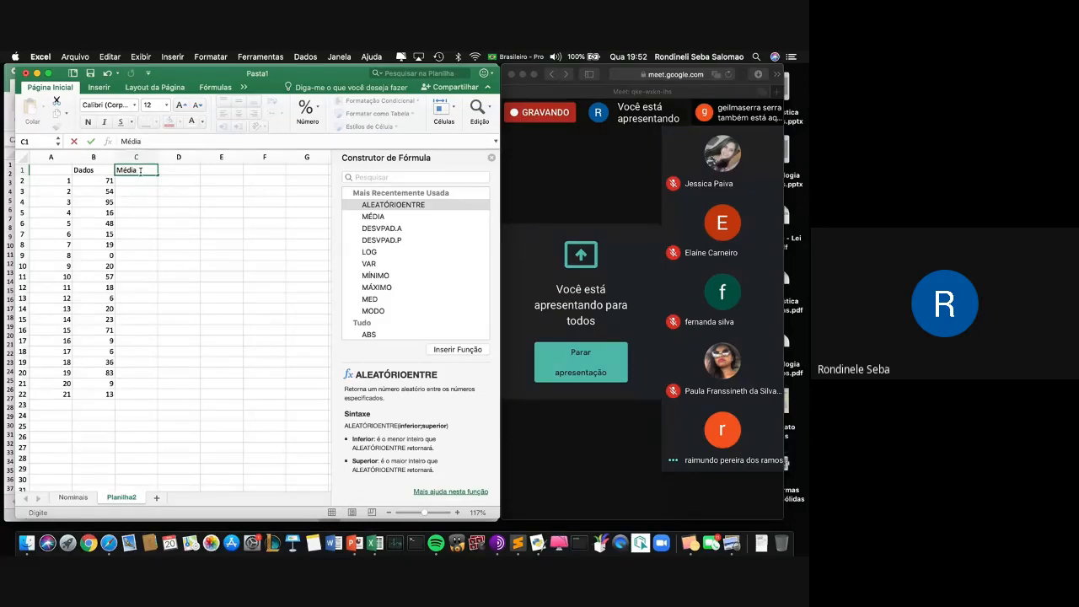
pyautogui.press('Return')
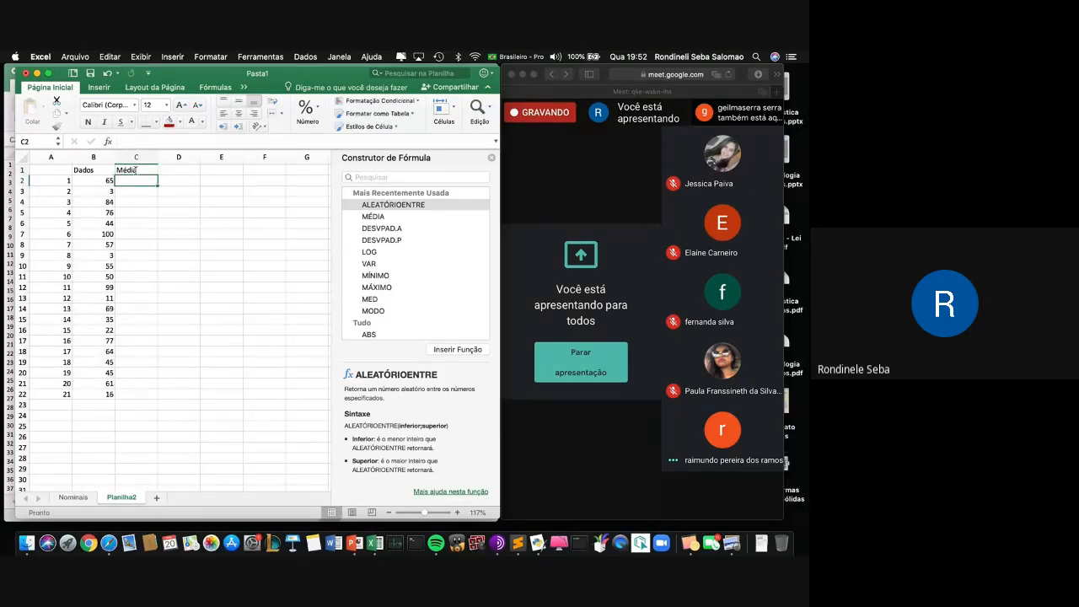
# Calculate the mean of the Dados values B2:B22 in cell C2 with the MÉDIA function.
pyautogui.click(110, 143)
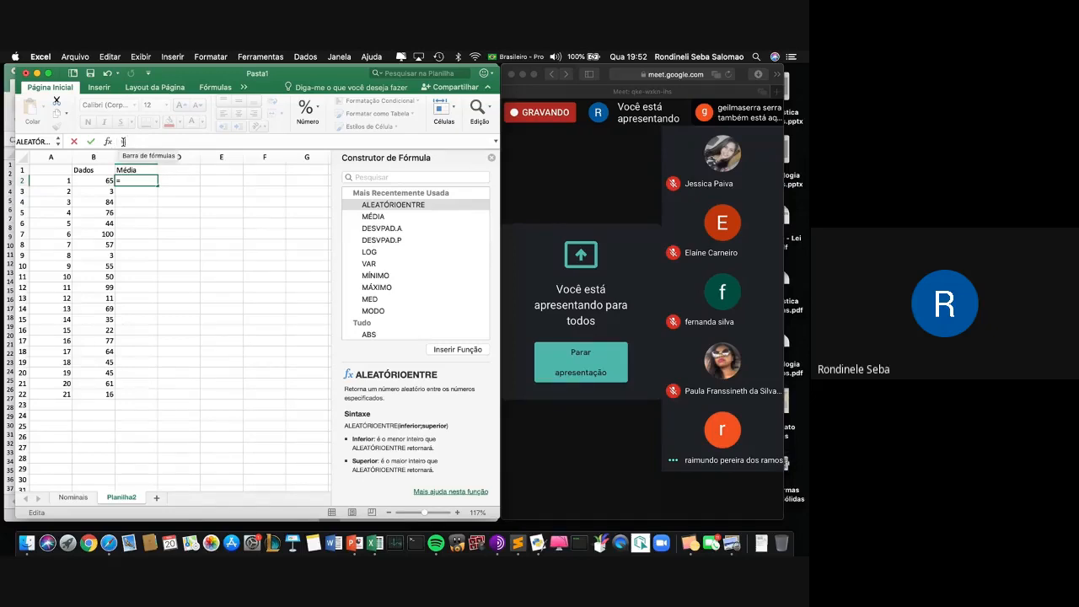
pyautogui.click(374, 218)
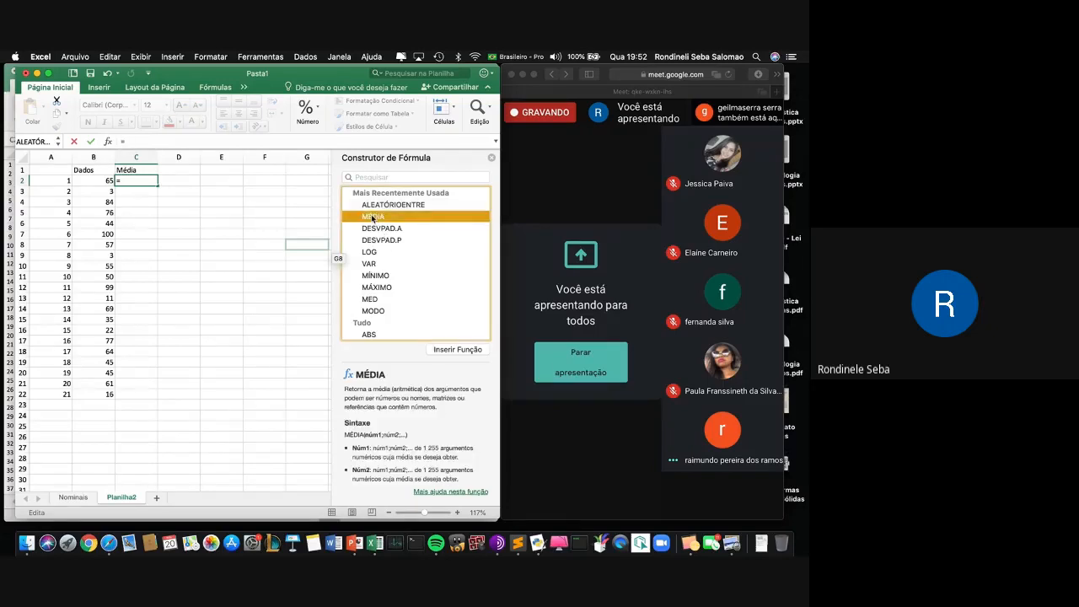
pyautogui.doubleClick(375, 219)
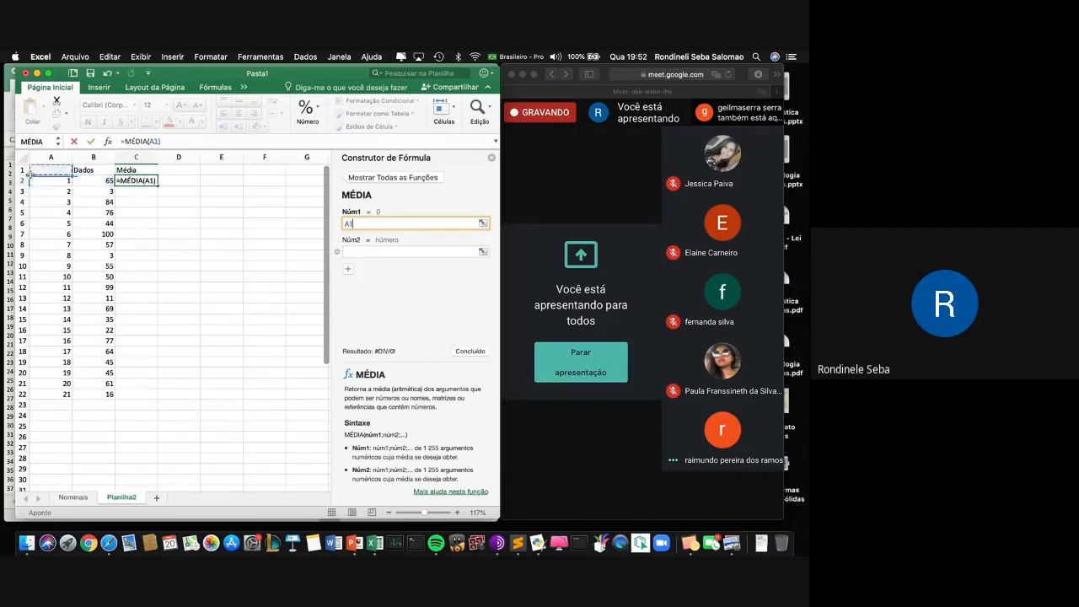
pyautogui.click(94, 180)
pyautogui.moveTo(93, 180); pyautogui.dragTo(99, 396)
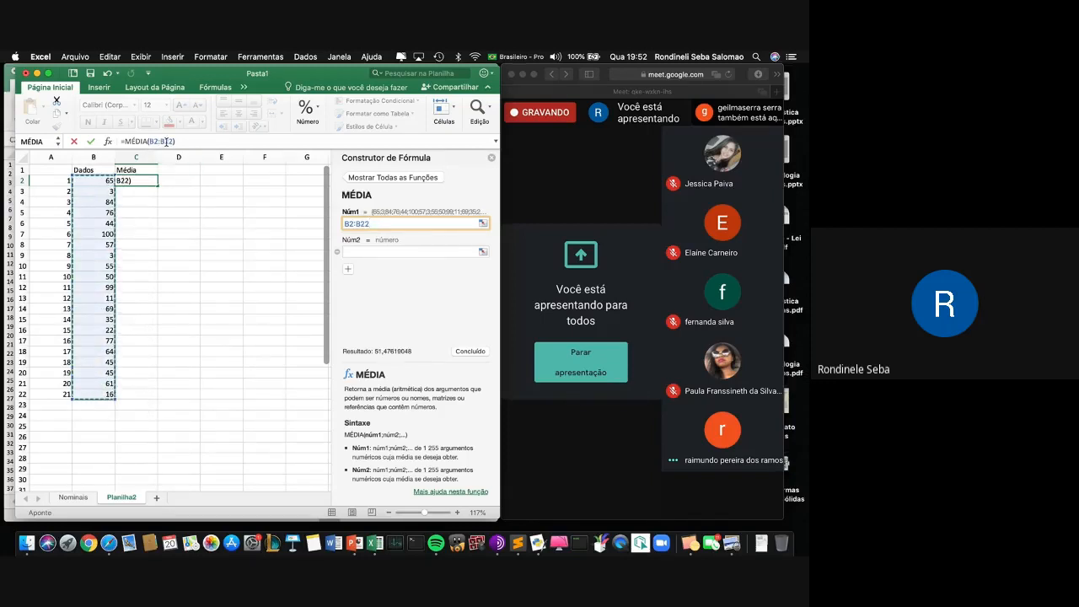
pyautogui.press('Return')
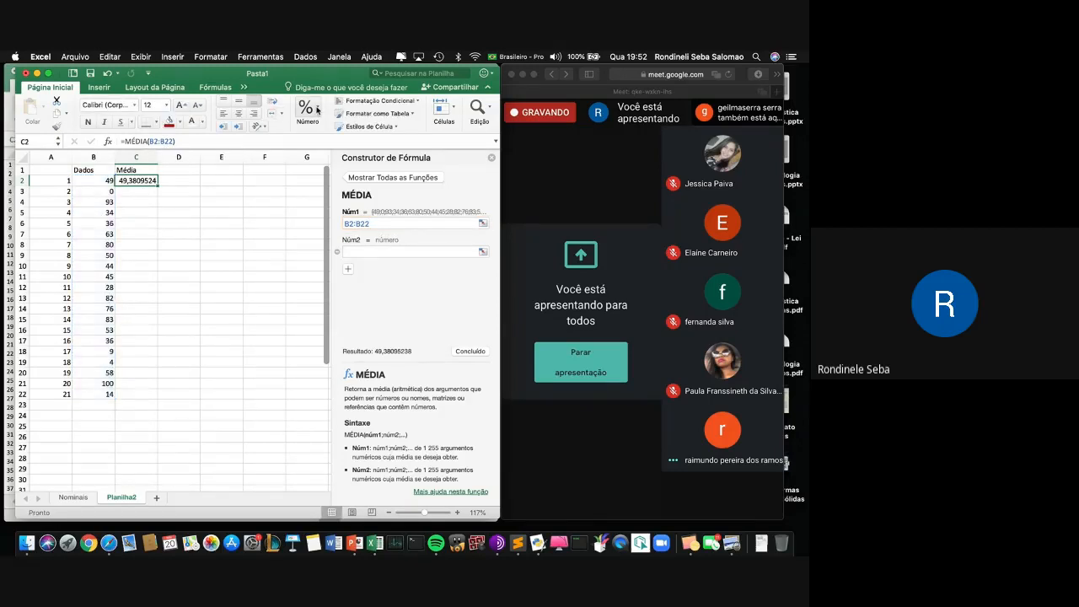
# Reduce the mean in cell C2 to one decimal place.
pyautogui.click(307, 109)
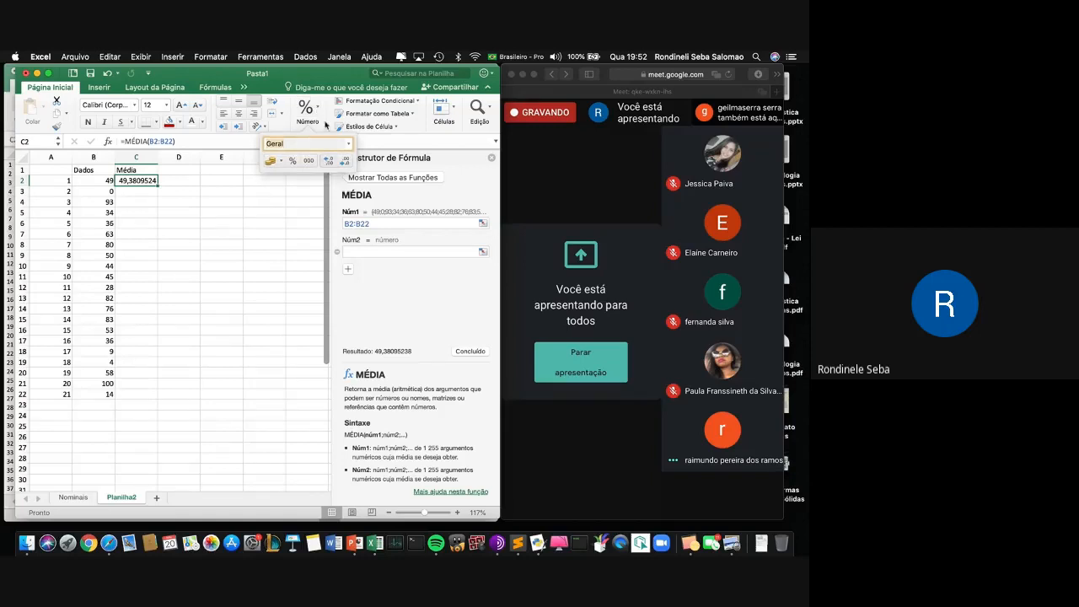
pyautogui.click(343, 162)
pyautogui.click(343, 163)
pyautogui.click(343, 163)
pyautogui.click(343, 163)
pyautogui.click(343, 162)
pyautogui.click(343, 162)
# Calculate the sample standard deviation of B2:B22 in cell C3 with the DESVPAD.A function.
pyautogui.click(138, 194)
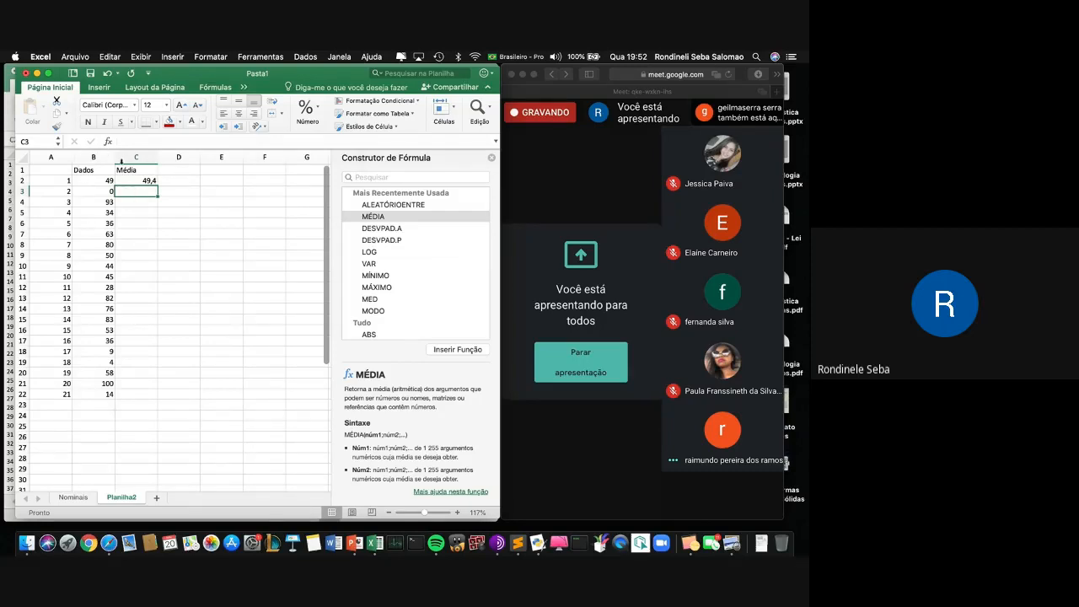
pyautogui.write('=')
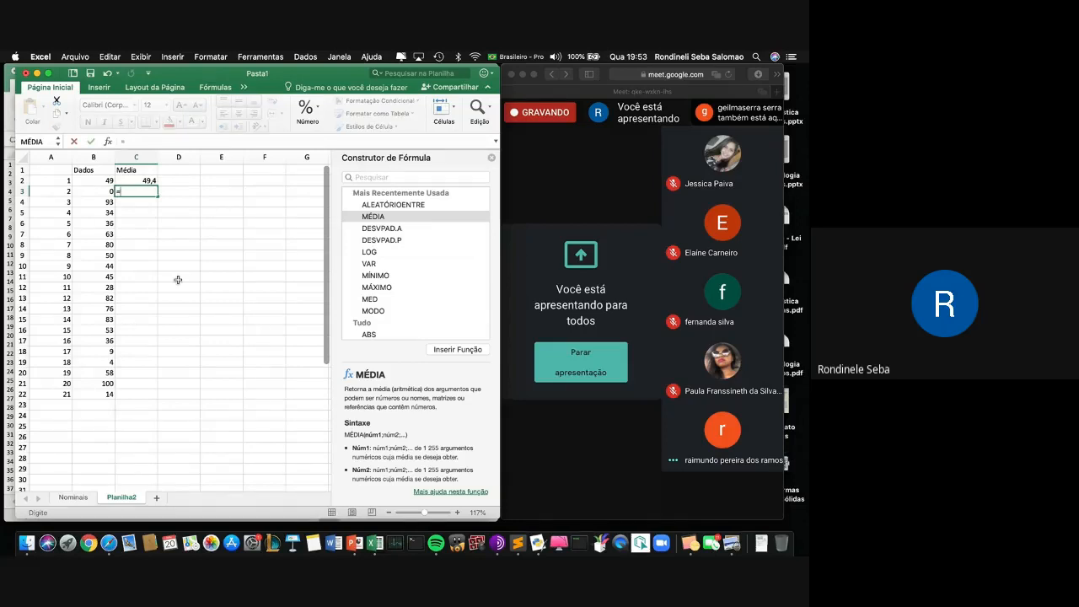
pyautogui.write('des')
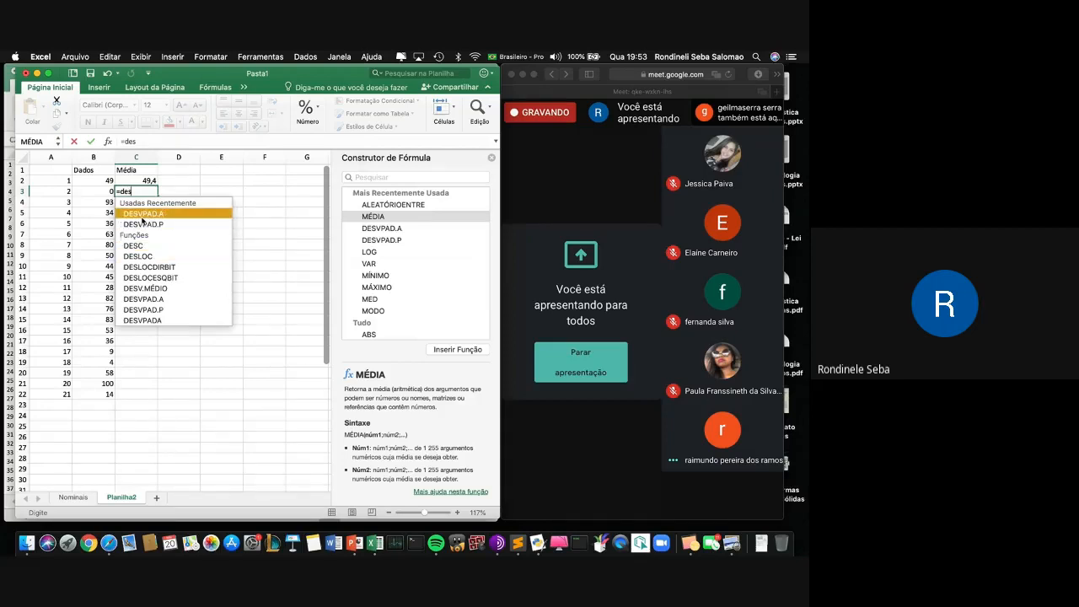
pyautogui.doubleClick(142, 216)
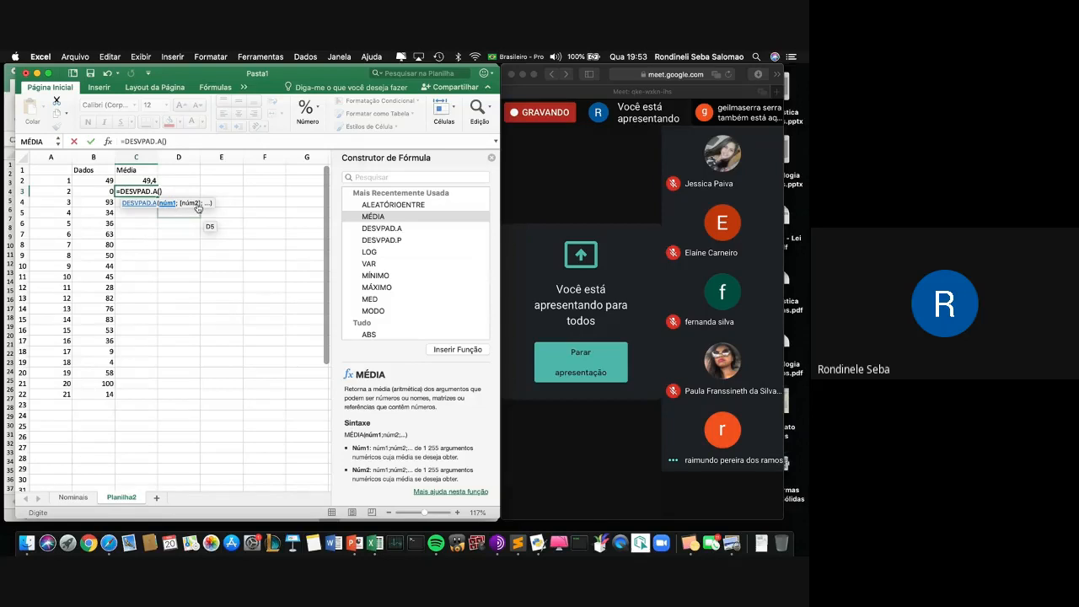
pyautogui.moveTo(105, 180); pyautogui.dragTo(96, 393)
pyautogui.press('Return')
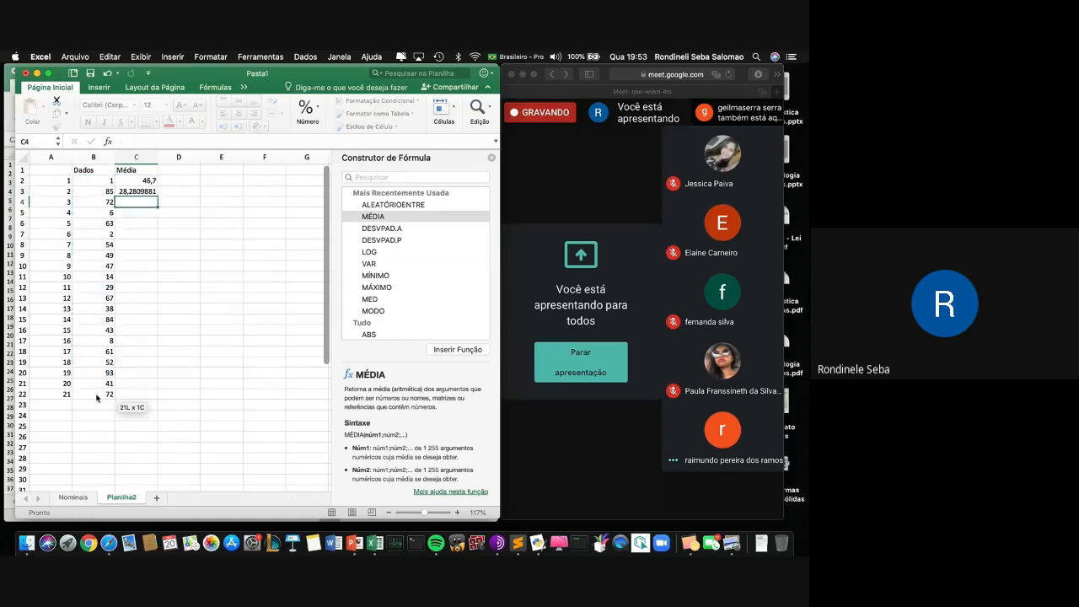
# Reduce the standard deviation in cell C3 to one decimal place.
pyautogui.press('Up')
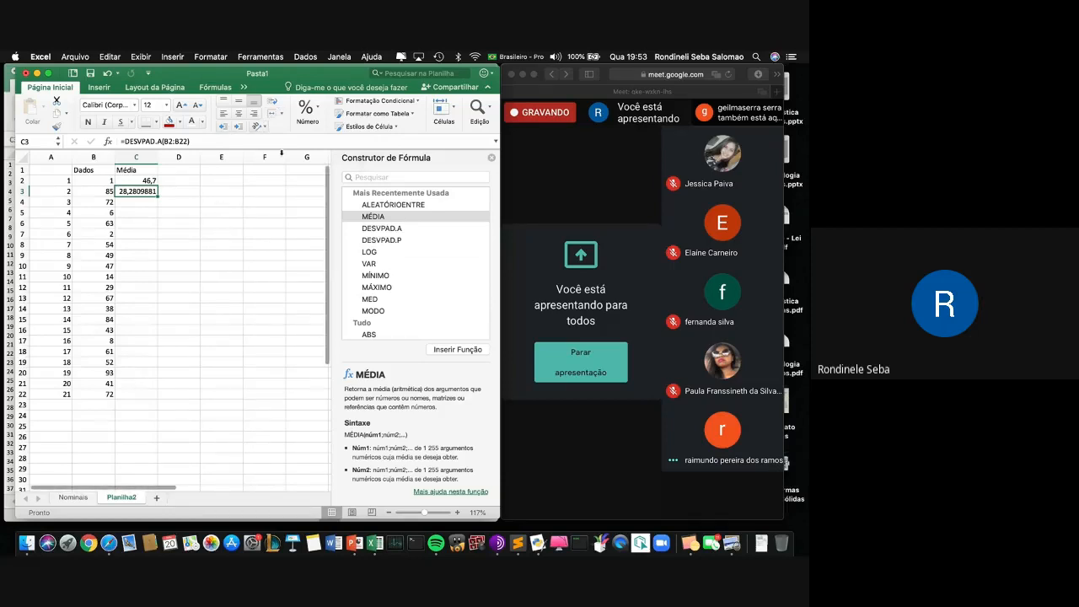
pyautogui.click(317, 108)
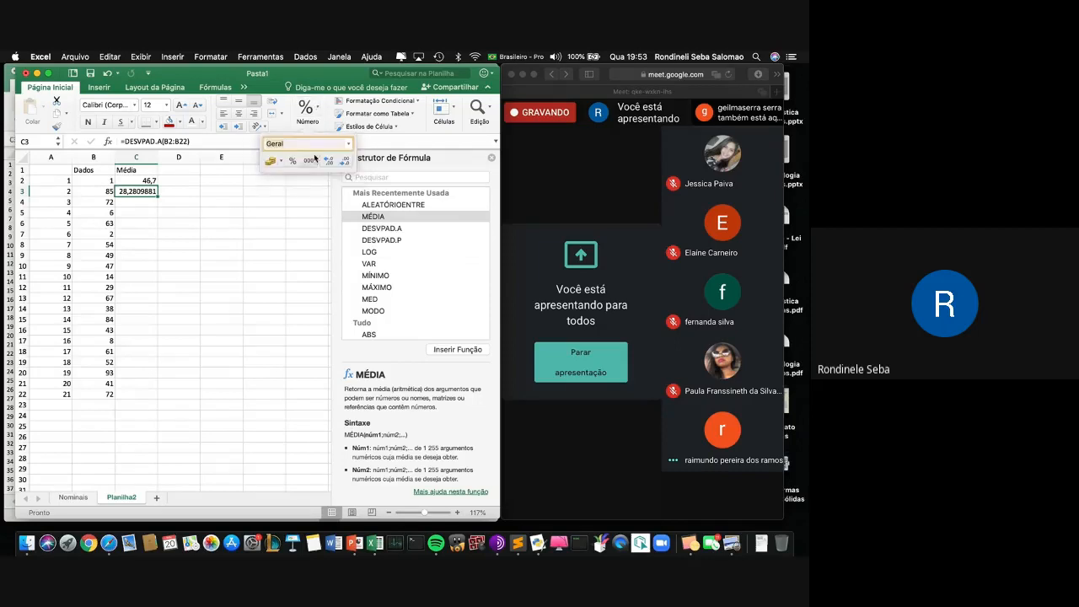
pyautogui.click(344, 161)
pyautogui.click(344, 161)
pyautogui.click(344, 162)
pyautogui.click(344, 161)
pyautogui.click(344, 161)
pyautogui.click(344, 161)
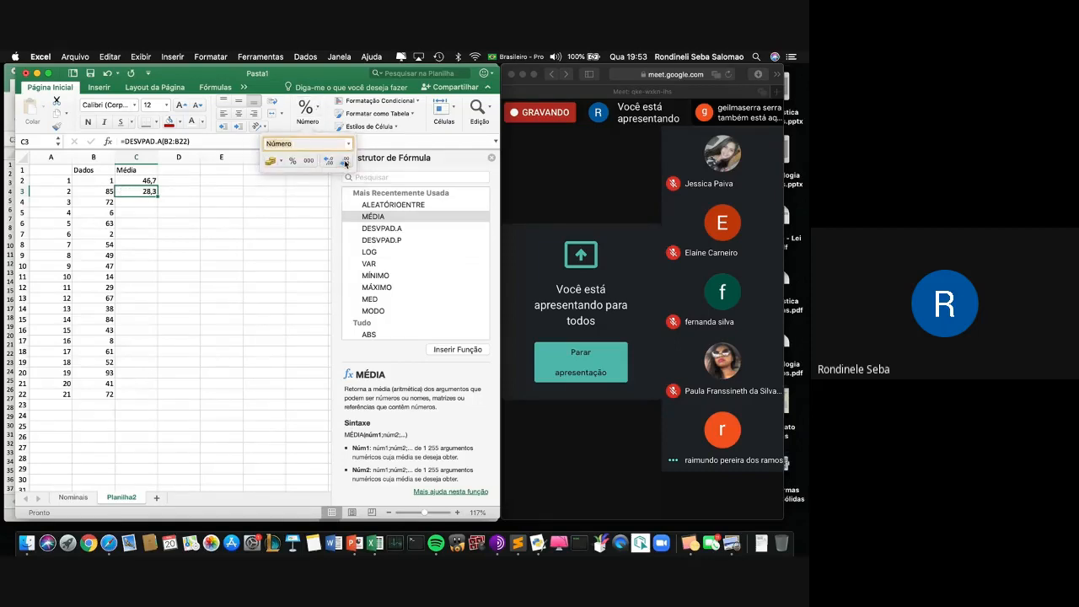
# Find the largest value of B2:B22 in cell C4 with the MÁXIMO function.
pyautogui.click(144, 202)
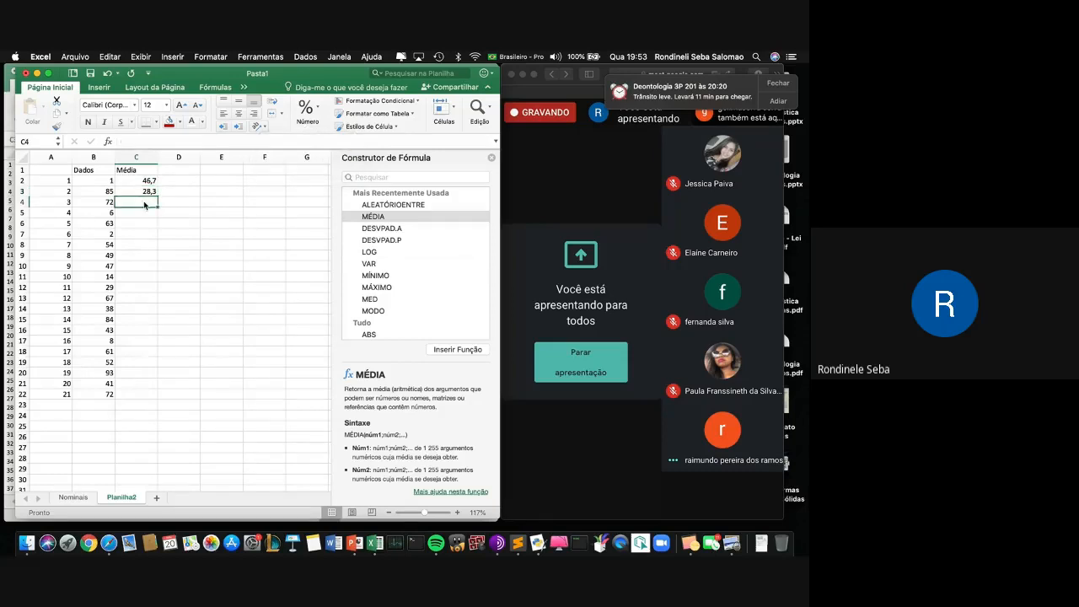
pyautogui.write('=')
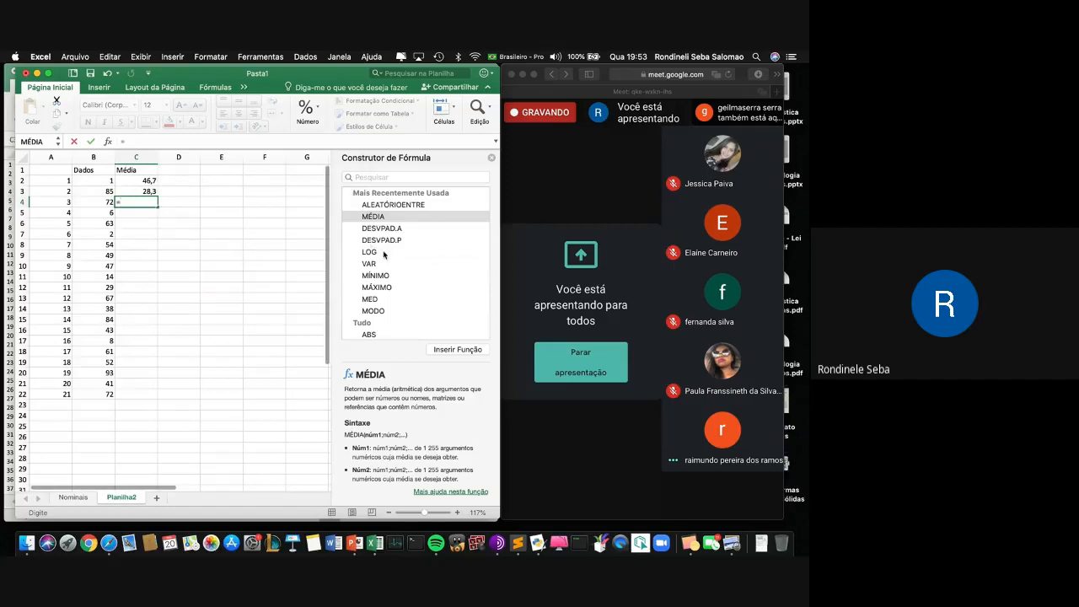
pyautogui.click(381, 286)
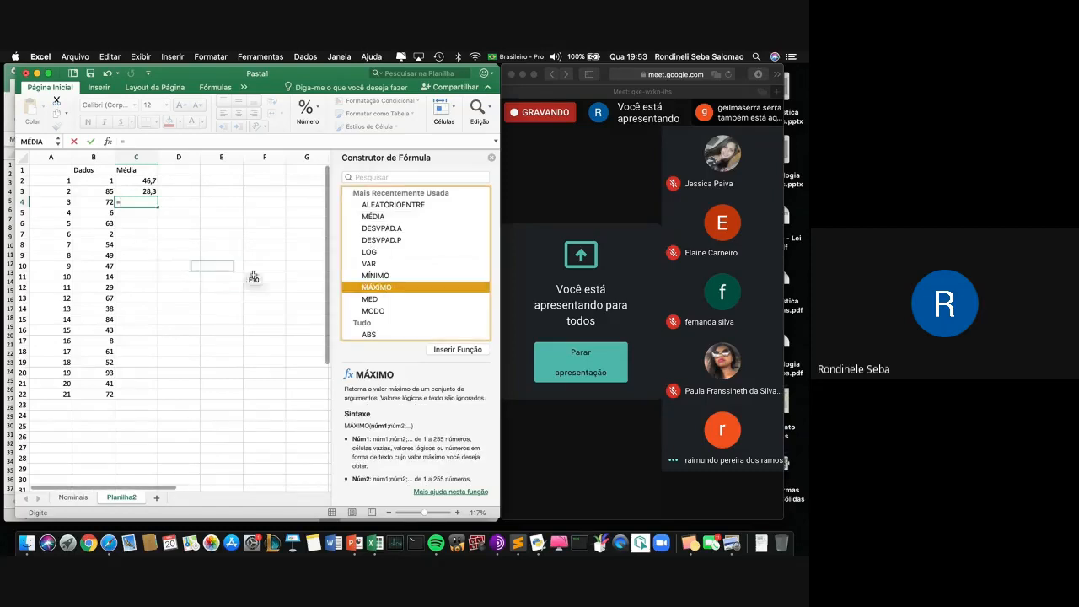
pyautogui.doubleClick(371, 287)
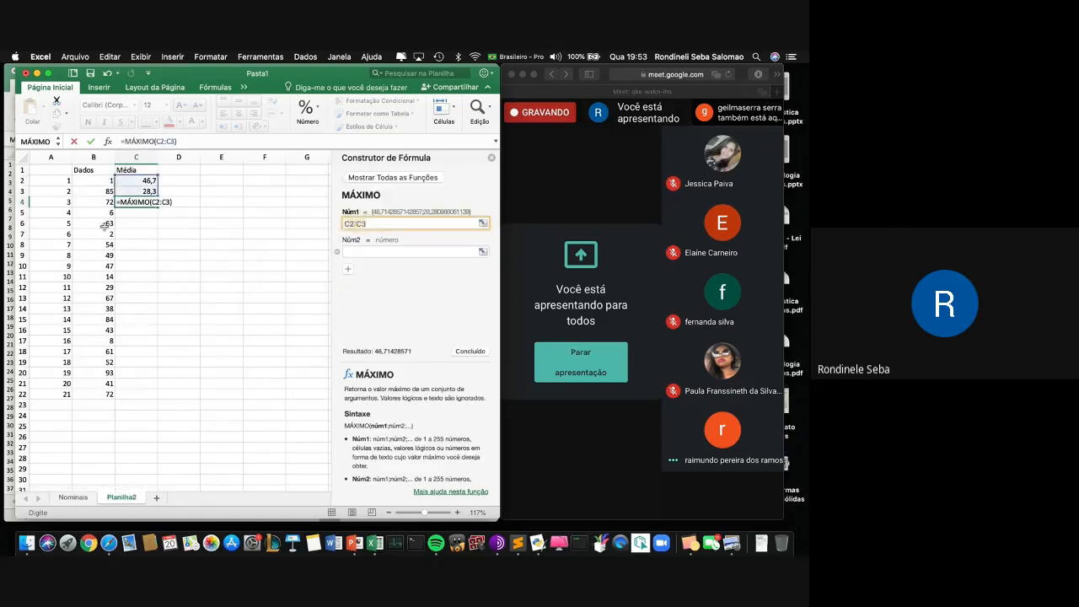
pyautogui.click(102, 182)
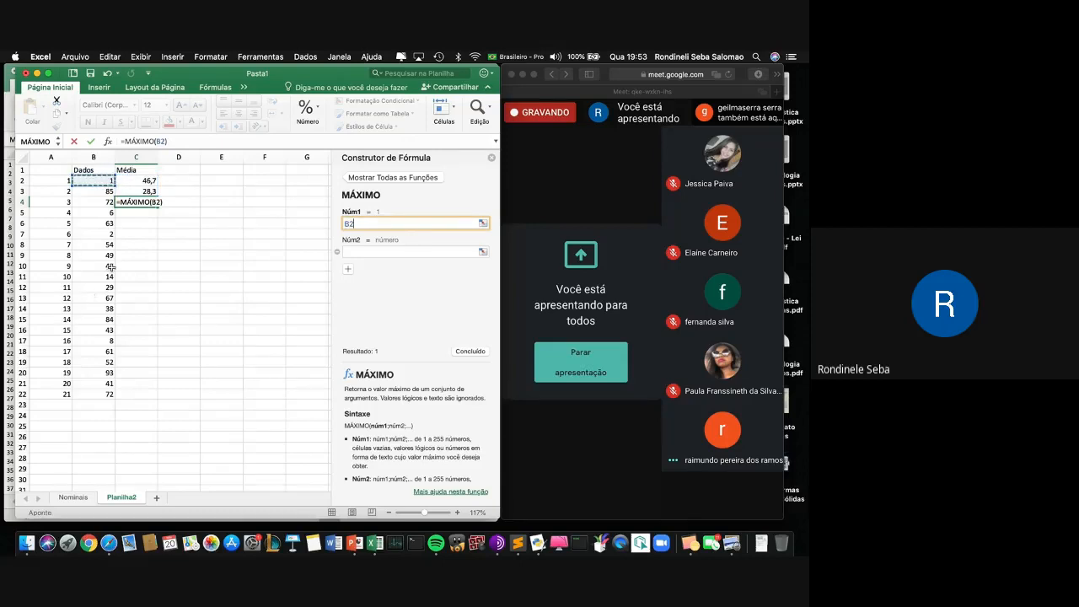
pyautogui.moveTo(114, 183); pyautogui.dragTo(104, 398)
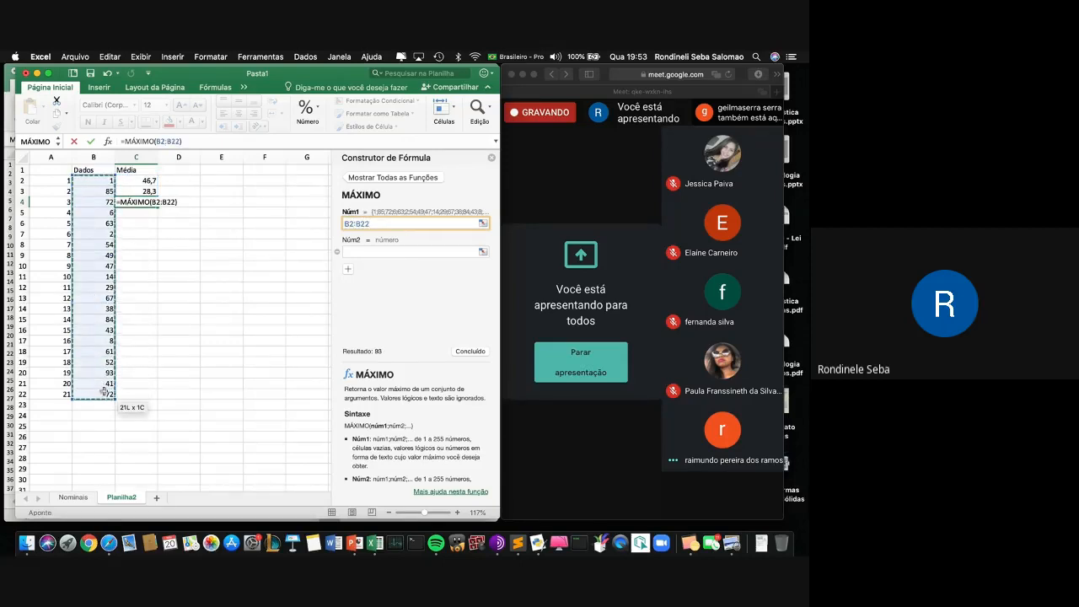
pyautogui.write('\\')
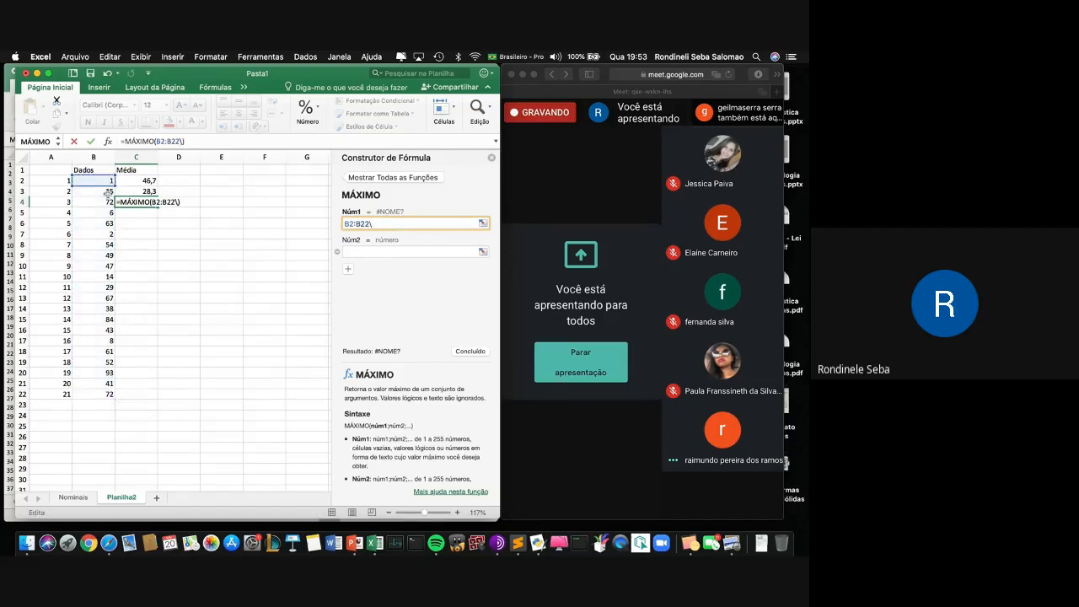
pyautogui.press('BackSpace')
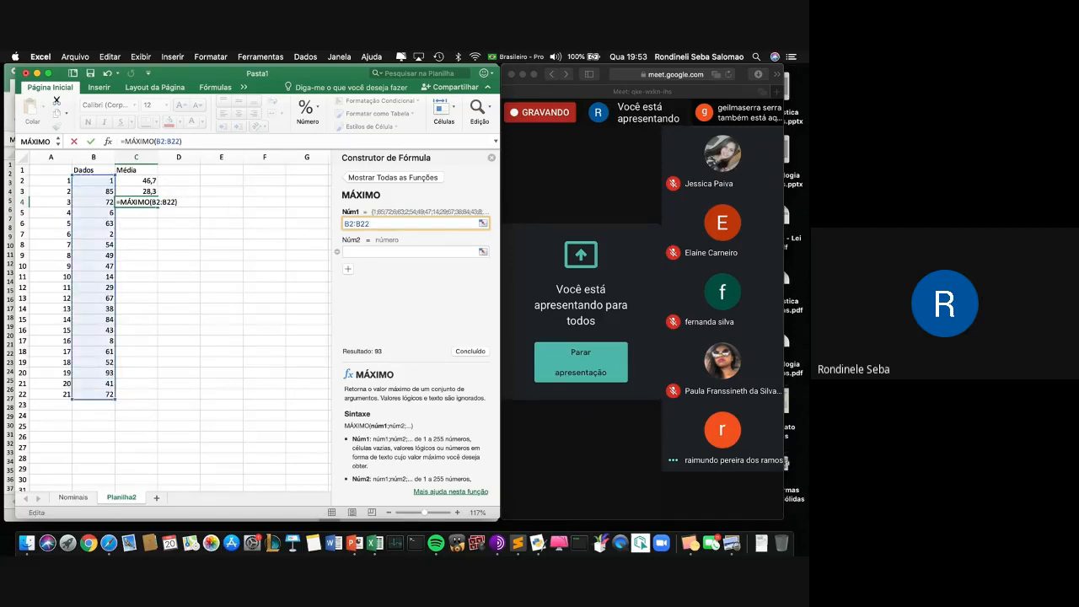
pyautogui.press('Return')
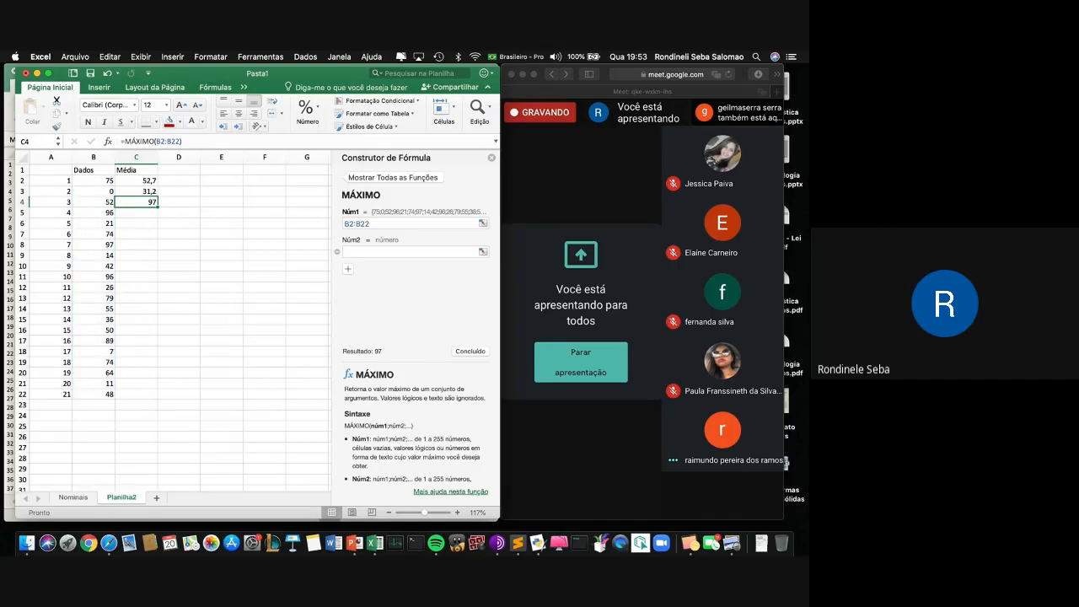
# Find the smallest value of B2:B22 in cell C5 with the MÍNIMO function.
pyautogui.click(132, 212)
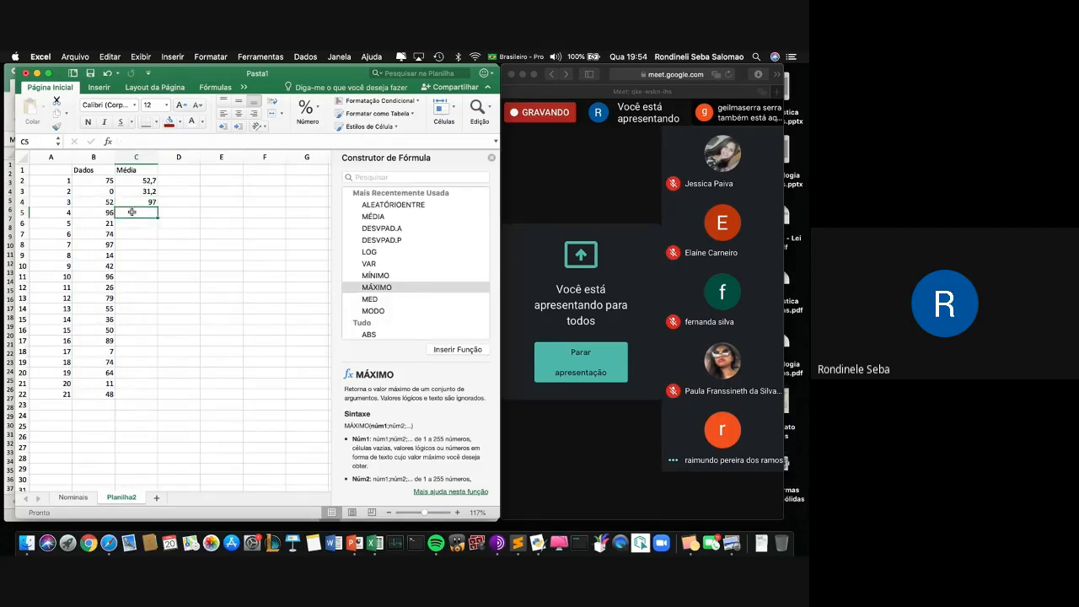
pyautogui.write('=')
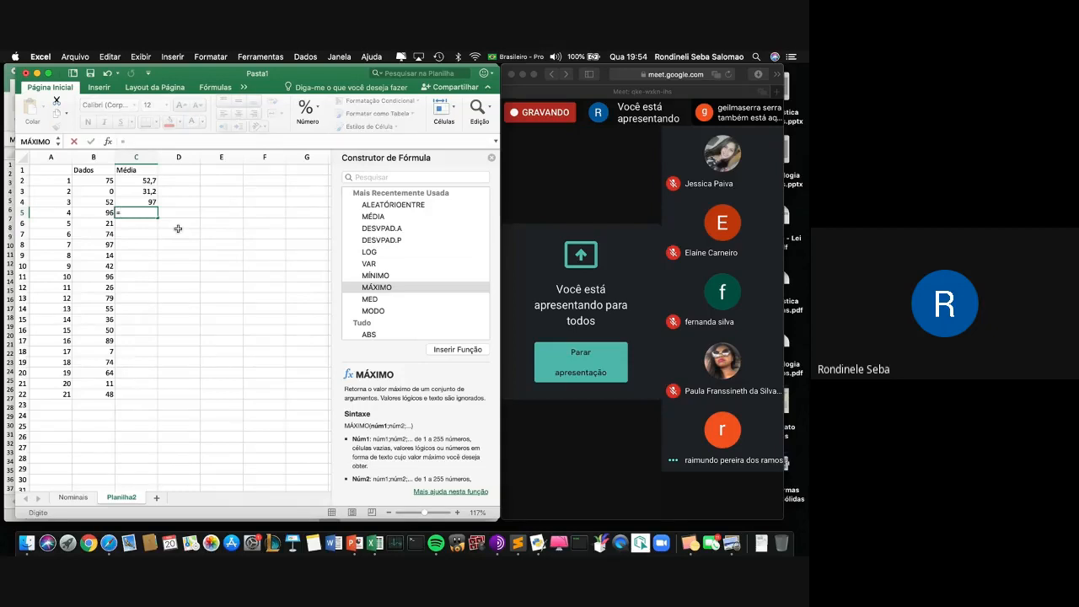
pyautogui.write('mín')
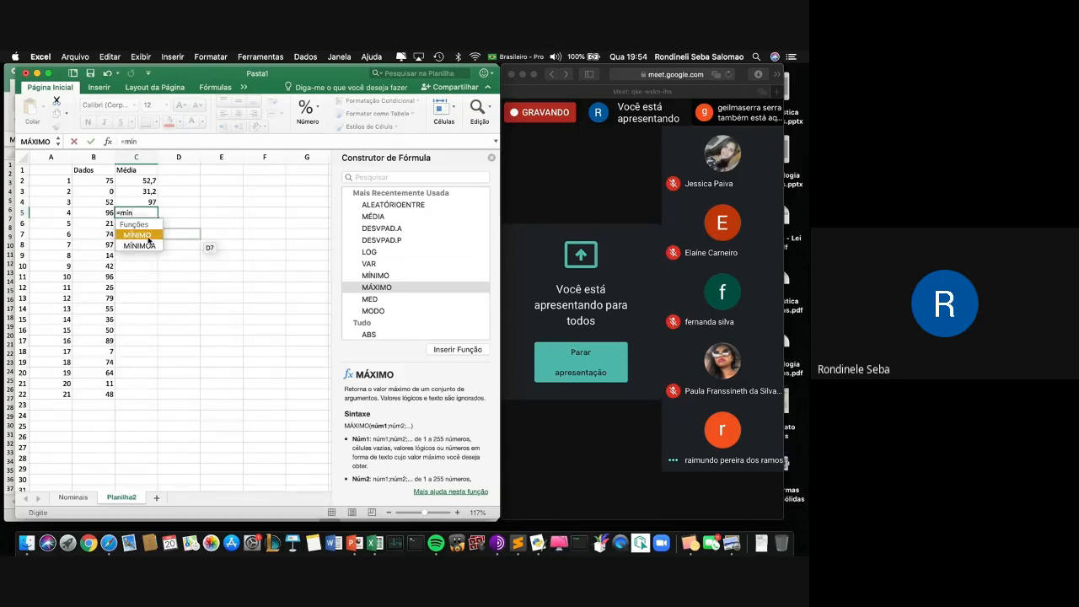
pyautogui.doubleClick(148, 236)
pyautogui.moveTo(97, 181); pyautogui.dragTo(98, 390)
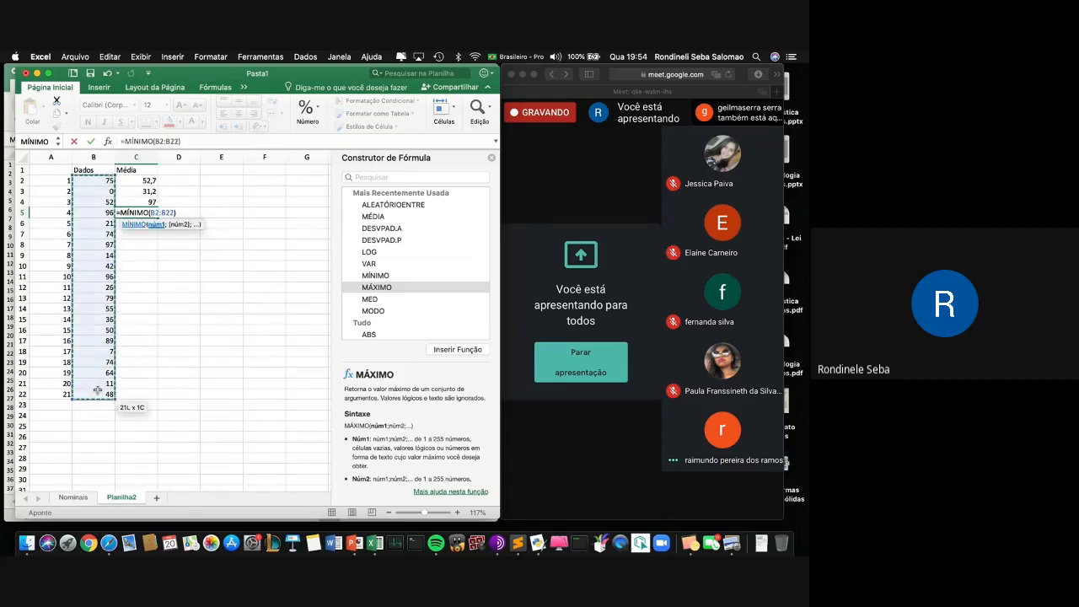
pyautogui.press('Return')
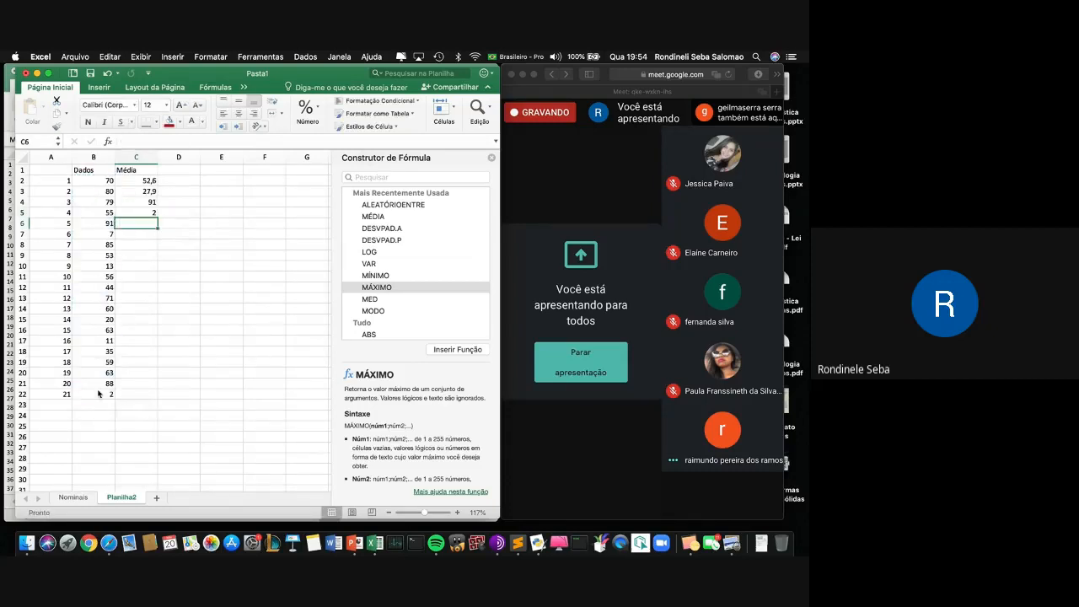
# Generate a random integer between 10 and 50 in cell D11 with the ALEATÓRIOENTRE function.
pyautogui.click(168, 279)
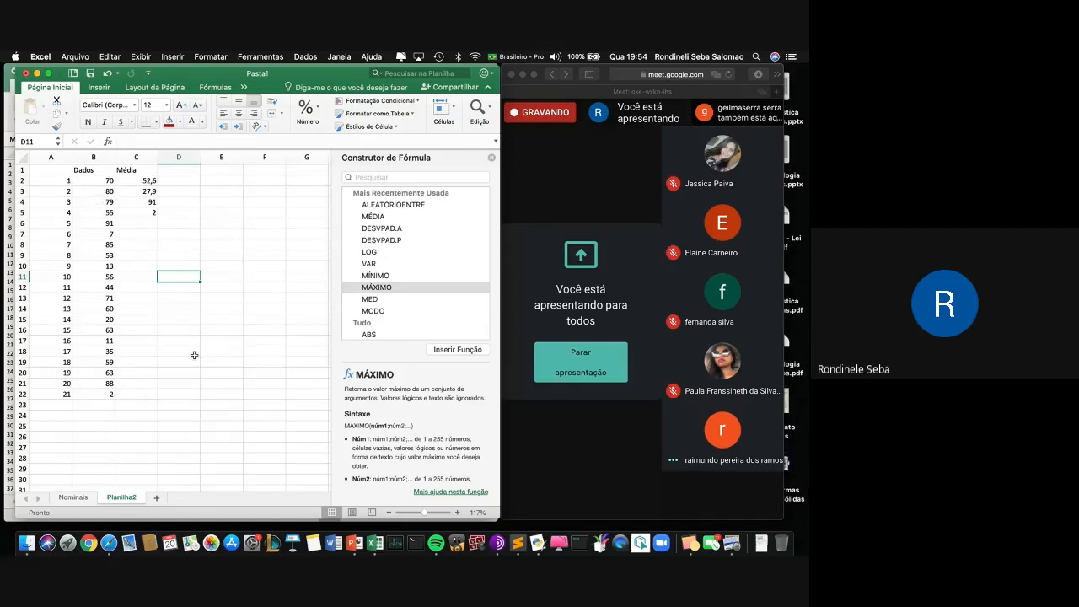
pyautogui.write('=ae')
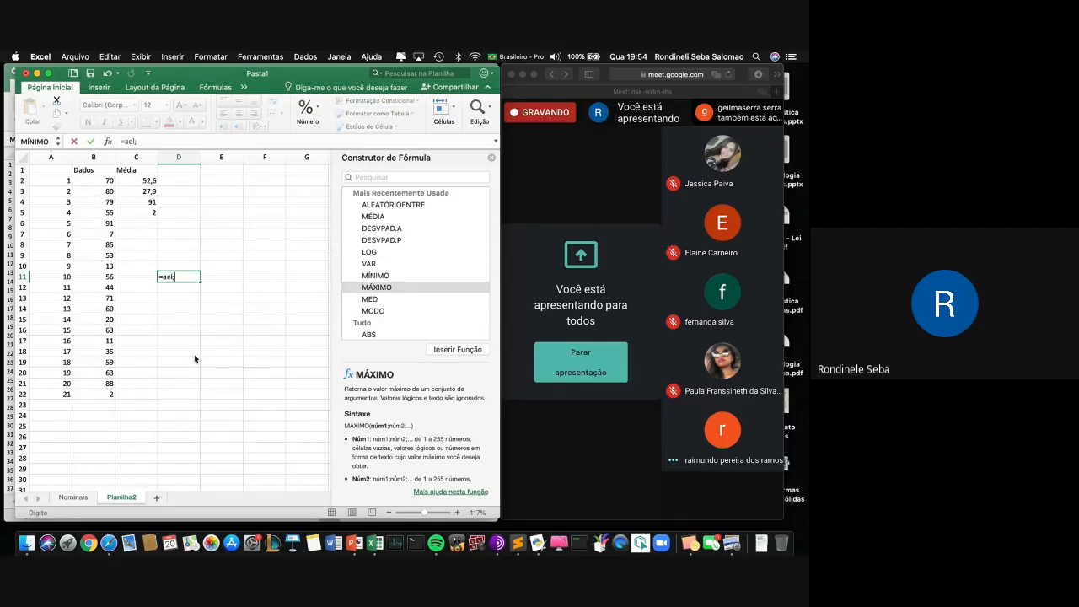
pyautogui.press('BackSpace')
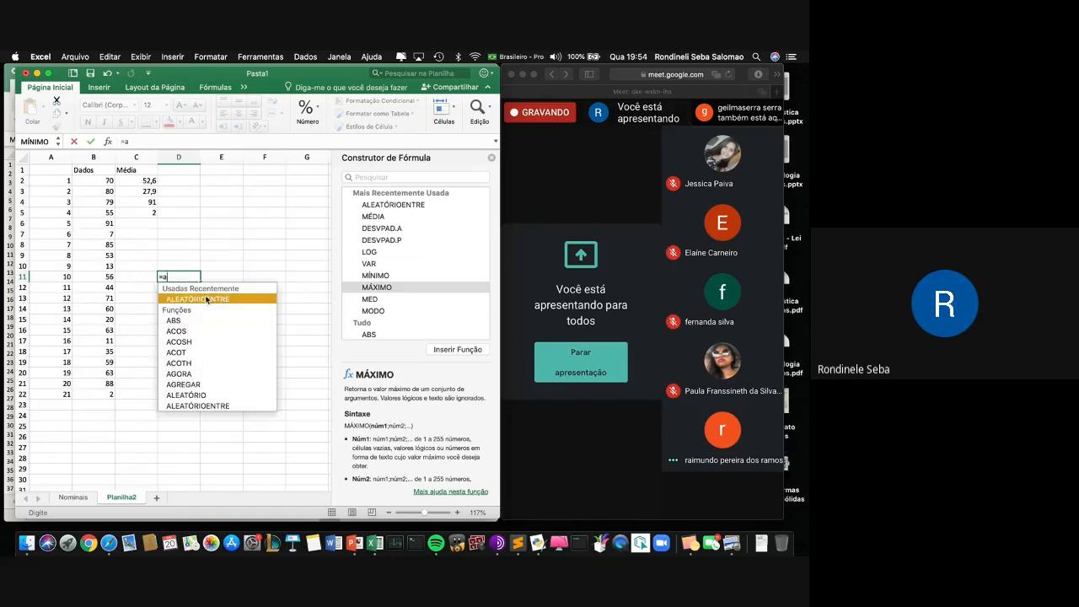
pyautogui.doubleClick(207, 299)
pyautogui.write('10')
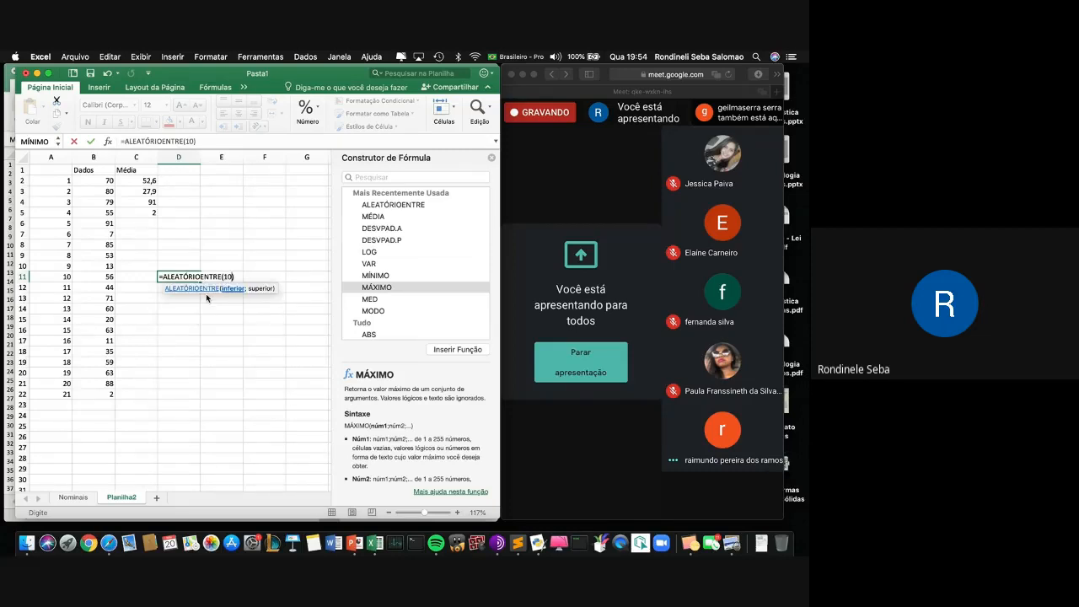
pyautogui.write(';')
pyautogui.write('20')
pyautogui.press('Return')
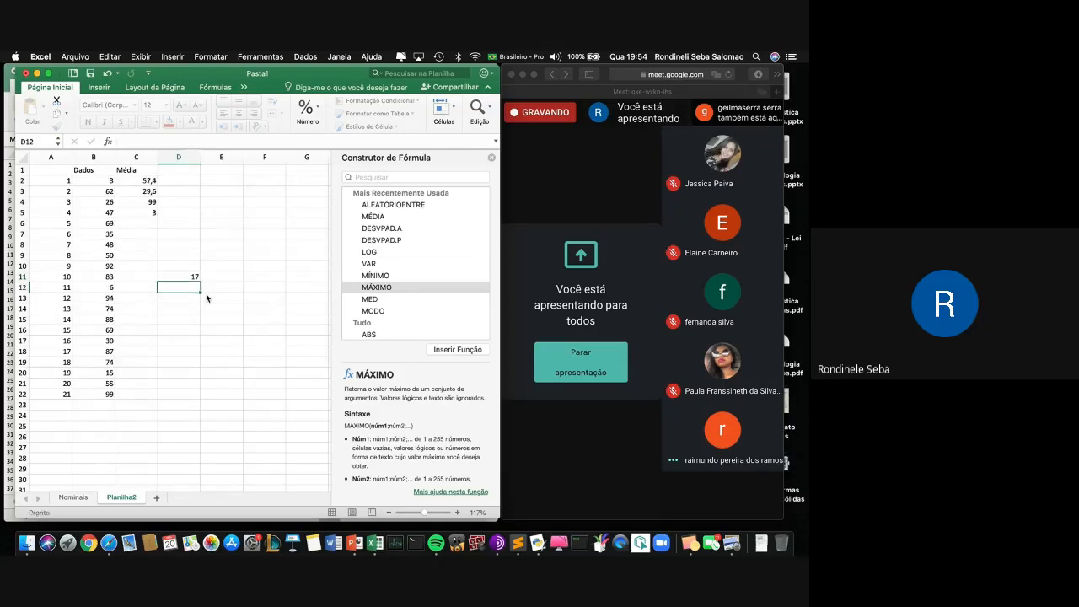
# Copy the random-number formula from D11 across to cells E11, F11 and G11.
pyautogui.click(183, 277)
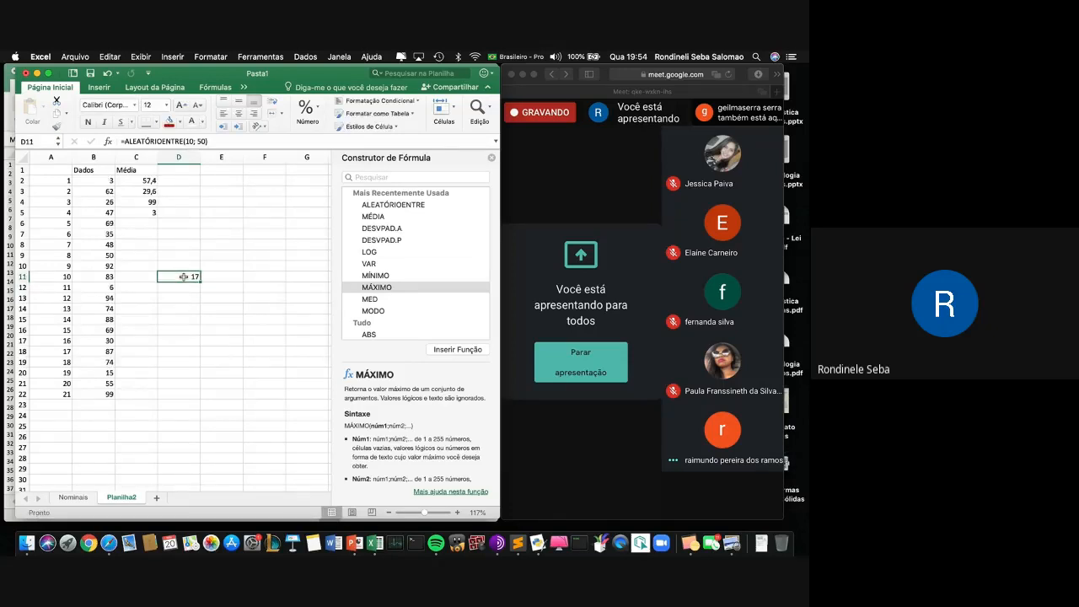
pyautogui.press('super+c')
pyautogui.hscroll(20, 183, 277)
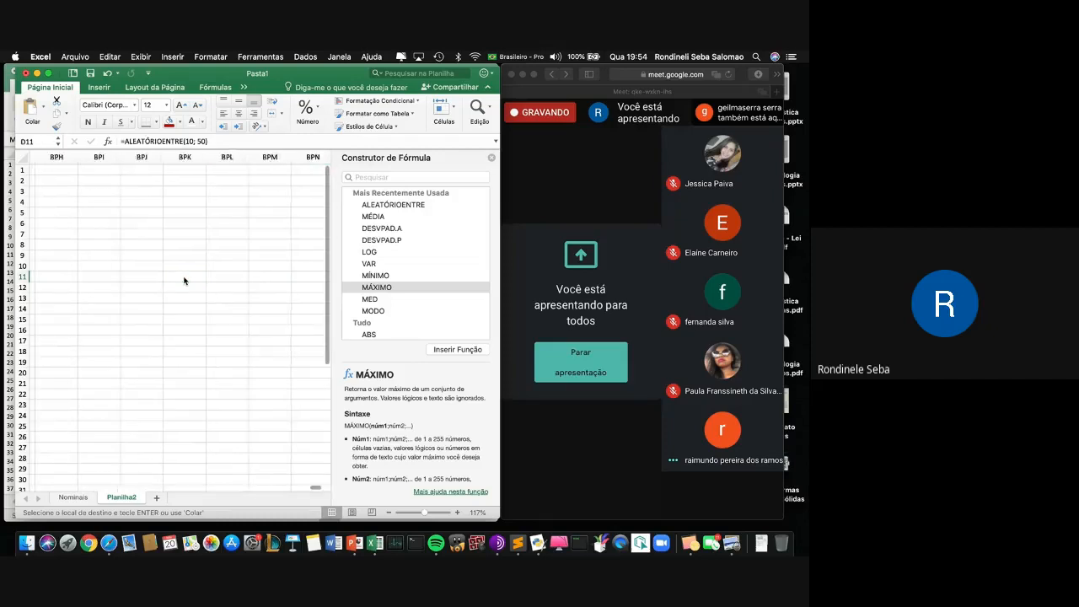
pyautogui.press('Right')
pyautogui.press('super+v')
pyautogui.press('Right')
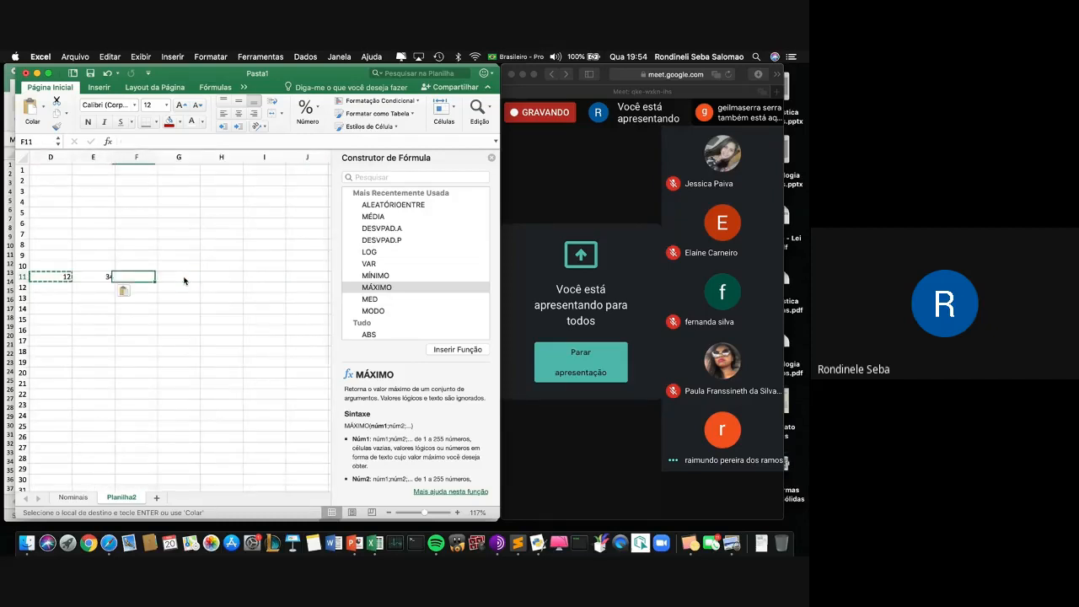
pyautogui.press('super+v')
pyautogui.press('Right')
pyautogui.press('super+v')
# Paste the copied ALEATÓRIOENTRE formula into cells D12 to G12.
pyautogui.press('Down')
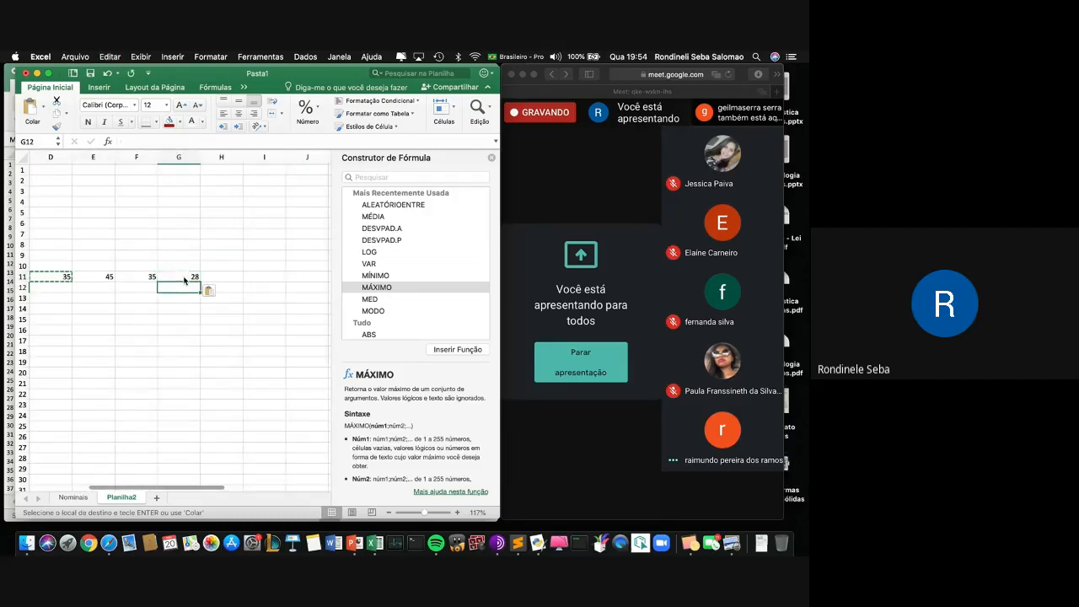
pyautogui.press('super+v')
pyautogui.press('Left')
pyautogui.press('super+v')
pyautogui.press('Left')
pyautogui.press('super+v')
pyautogui.press('Left')
pyautogui.press('super+v')
# Fill cells D13 to G13 with the same copied random-number formula.
pyautogui.press('Down')
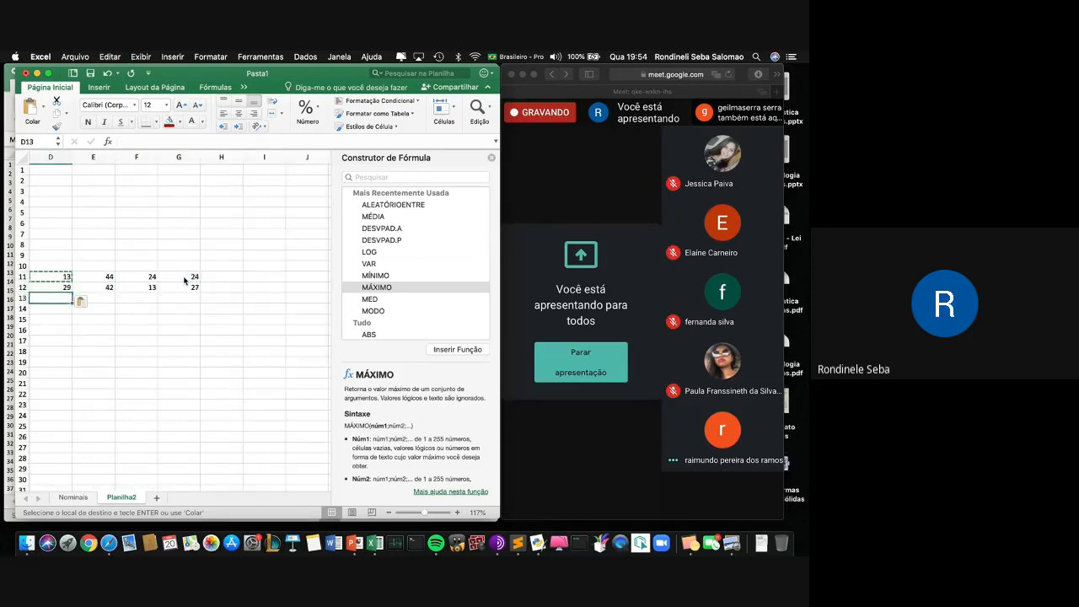
pyautogui.press('super+v')
pyautogui.press('Right')
pyautogui.press('super+v')
pyautogui.press('Right')
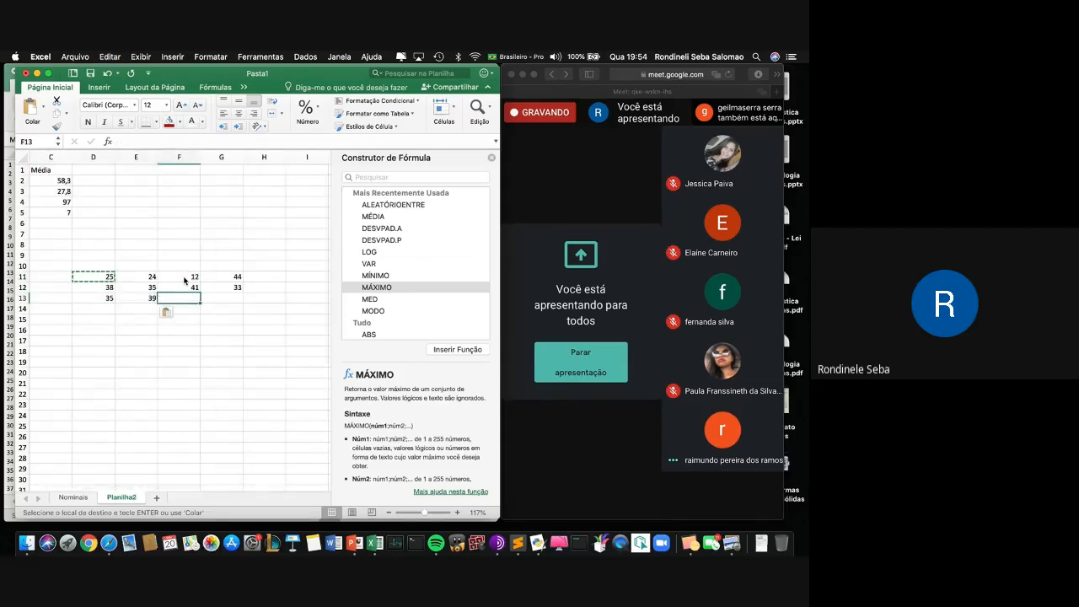
pyautogui.press('super+v')
pyautogui.press('Right')
pyautogui.press('super+v')
# Complete the four-by-four block of random numbers by pasting the copied formula into D14 to G14.
pyautogui.press('Right')
pyautogui.press('Down')
pyautogui.press('Left')
pyautogui.press('super+v')
pyautogui.press('Left')
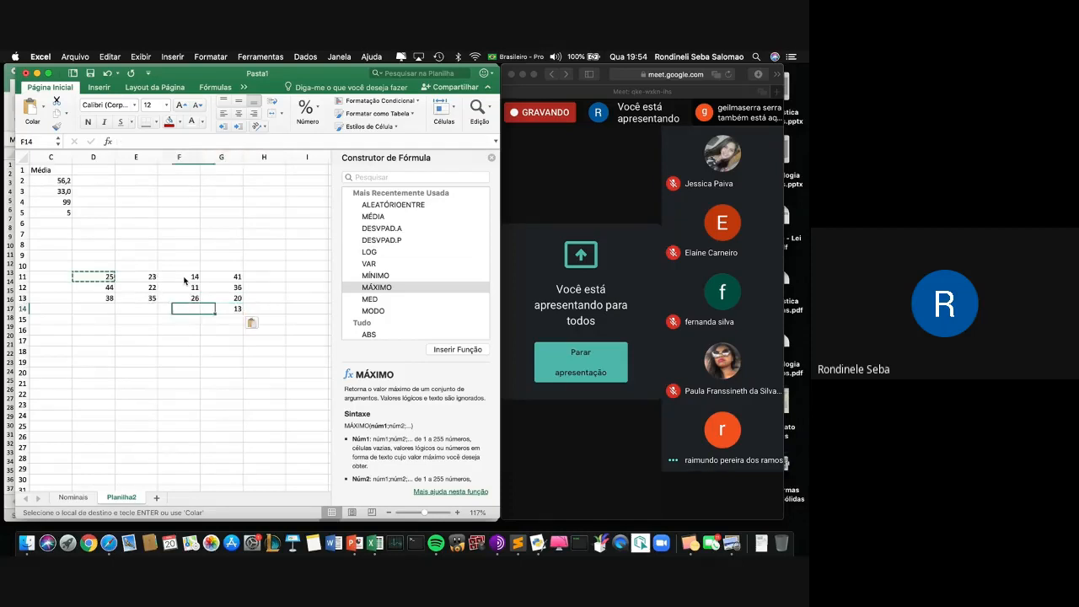
pyautogui.press('super+v')
pyautogui.press('Left')
pyautogui.press('super+v')
pyautogui.press('Left')
pyautogui.press('super+v')
pyautogui.press('Down')
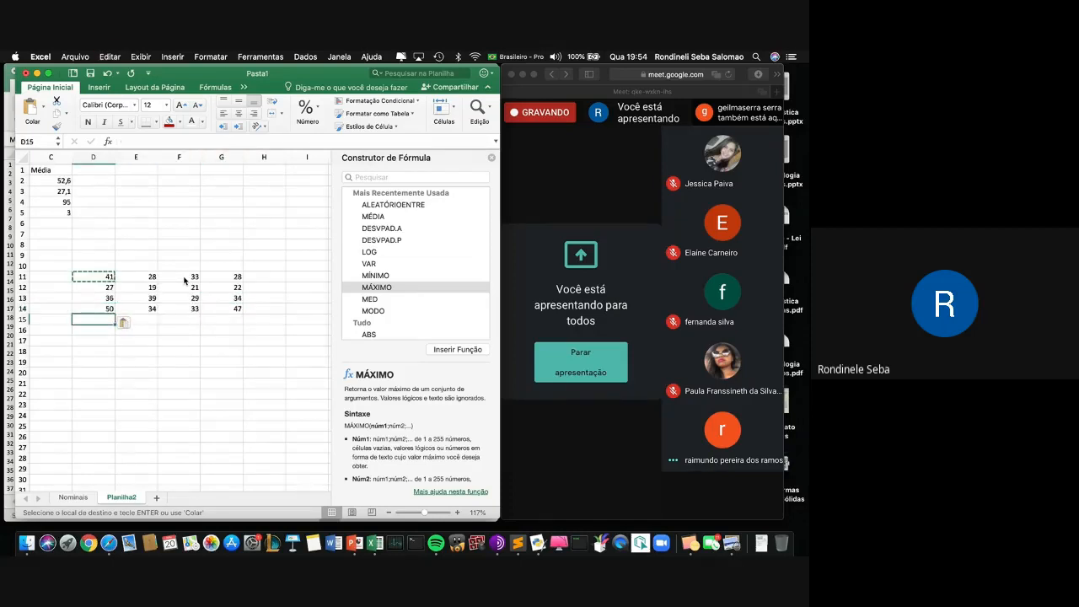
pyautogui.press('Up')
pyautogui.press('Up')
pyautogui.hscroll(-2, 184, 310)
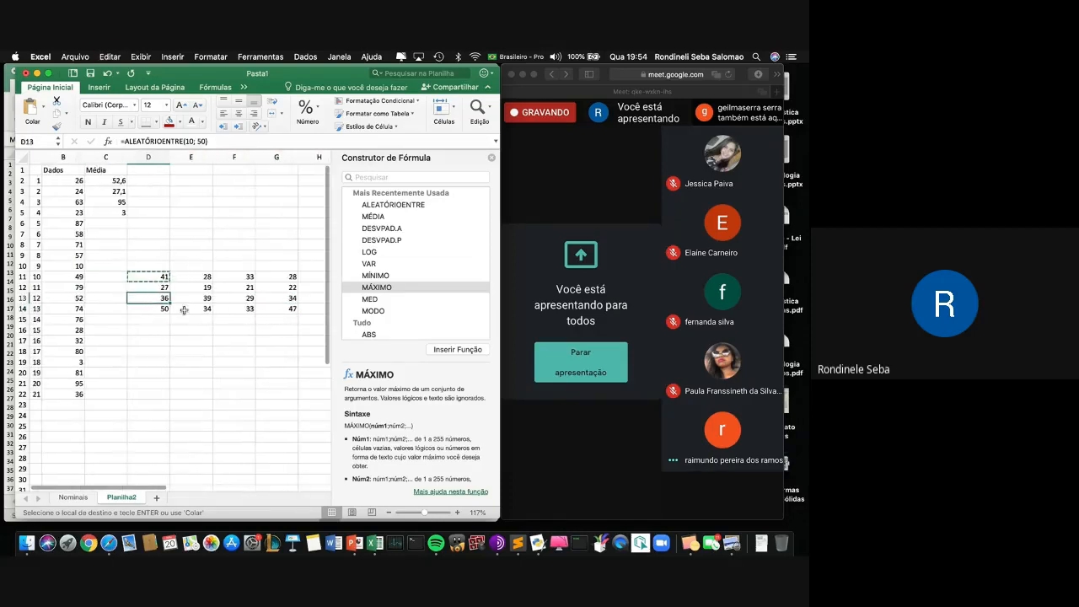
# Calculate the mean of D11:G14 in cell D16 with the MÉDIA function.
pyautogui.click(150, 329)
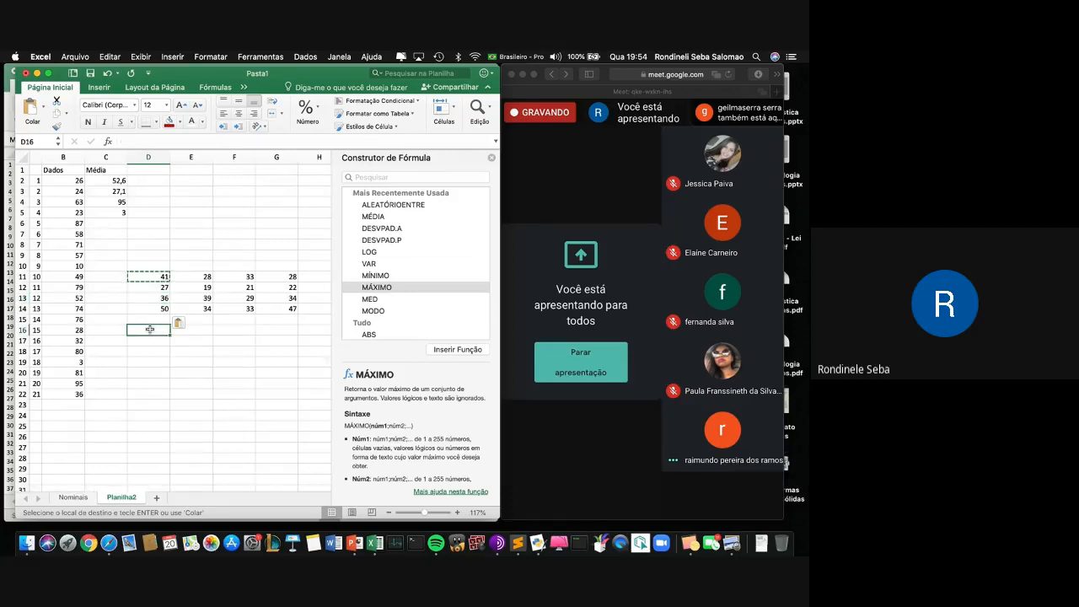
pyautogui.write('=médeioa')
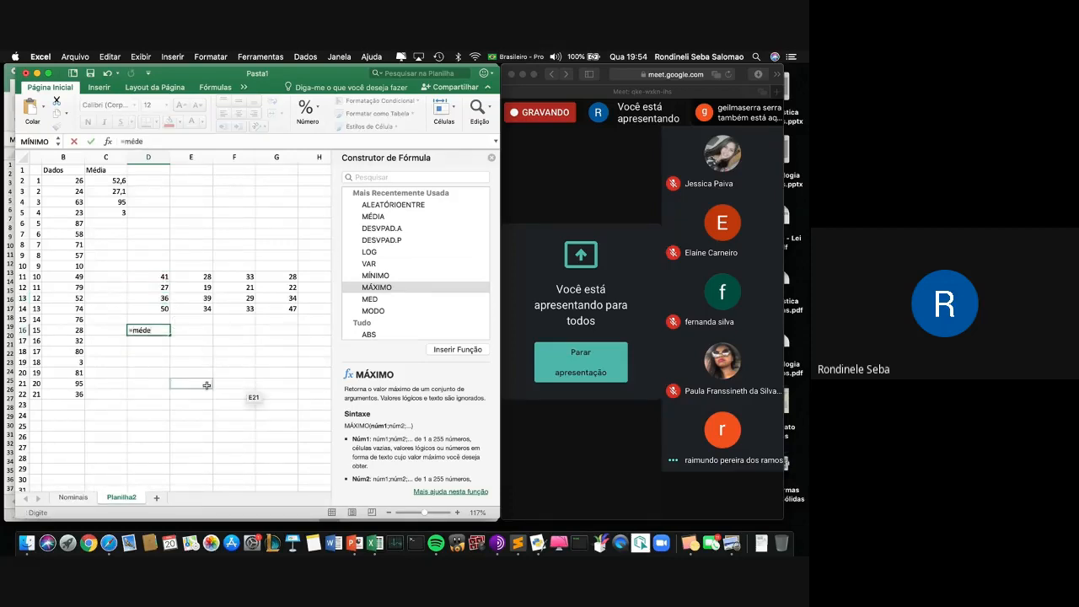
pyautogui.press('BackSpace')
pyautogui.press('BackSpace')
pyautogui.press('BackSpace')
pyautogui.write('ia')
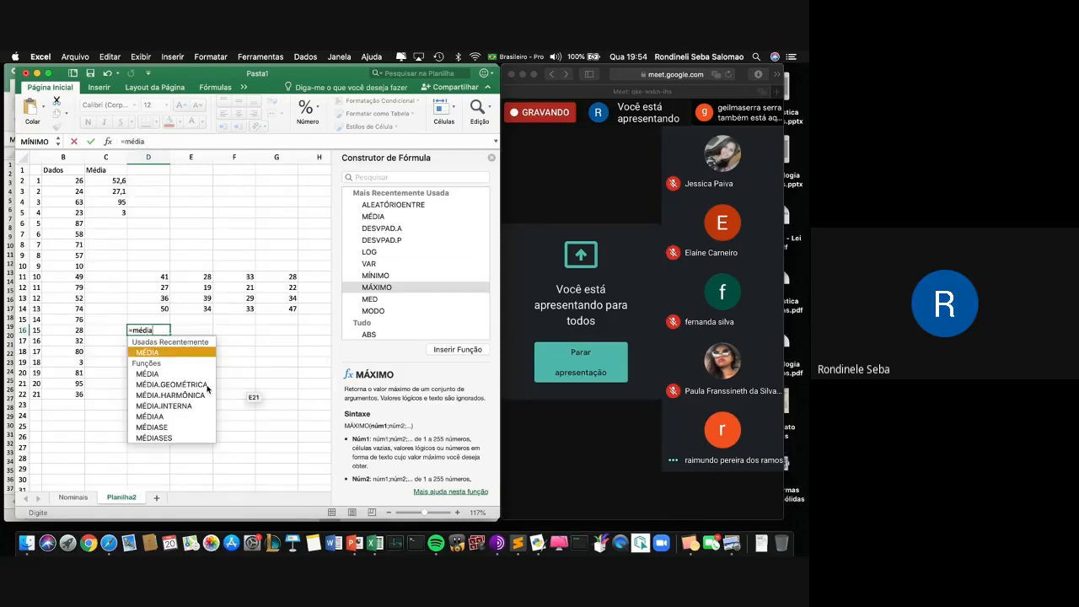
pyautogui.write('(')
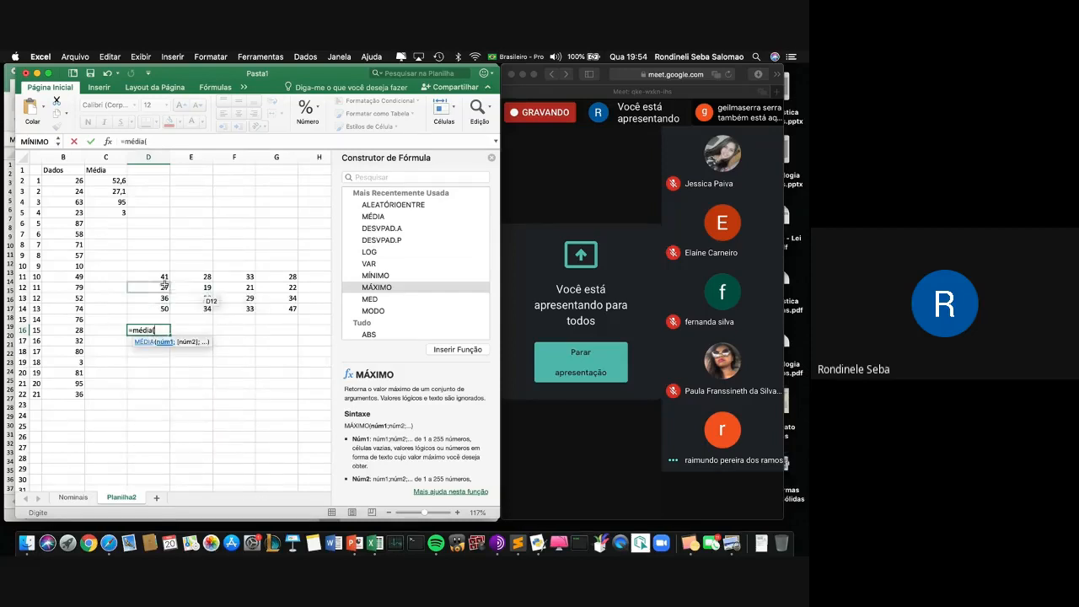
pyautogui.moveTo(159, 277); pyautogui.dragTo(275, 305)
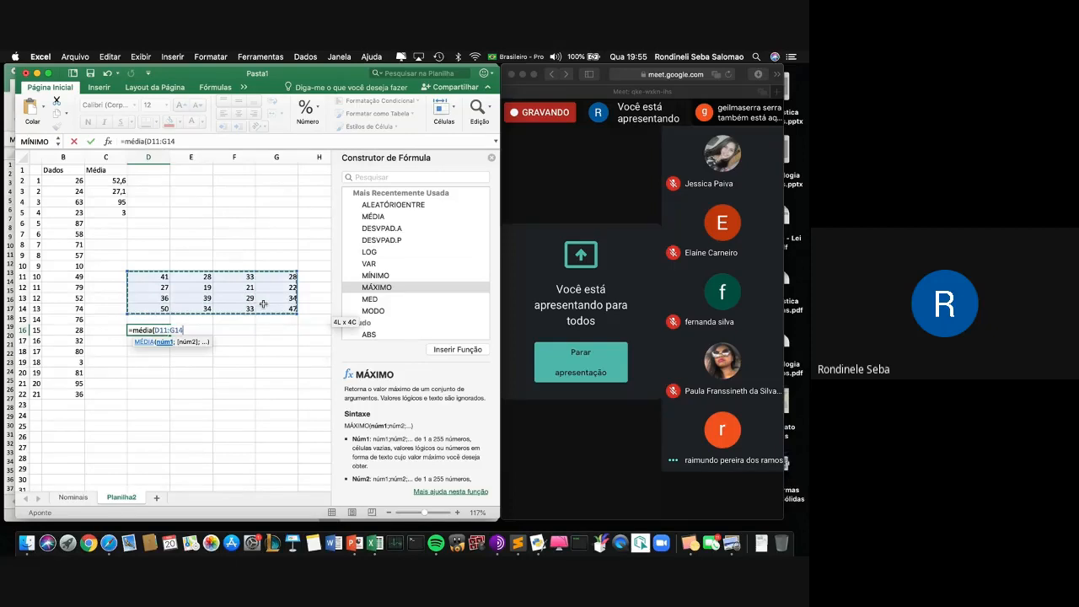
pyautogui.write(')')
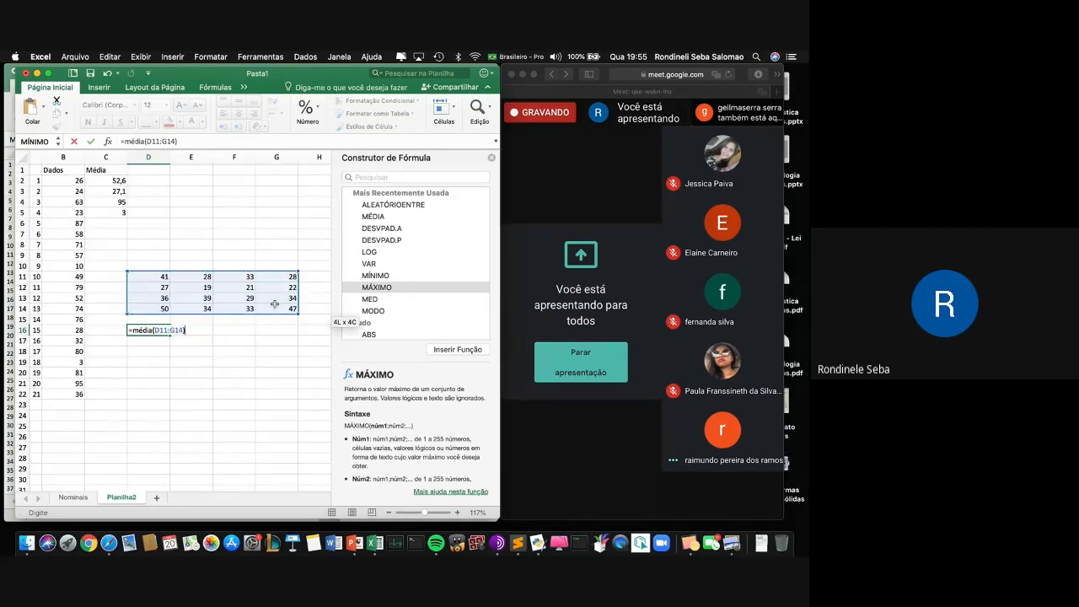
pyautogui.press('Return')
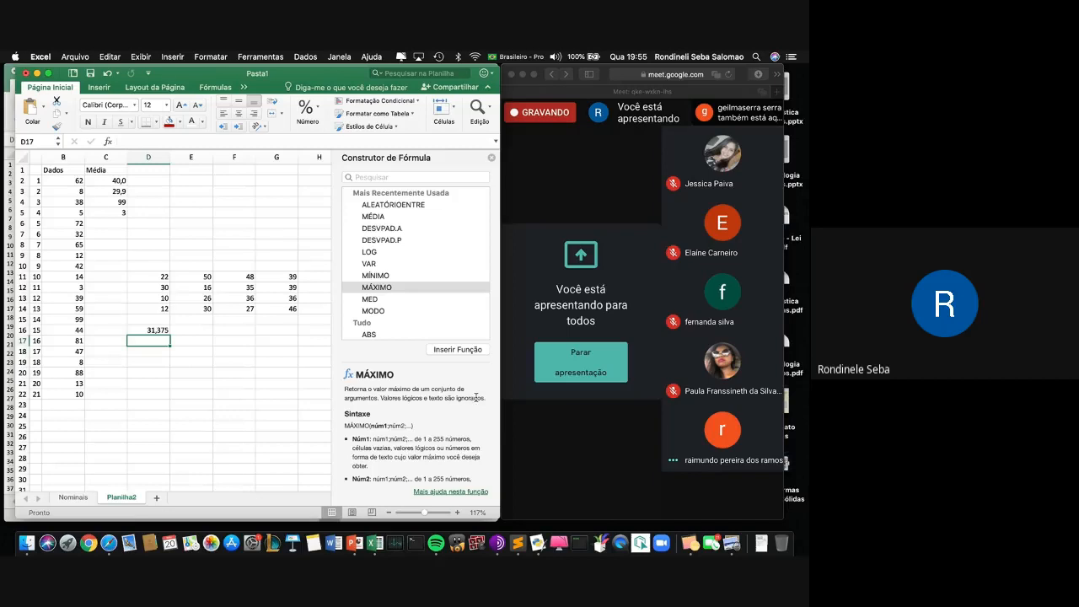
# Replace the formula in cell D12 with the logical value falso.
pyautogui.click(165, 289)
pyautogui.write('fls')
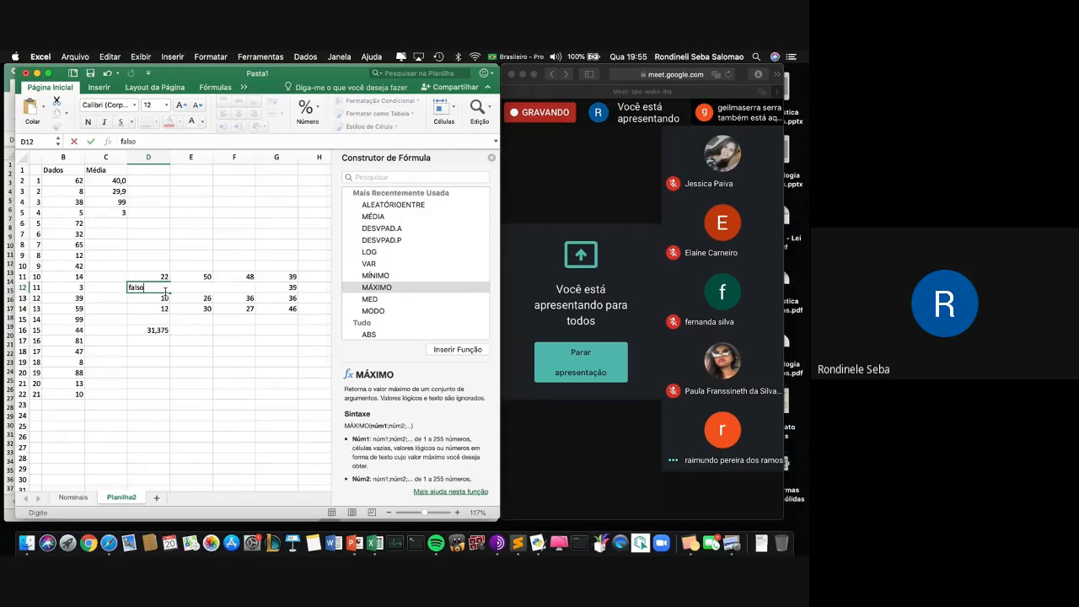
pyautogui.write('also')
pyautogui.press('Return')
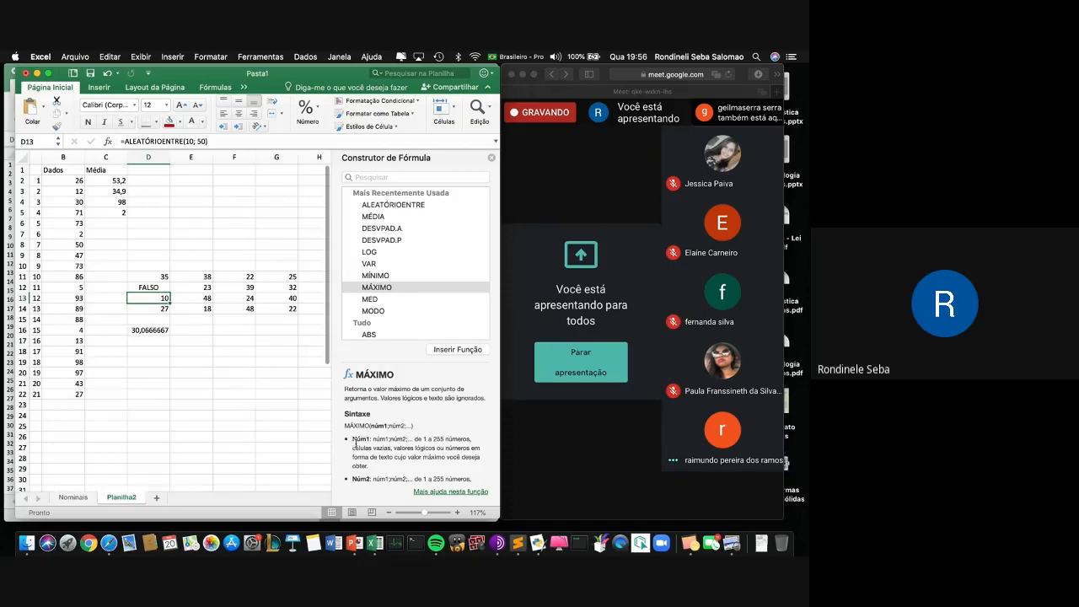
# Read the descriptions of the MÁXIMO, MED and LOG functions and browse the full list of available functions.
pyautogui.scroll(-3, 416, 461)
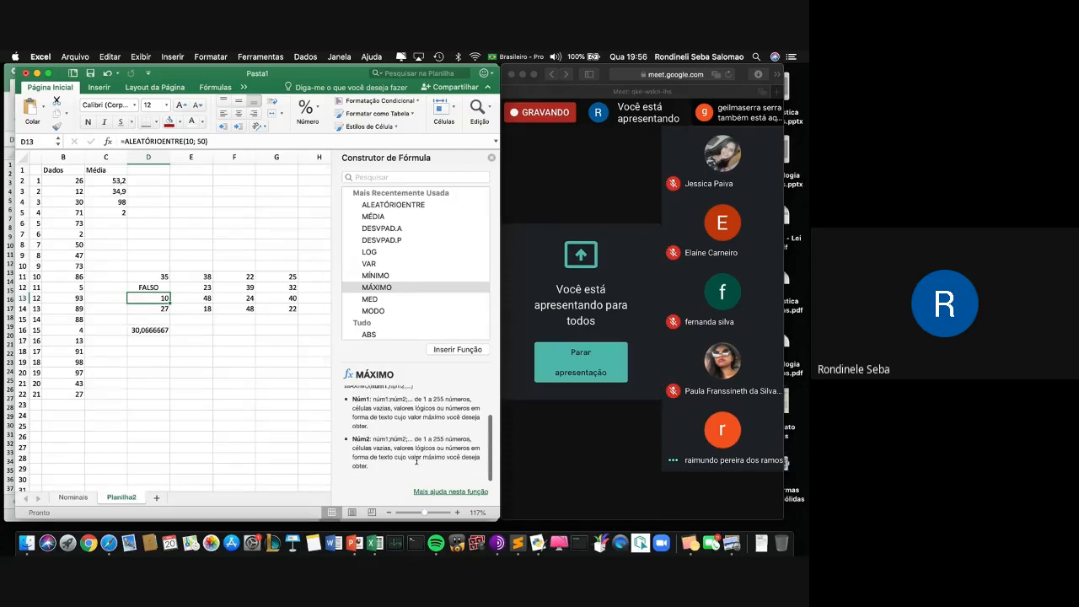
pyautogui.click(374, 300)
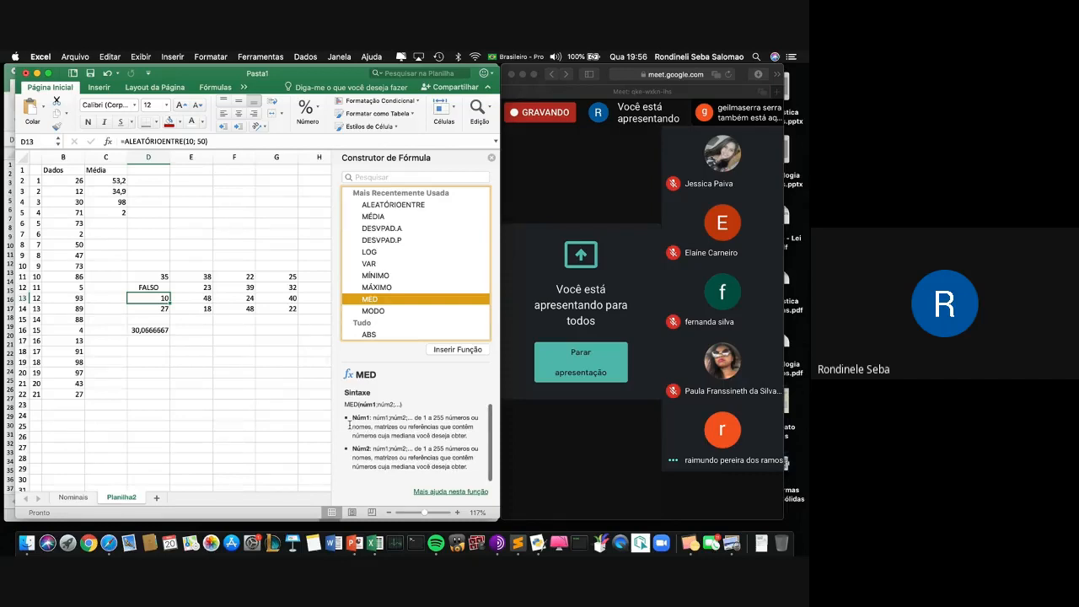
pyautogui.click(366, 255)
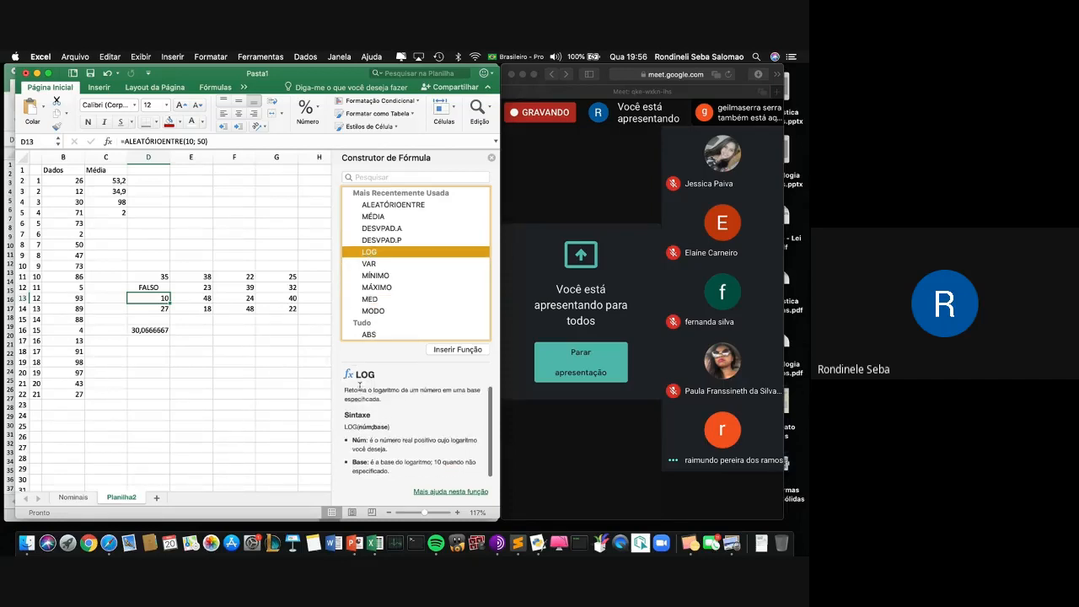
pyautogui.scroll(-4, 374, 318)
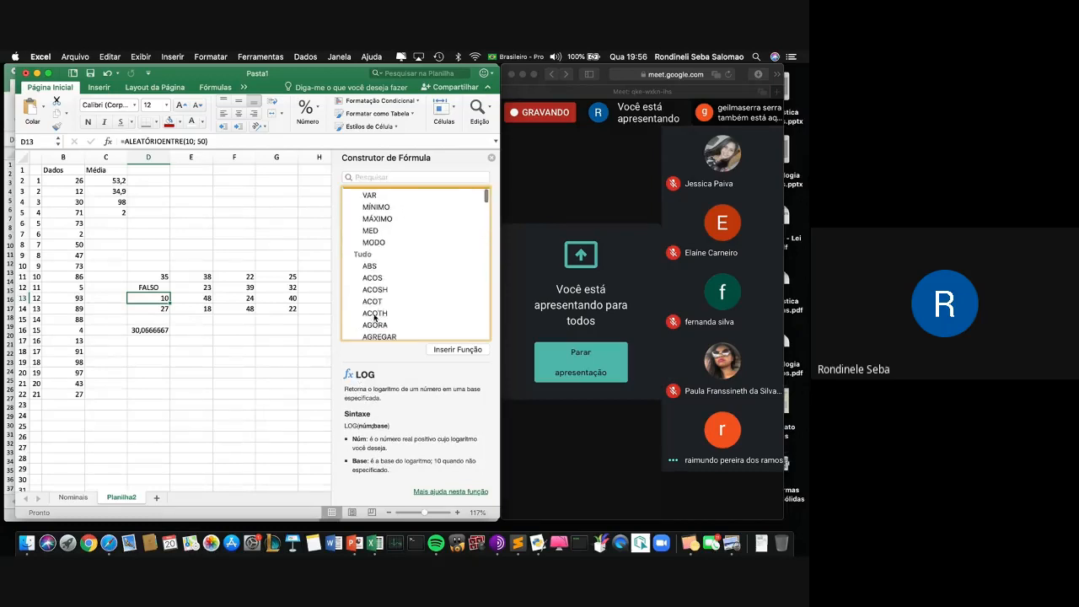
pyautogui.scroll(-12, 374, 317)
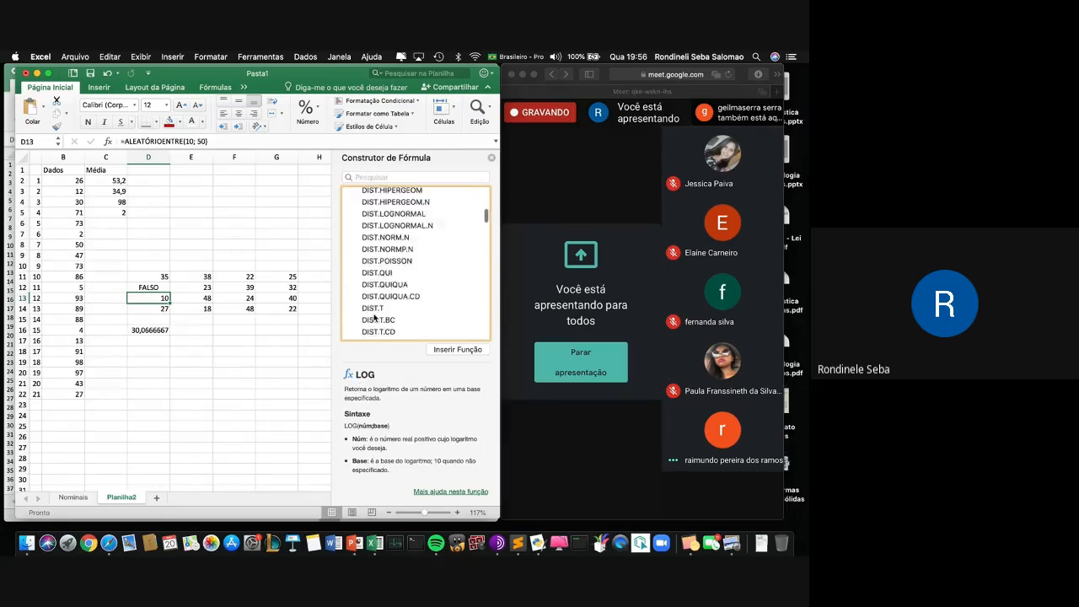
pyautogui.scroll(-2, 375, 317)
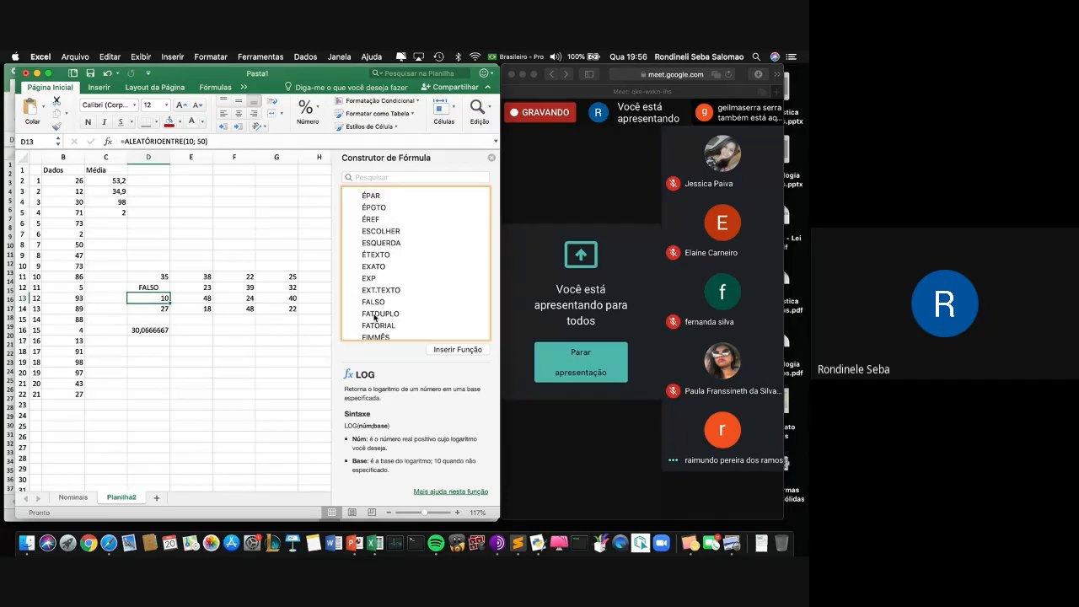
pyautogui.scroll(-12, 375, 317)
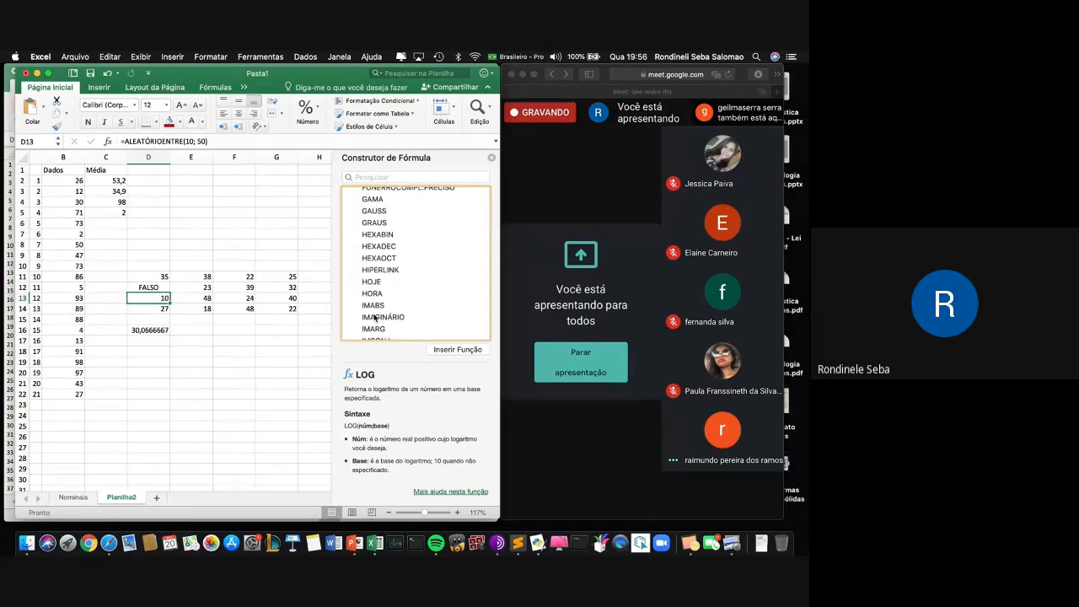
pyautogui.scroll(-5, 374, 317)
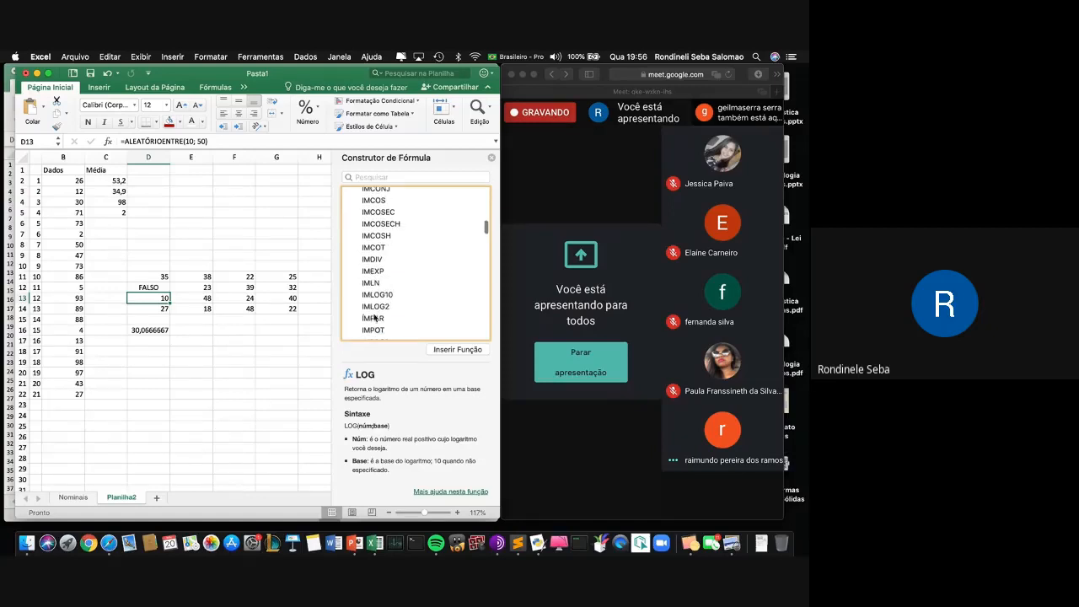
pyautogui.scroll(-10, 375, 317)
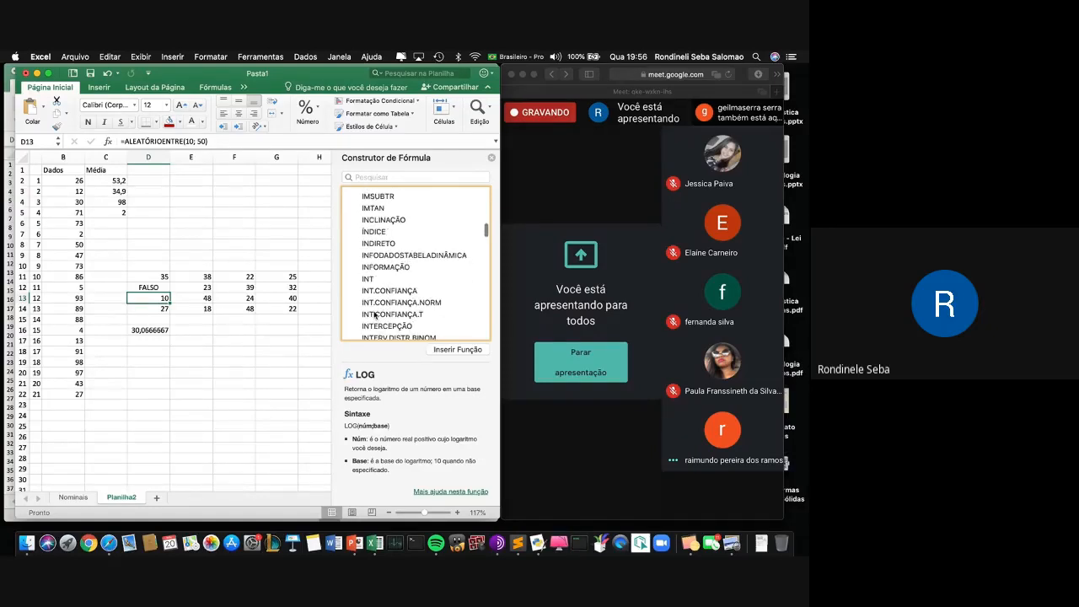
pyautogui.scroll(-8, 375, 315)
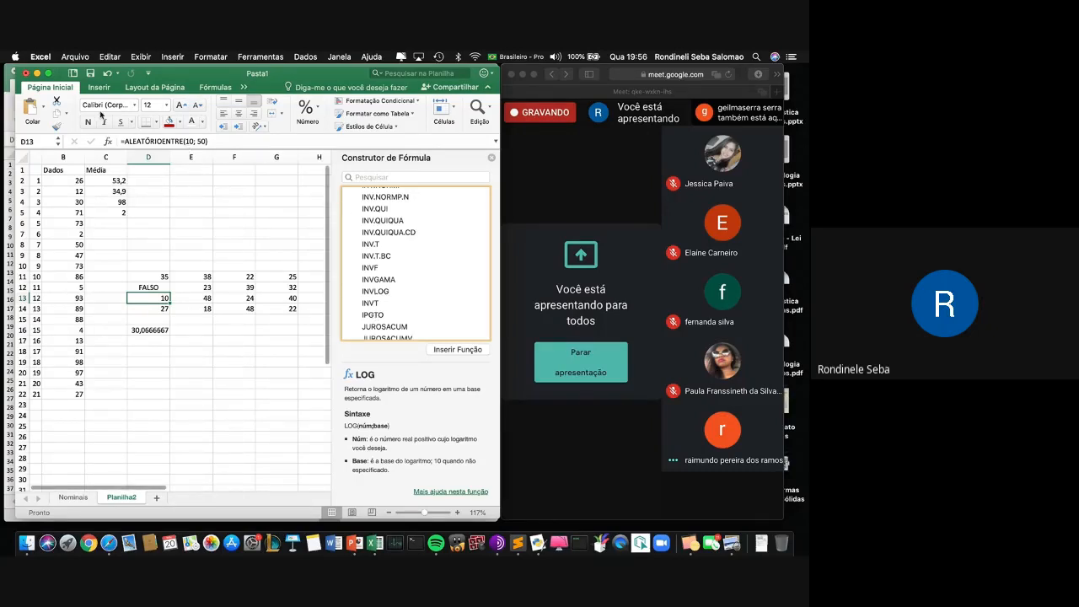
# Minimize the Pasta1 workbook and show the charts on the Box-plot and graf Dalmatra sheets of the other workbook.
pyautogui.click(37, 74)
pyautogui.click(132, 500)
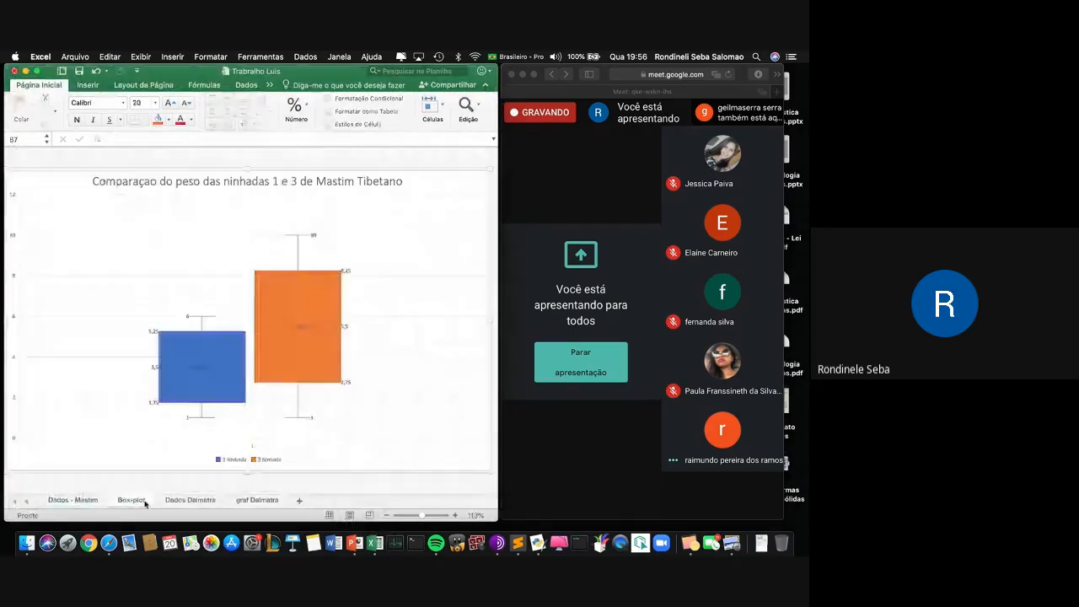
pyautogui.moveTo(235, 337)
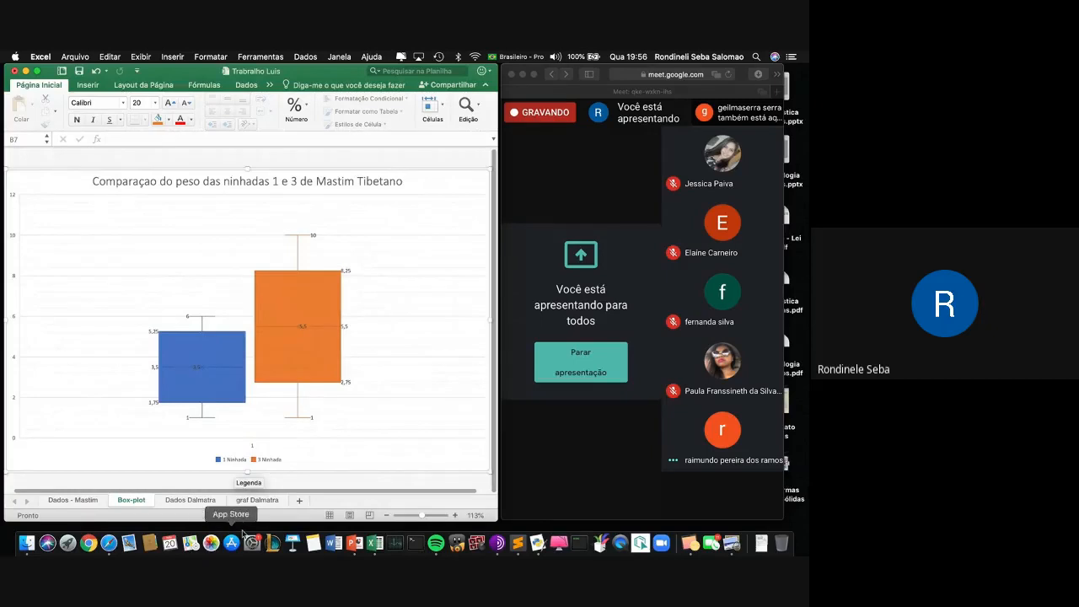
pyautogui.click(255, 501)
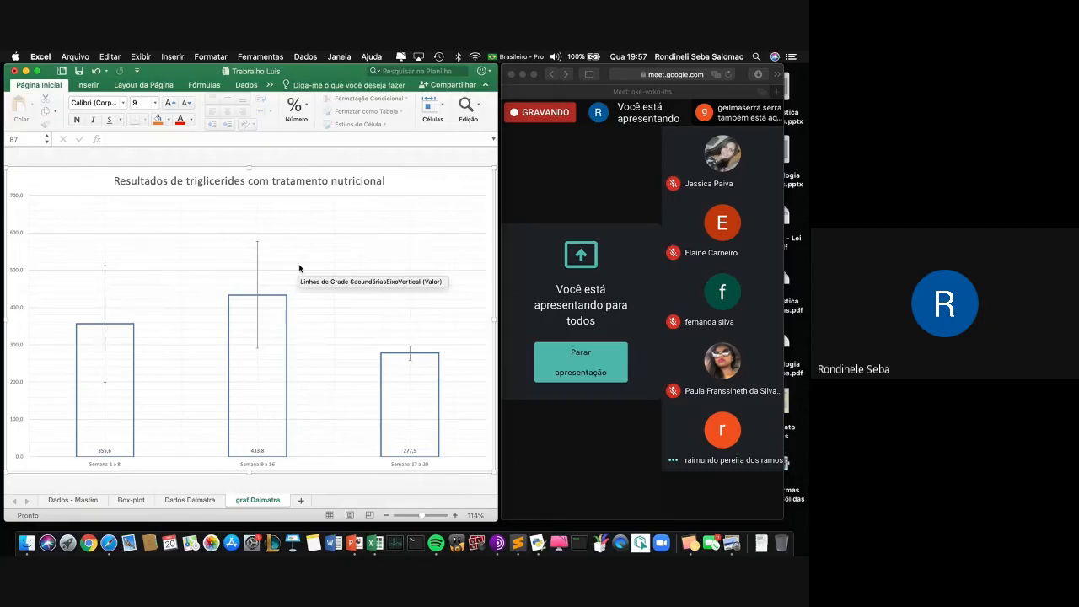
# Switch to the Google Meet call, unmute the microphone and open the additional call options.
pyautogui.click(563, 448)
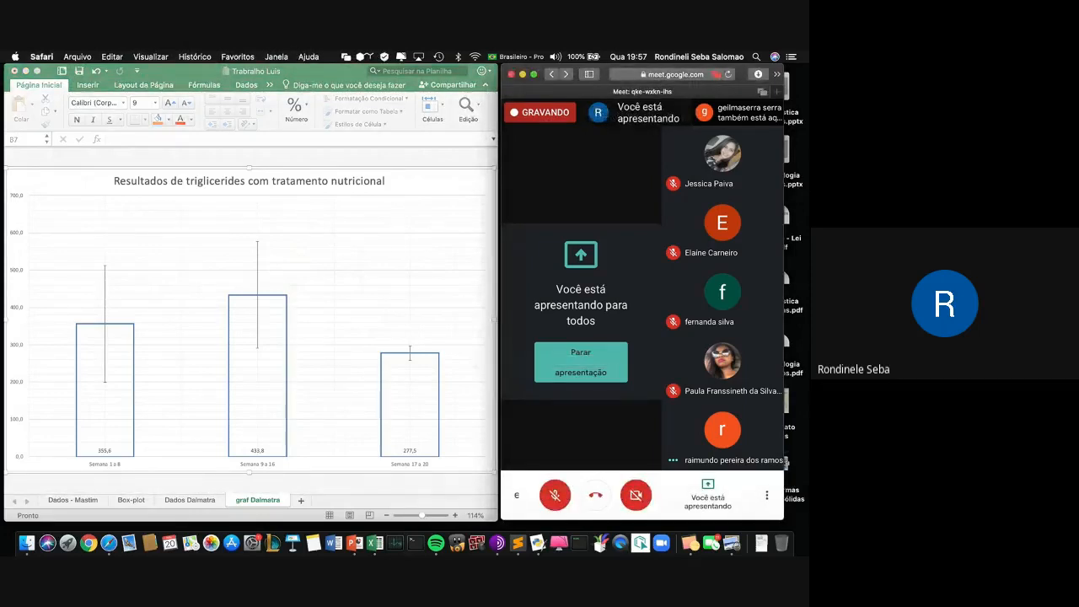
pyautogui.press('super+d')
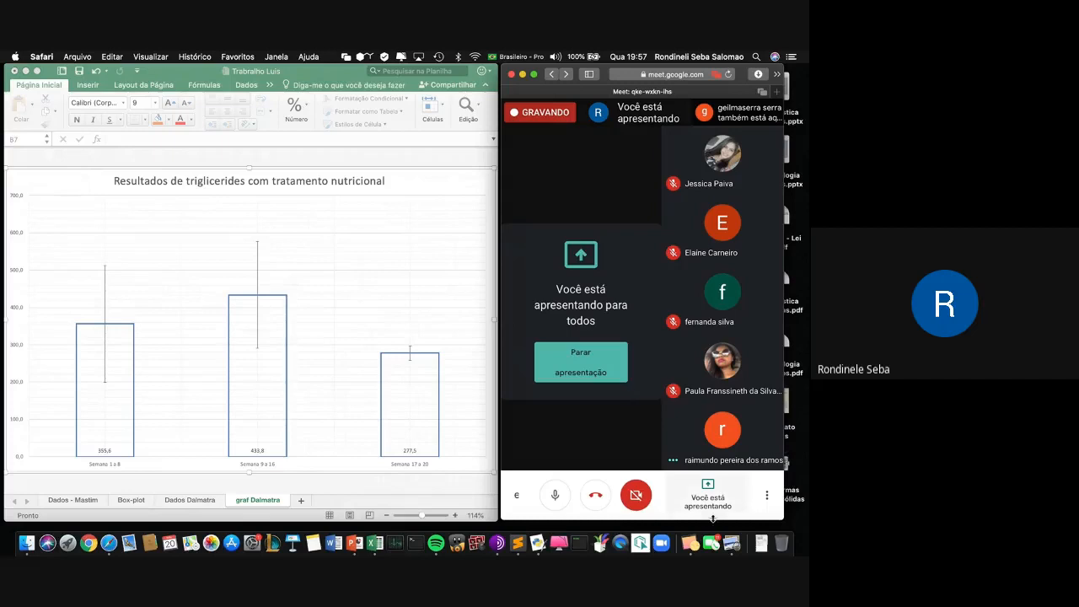
pyautogui.click(767, 495)
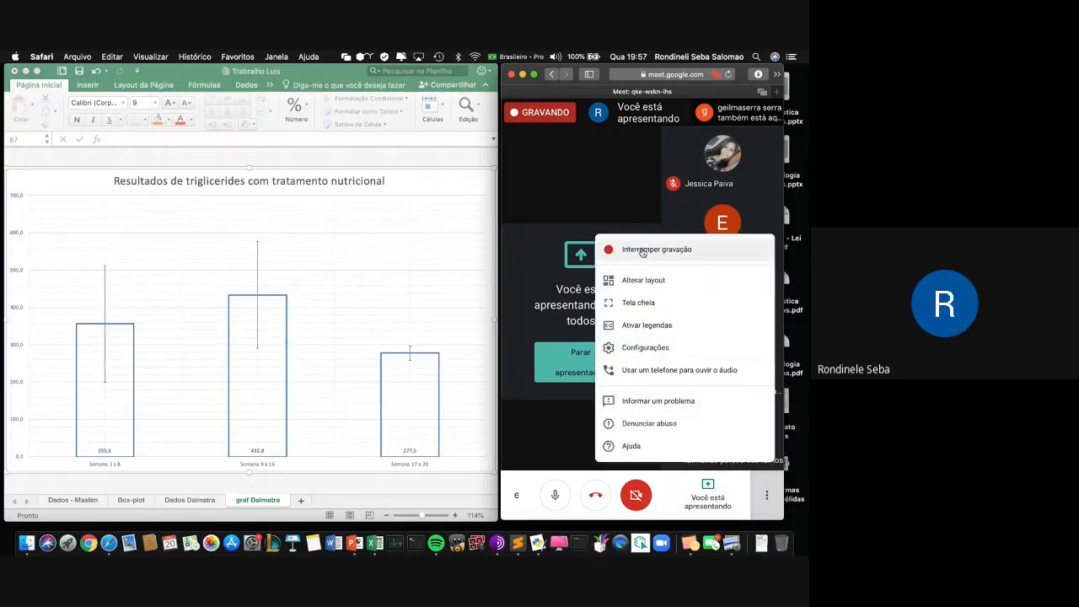